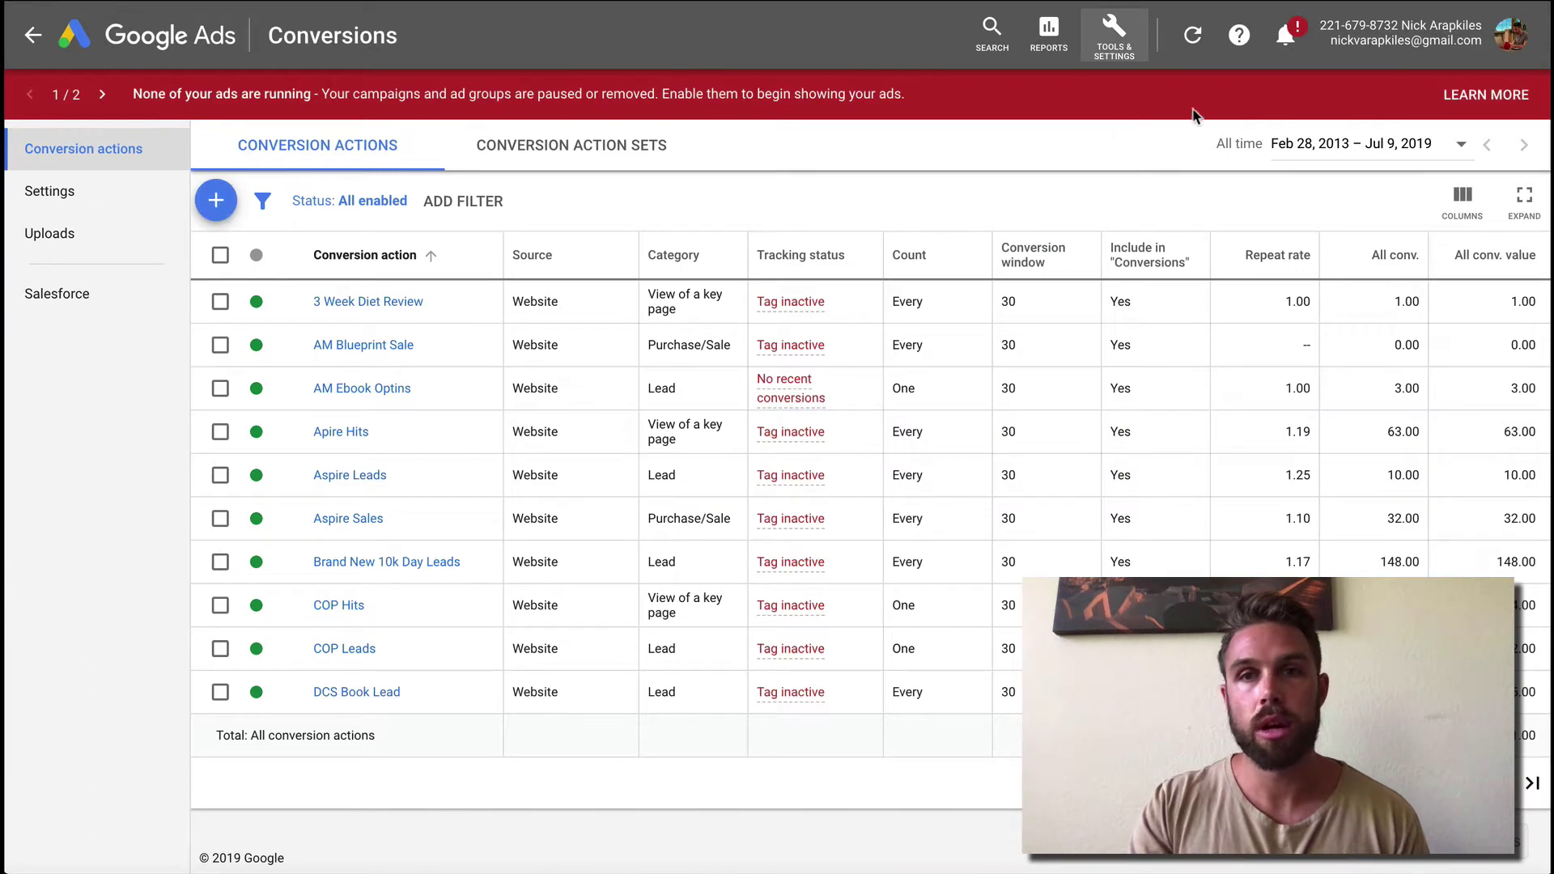
- Open the account's conversion actions and start a new conversion action of the Website type
click(1114, 40)
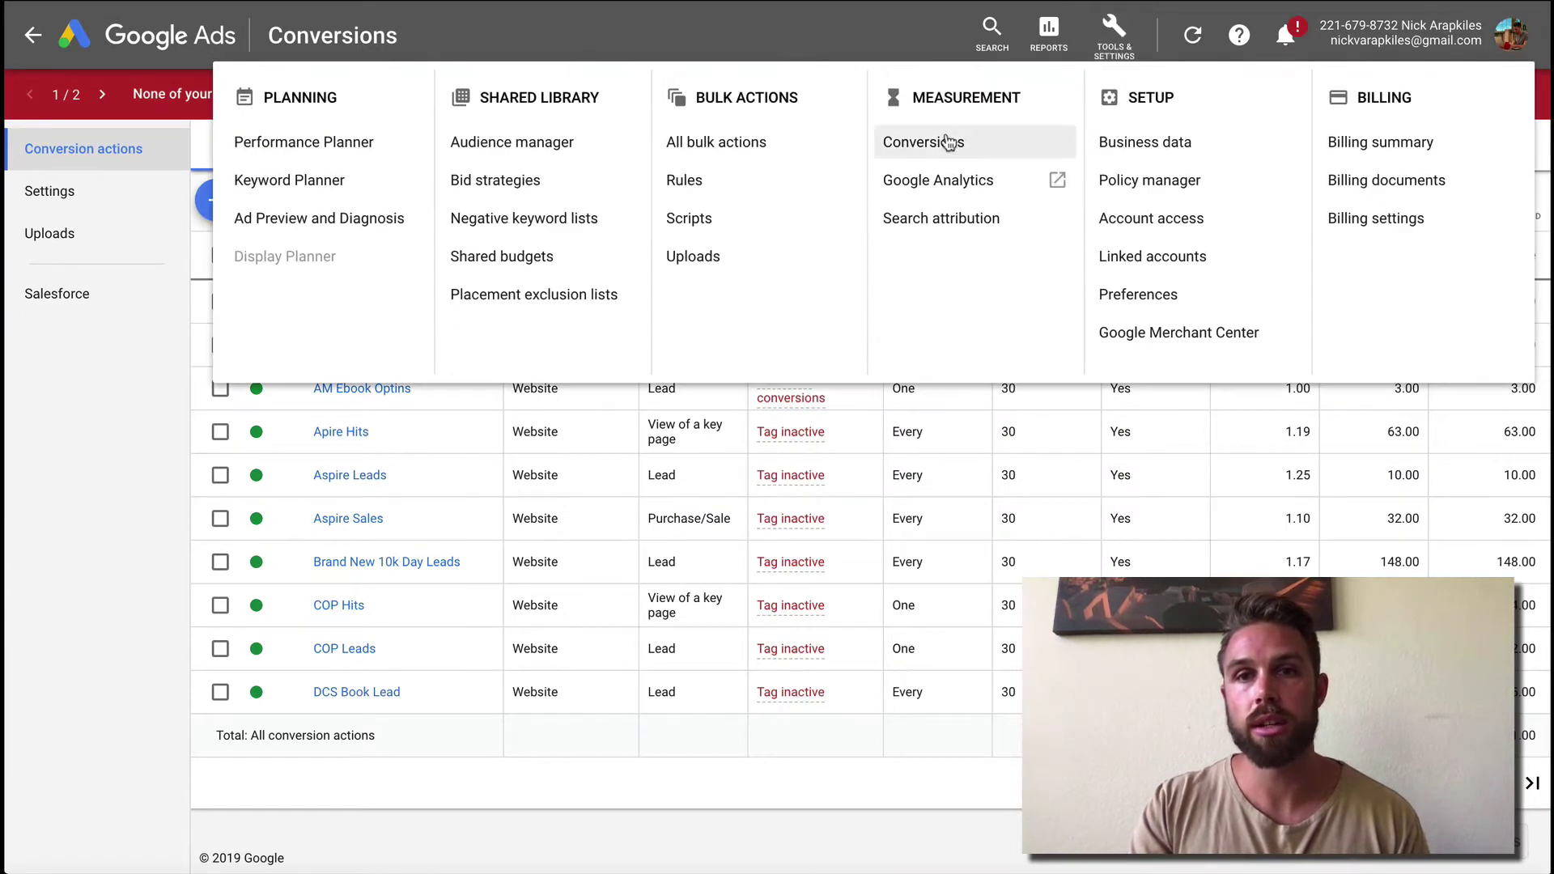
click(931, 144)
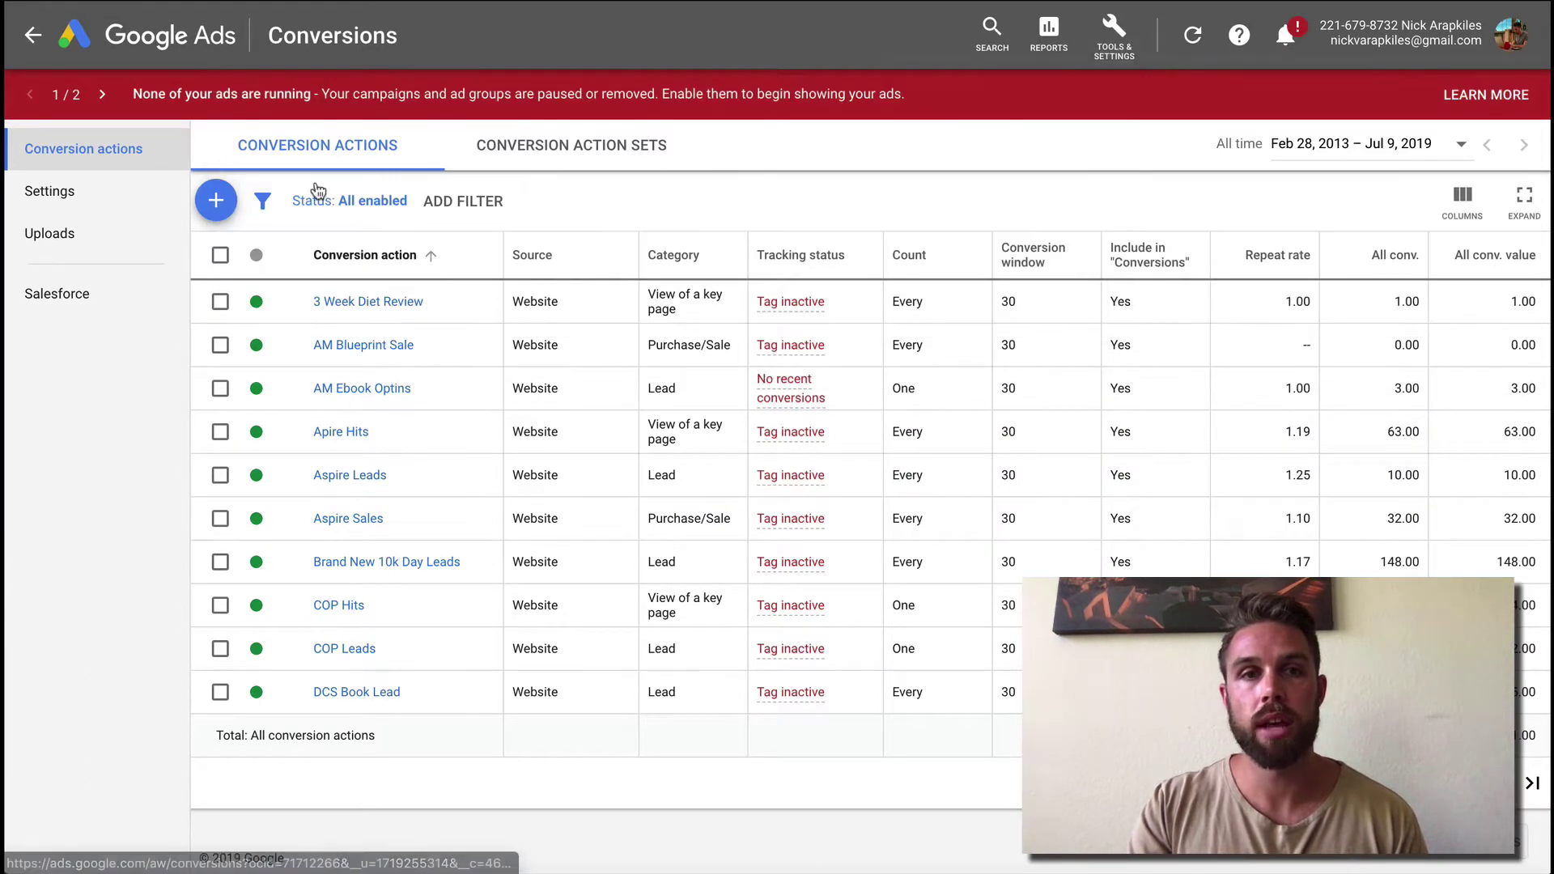
click(212, 200)
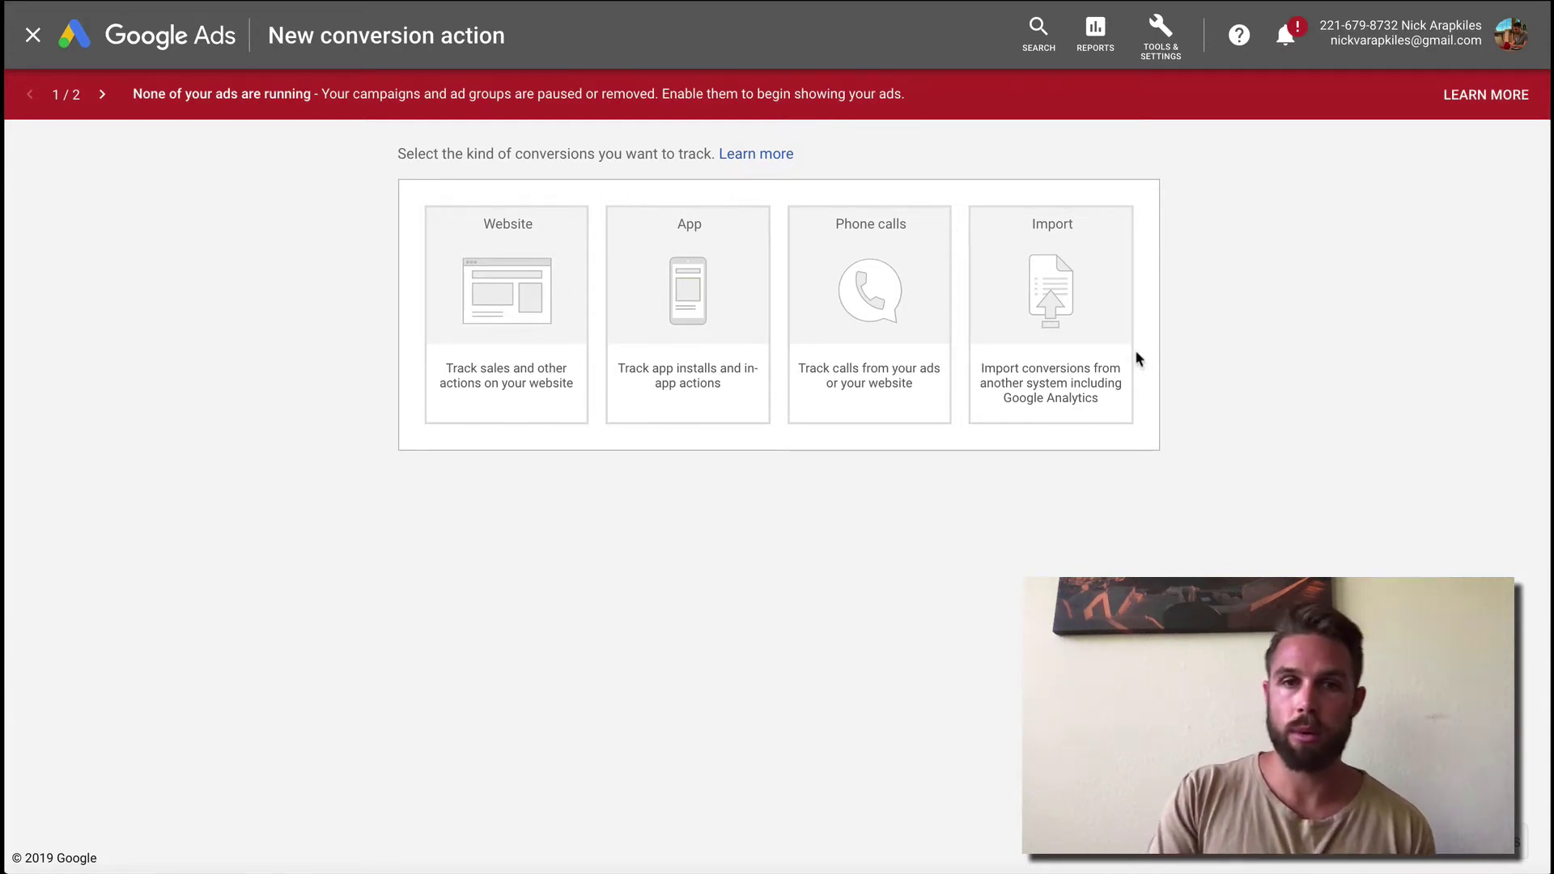
click(496, 261)
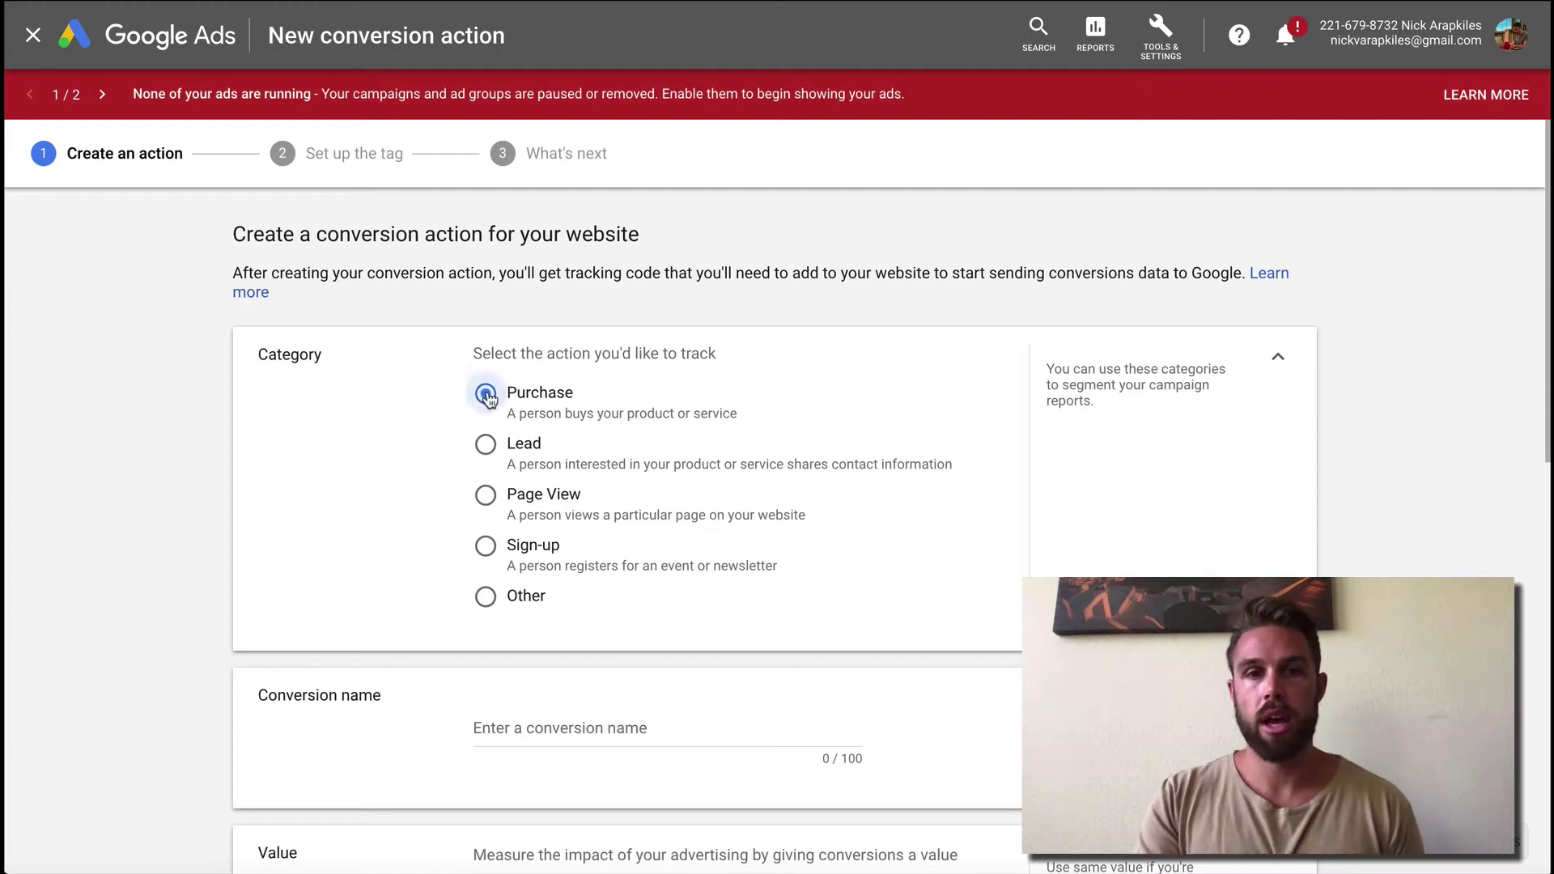
- Set the conversion category to Lead and name the conversion "Test lead"
click(486, 396)
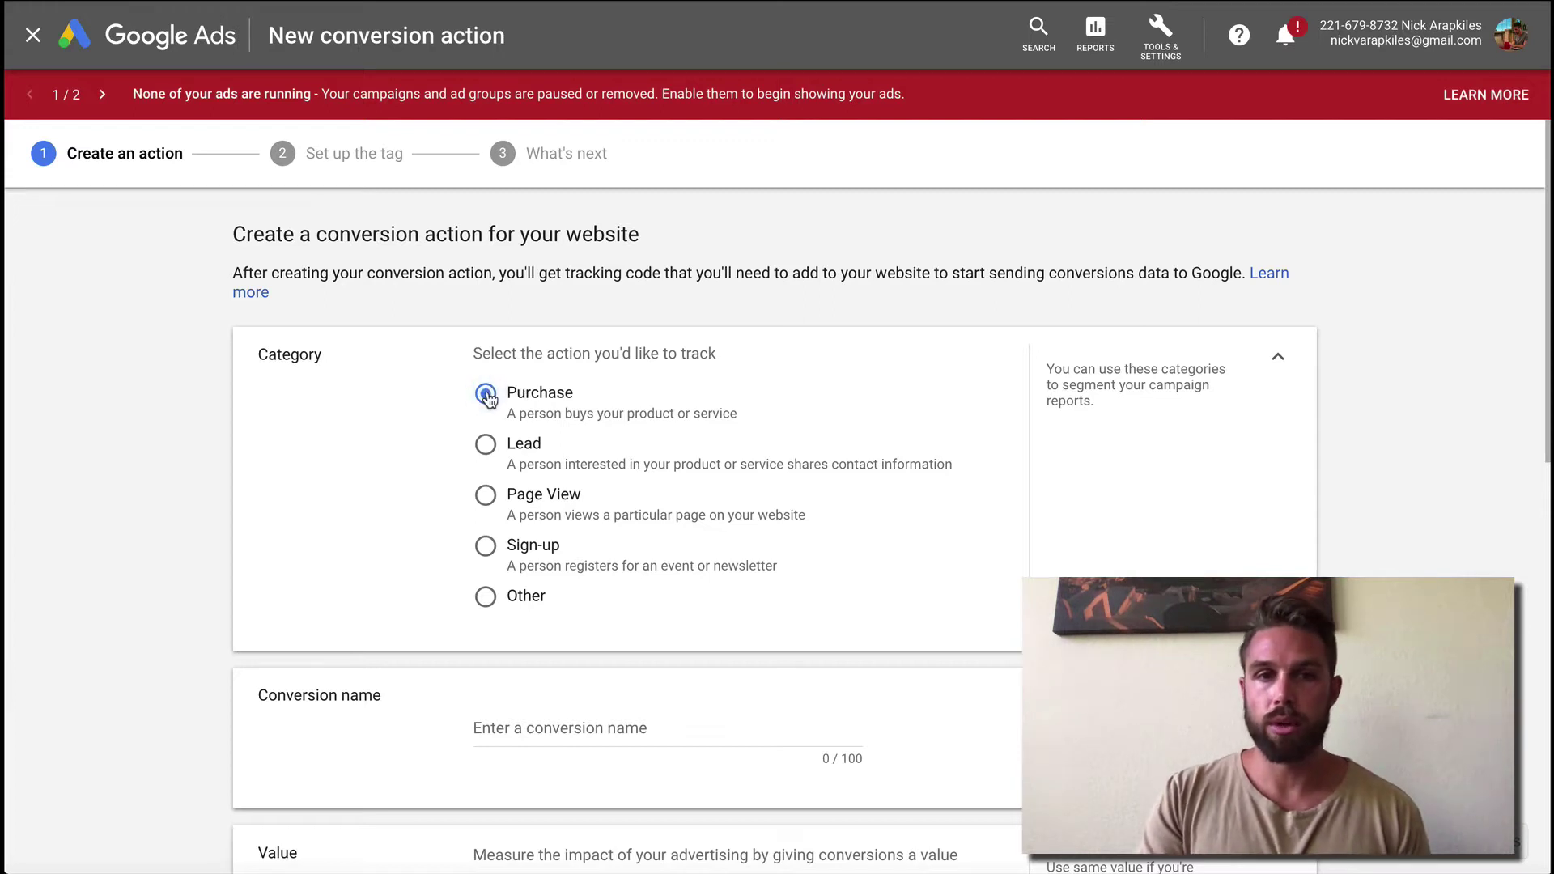
click(489, 449)
scroll(327, 492, down, 2)
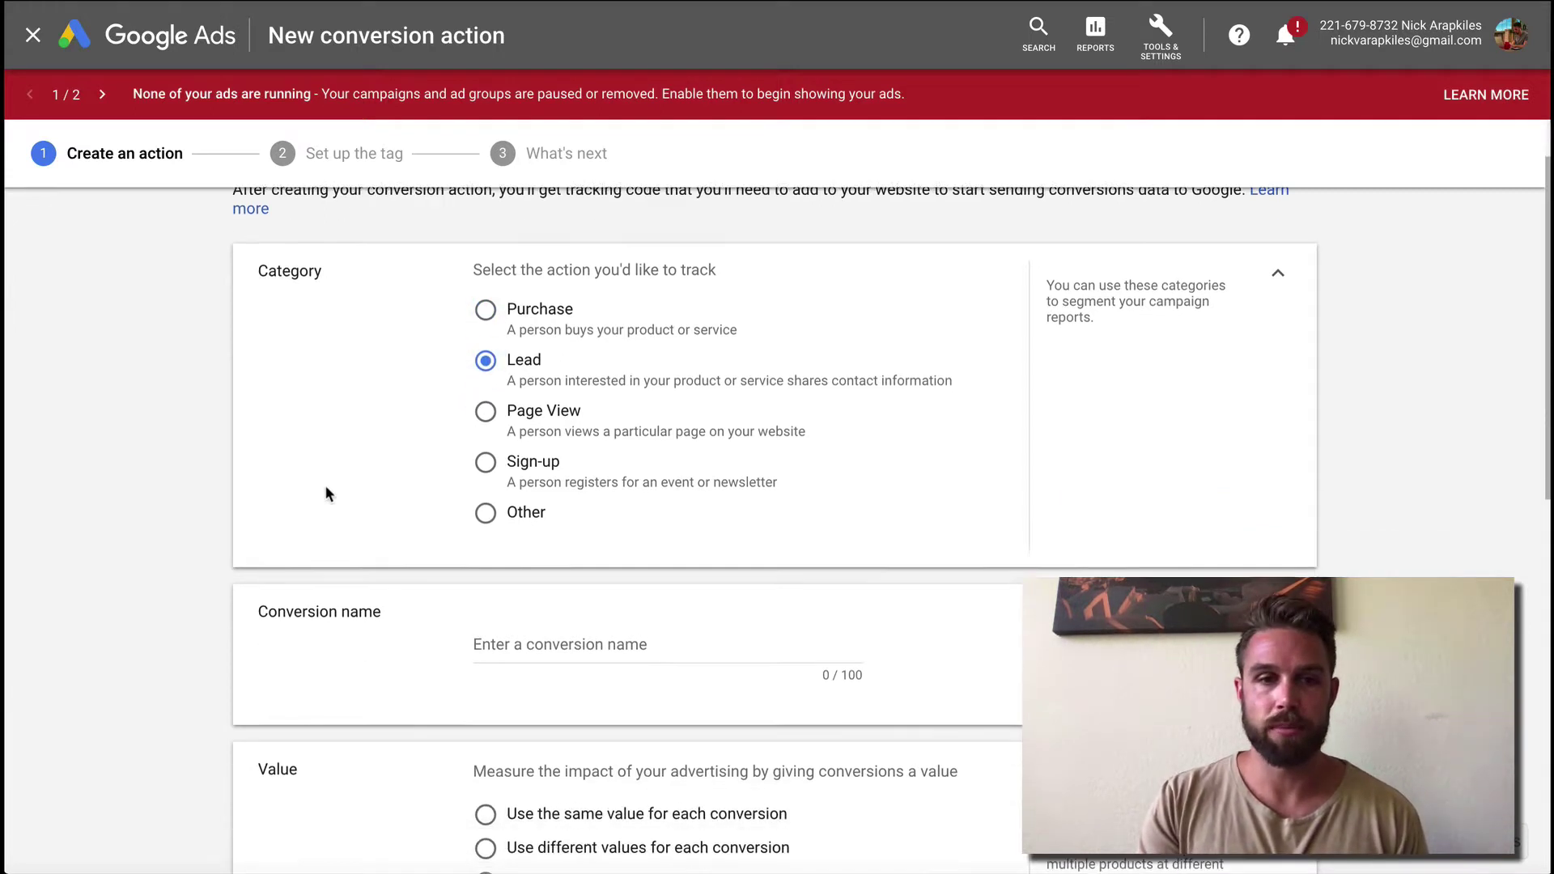
click(522, 568)
text(T)
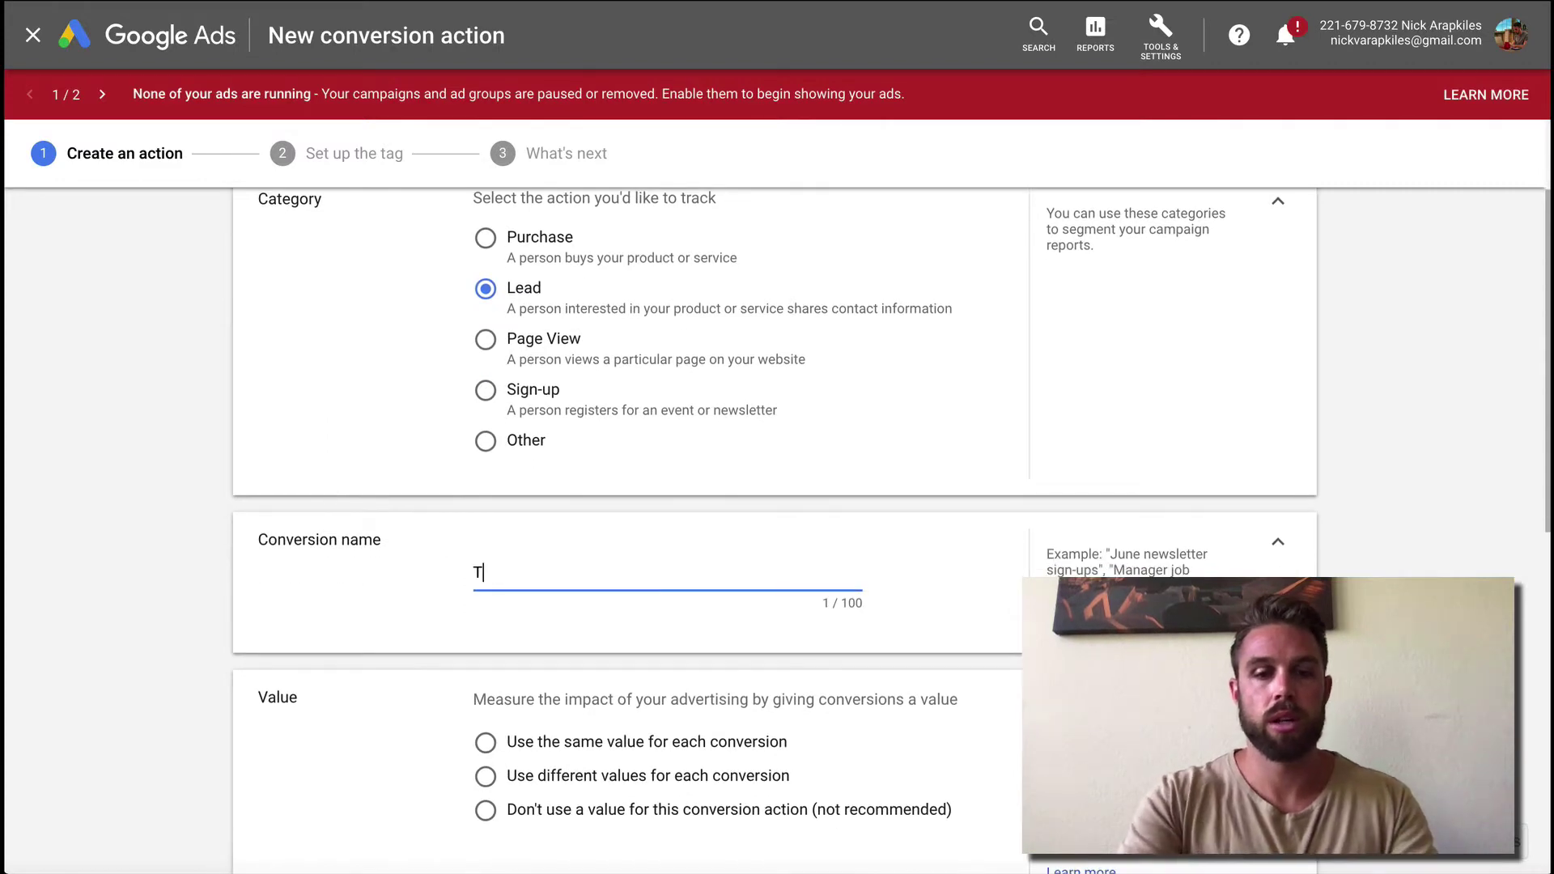
text(est lead)
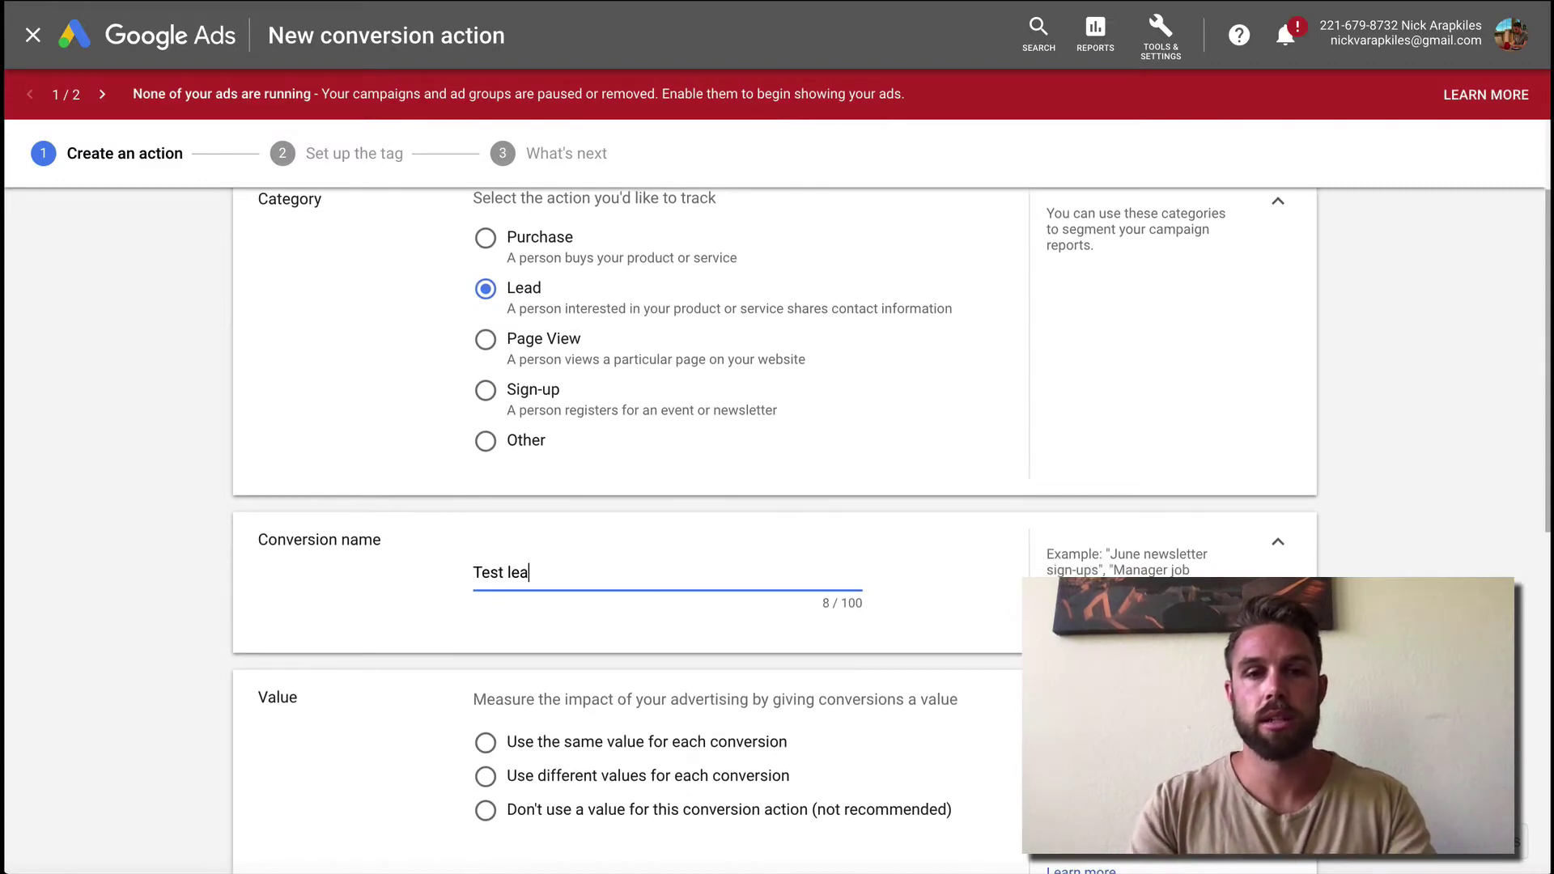
- Use the same value for each conversion and set it to 100 US dollars
scroll(300, 652, down, 2)
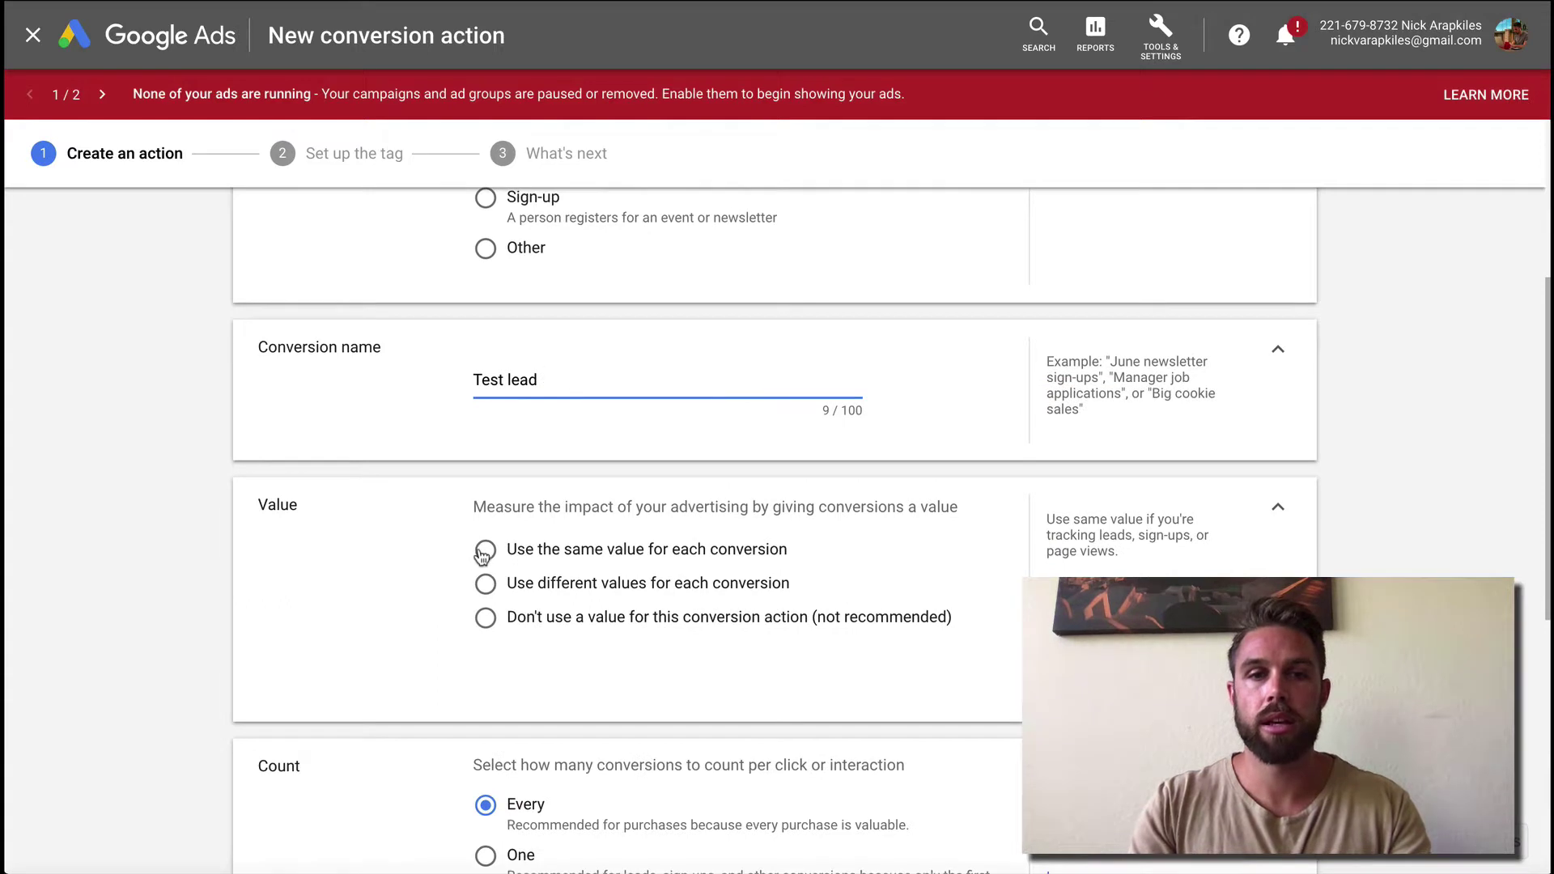
click(484, 552)
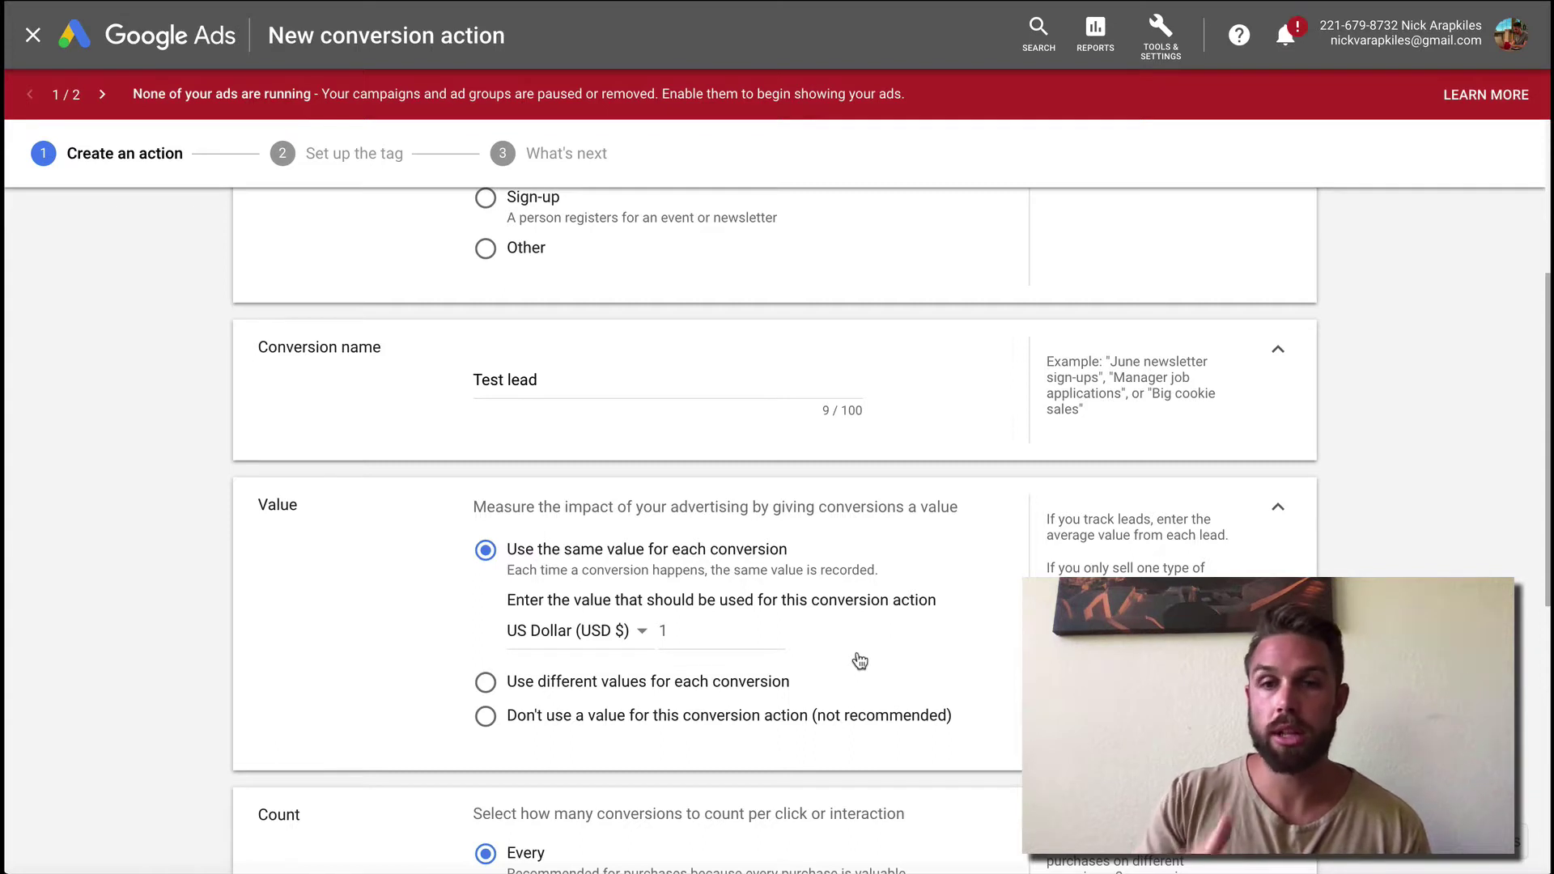
drag(1048, 521, 1053, 599)
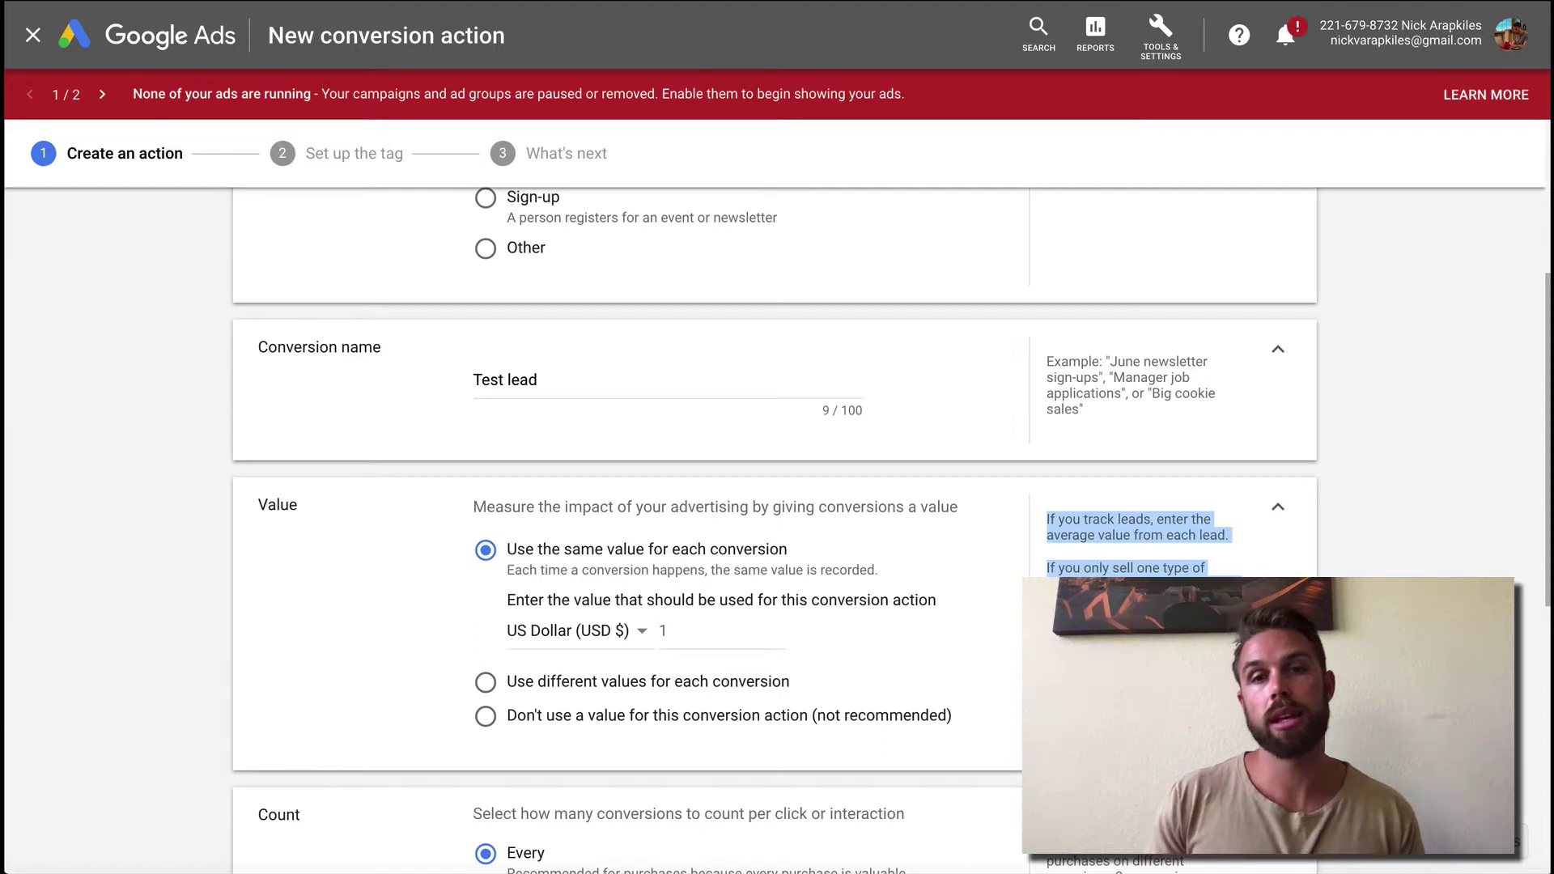
click(871, 629)
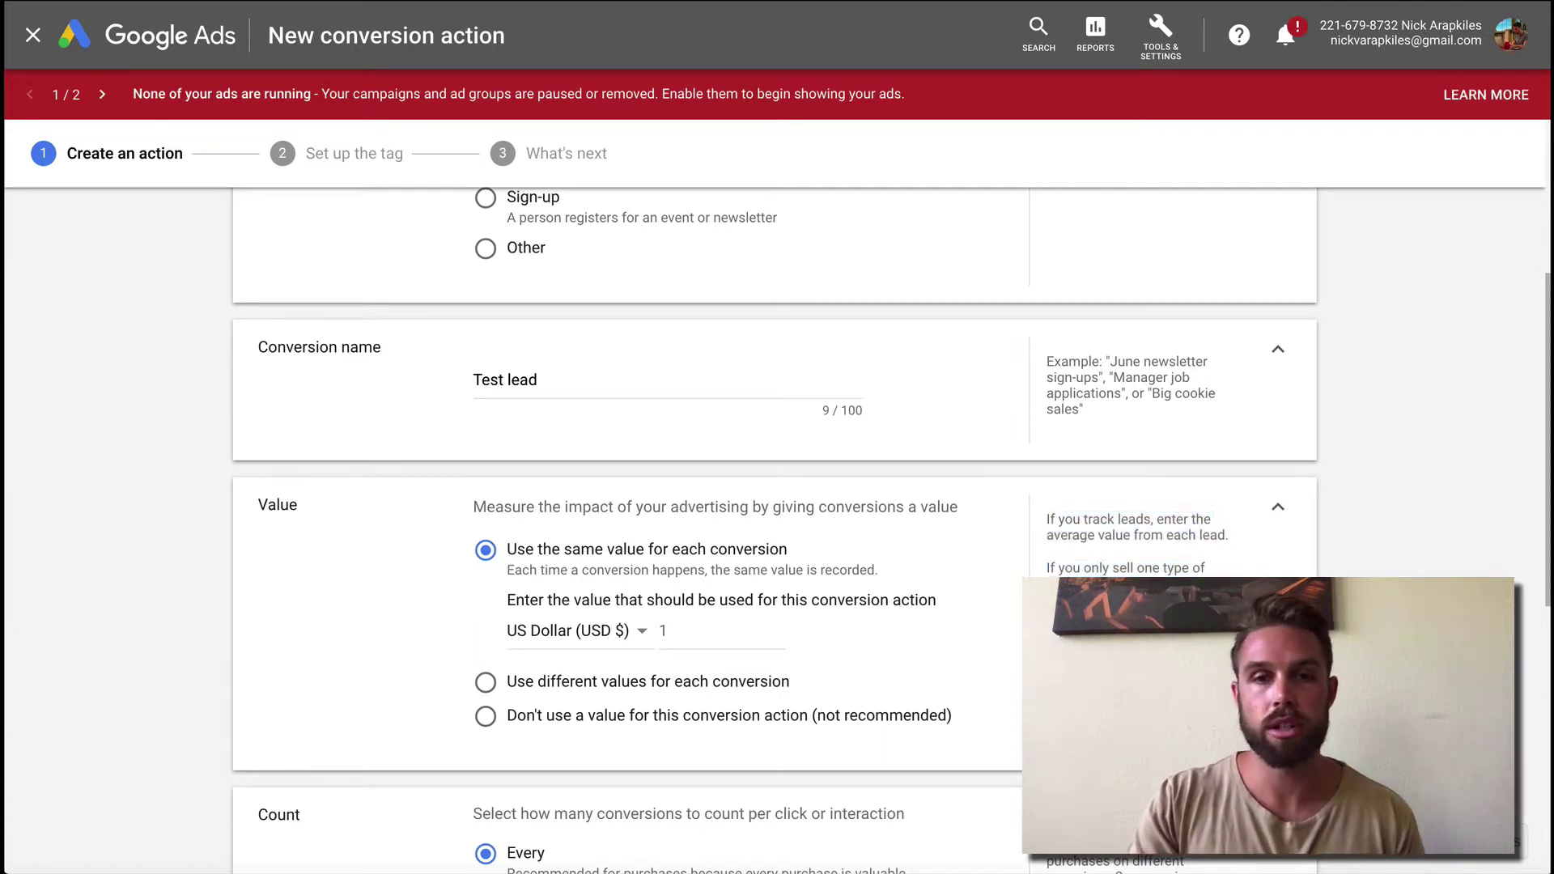
click(672, 634)
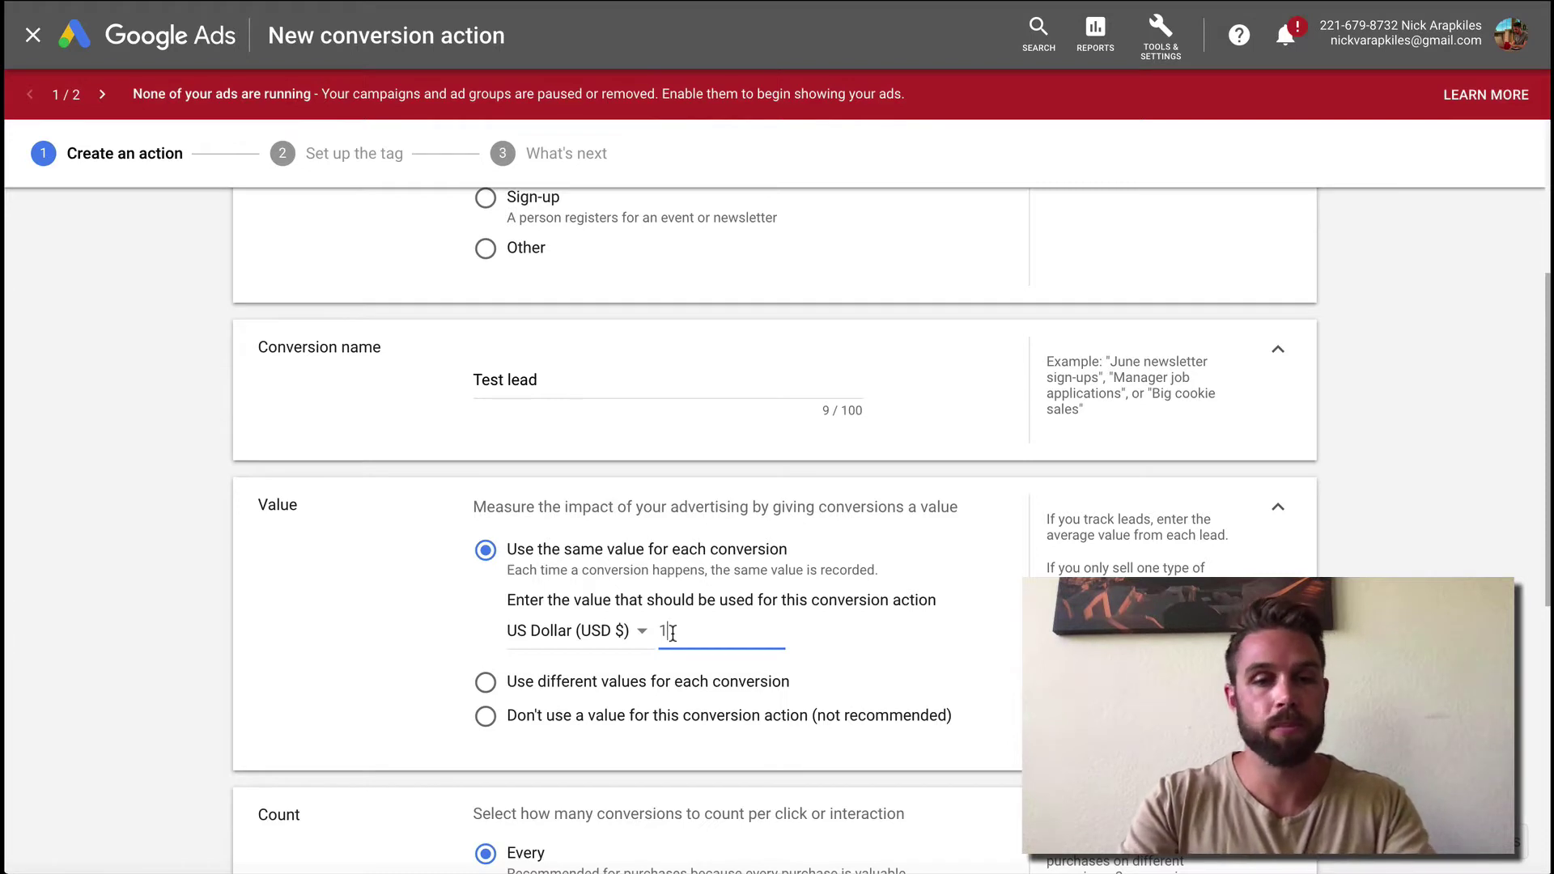
text(00)
click(423, 649)
- Set the conversion count to One per click or interaction and create the conversion action
scroll(374, 647, down, 2)
scroll(374, 647, down, 2)
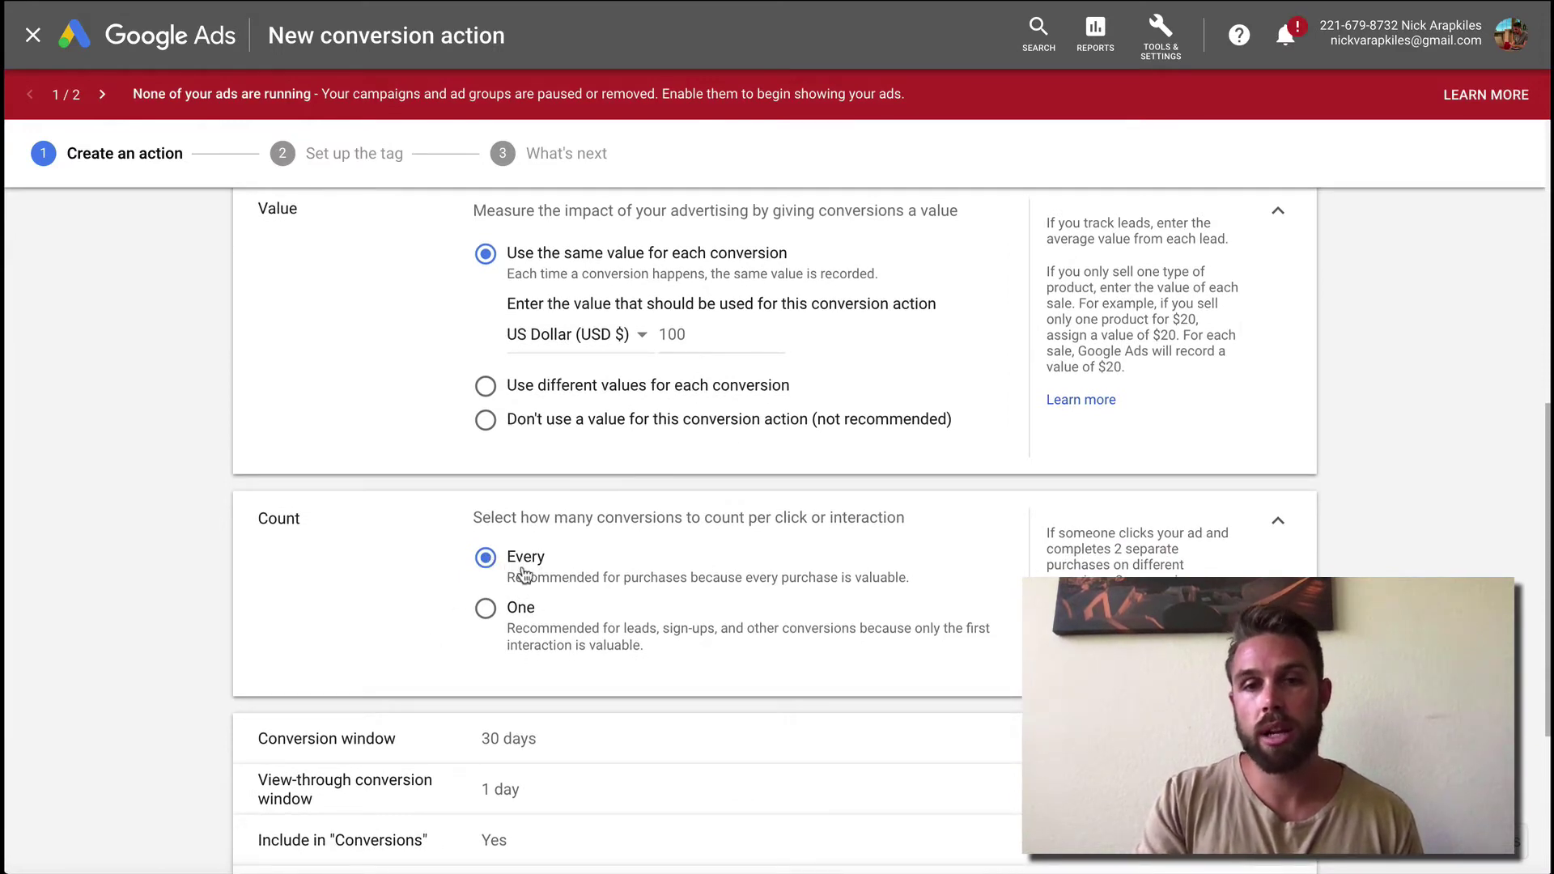
click(488, 611)
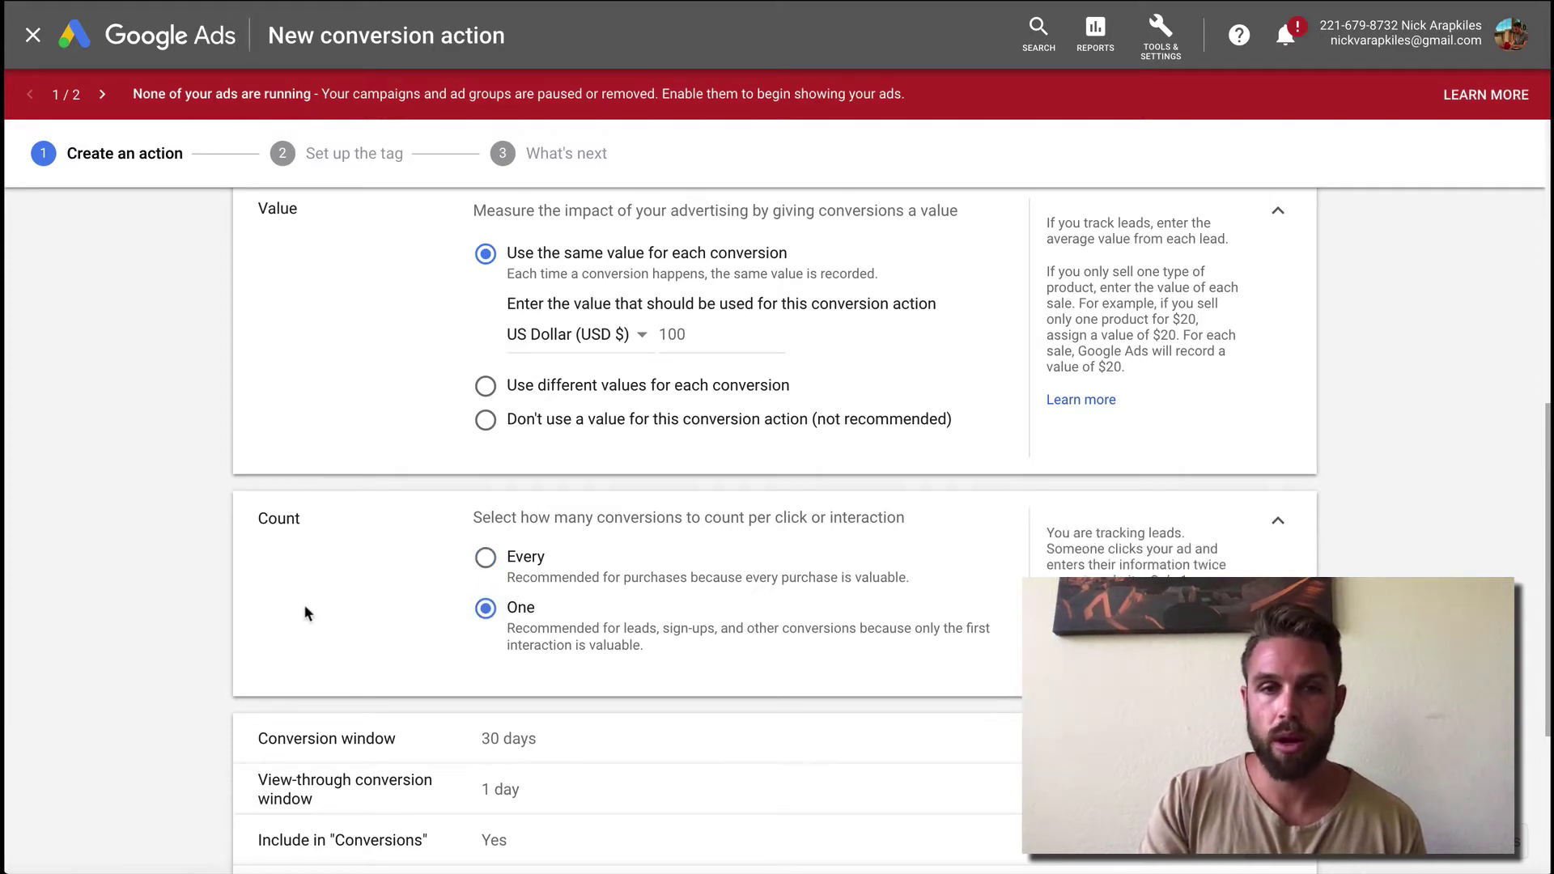
scroll(551, 444, down, 4)
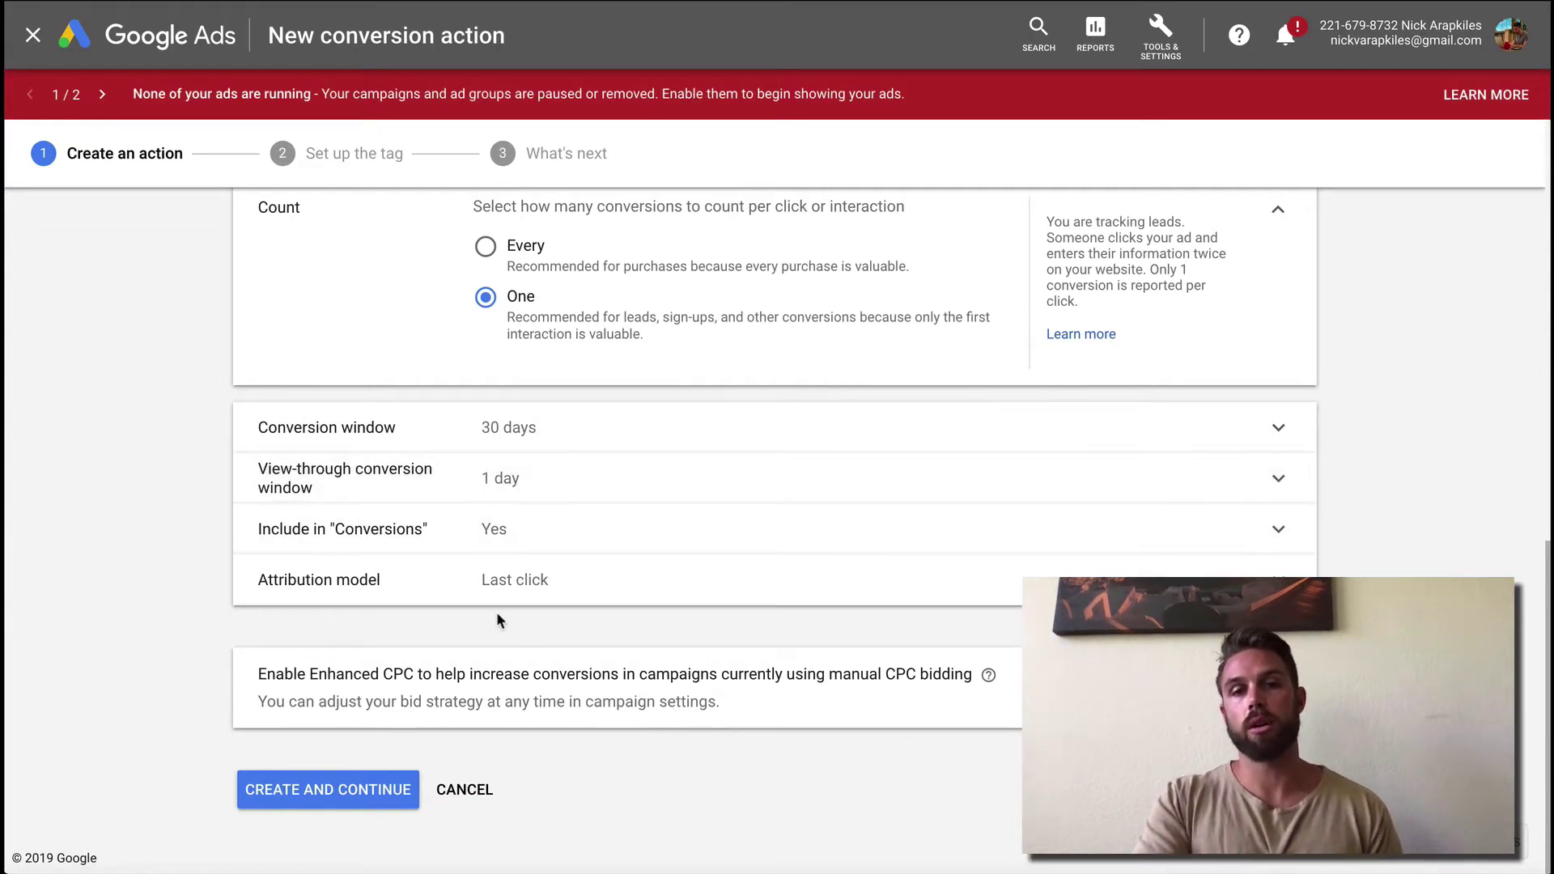
scroll(572, 583, up, 4)
scroll(573, 583, down, 4)
click(346, 801)
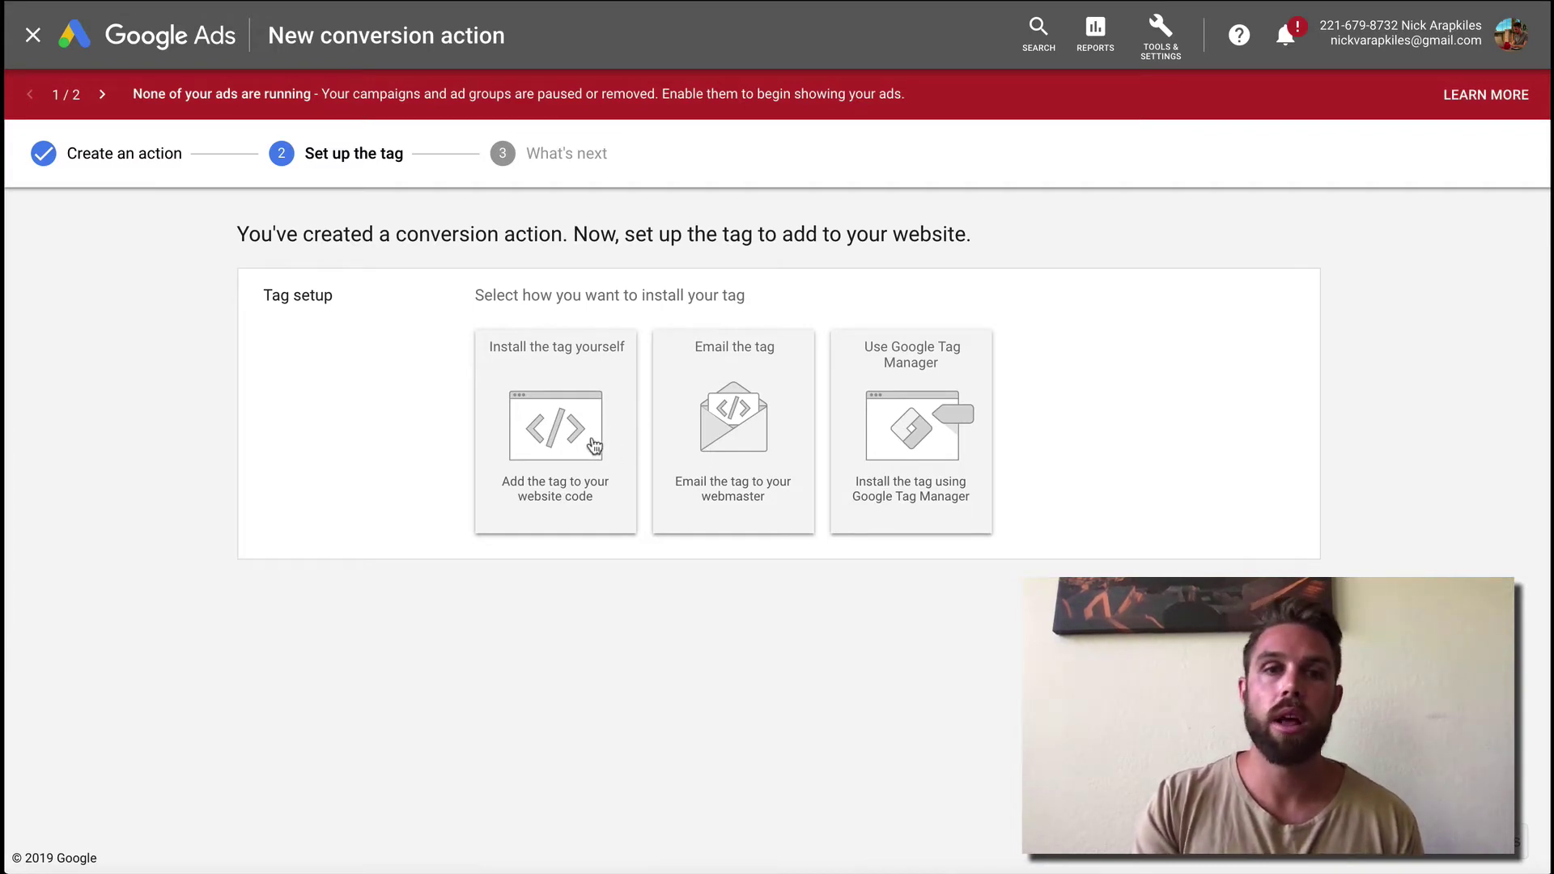
- Choose to install the tag yourself and highlight the whole global site tag code
click(569, 450)
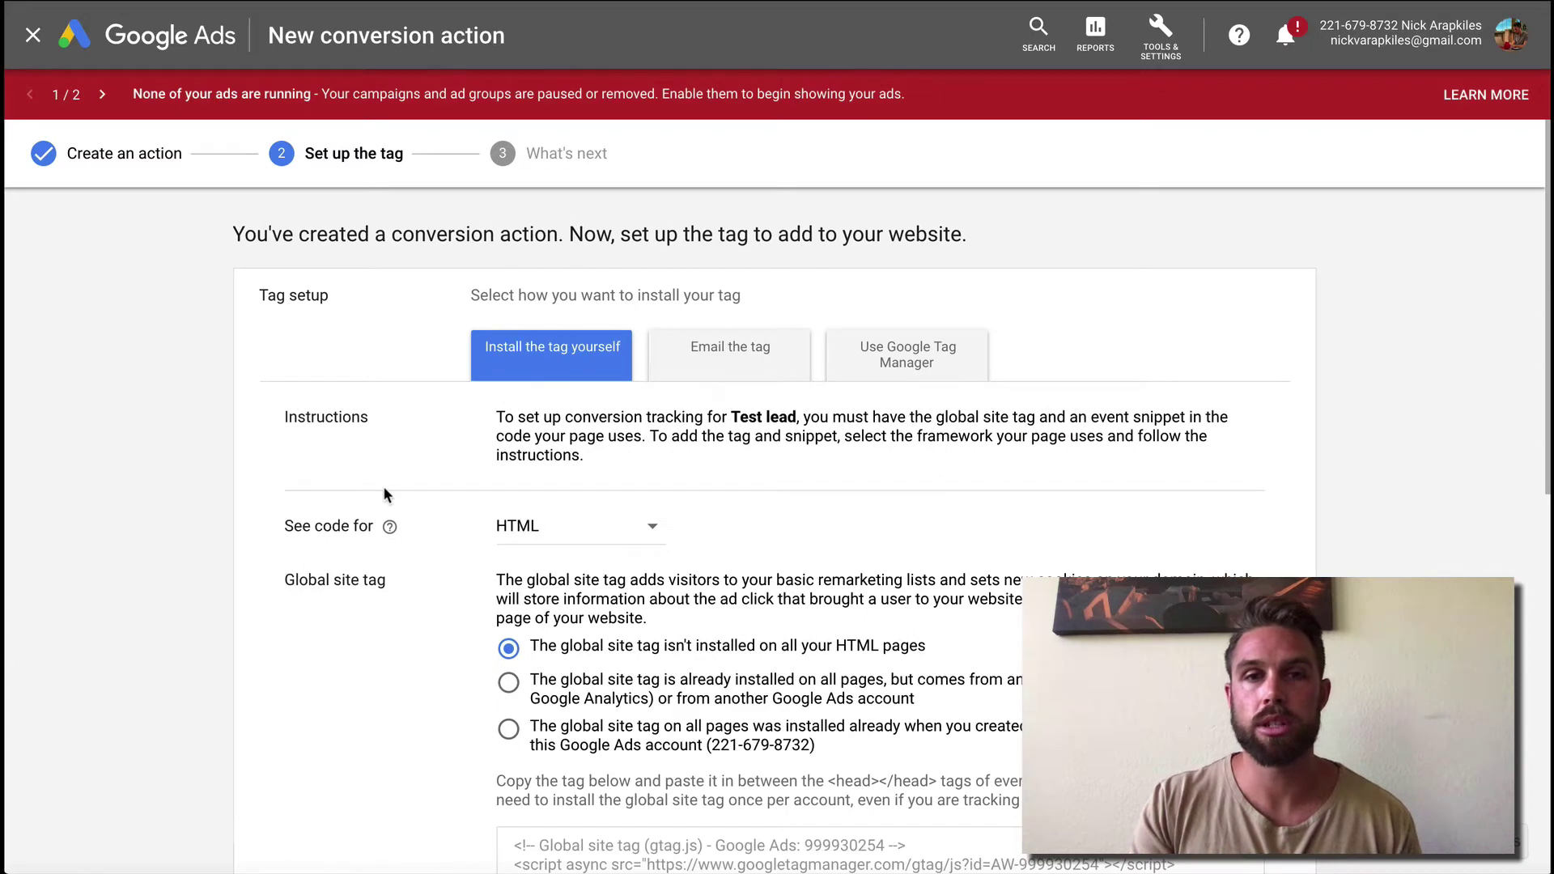
scroll(382, 485, down, 1)
scroll(390, 506, down, 3)
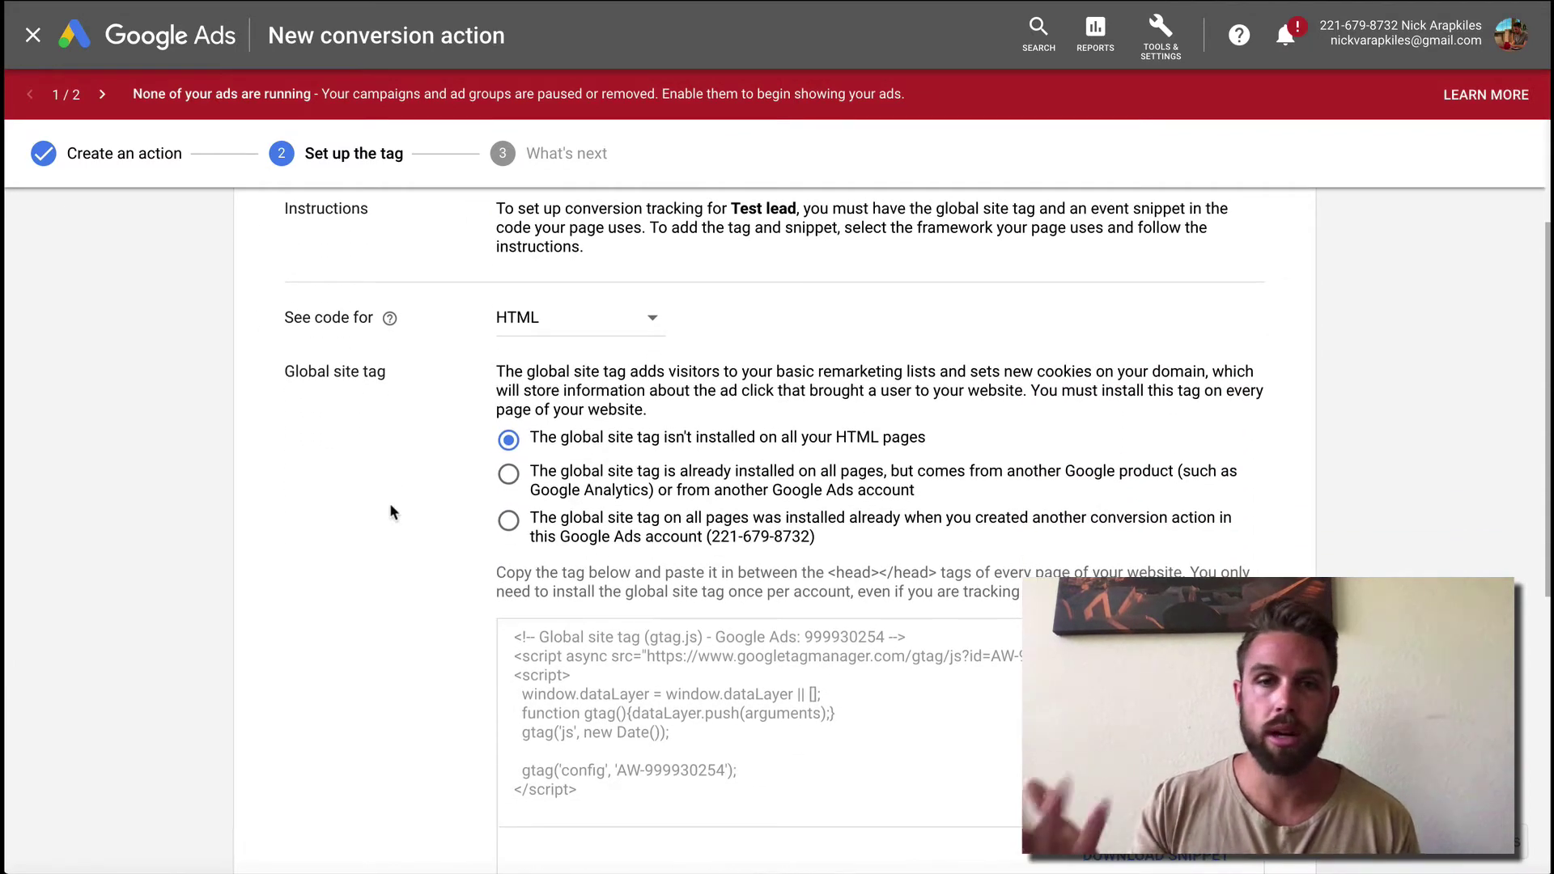
scroll(390, 505, down, 2)
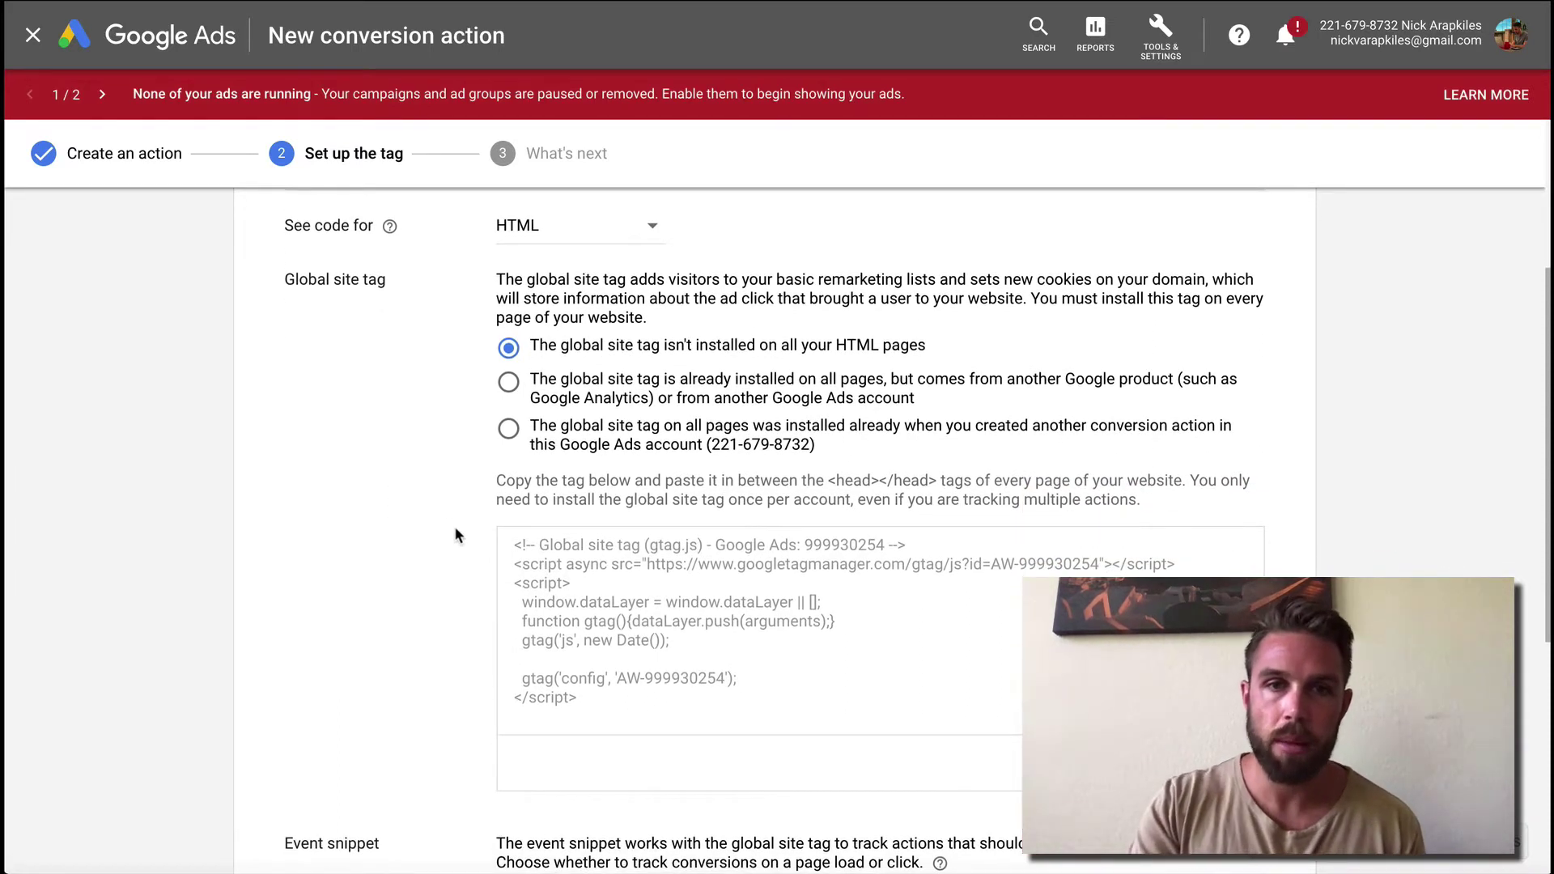
drag(622, 698, 506, 536)
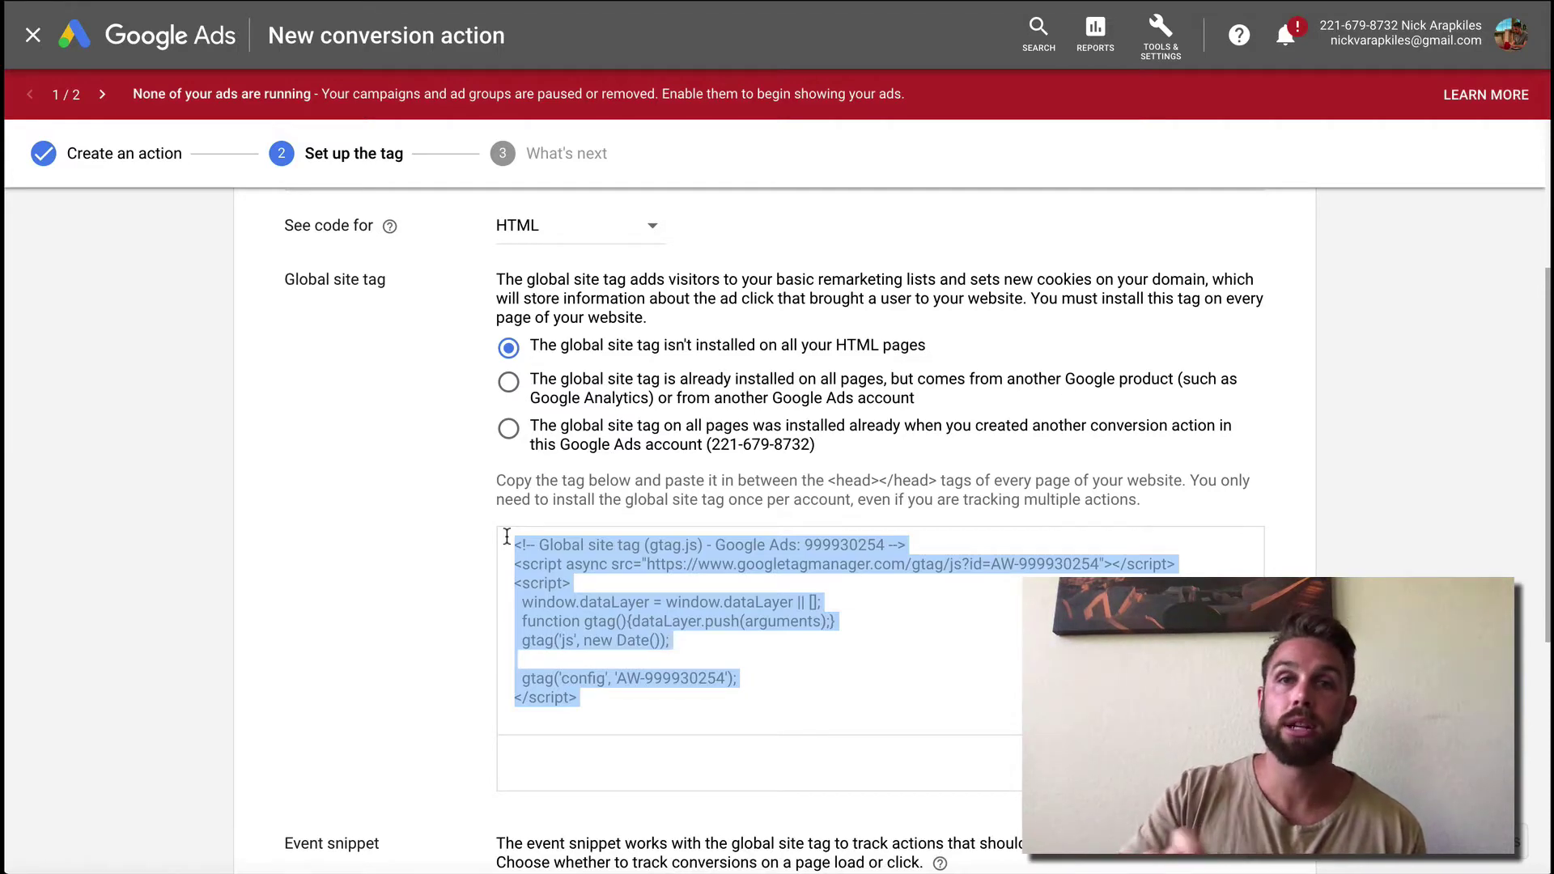
- Highlight the page-load event snippet and the global site tag code again, and complete the tag setup
scroll(476, 549, down, 4)
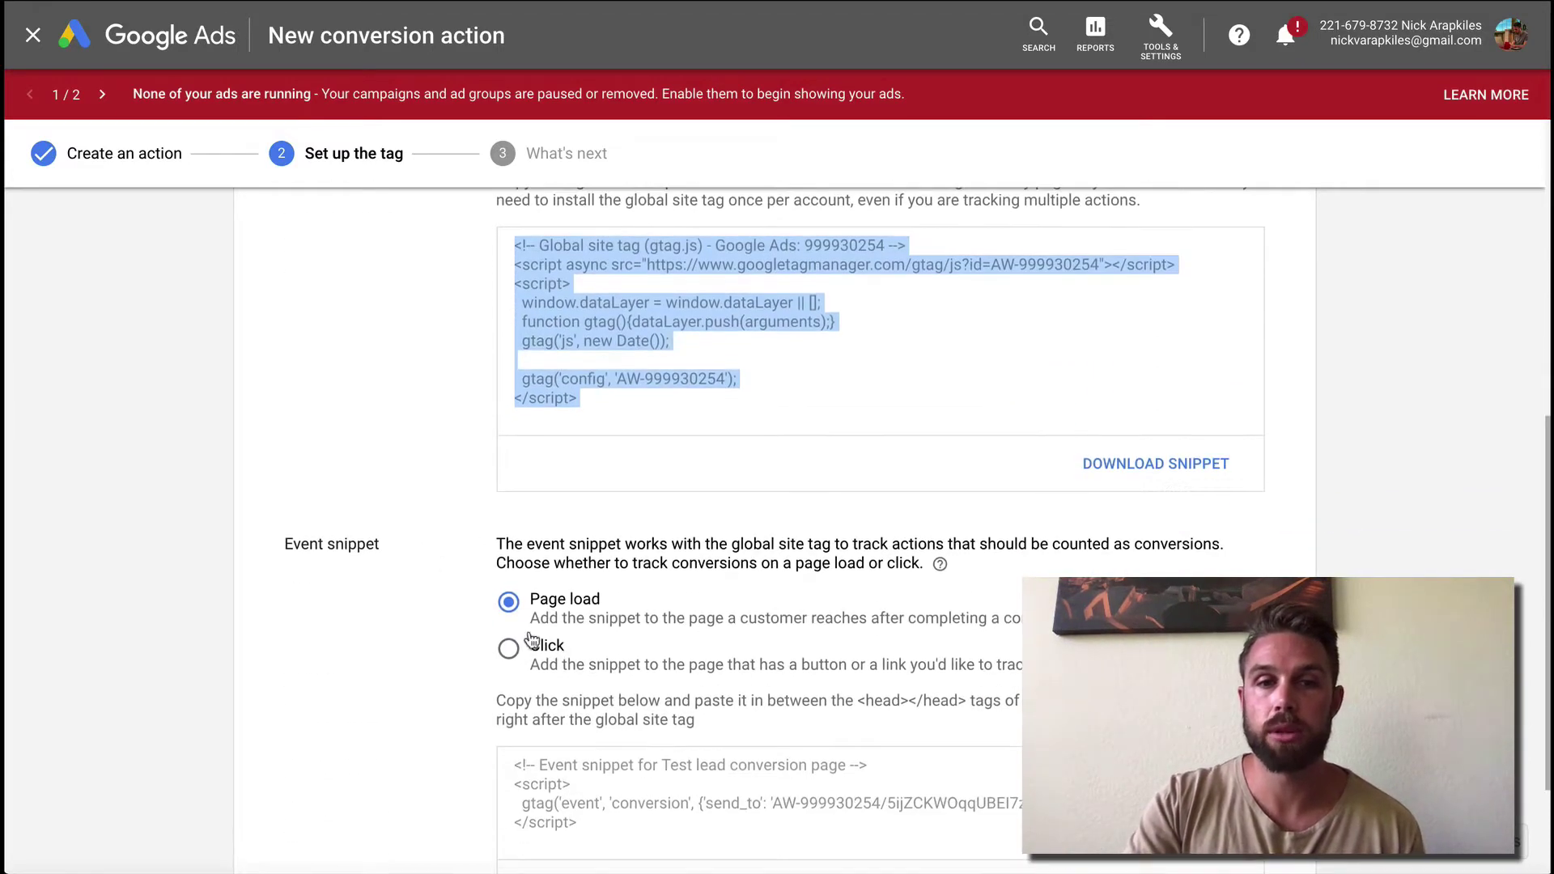
scroll(382, 779, down, 2)
drag(580, 656, 497, 605)
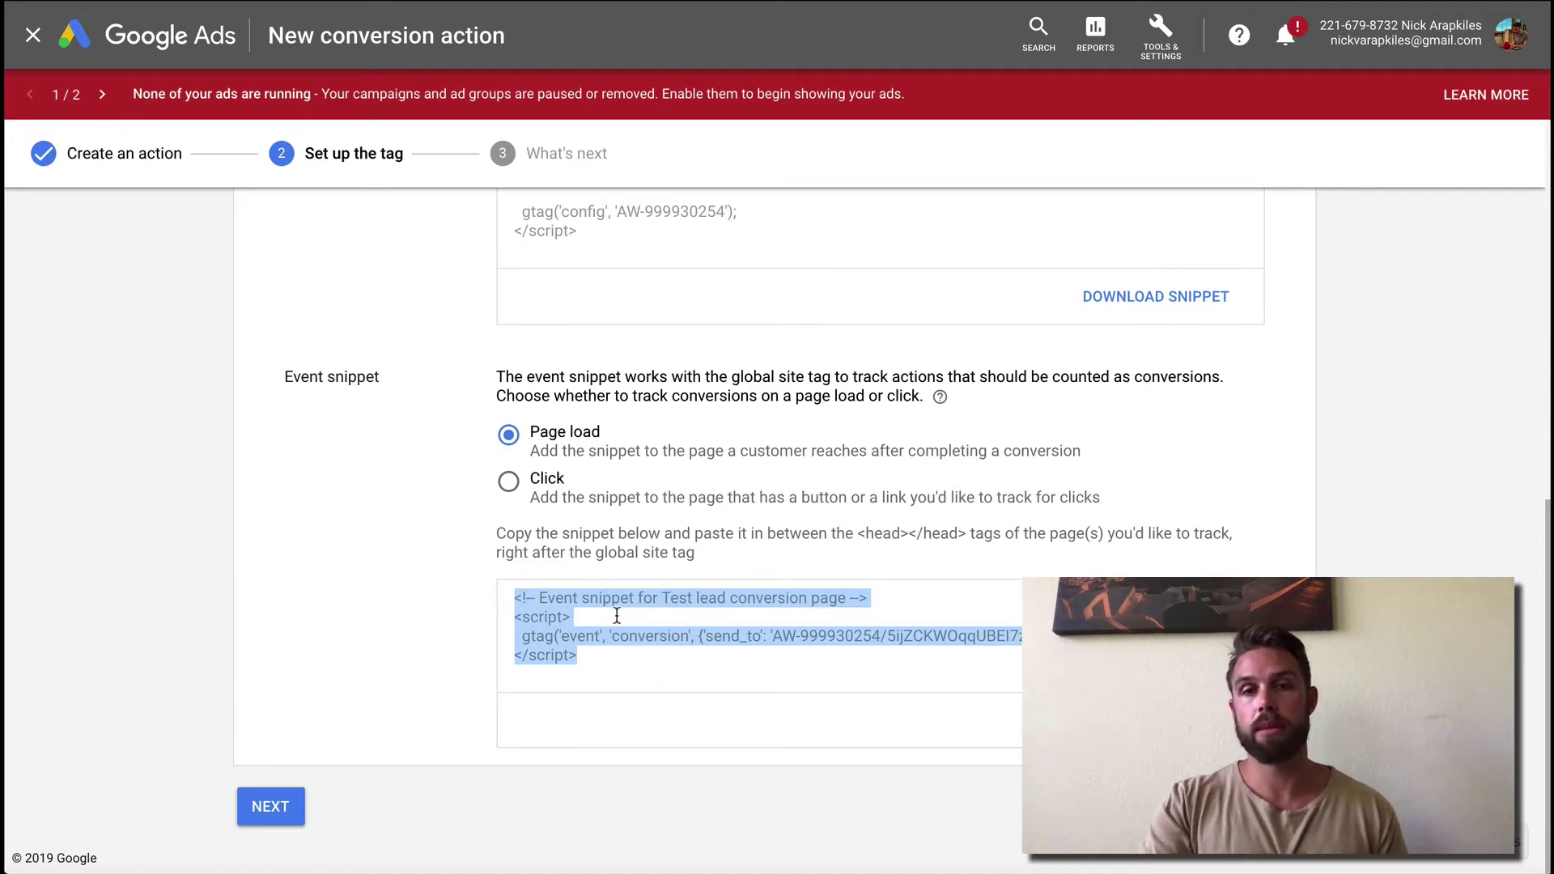
scroll(617, 617, up, 3)
drag(615, 443, 502, 290)
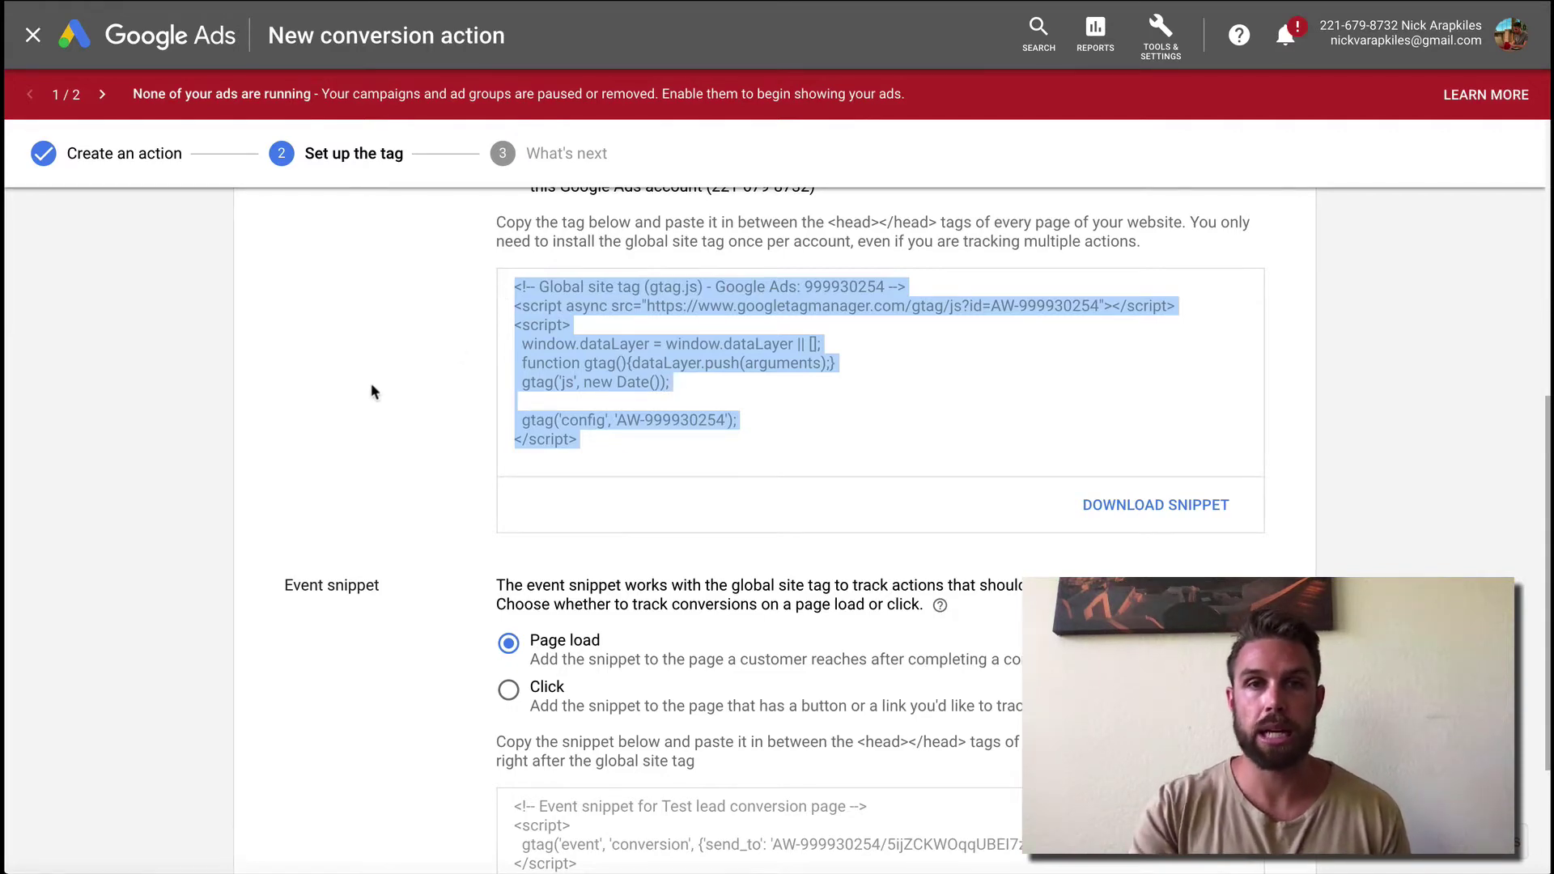
scroll(371, 391, down, 3)
click(275, 803)
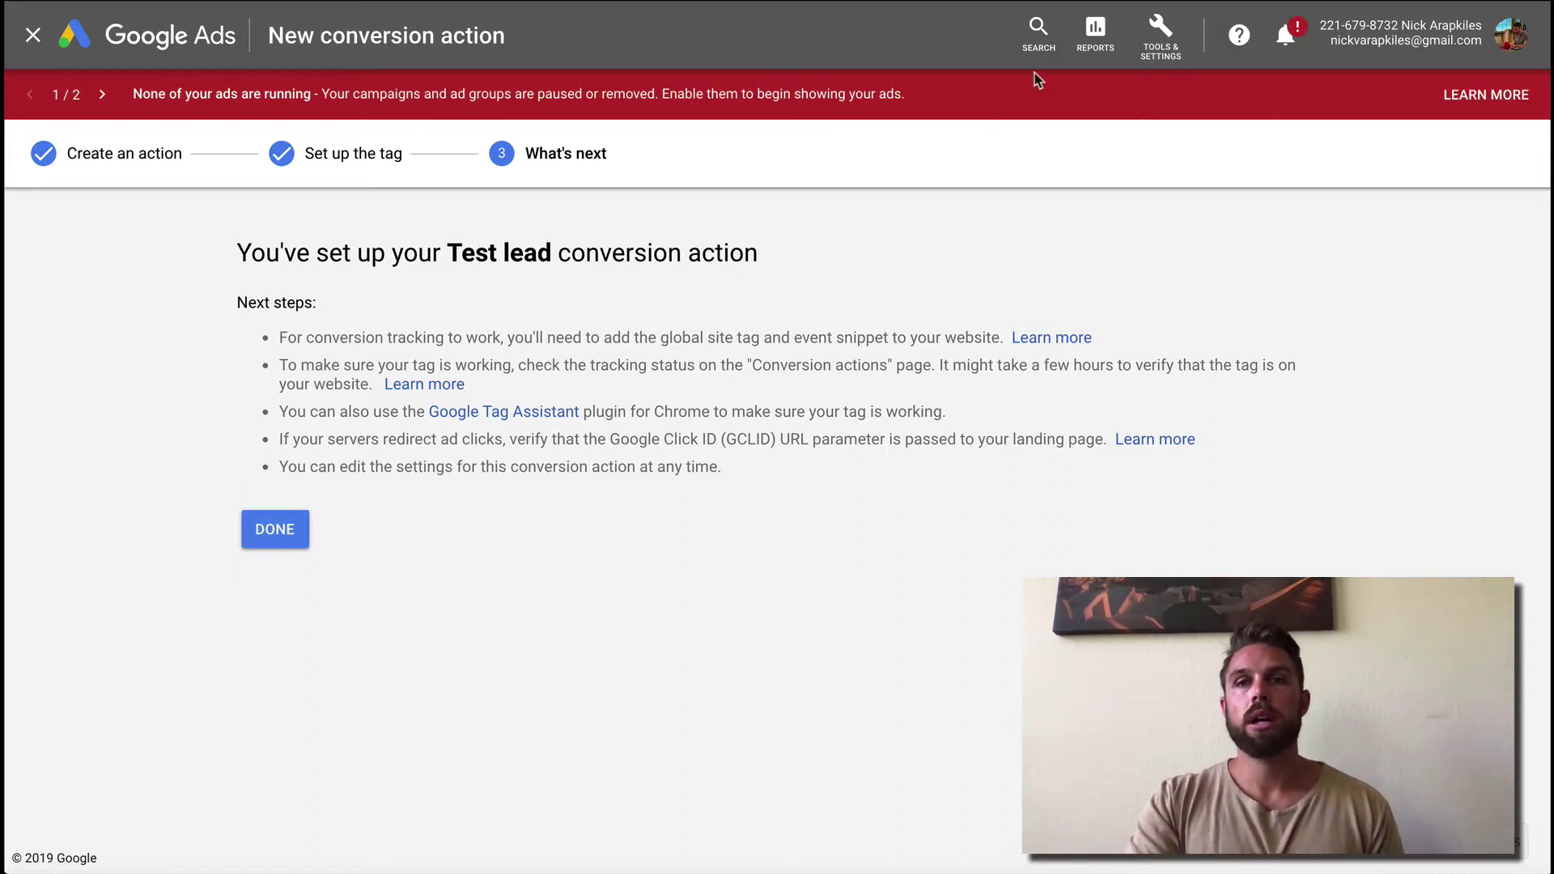
- Open the YouTube details in the linked accounts, view the form for linking a channel, and cancel it
click(1150, 36)
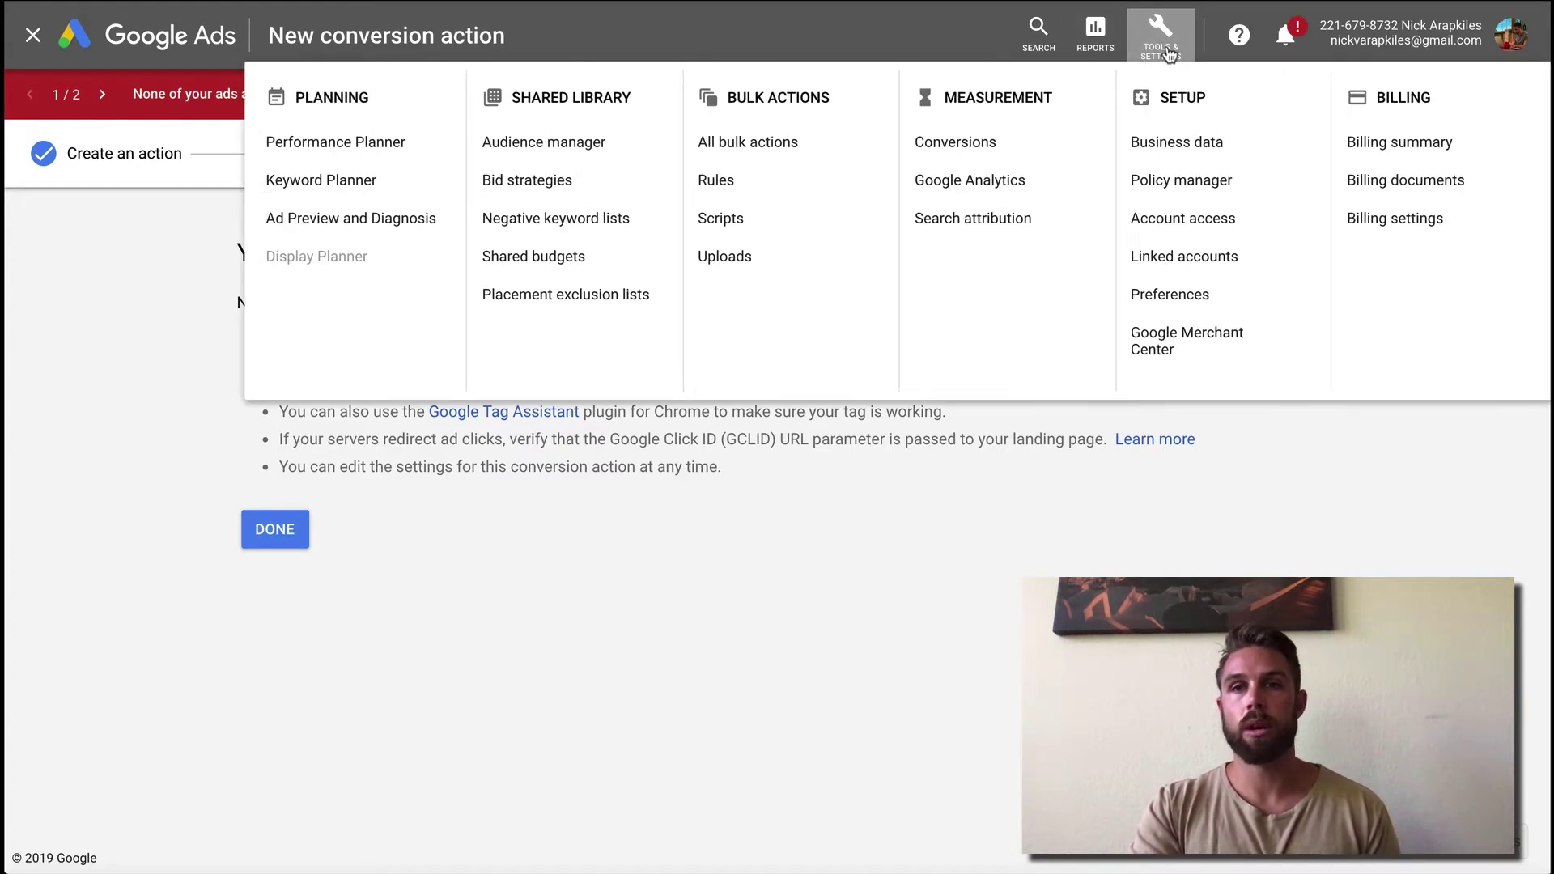
click(1186, 266)
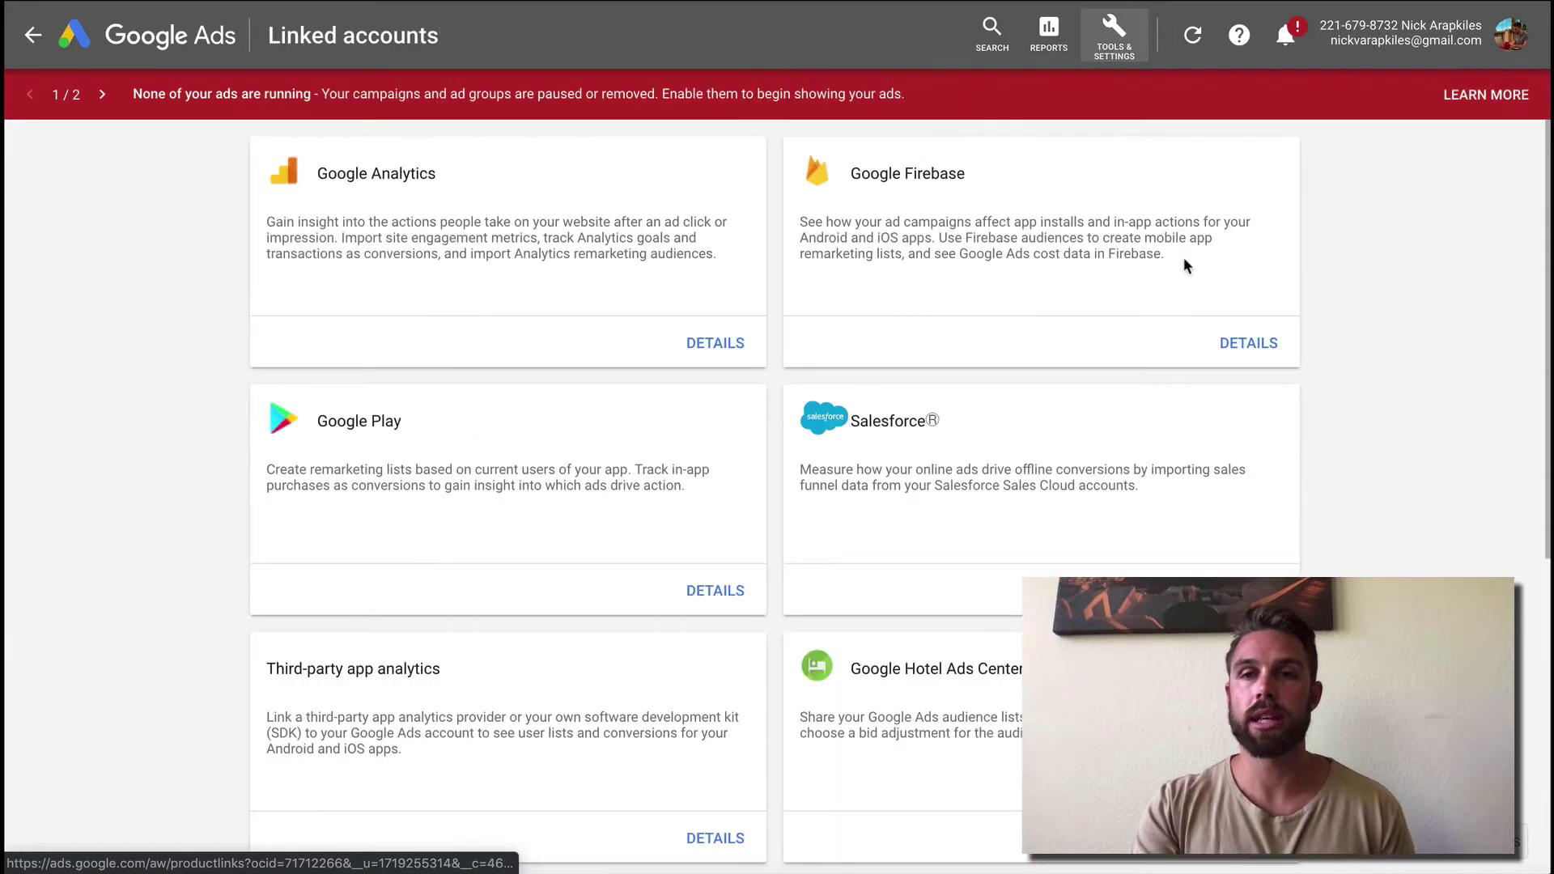
scroll(824, 567, down, 5)
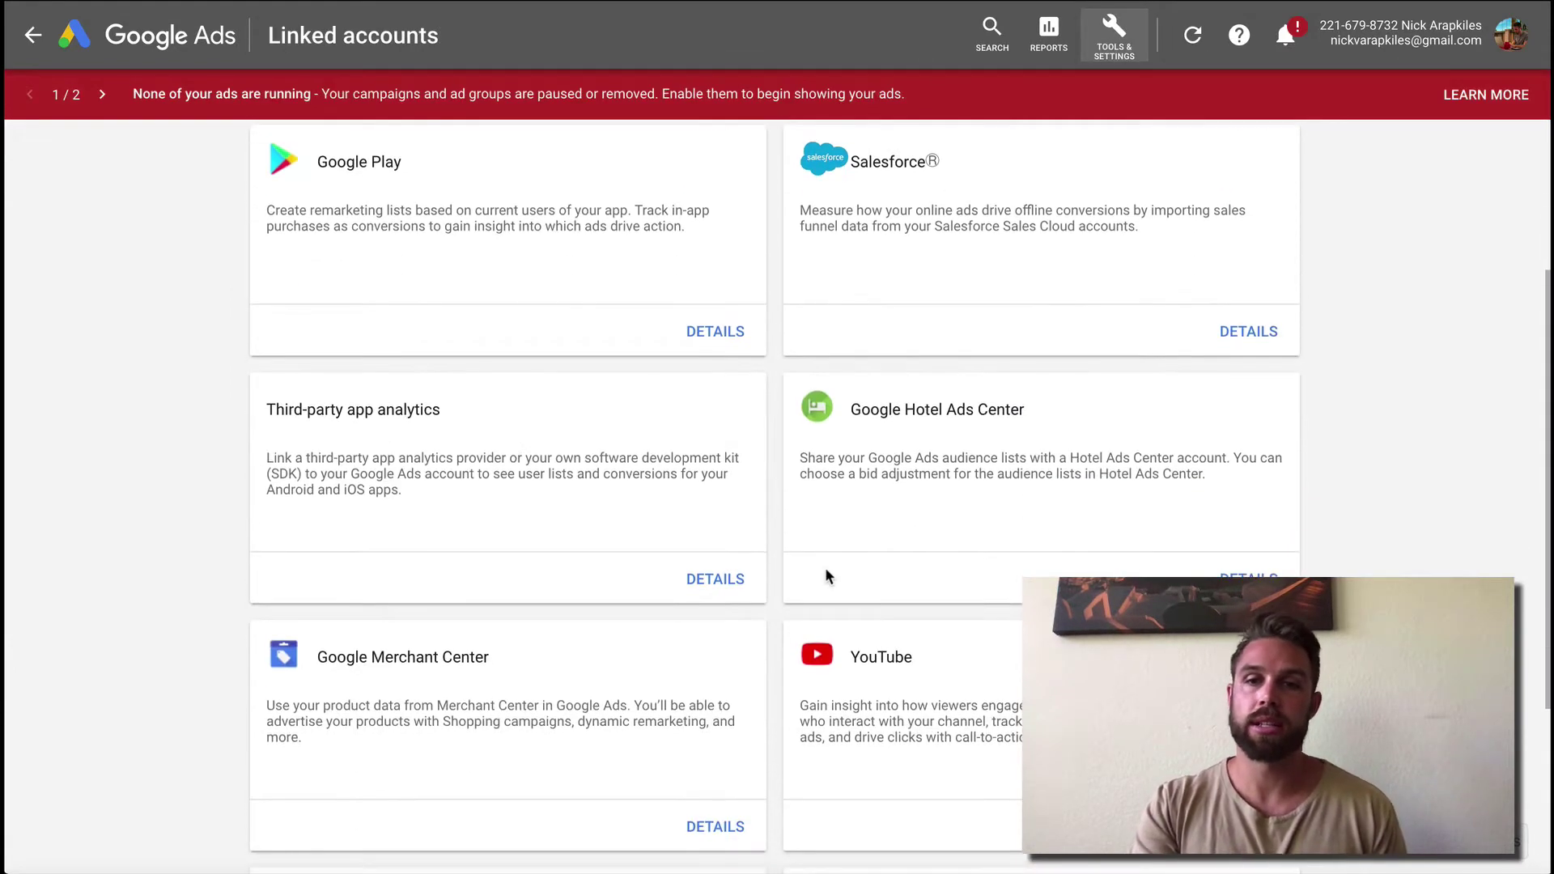
click(1249, 638)
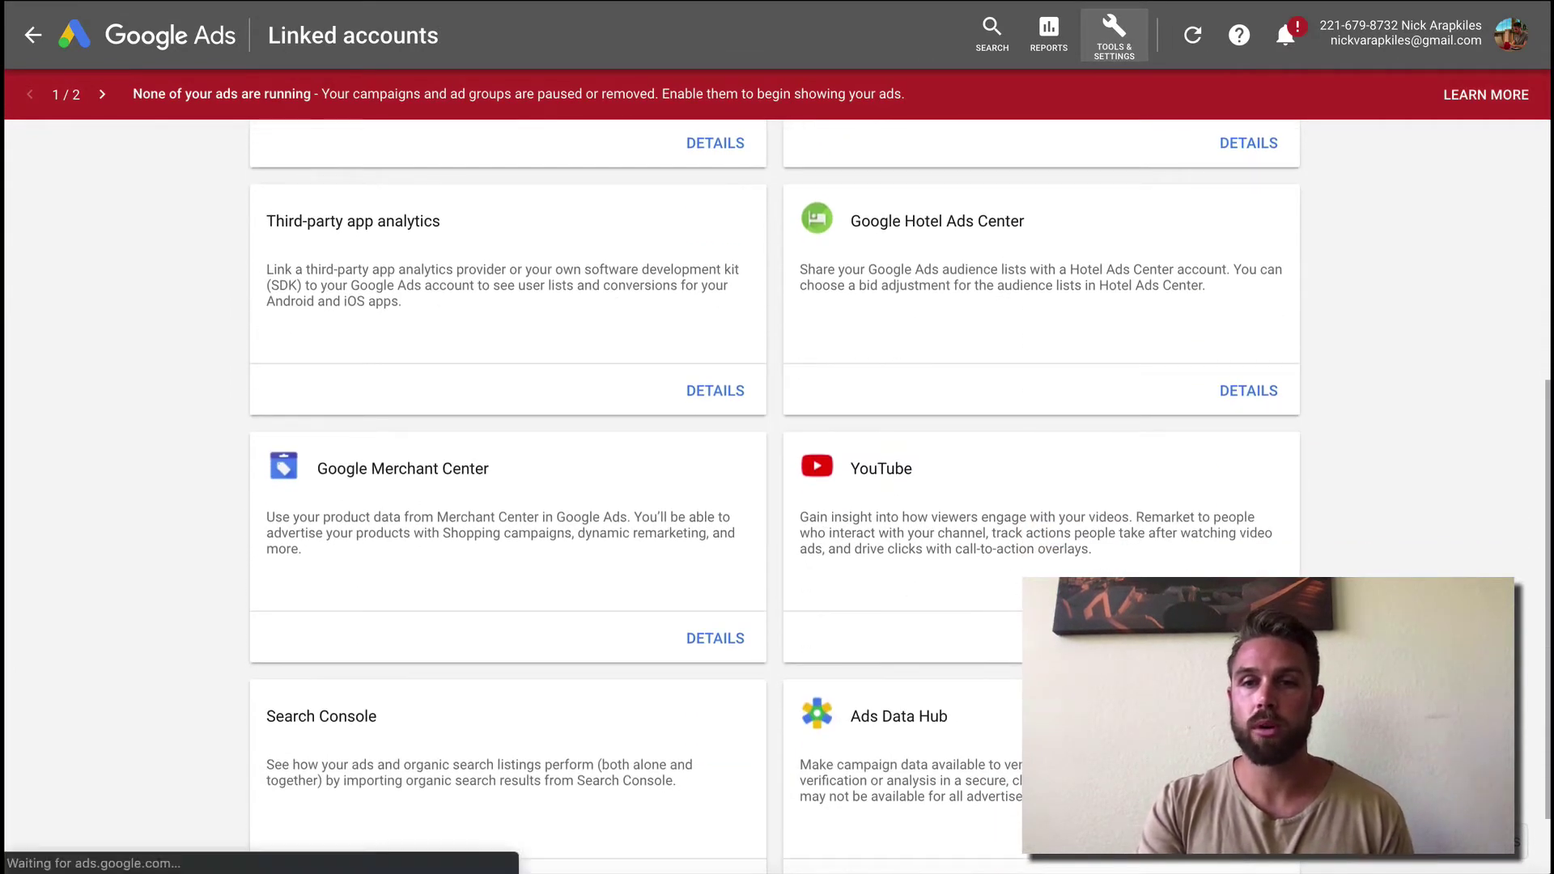
click(259, 273)
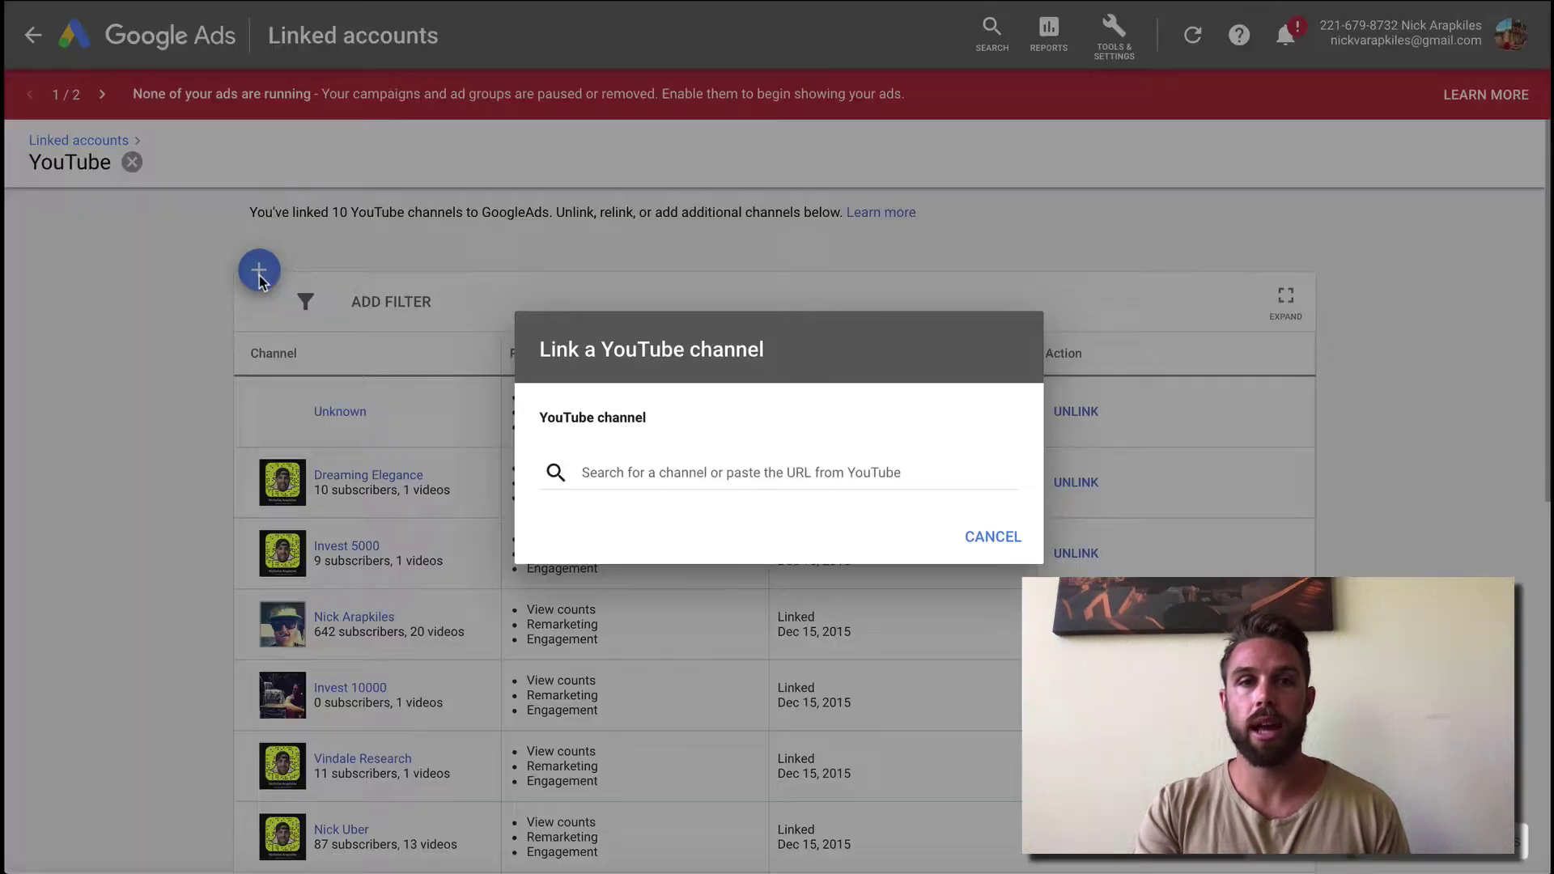
click(688, 466)
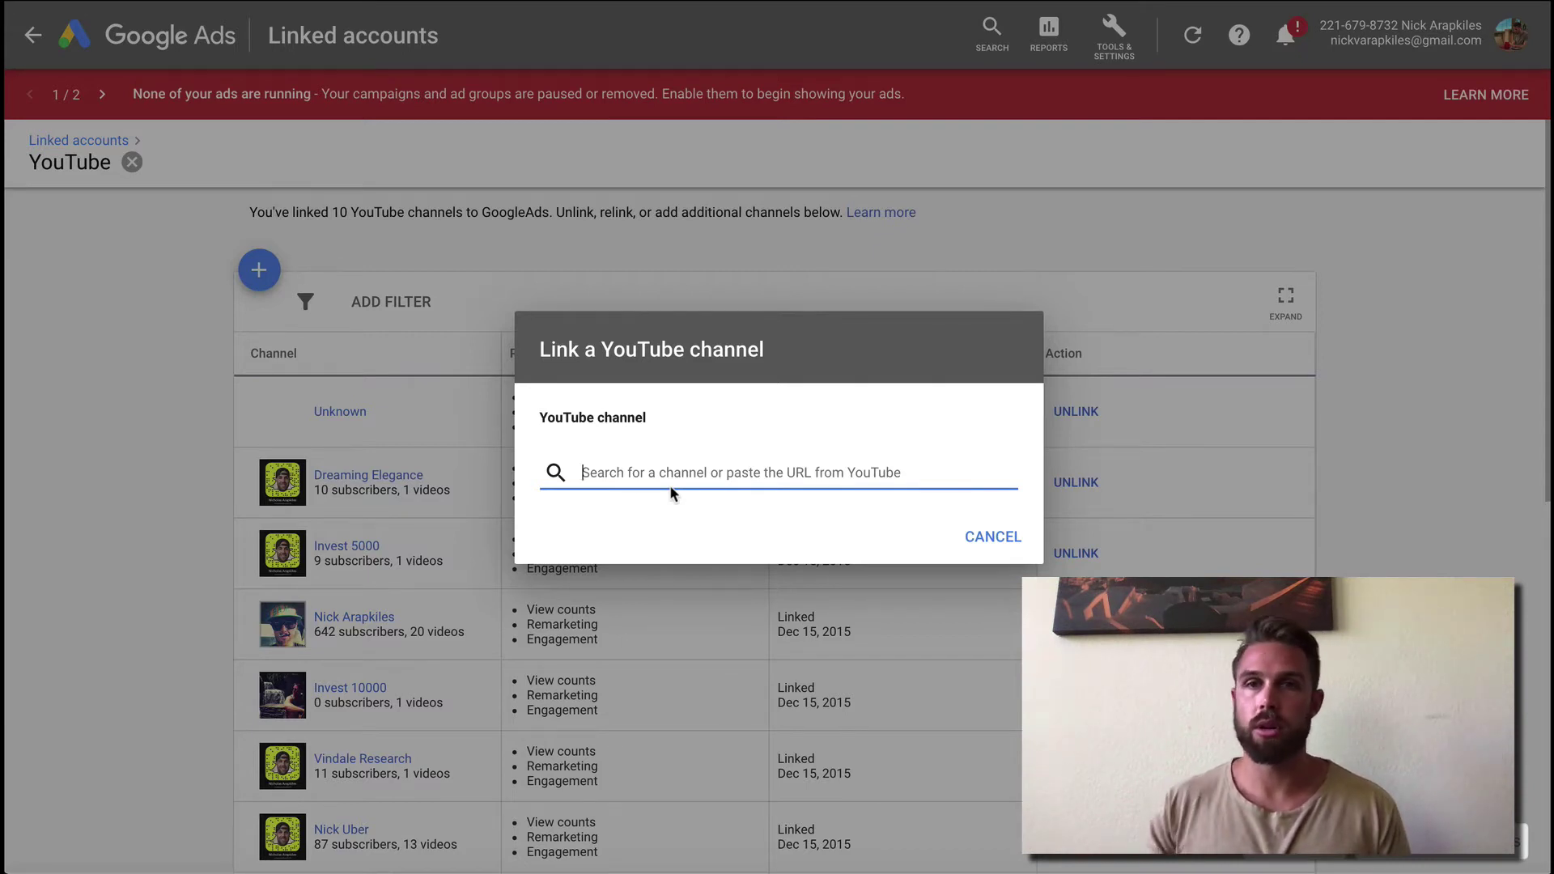
click(986, 539)
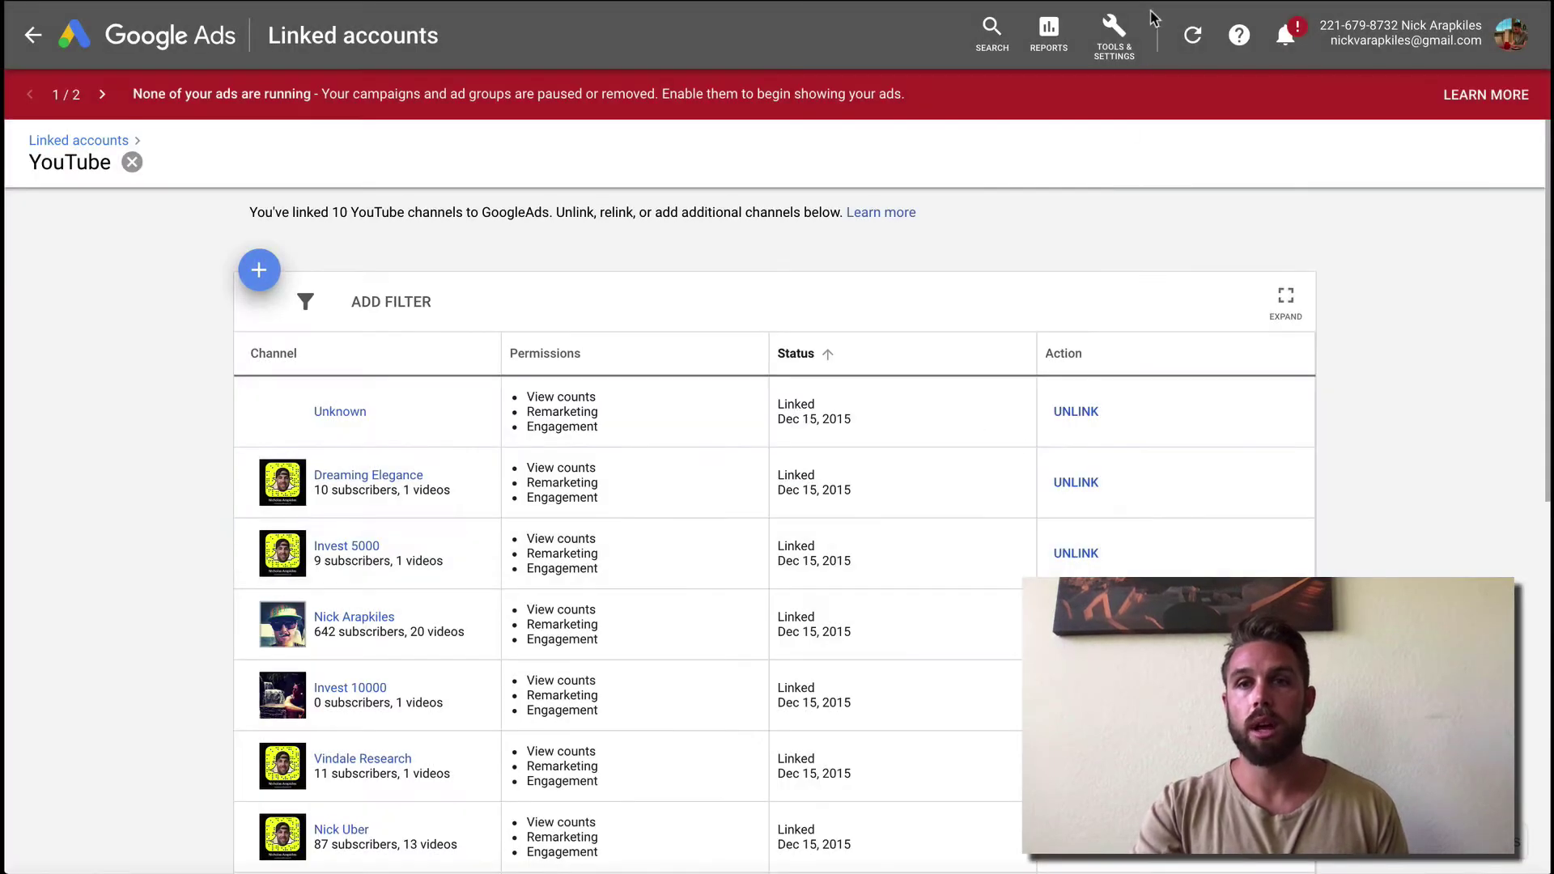
- Open the Audience manager and start a new remarketing audience of website visitors
click(1114, 32)
click(527, 146)
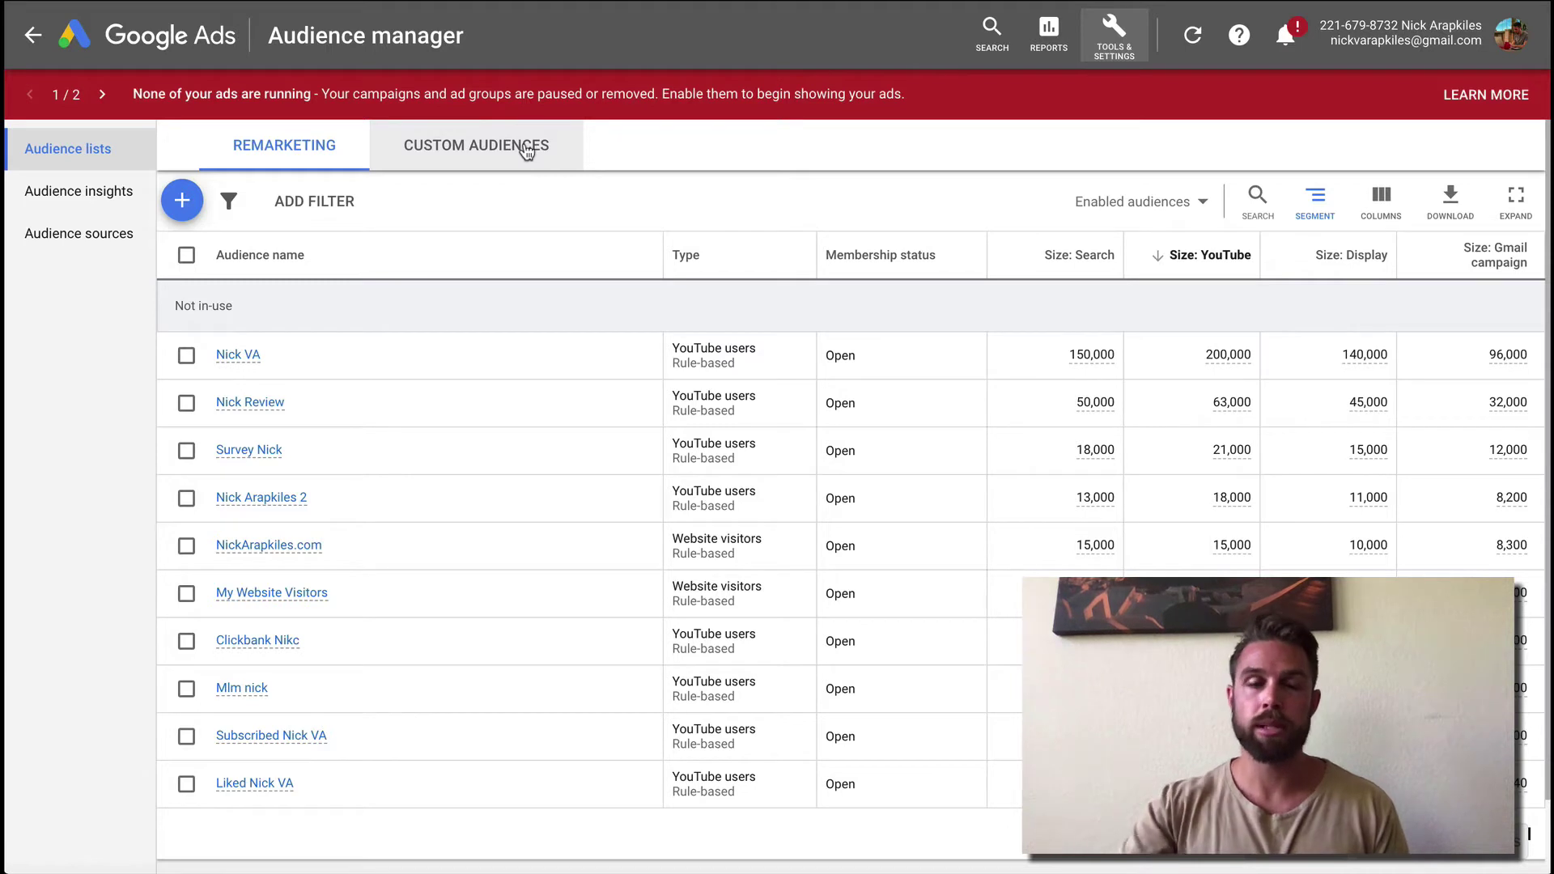
click(182, 199)
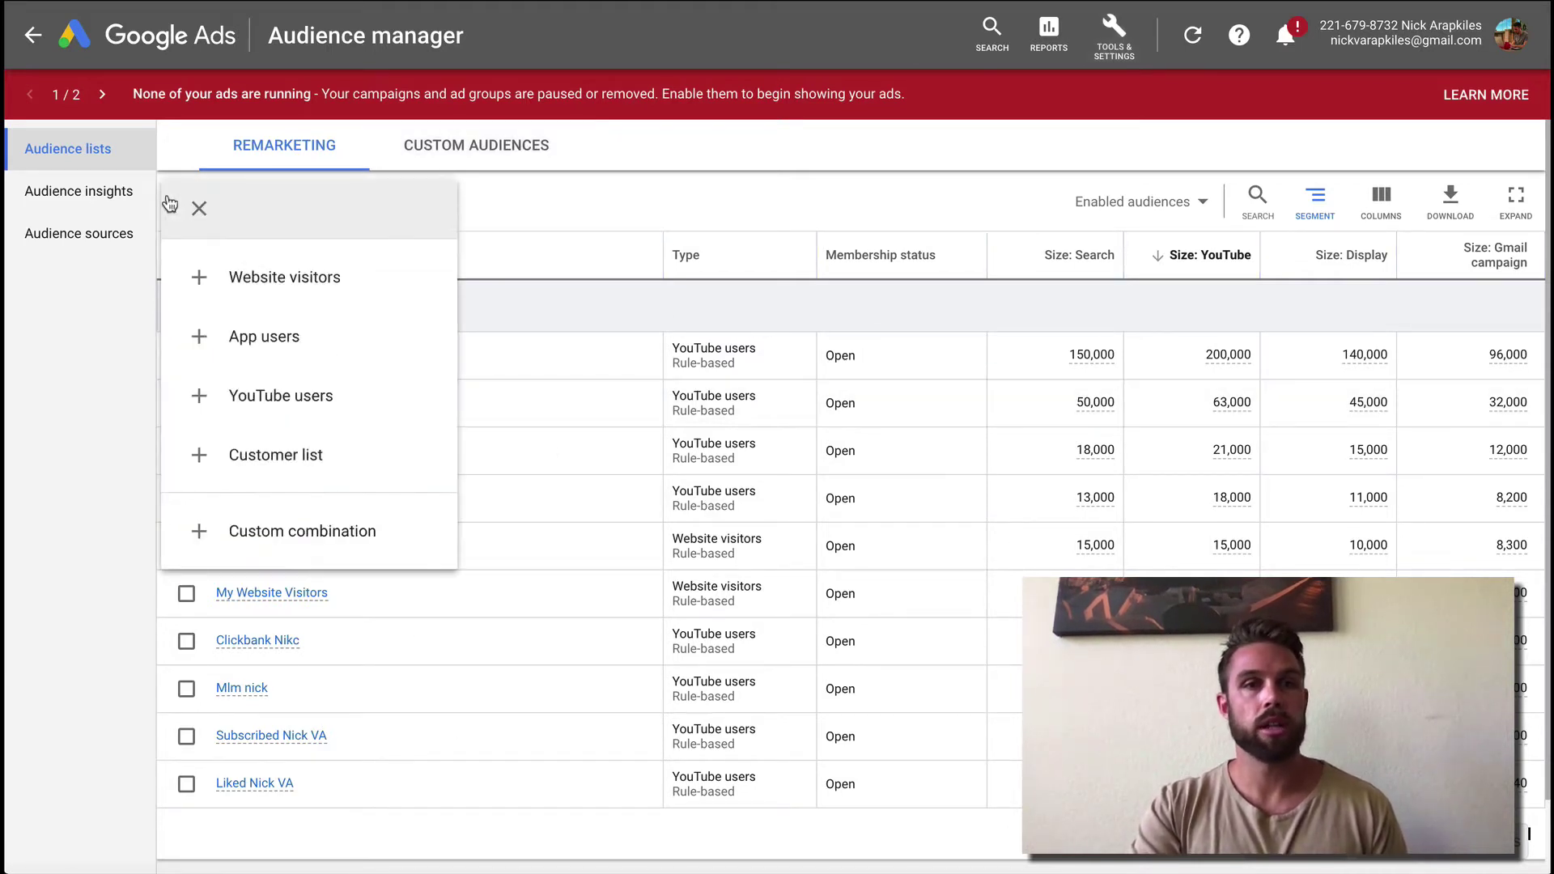
click(314, 279)
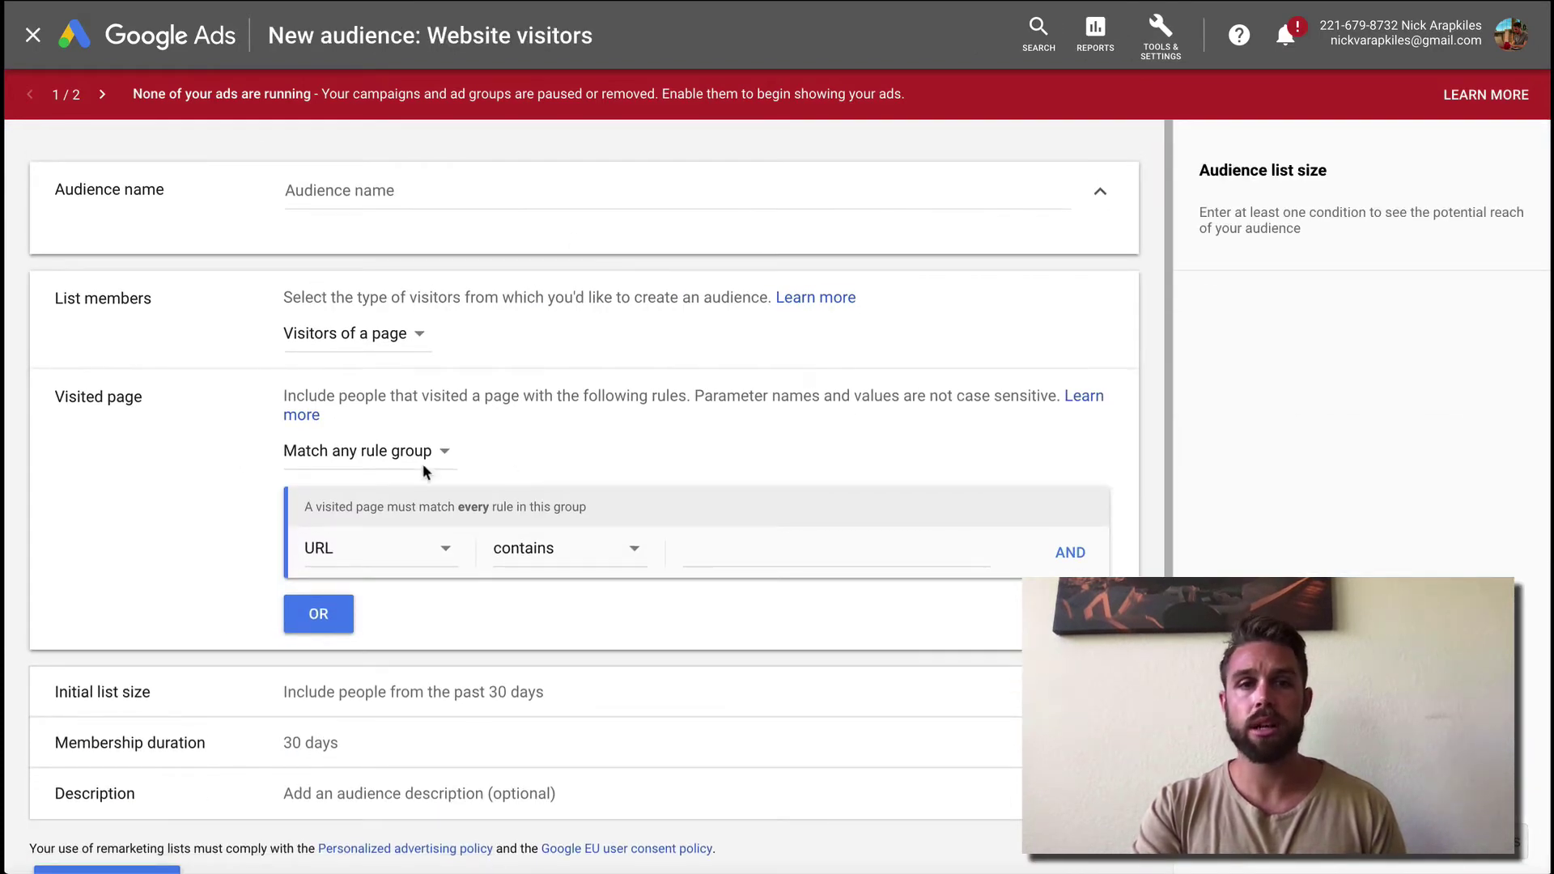
- Look over the settings for a website visitors audience and cancel the form
scroll(247, 539, down, 1)
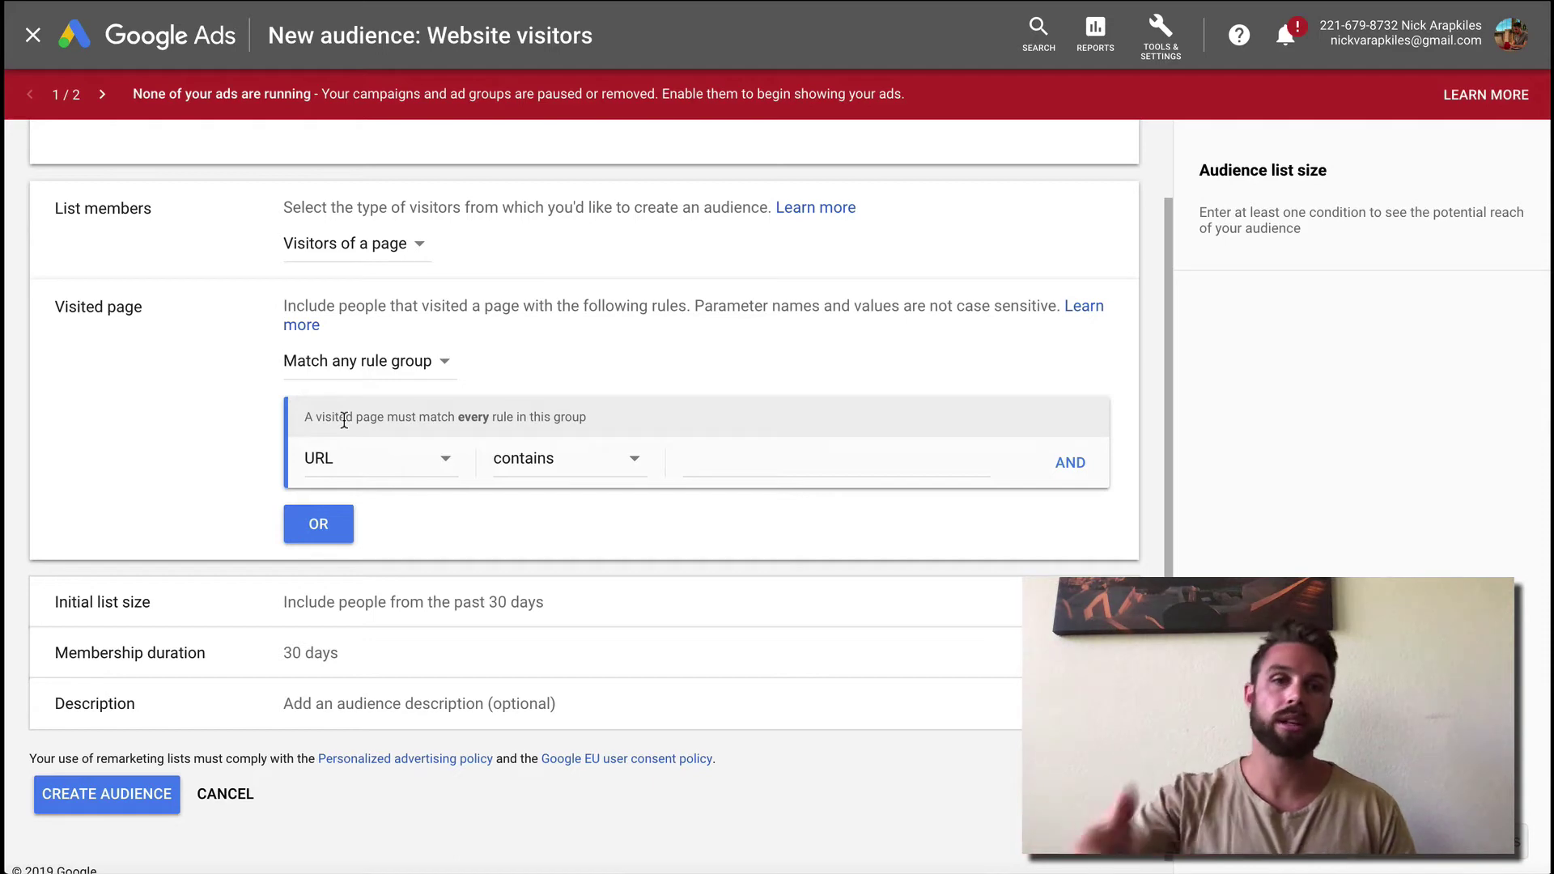
scroll(293, 389, up, 2)
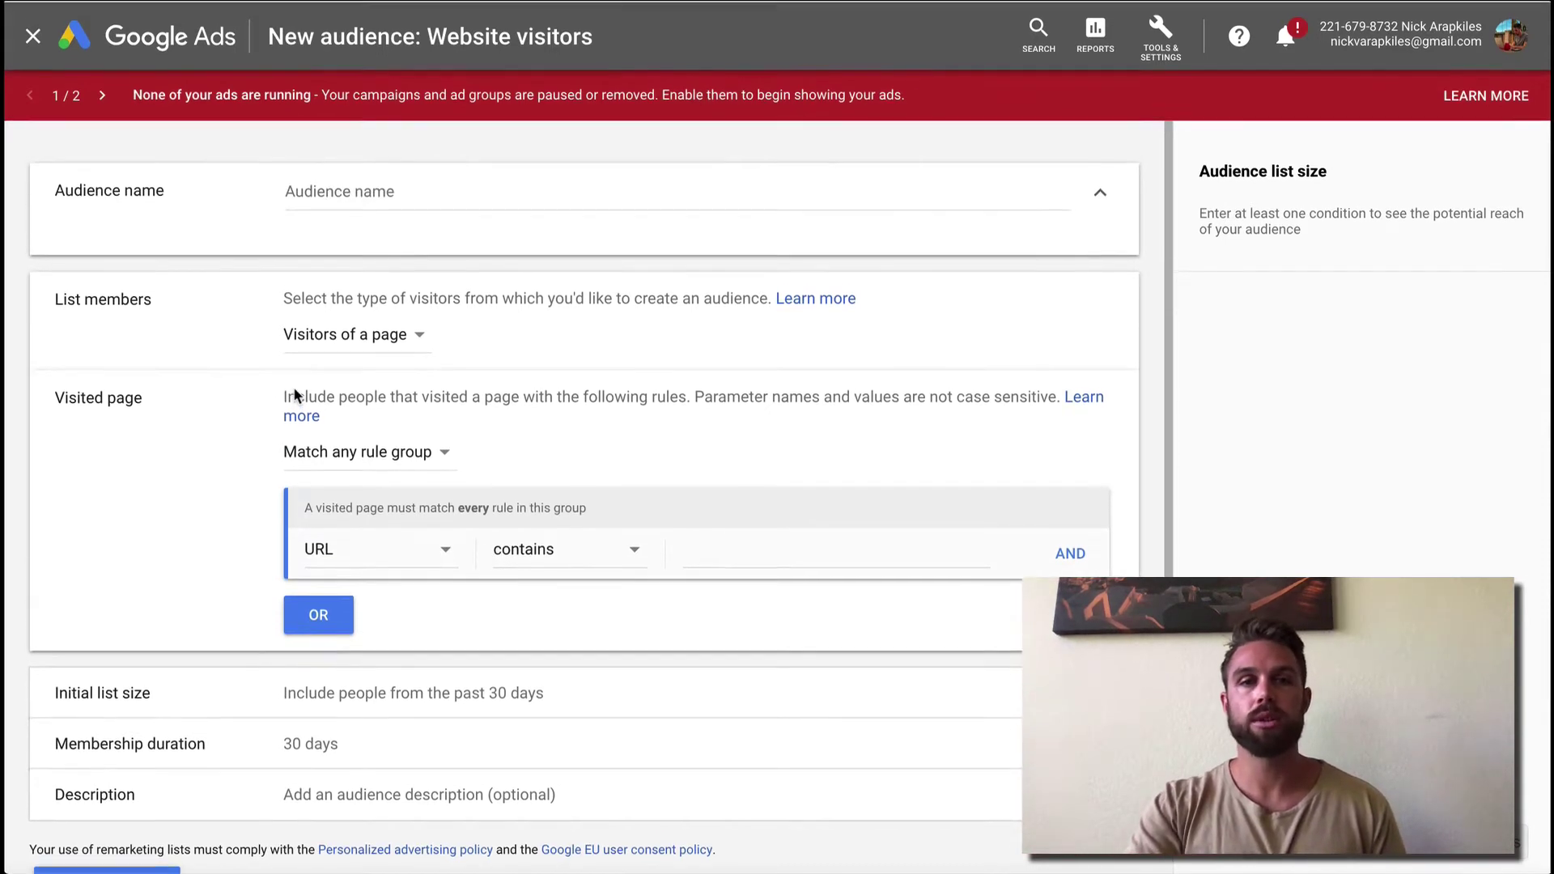
scroll(246, 472, down, 2)
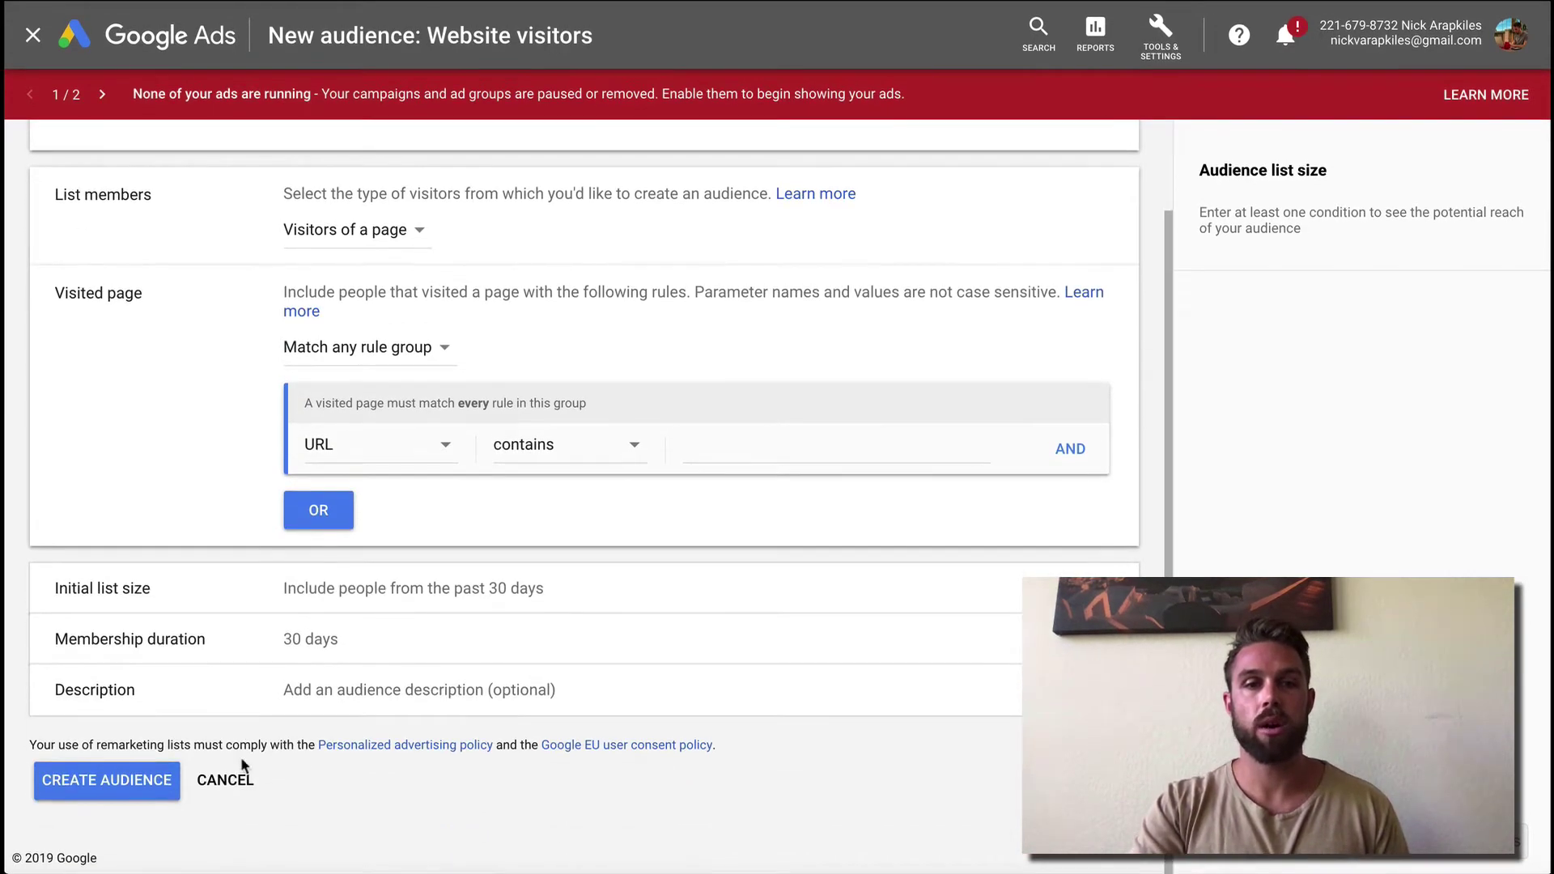
click(225, 780)
- Start a YouTube users audience, view the list member options and available channels, and cancel it
click(176, 202)
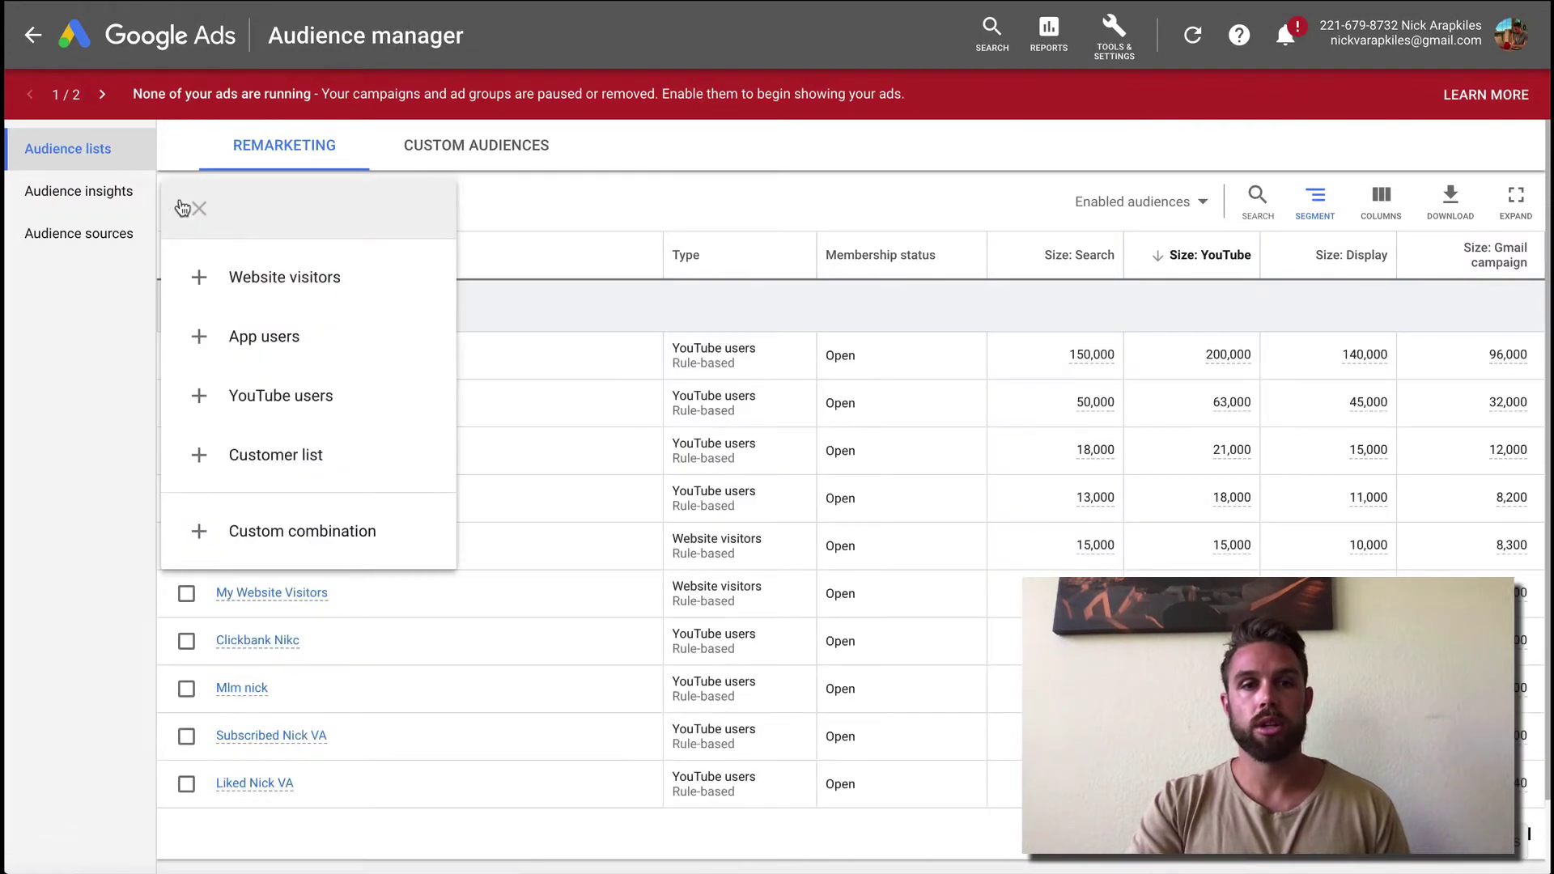
click(348, 402)
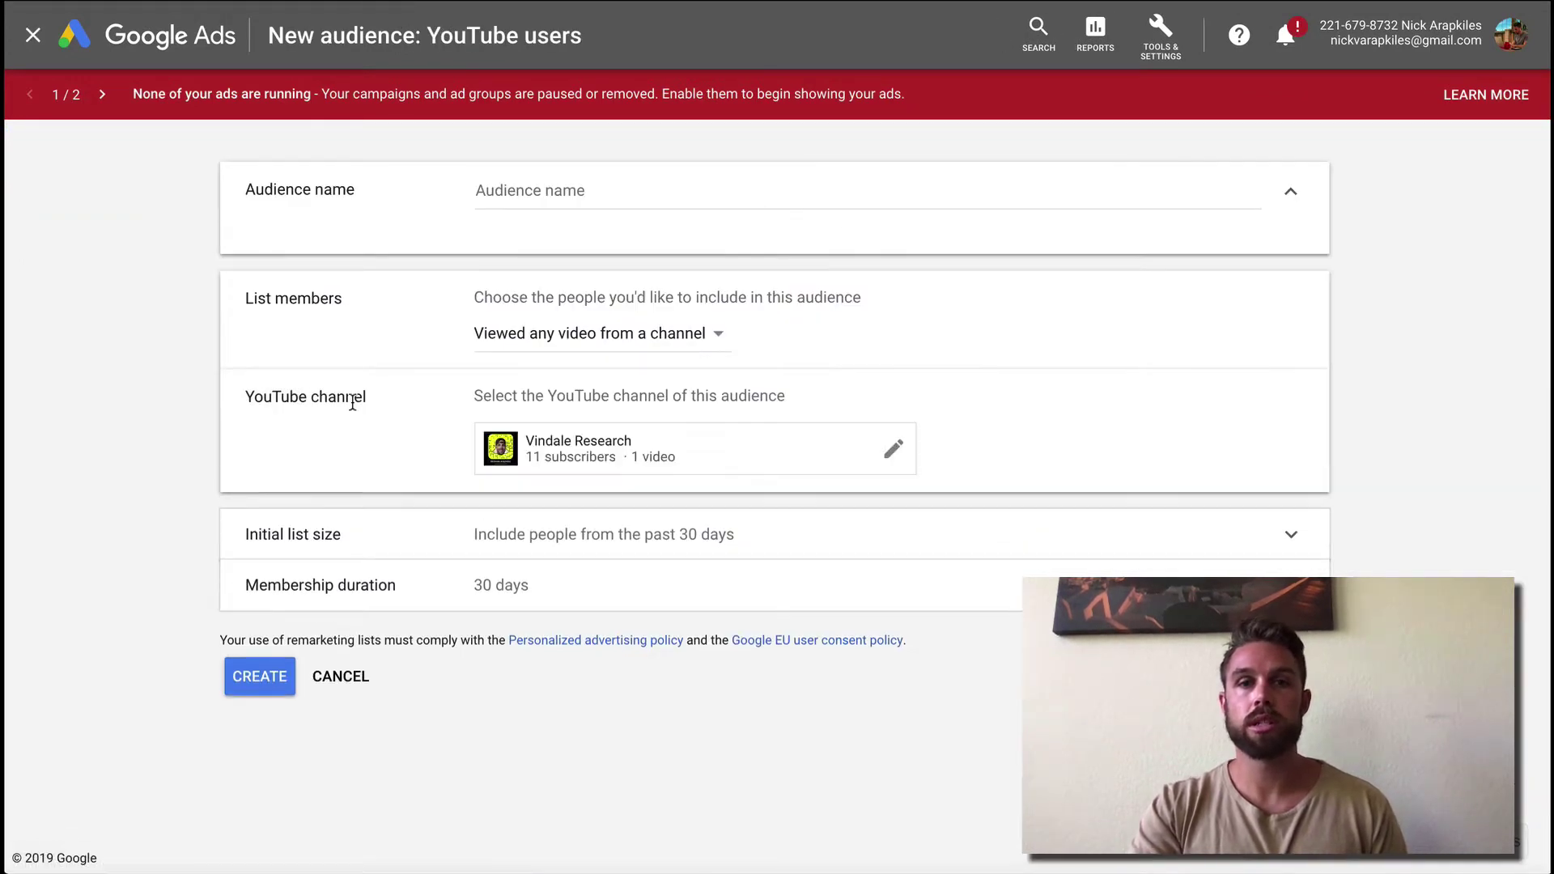
click(541, 336)
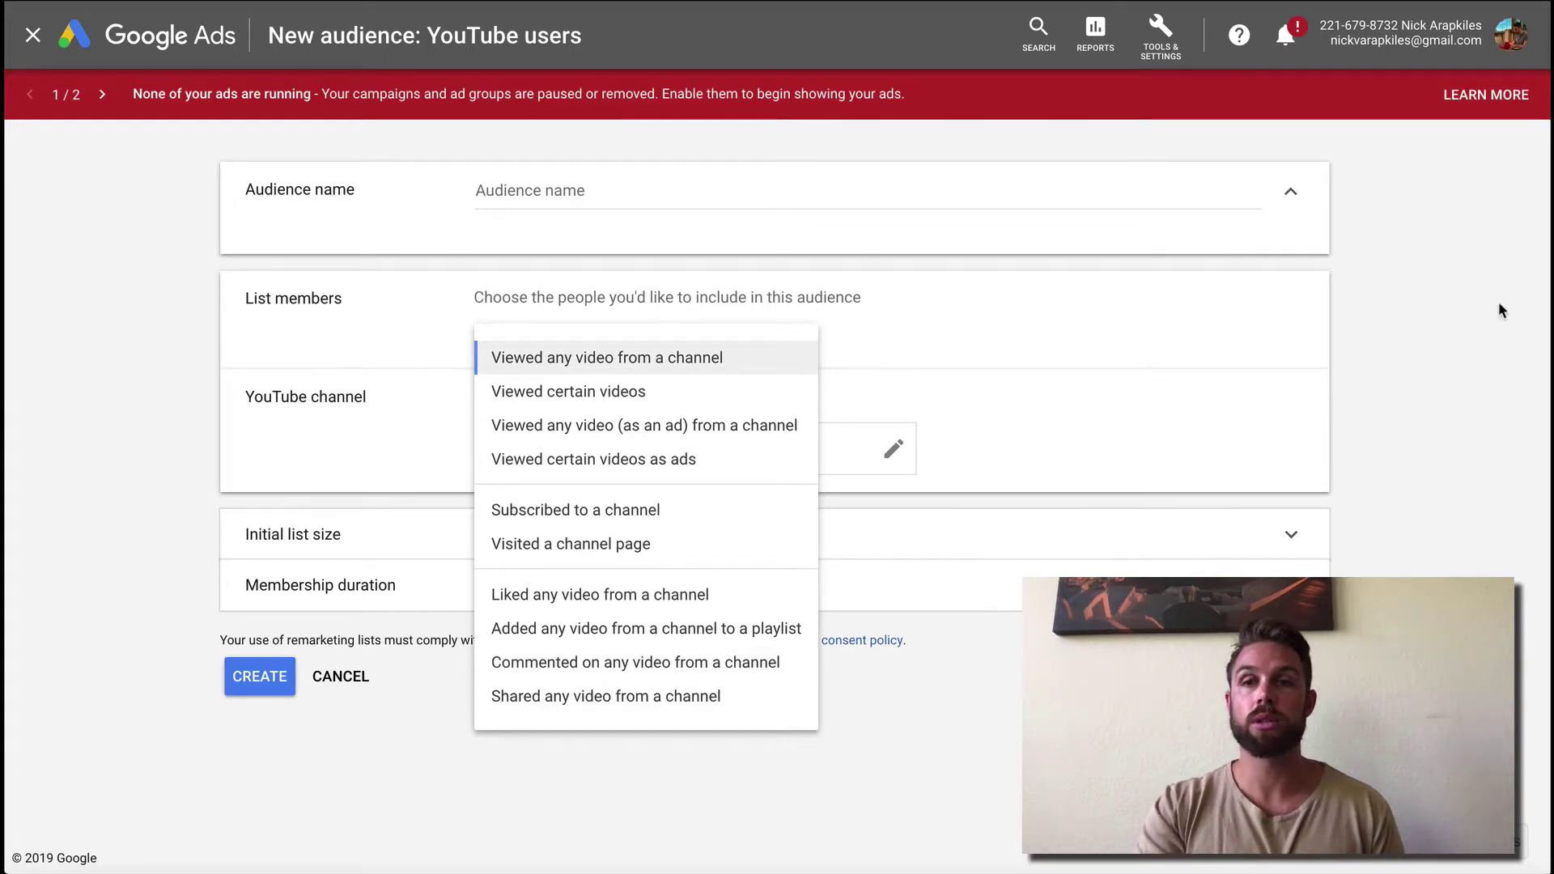
click(1426, 314)
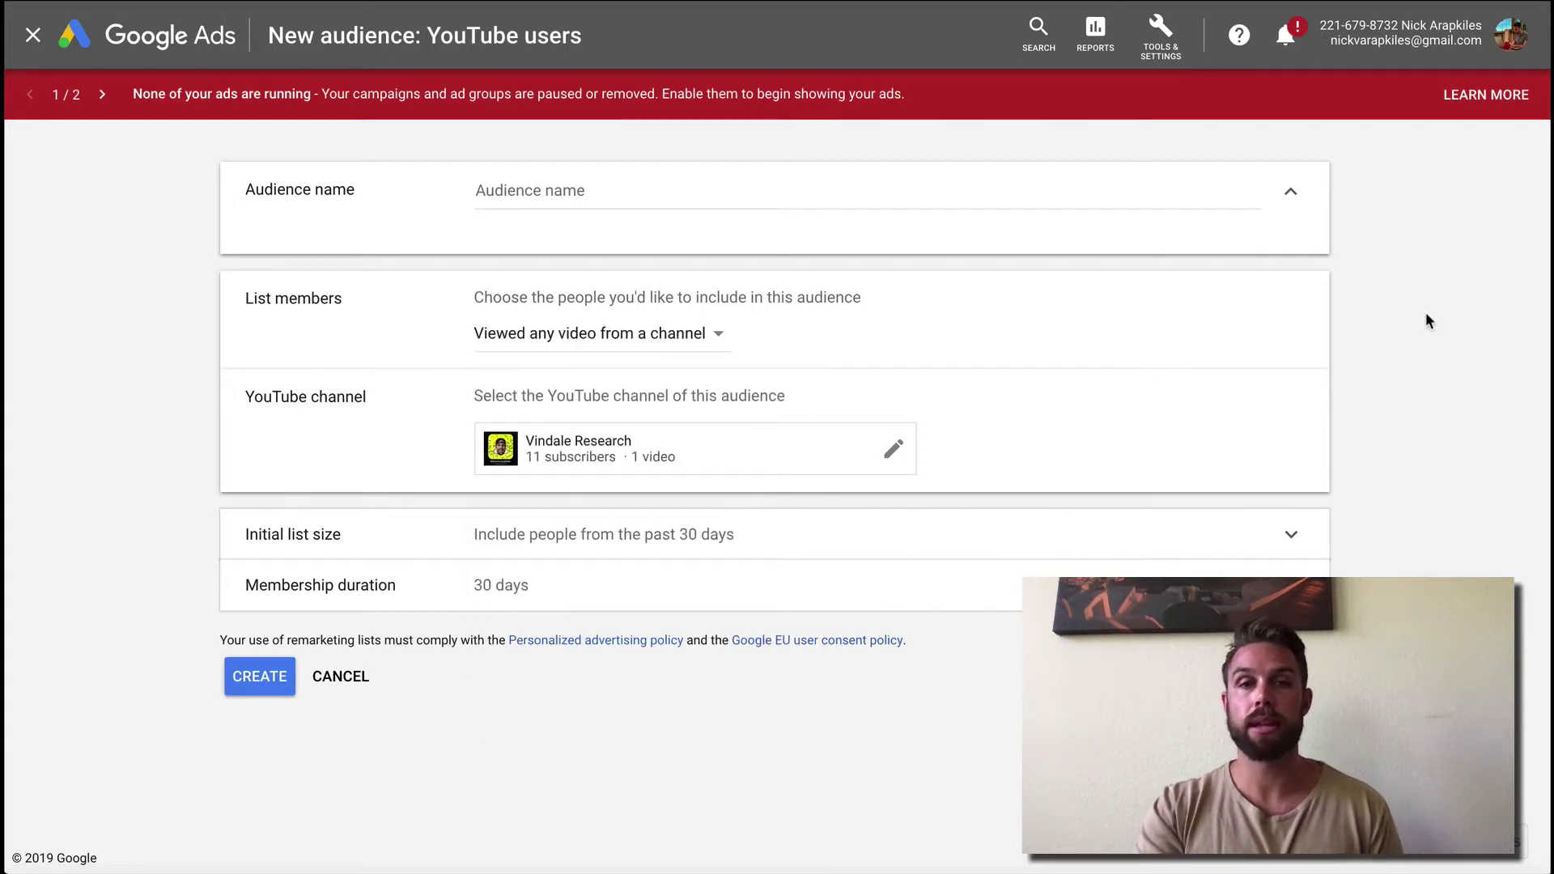
click(891, 448)
scroll(836, 611, down, 10)
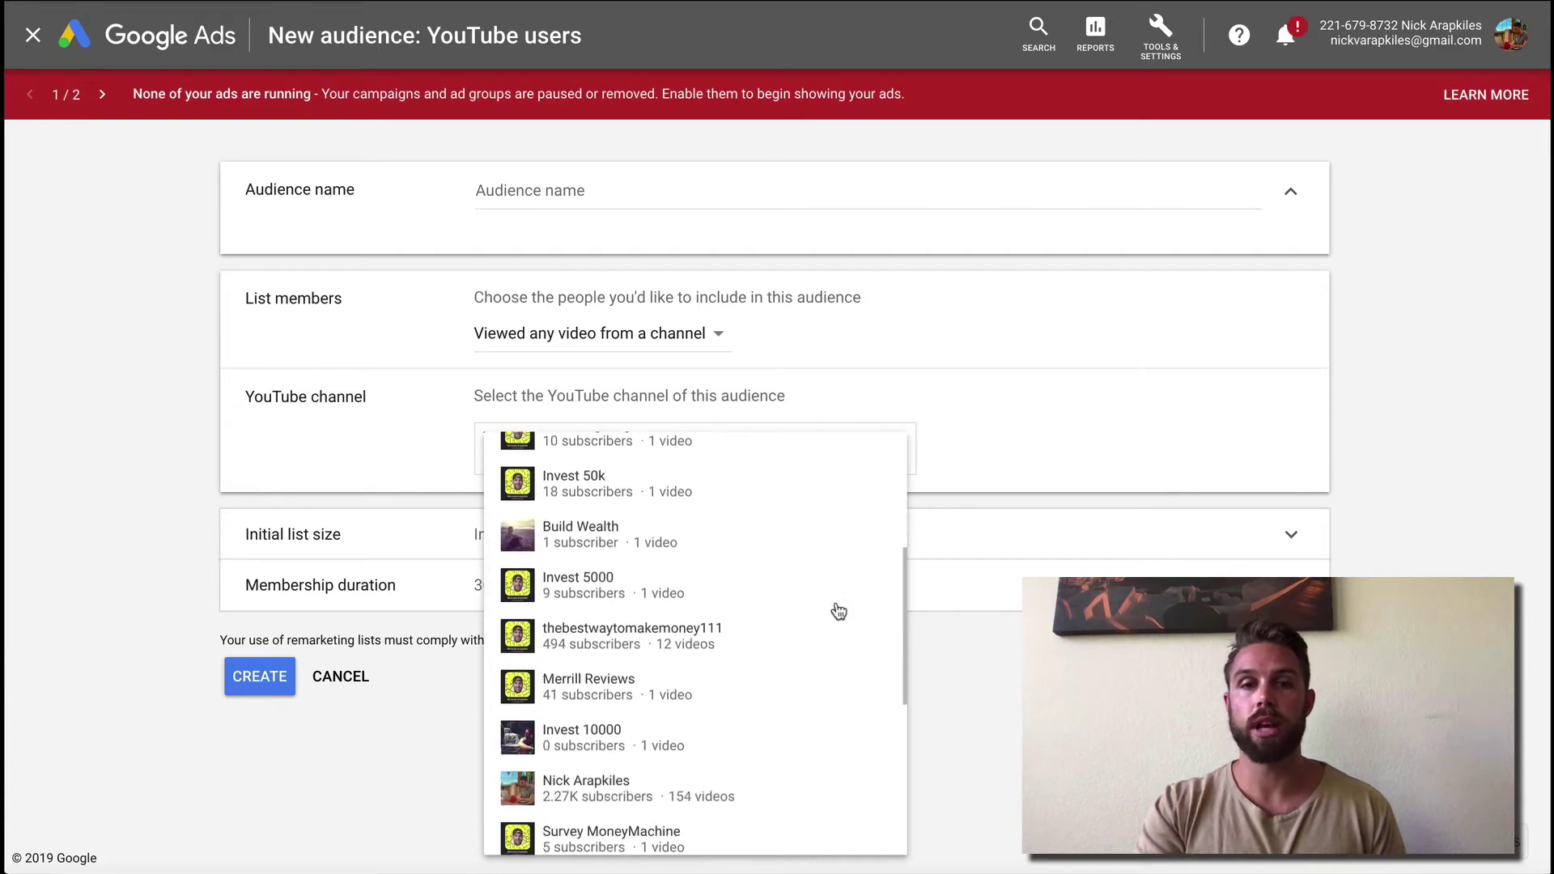
scroll(698, 720, down, 10)
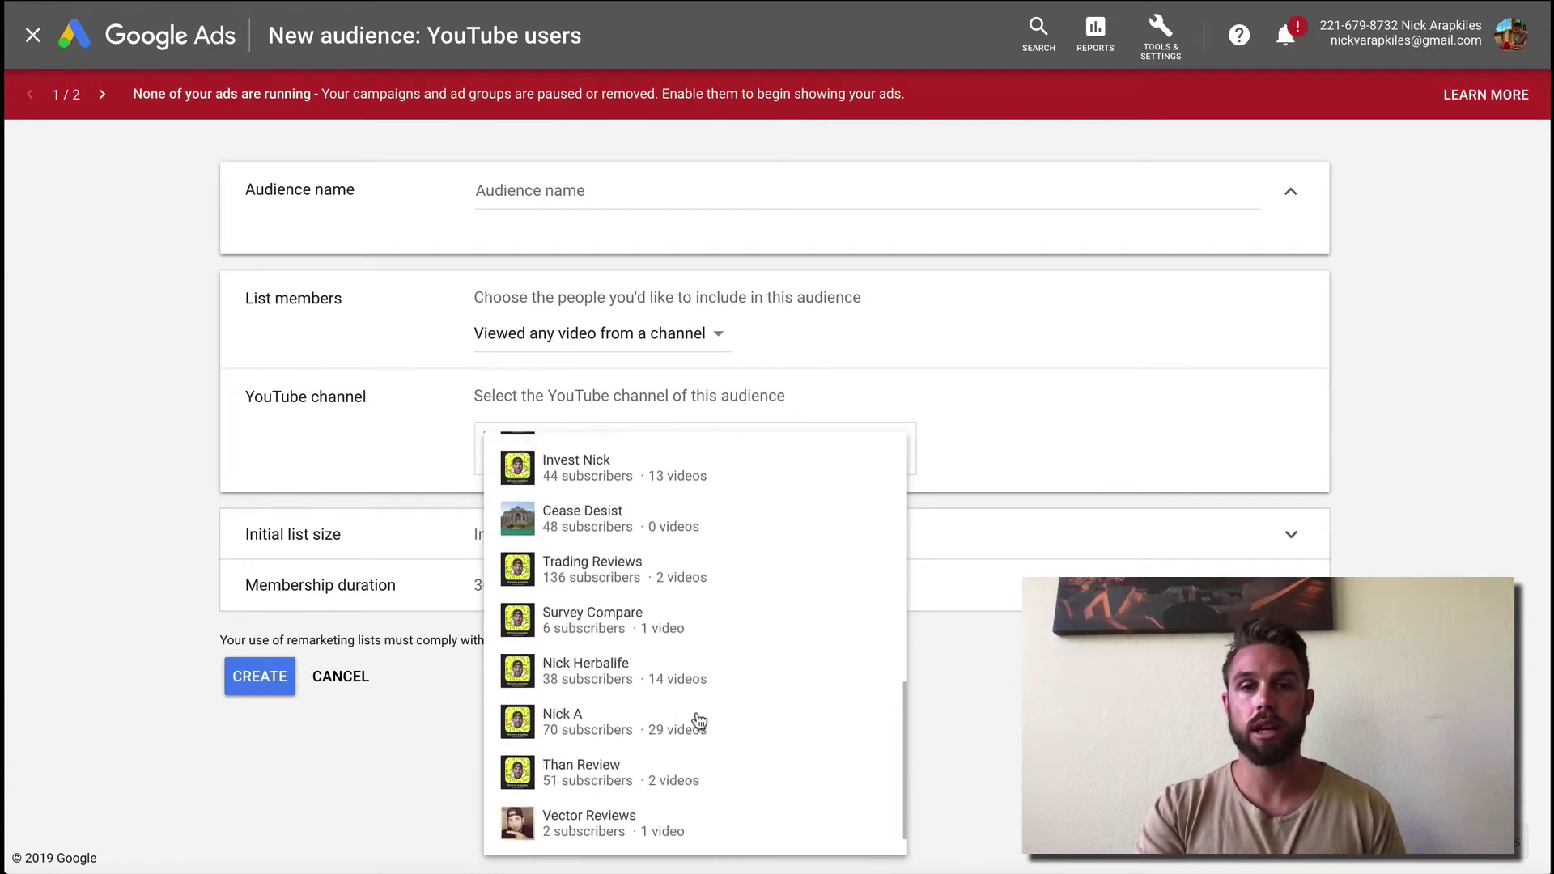
click(362, 718)
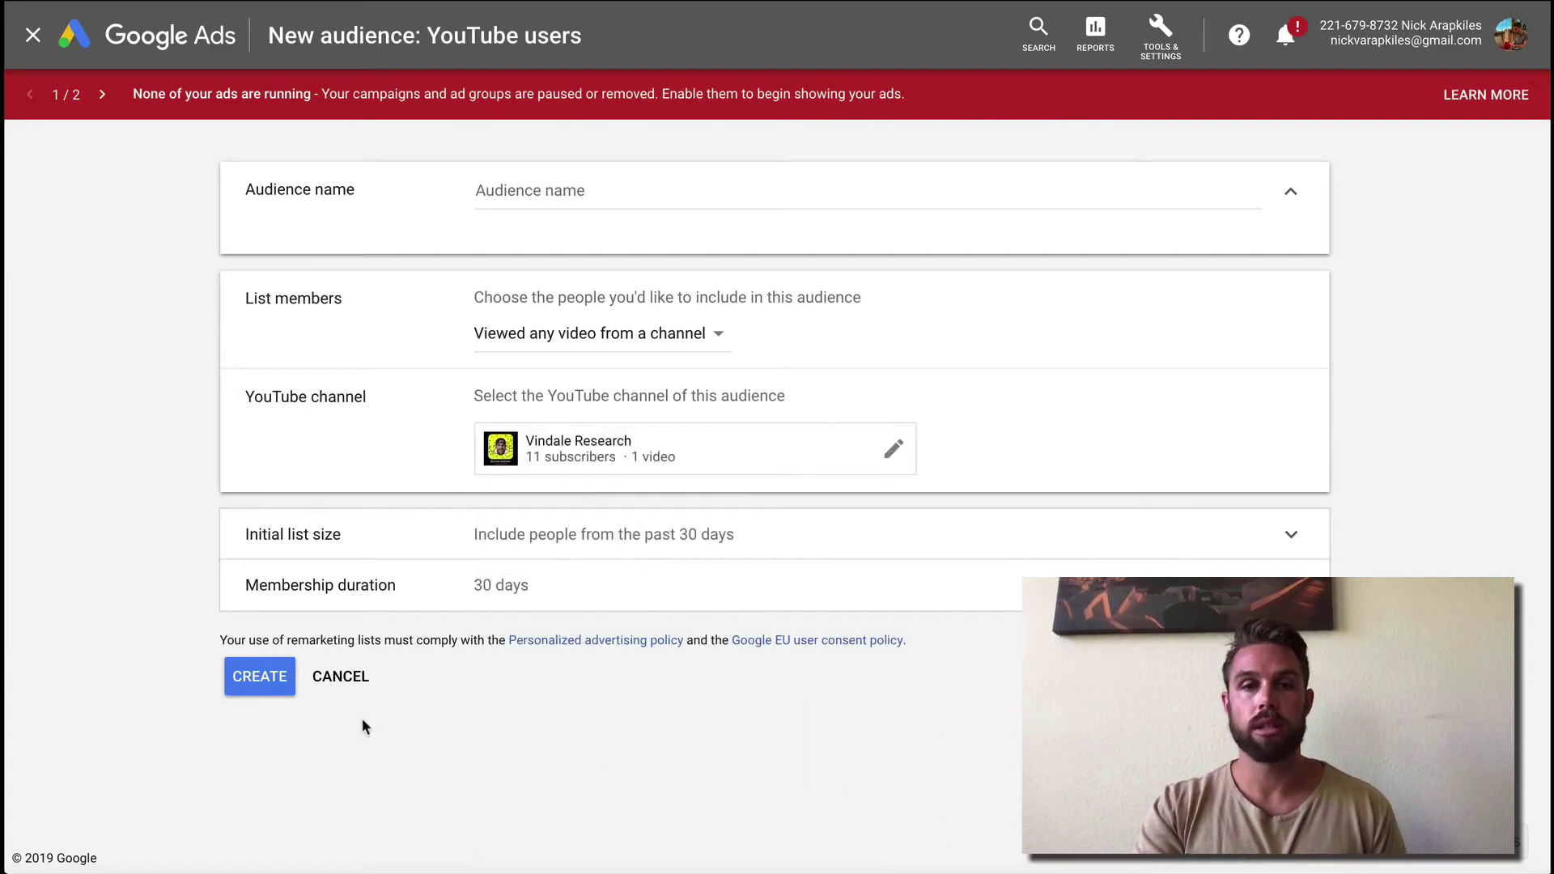
click(340, 676)
- Try to start a customer list audience
click(185, 204)
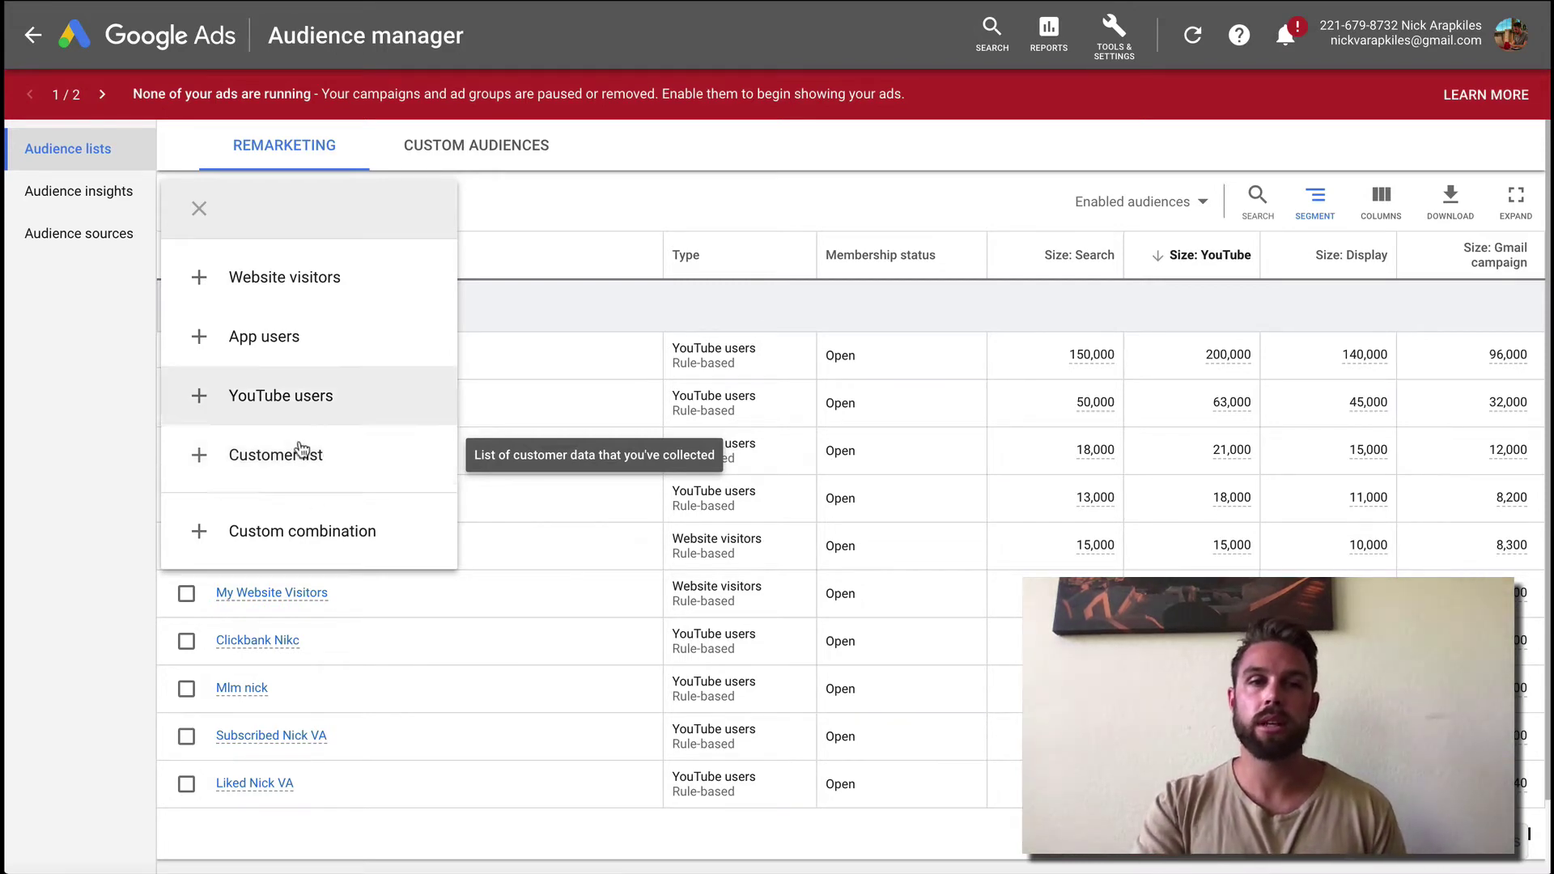
click(316, 459)
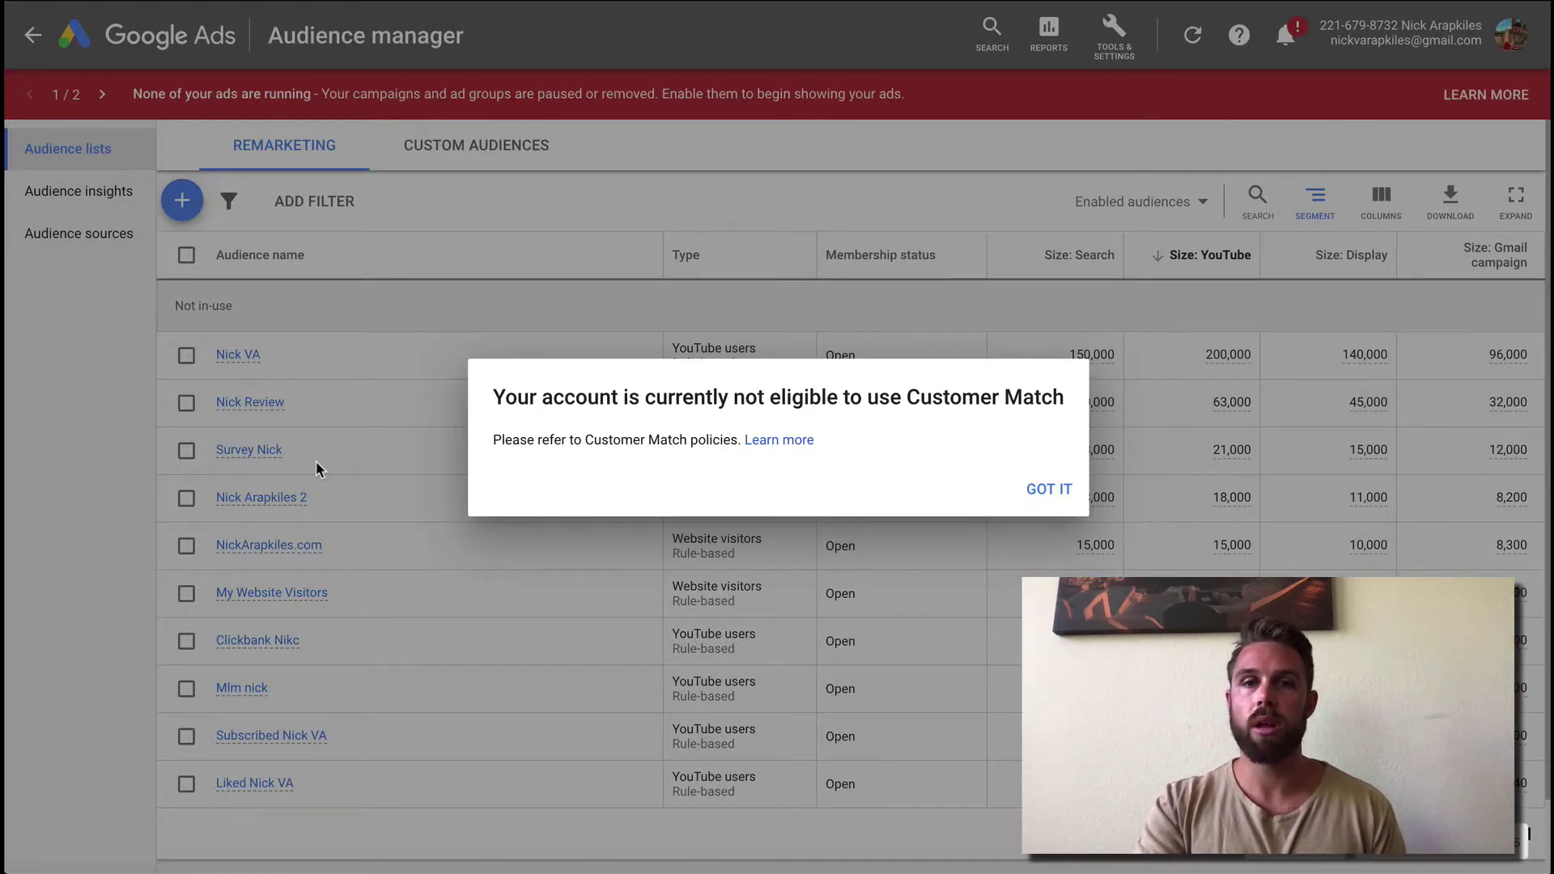
click(1049, 489)
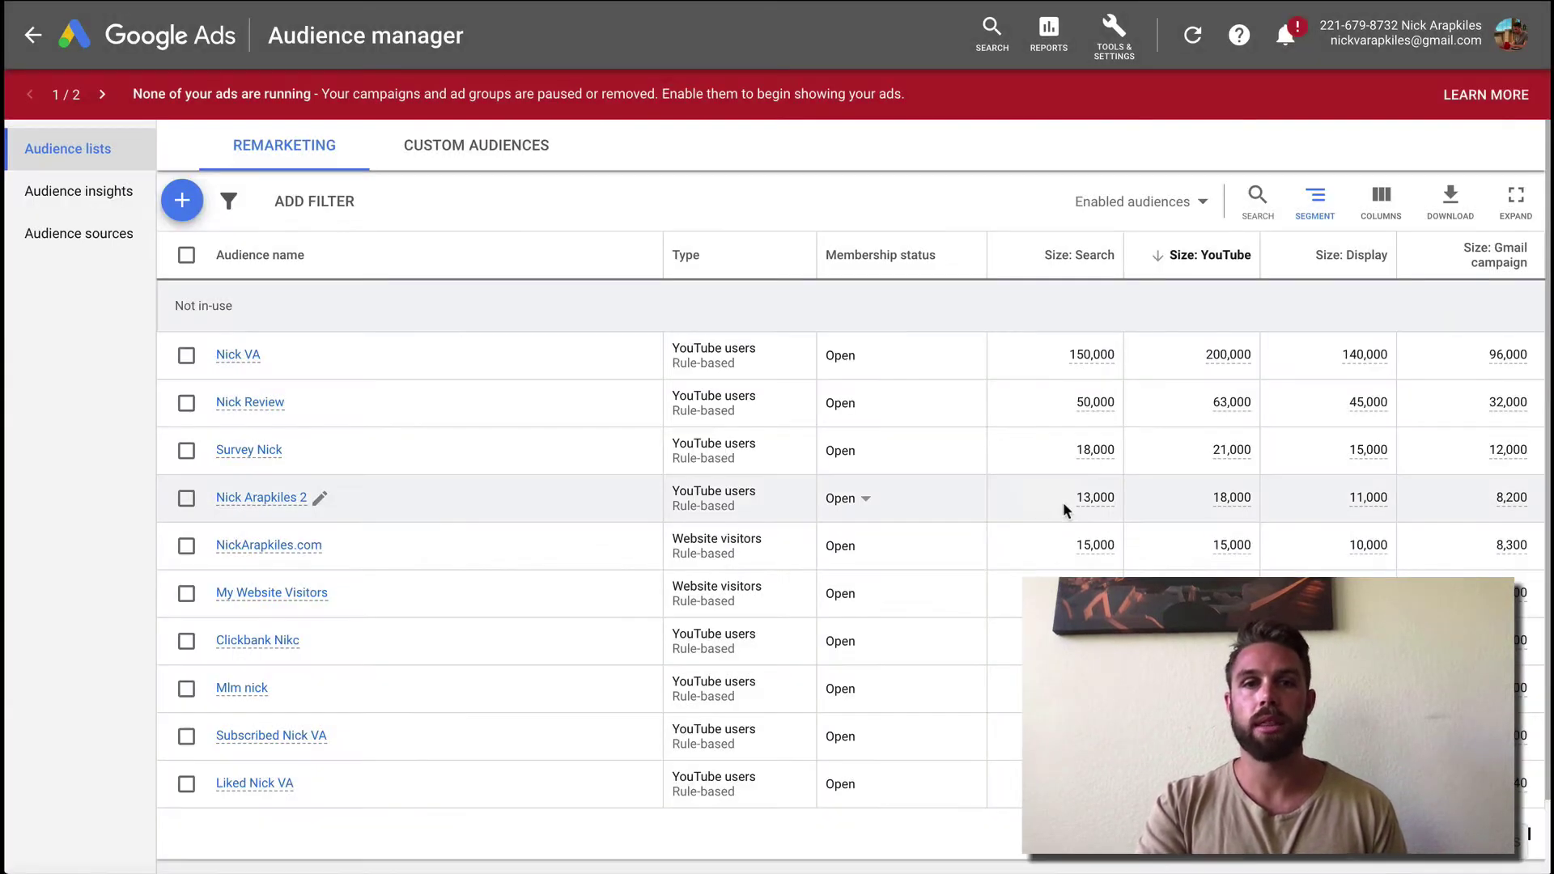
- Examine the YouTube sizes of the existing remarketing audiences
click(1184, 255)
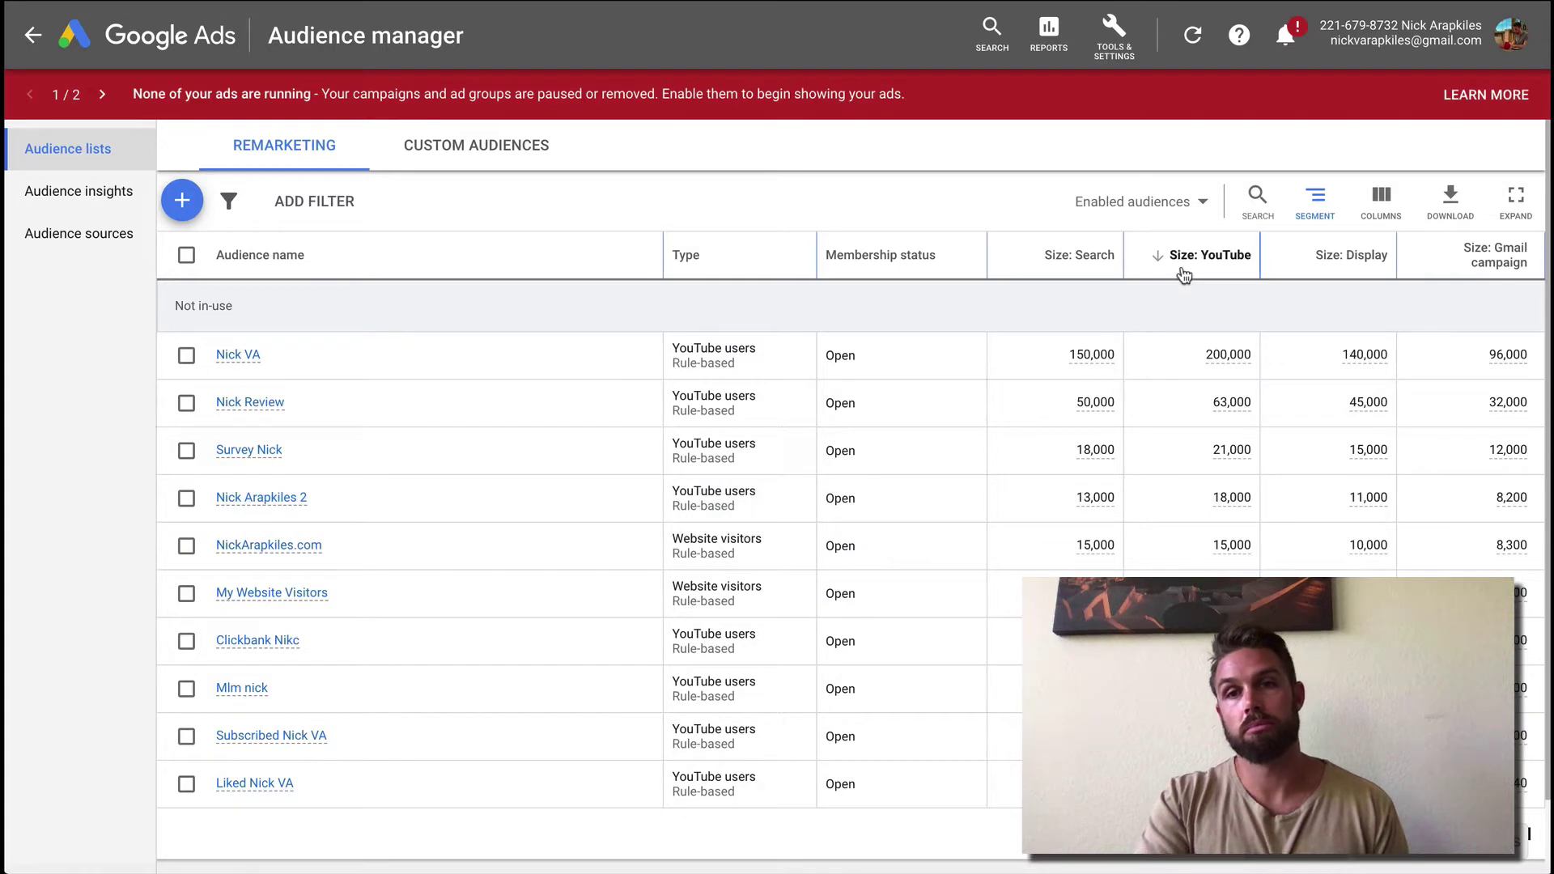
click(1184, 274)
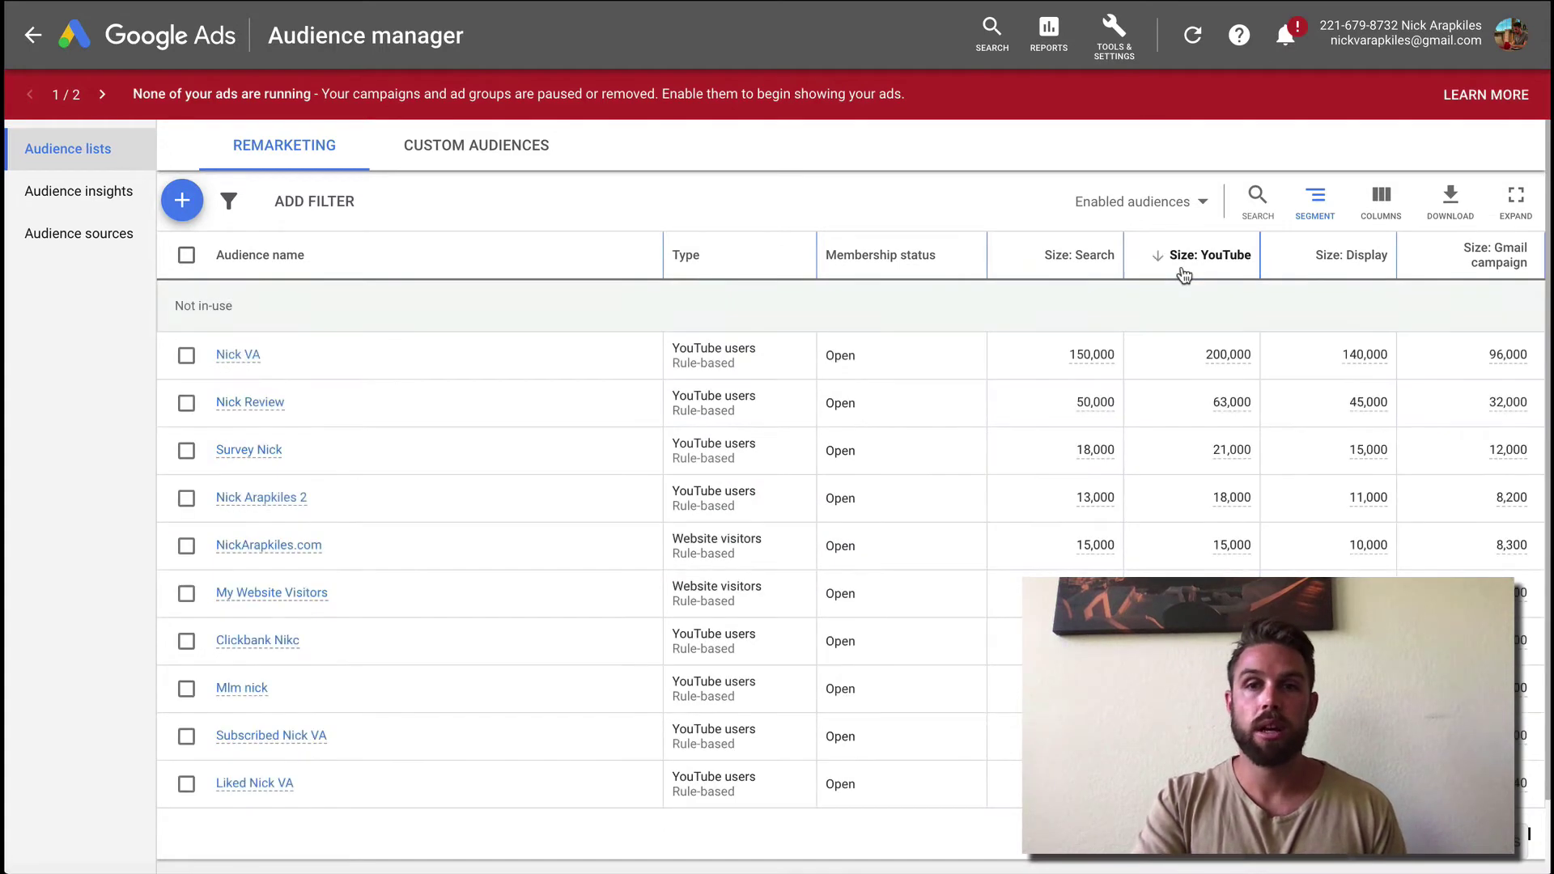
scroll(845, 599, down, 1)
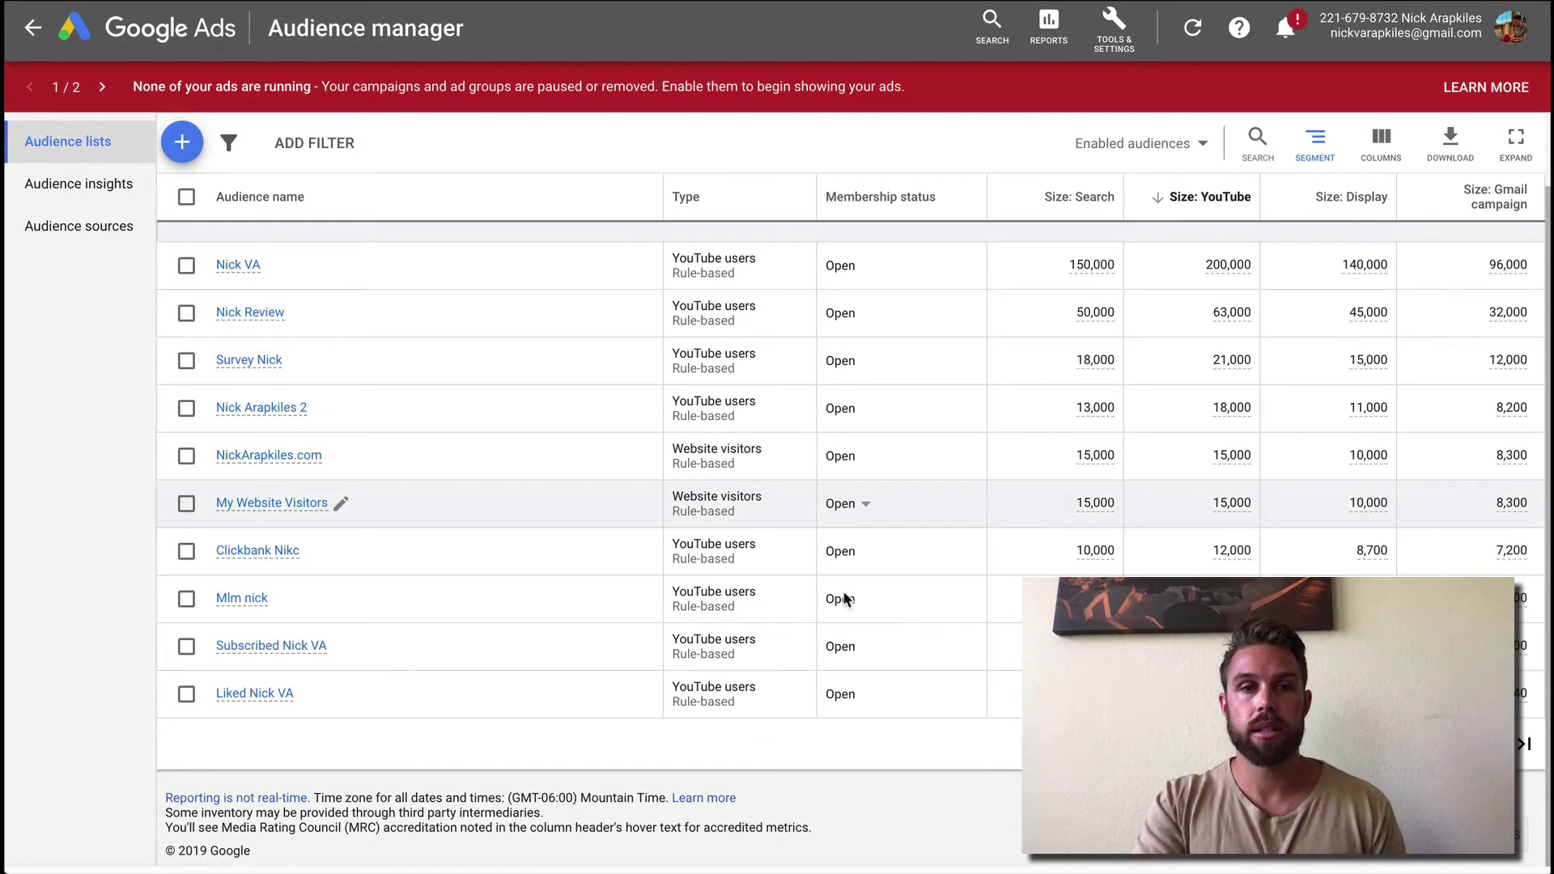
scroll(844, 599, up, 1)
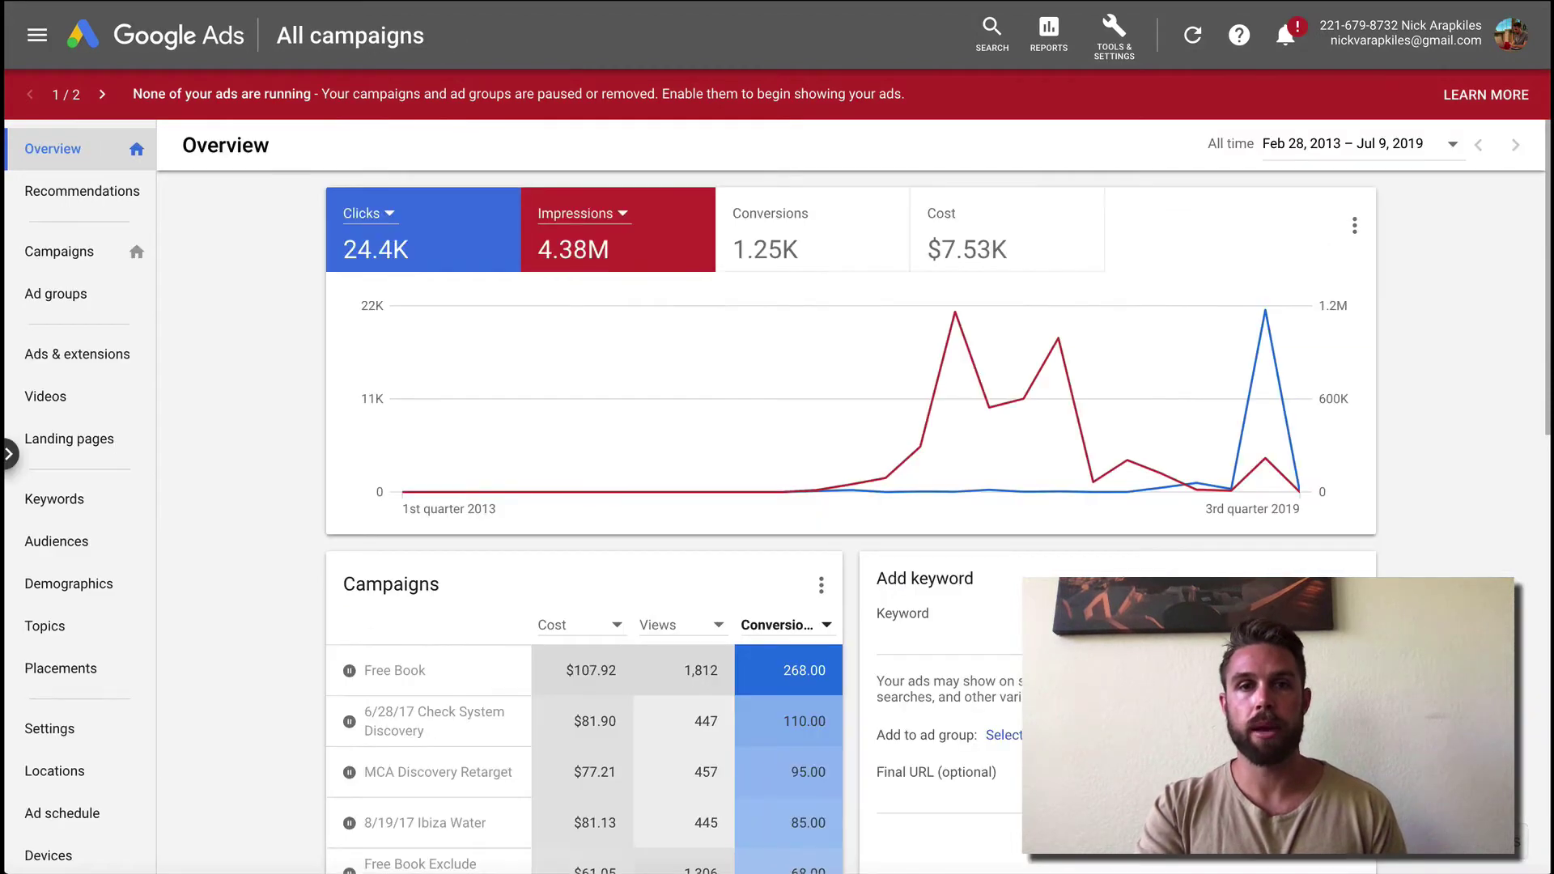
- Start a new campaign from the campaigns overview and choose to create it without a goal's guidance
click(91, 261)
click(183, 200)
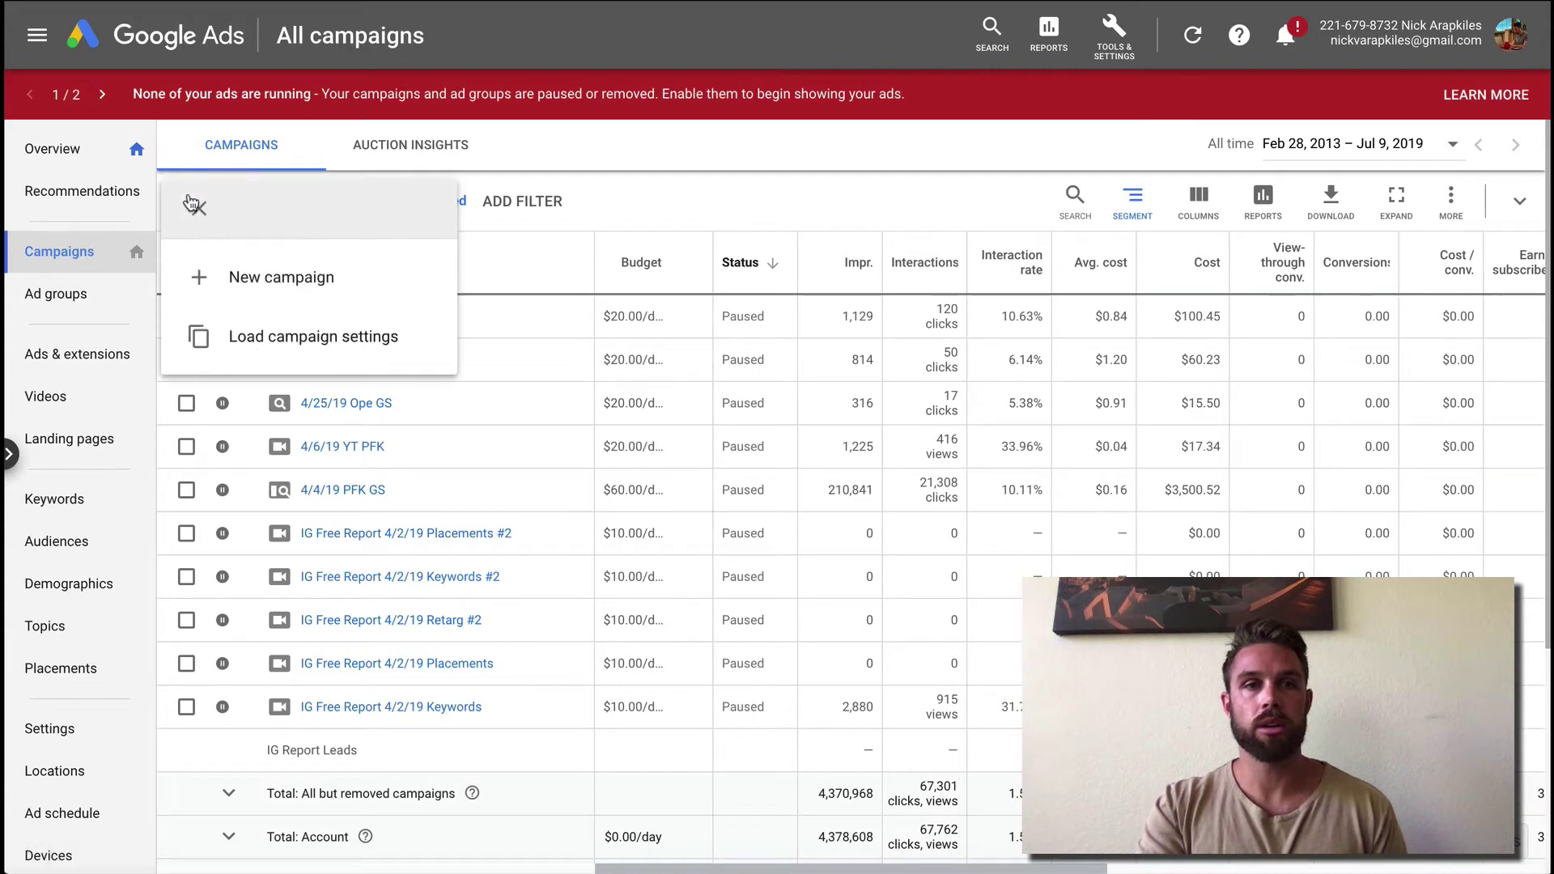
click(283, 285)
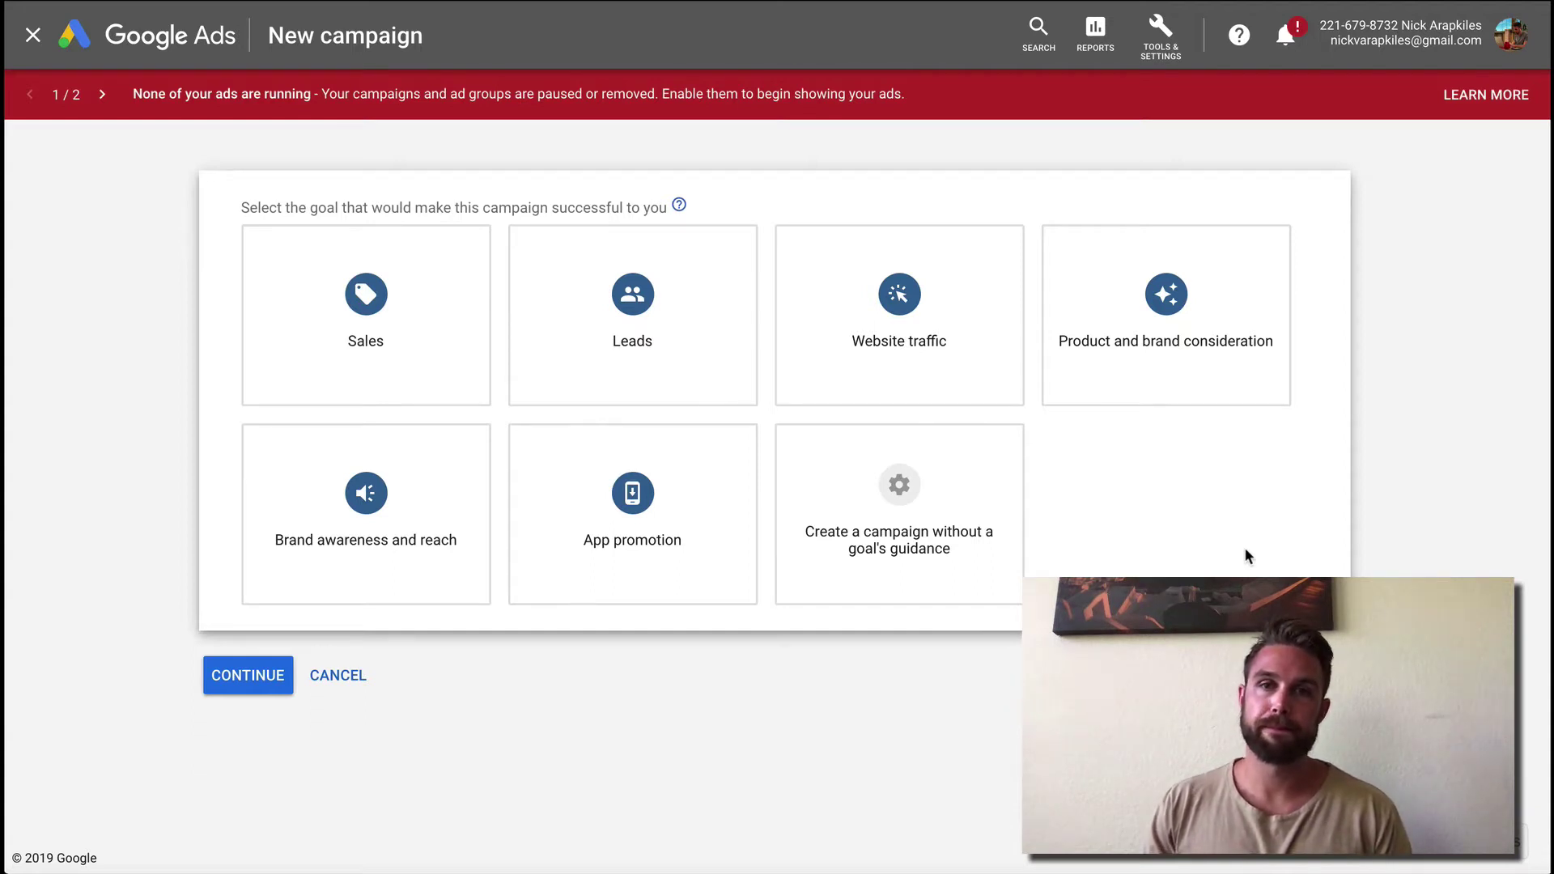
mouse_move(607, 319)
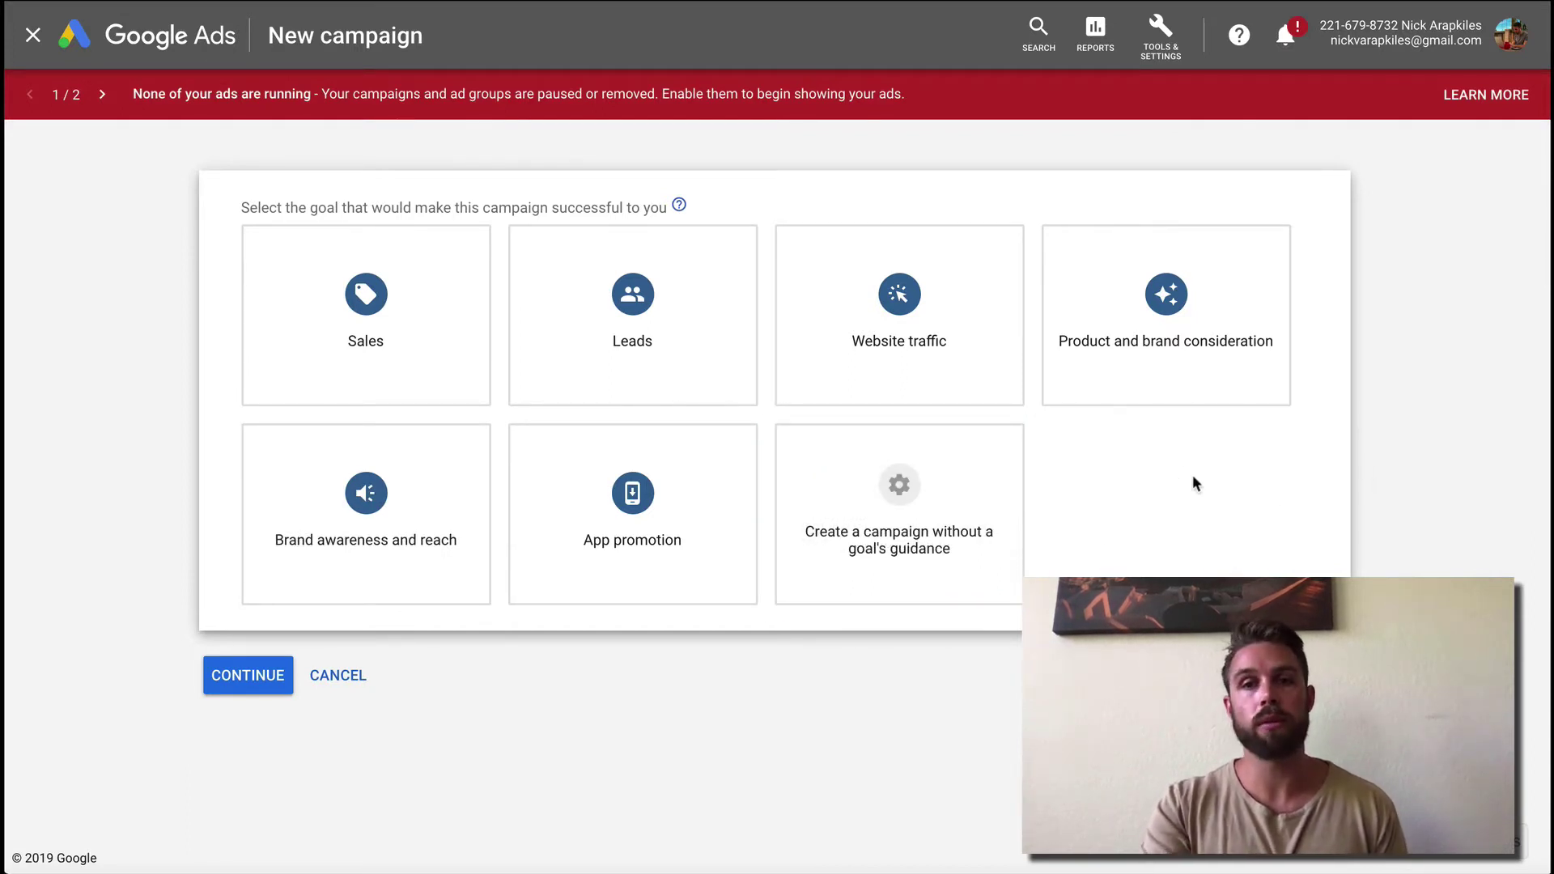
click(915, 512)
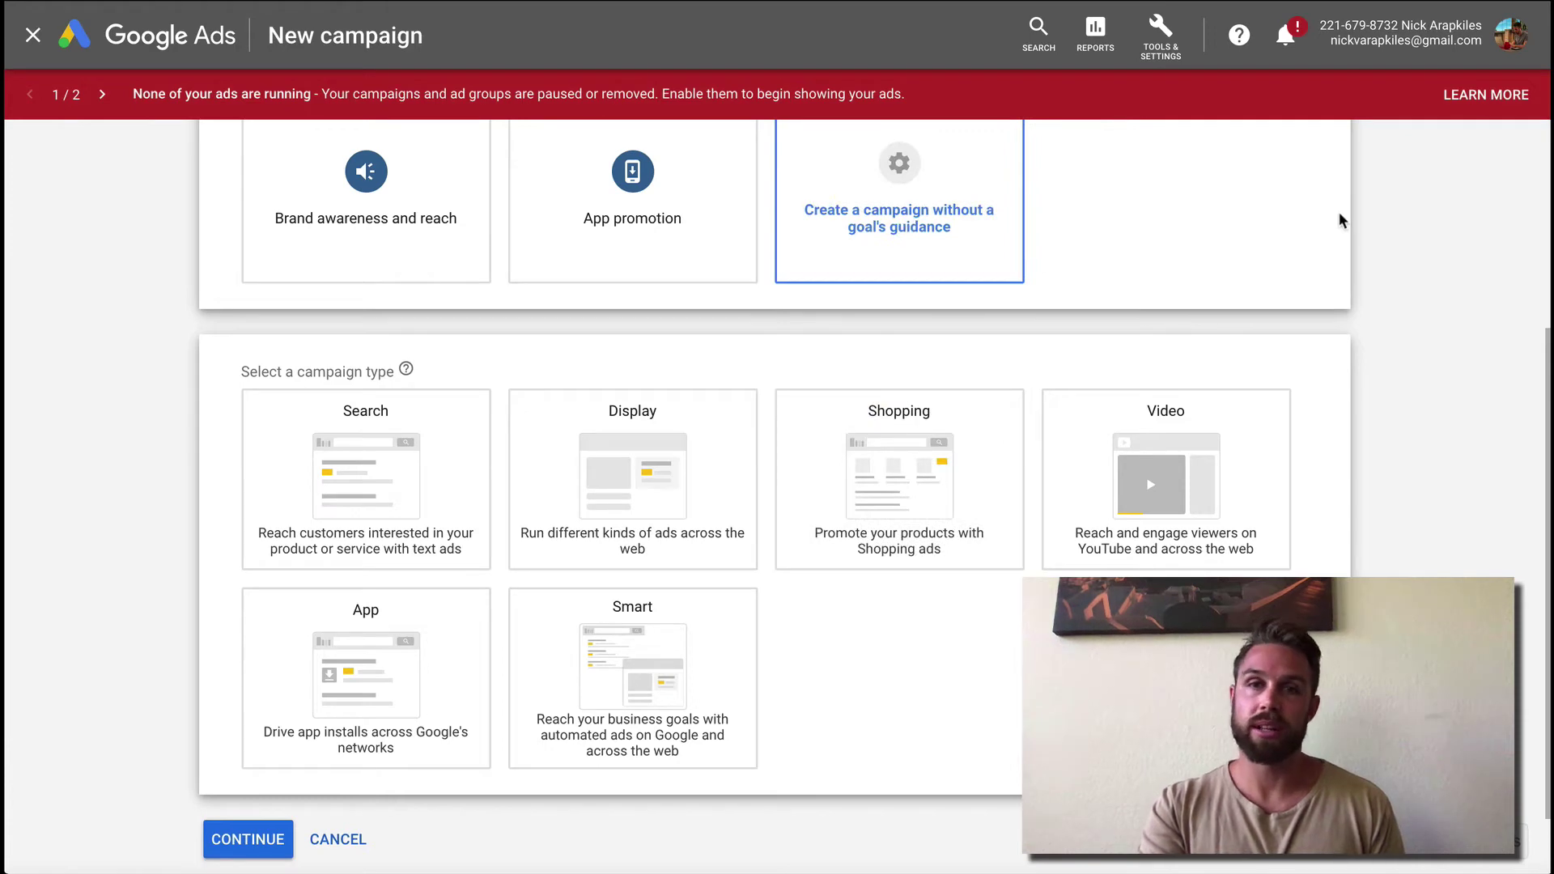
scroll(1340, 214, up, 2)
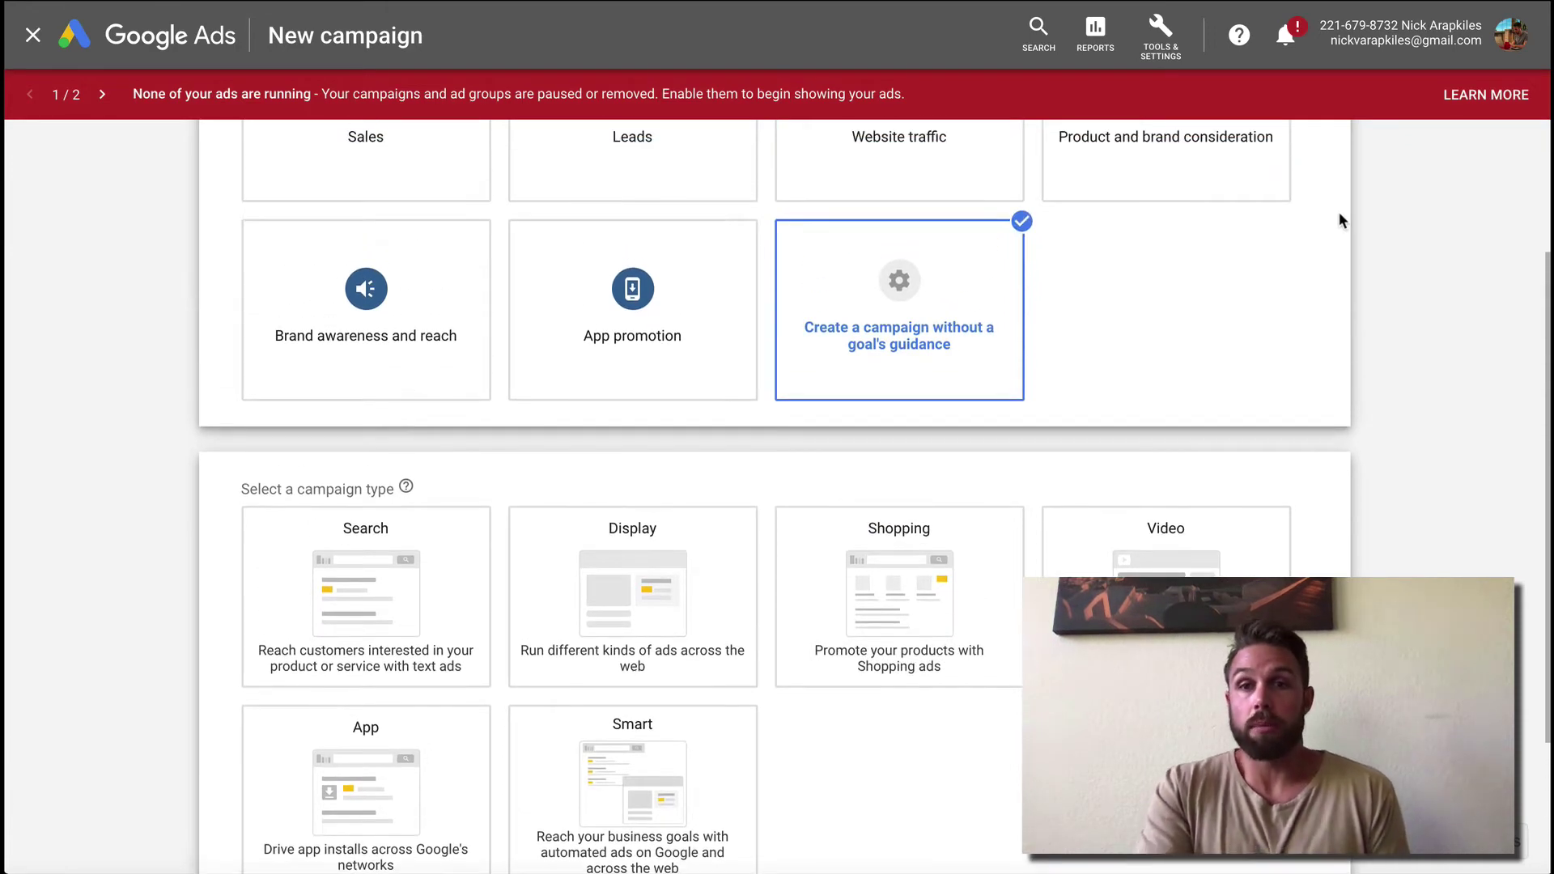
mouse_move(929, 311)
- Choose the Video campaign type with the Custom video campaign subtype and continue to the campaign settings
click(1134, 536)
scroll(908, 452, down, 10)
scroll(908, 452, up, 1)
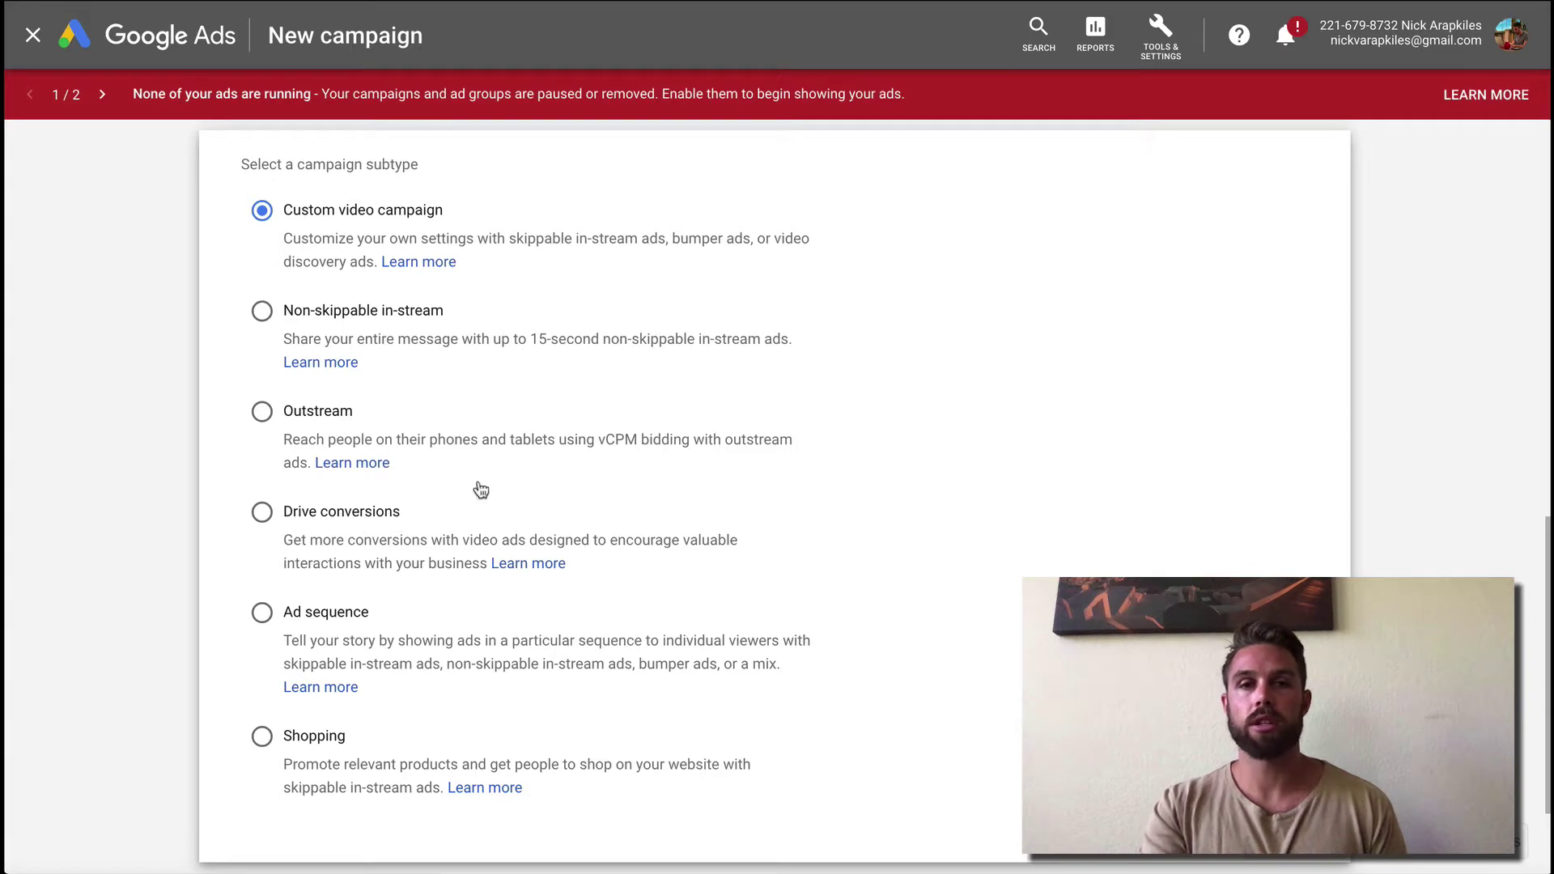
scroll(837, 642, up, 8)
scroll(735, 352, up, 3)
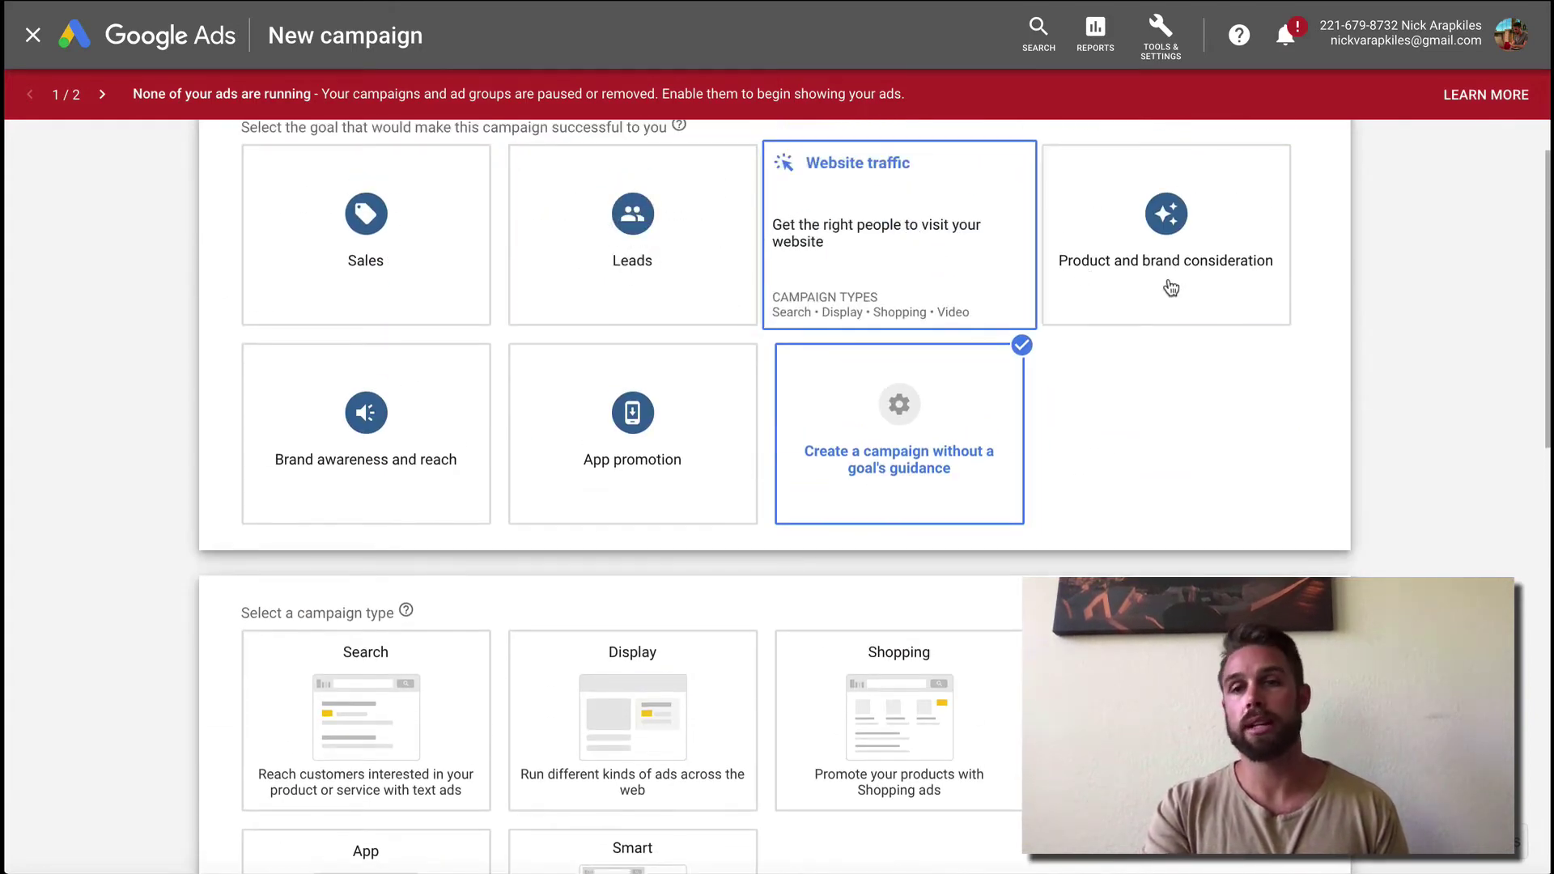
scroll(1351, 385, down, 7)
scroll(1350, 390, down, 3)
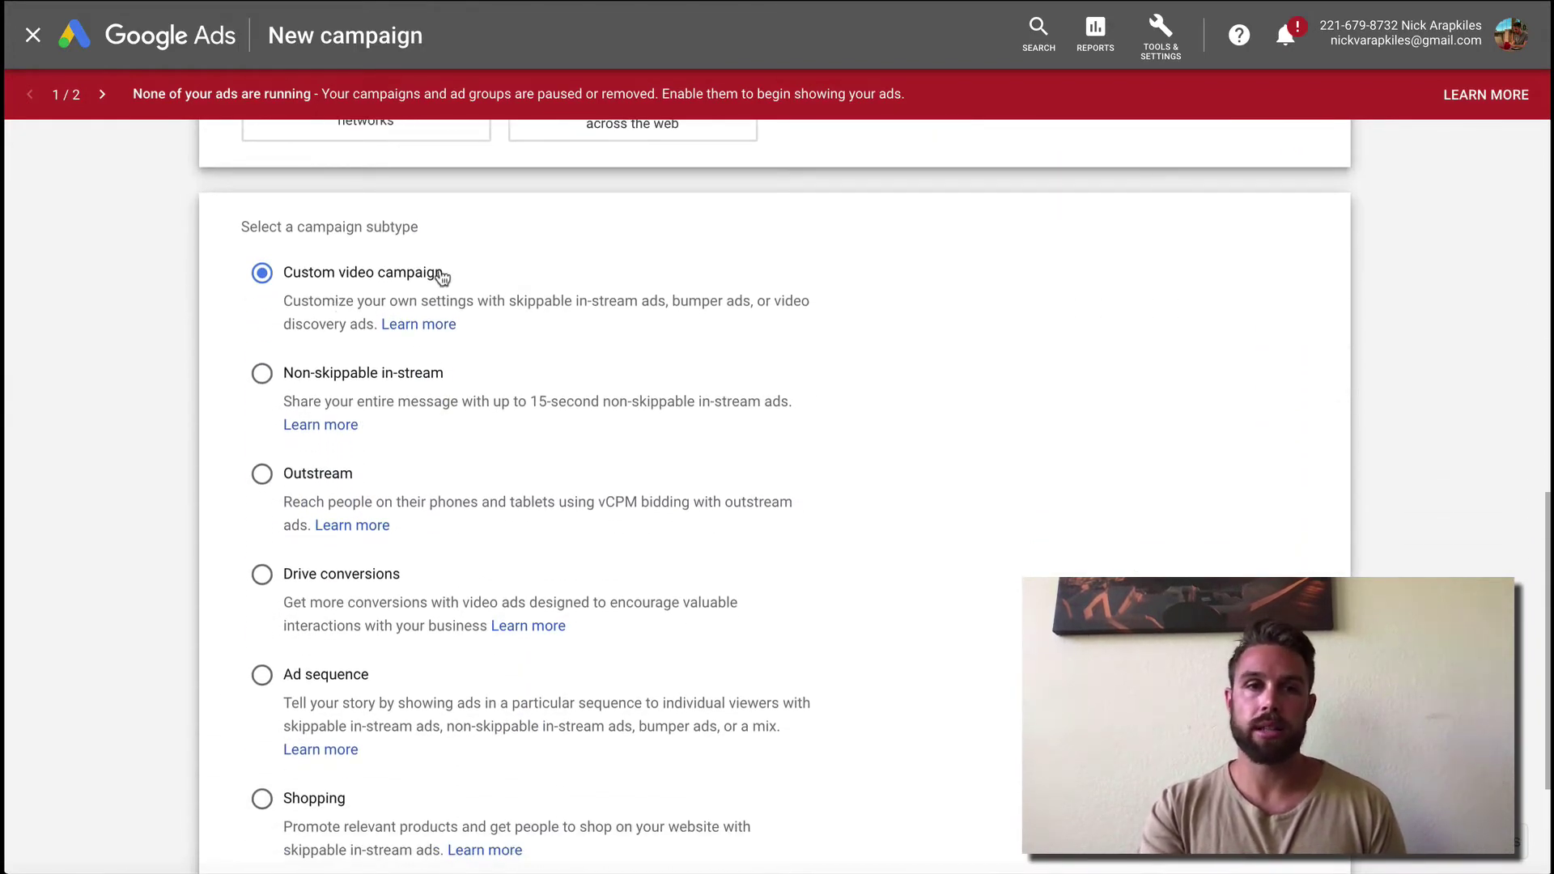
scroll(442, 278, down, 3)
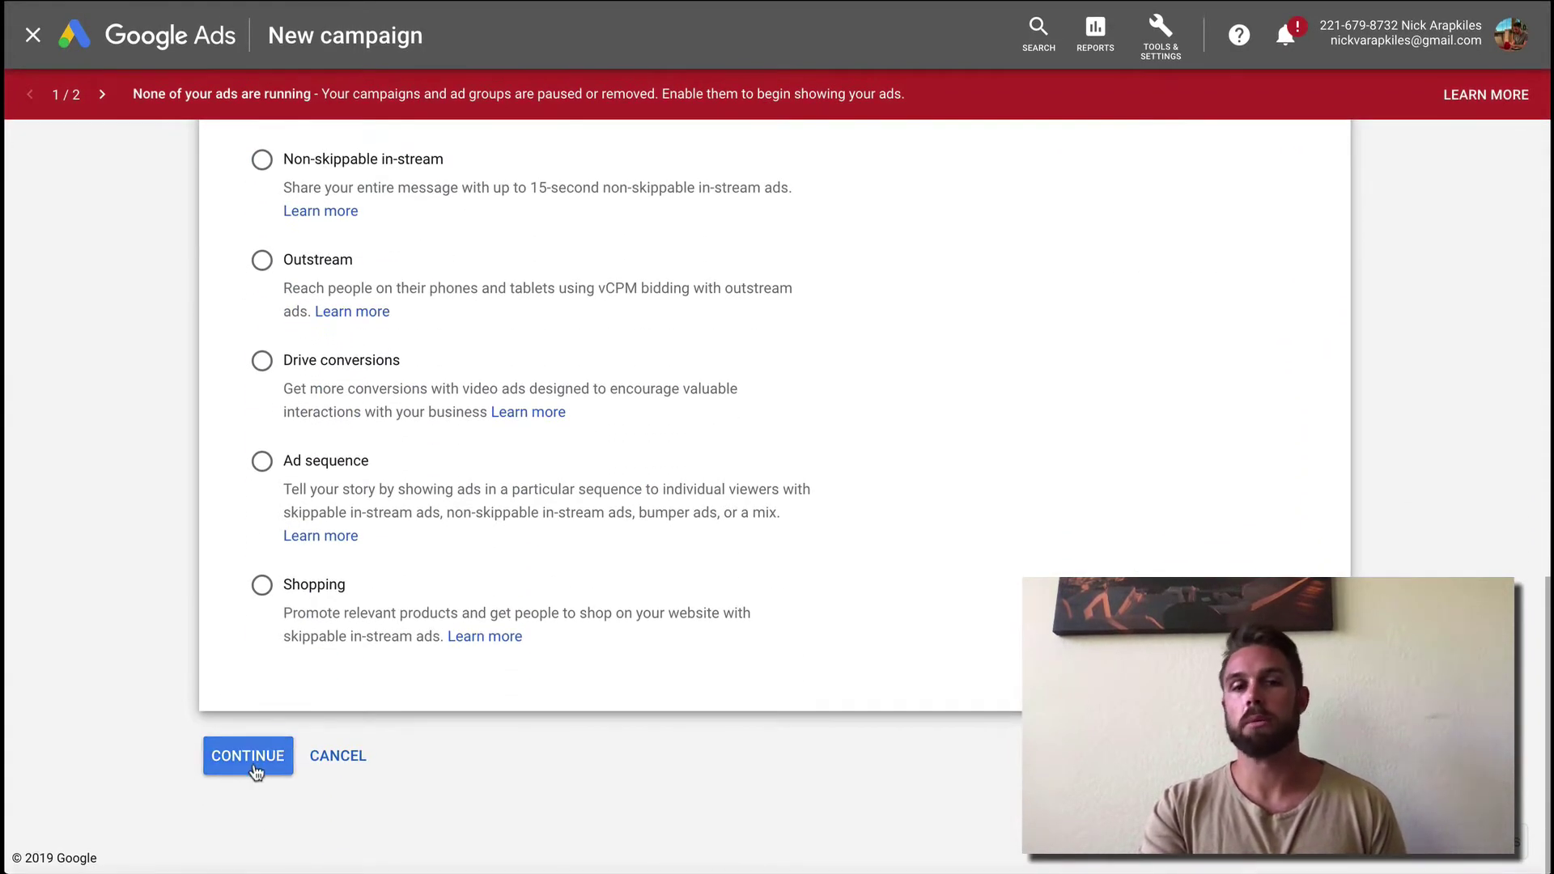
click(251, 765)
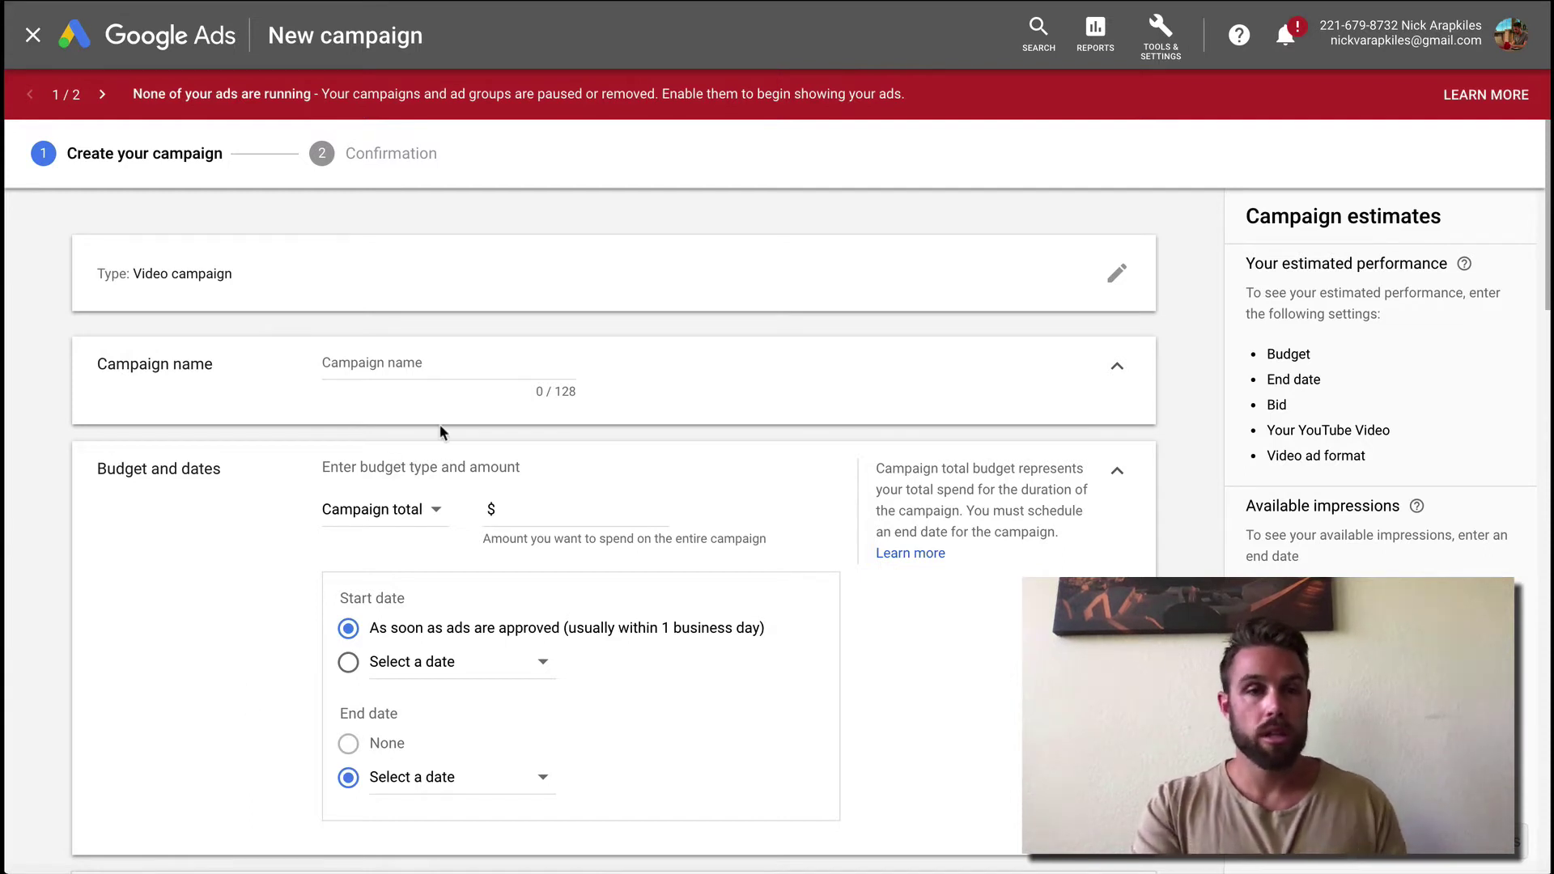
- Name the campaign Test and give it a daily budget of $10.00
click(422, 367)
text(Test)
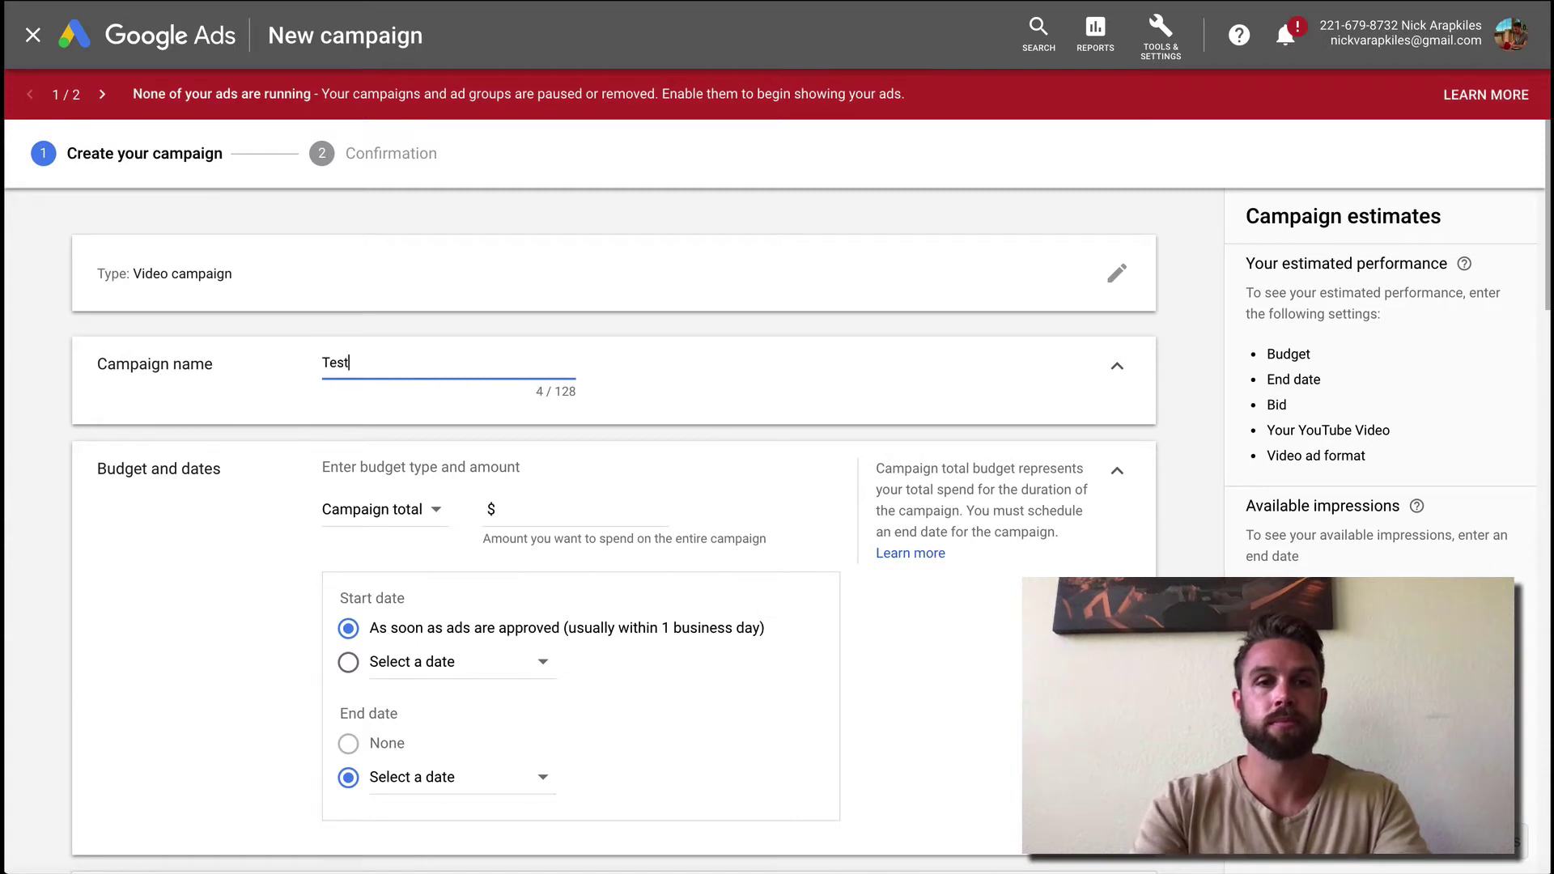
click(544, 512)
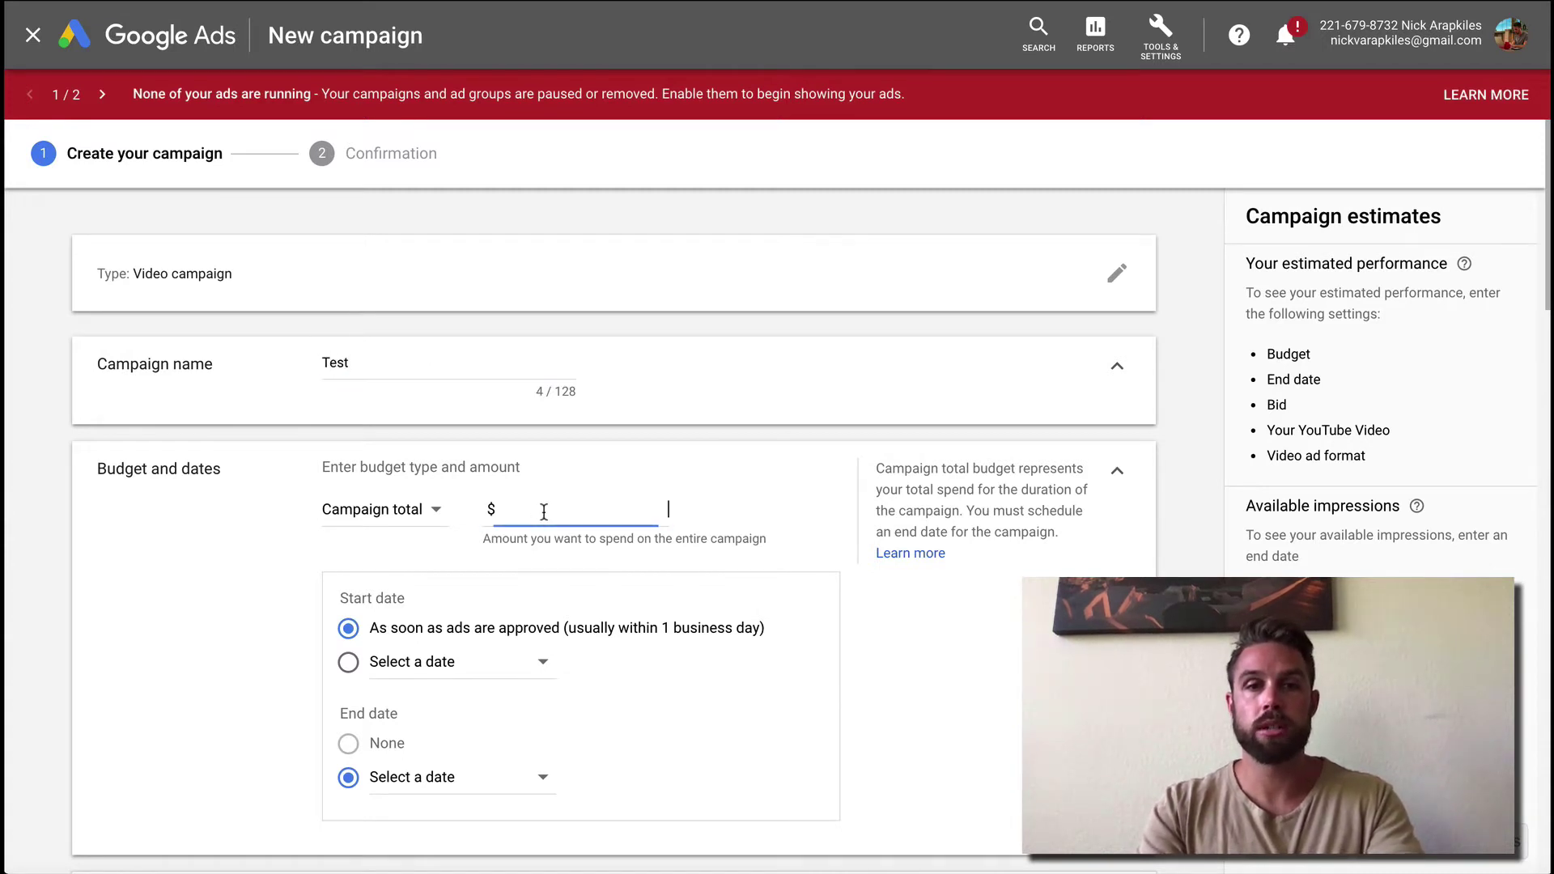
click(426, 511)
click(399, 537)
click(592, 514)
key(Tab)
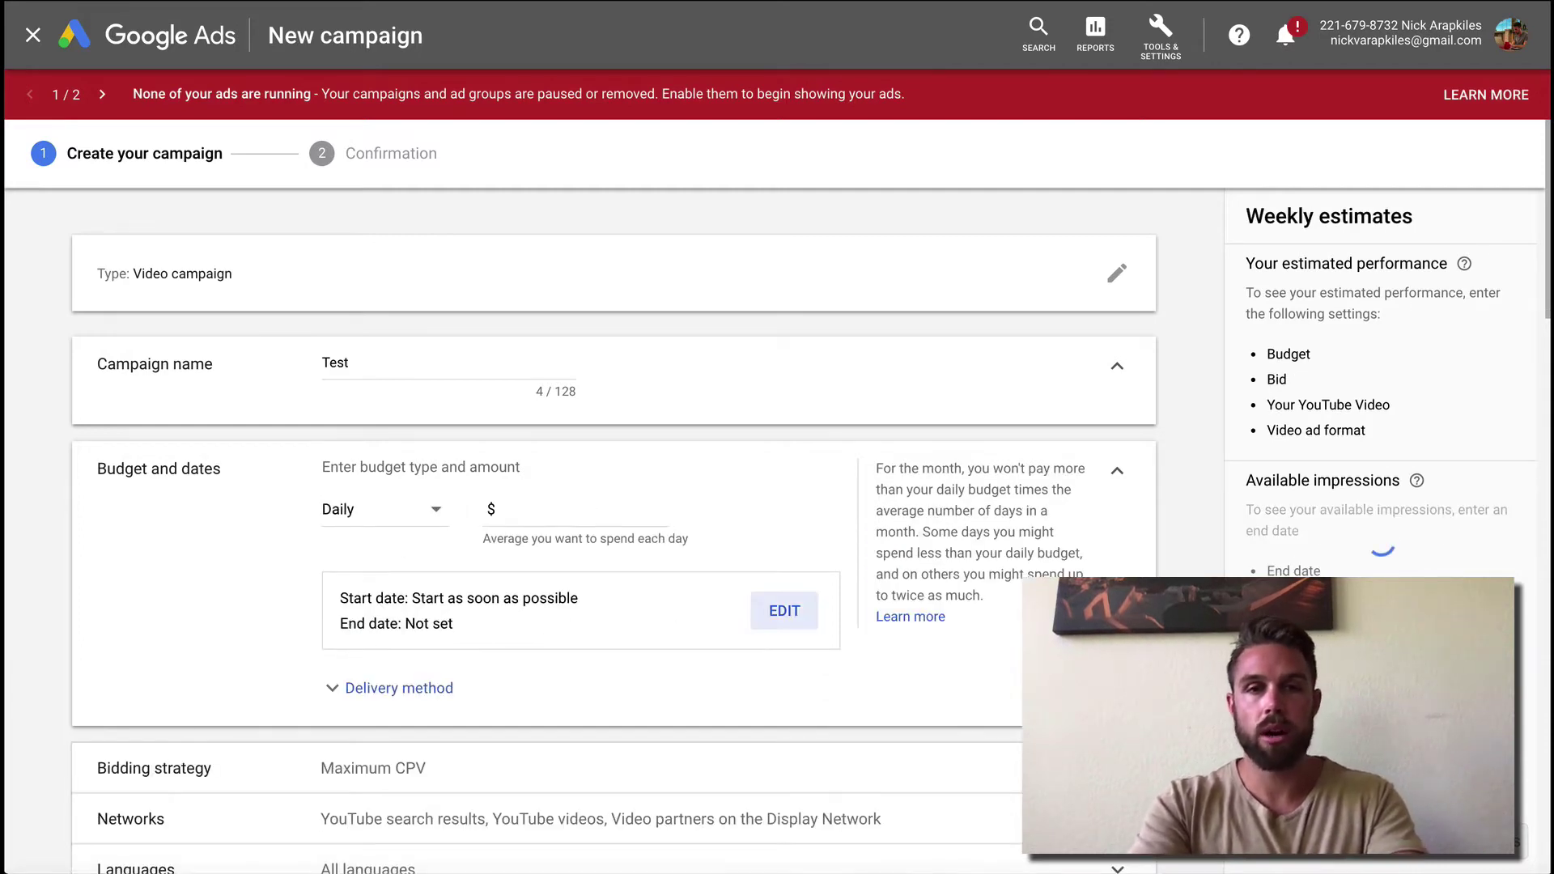
click(564, 524)
text(10.00)
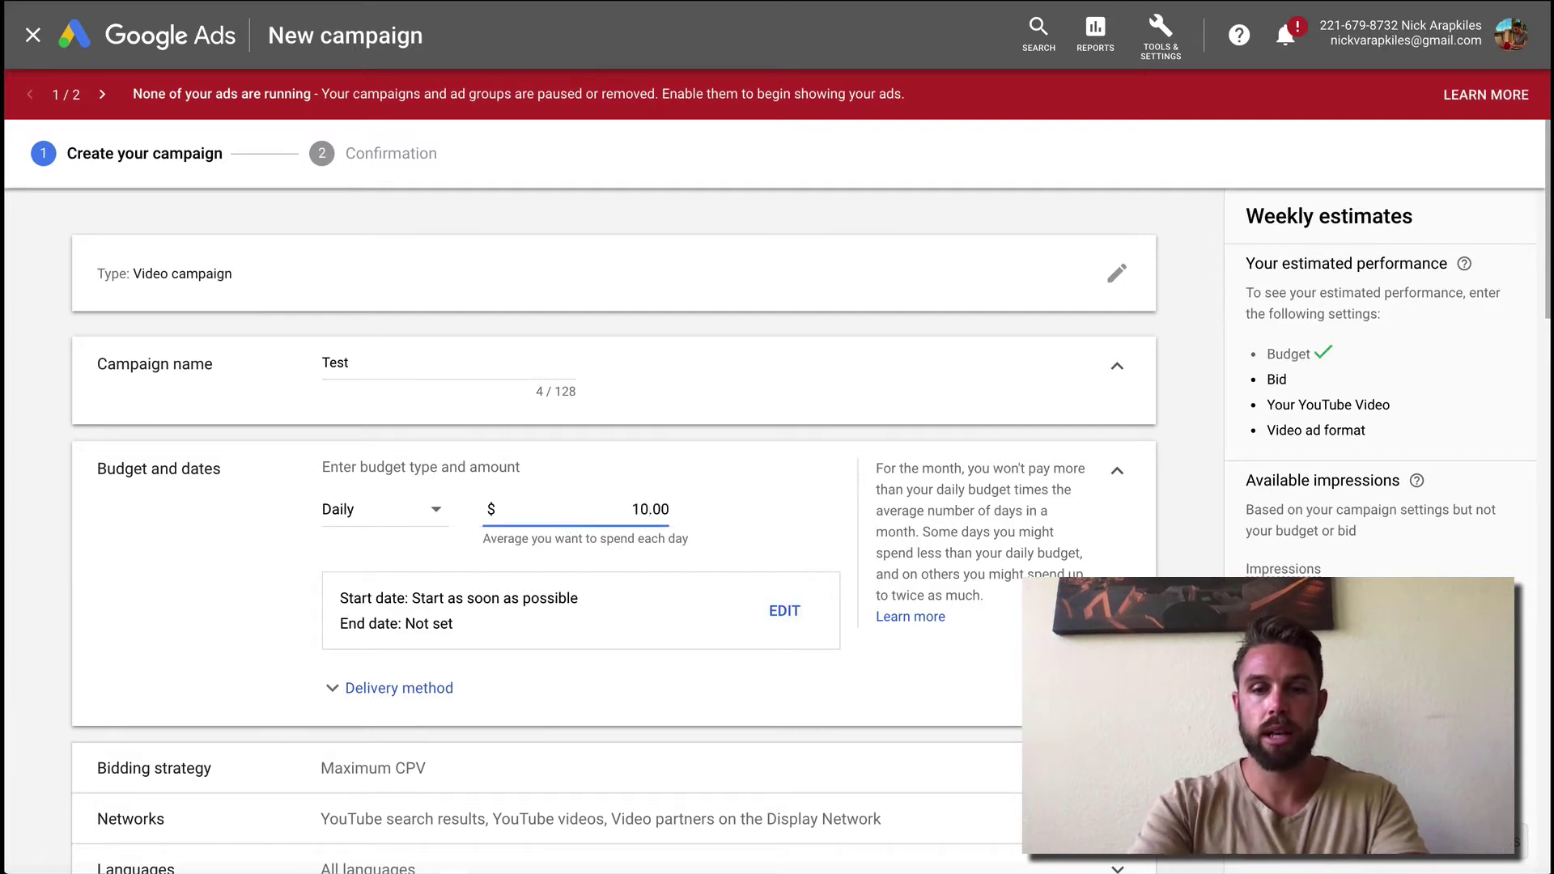
click(777, 548)
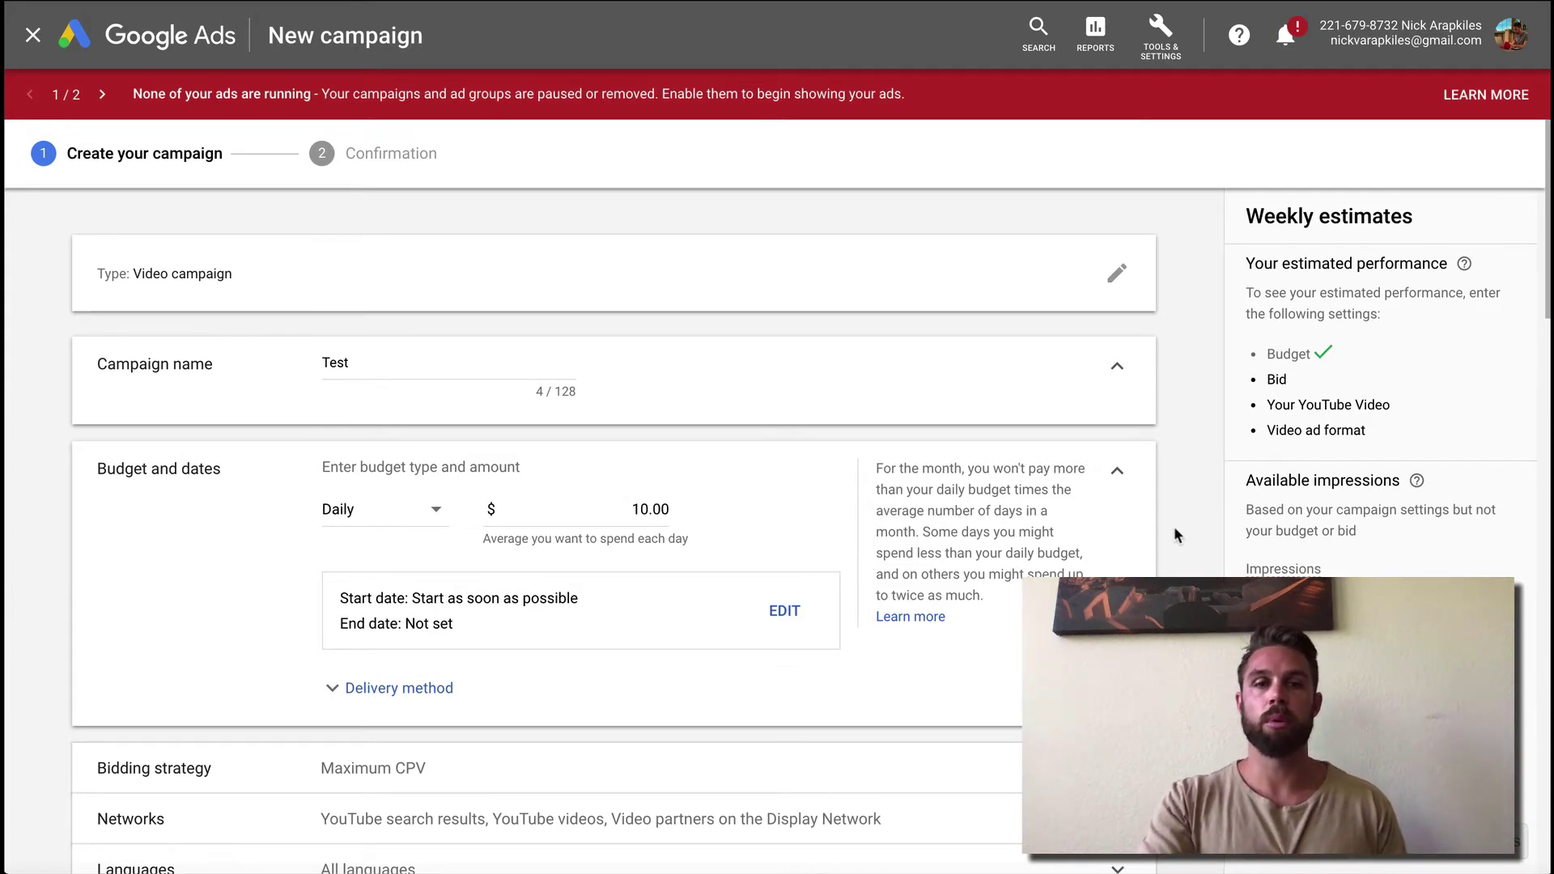
- Exclude video partners on the Display Network from the campaign's networks
scroll(1174, 526, down, 3)
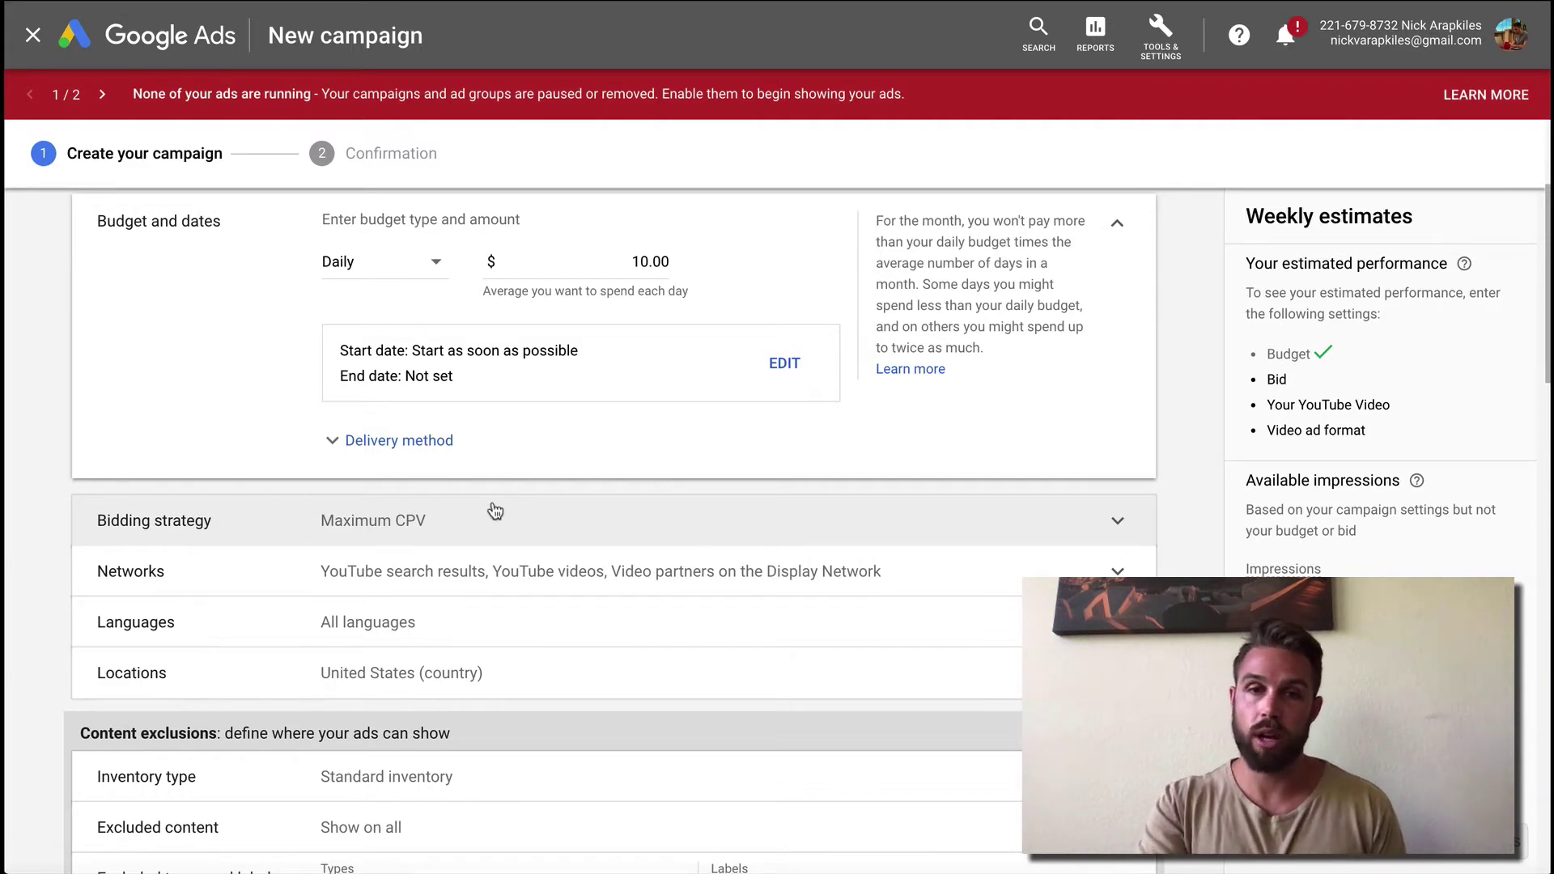
click(585, 583)
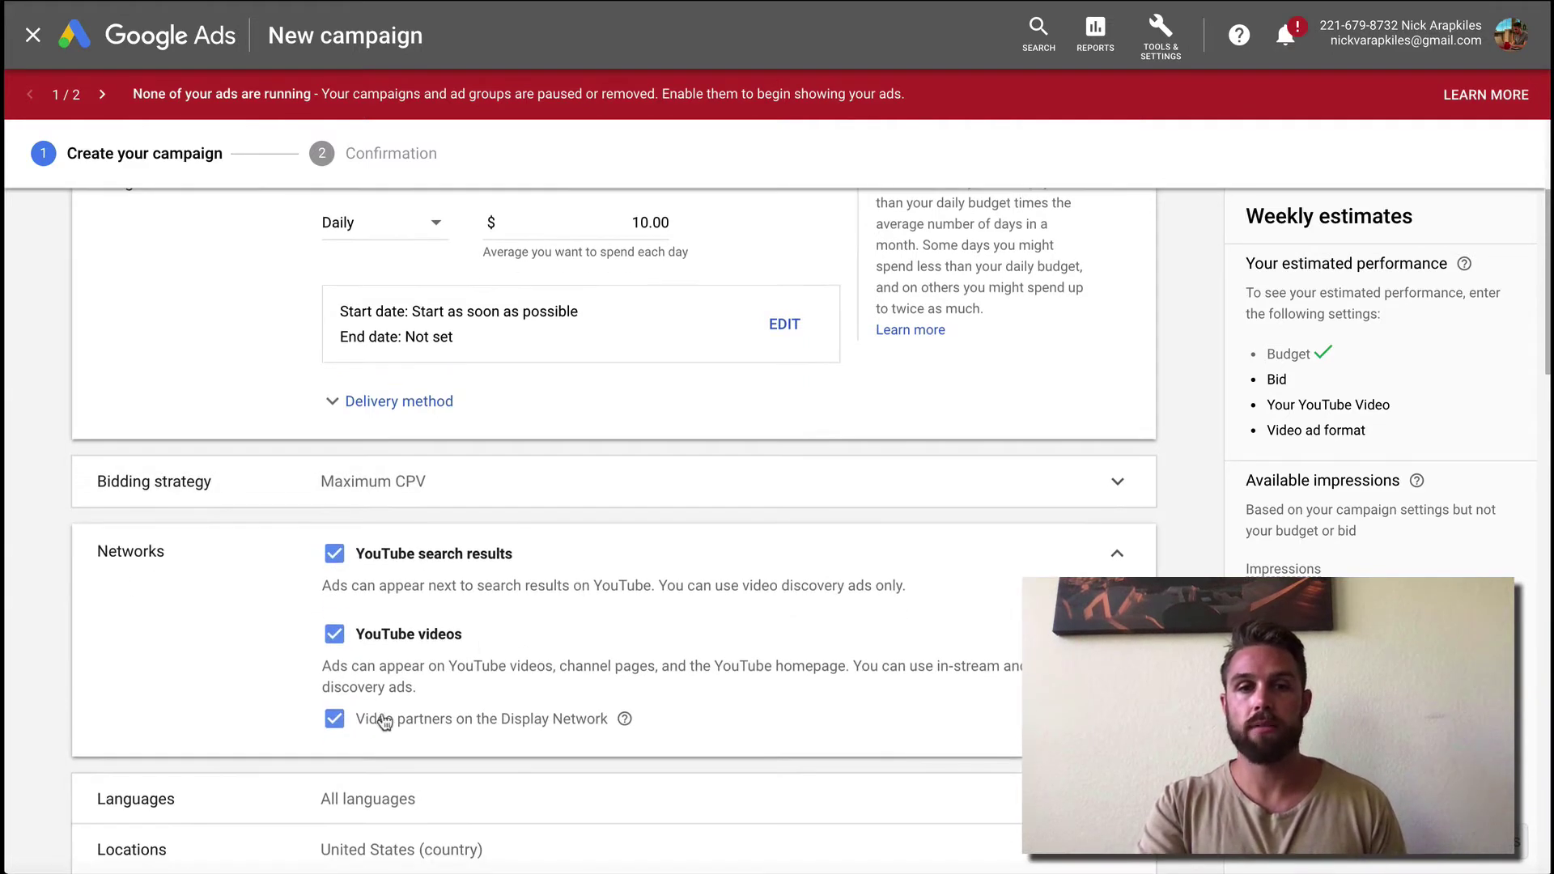
click(335, 720)
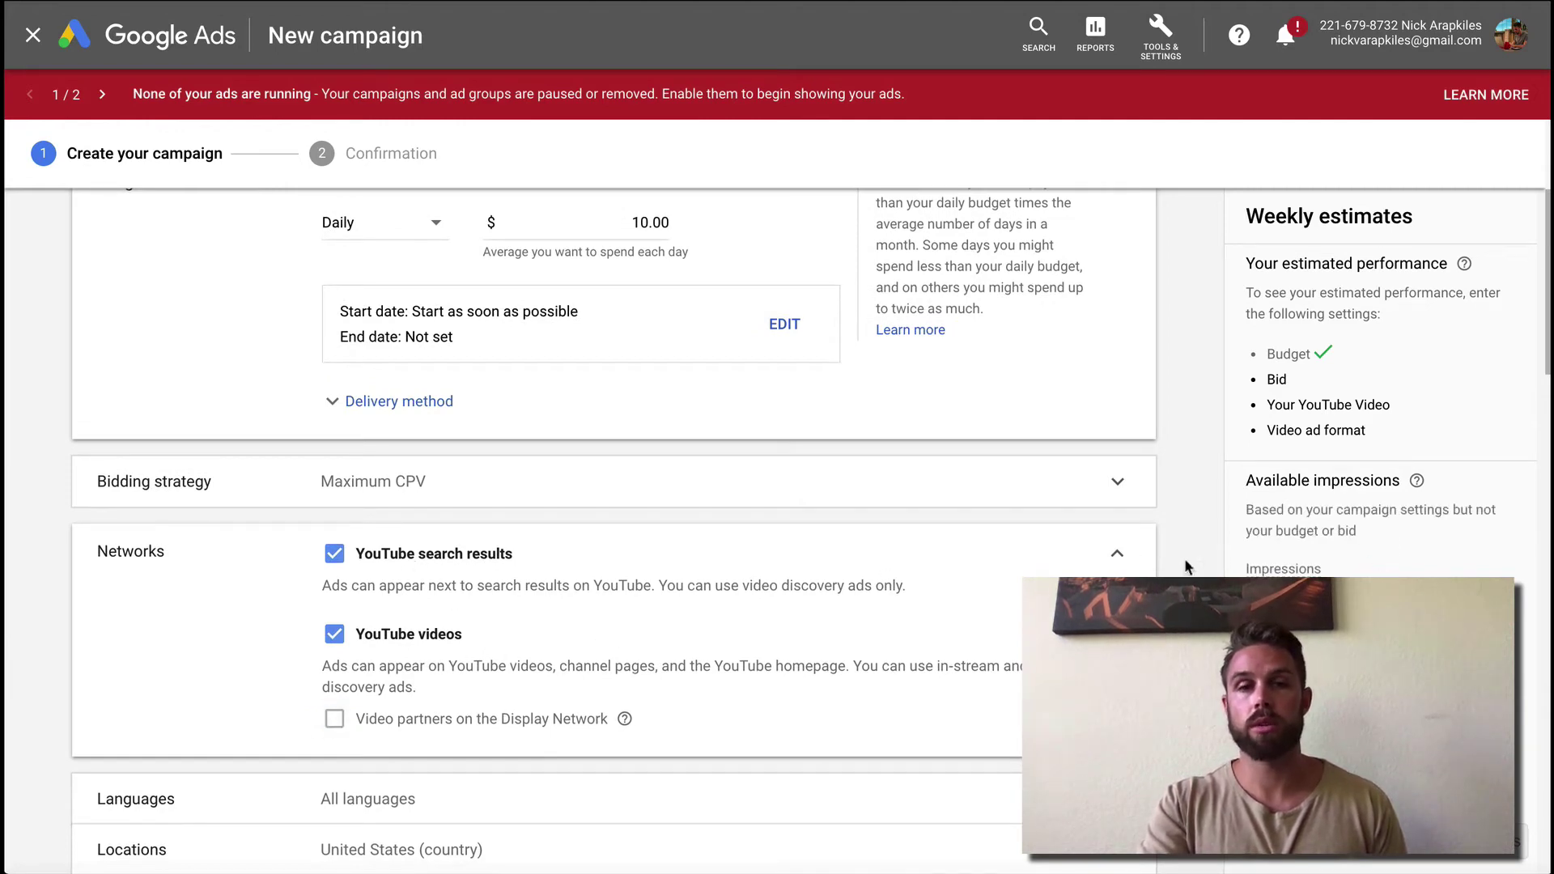
- Set the campaign's language targeting to English instead of all languages
click(1115, 557)
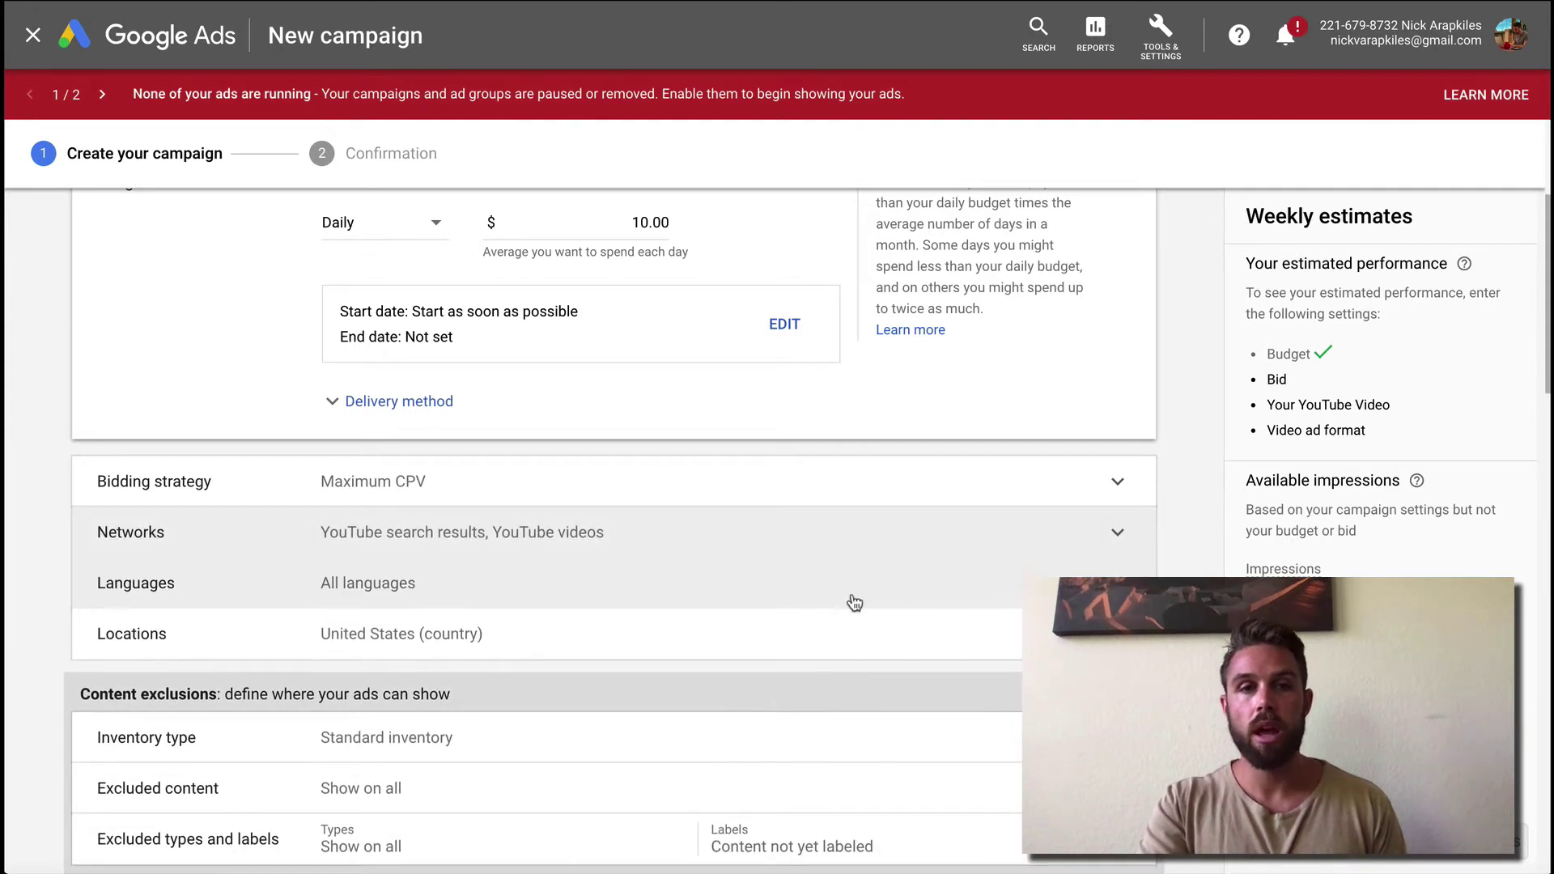
click(851, 599)
click(526, 632)
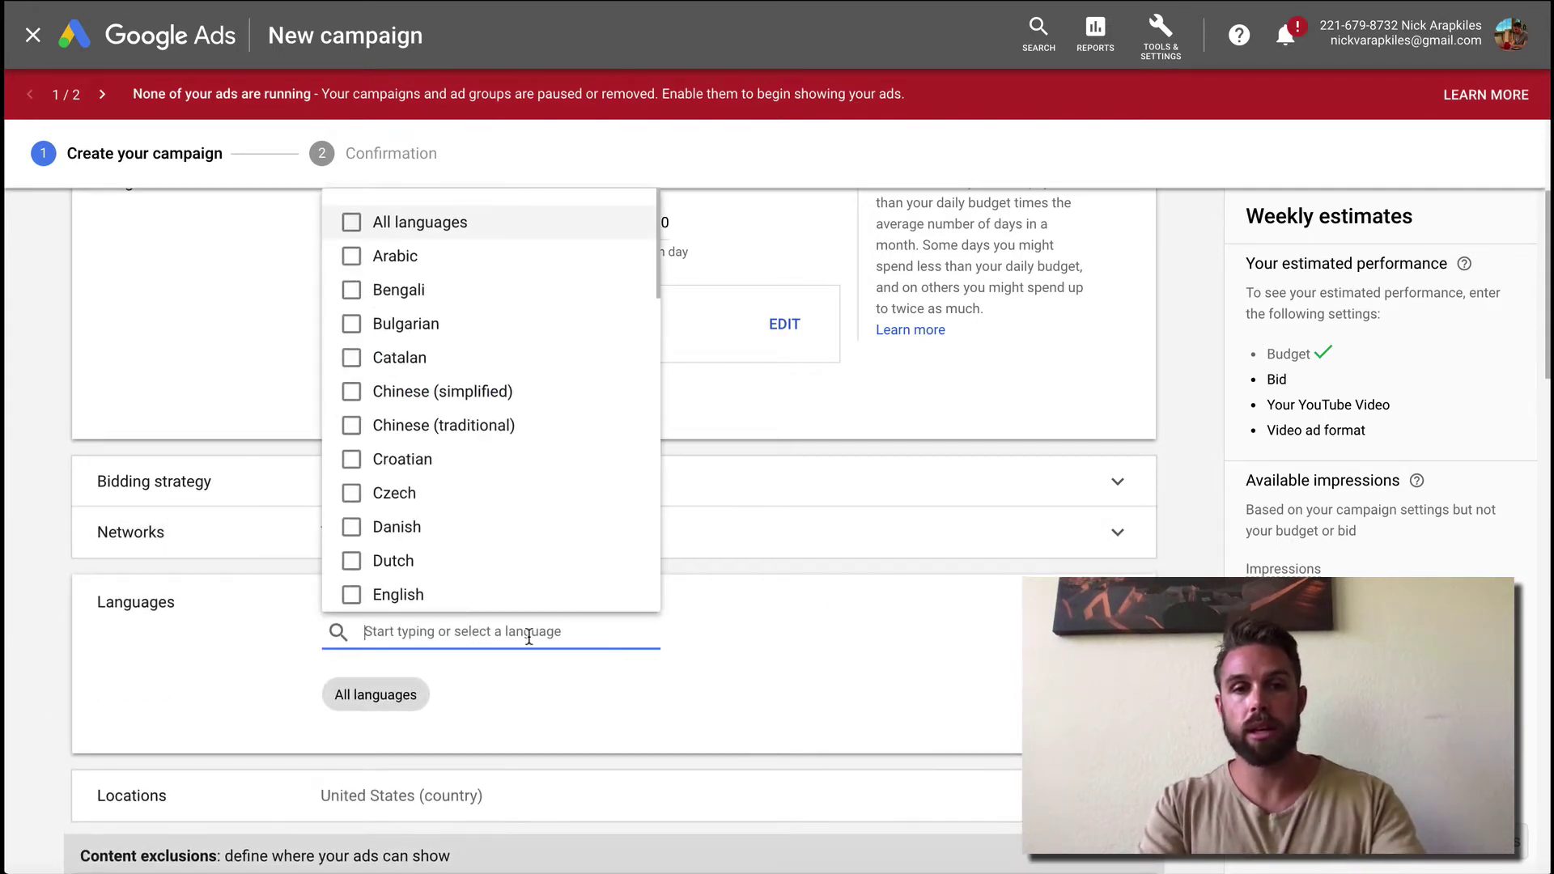
click(347, 595)
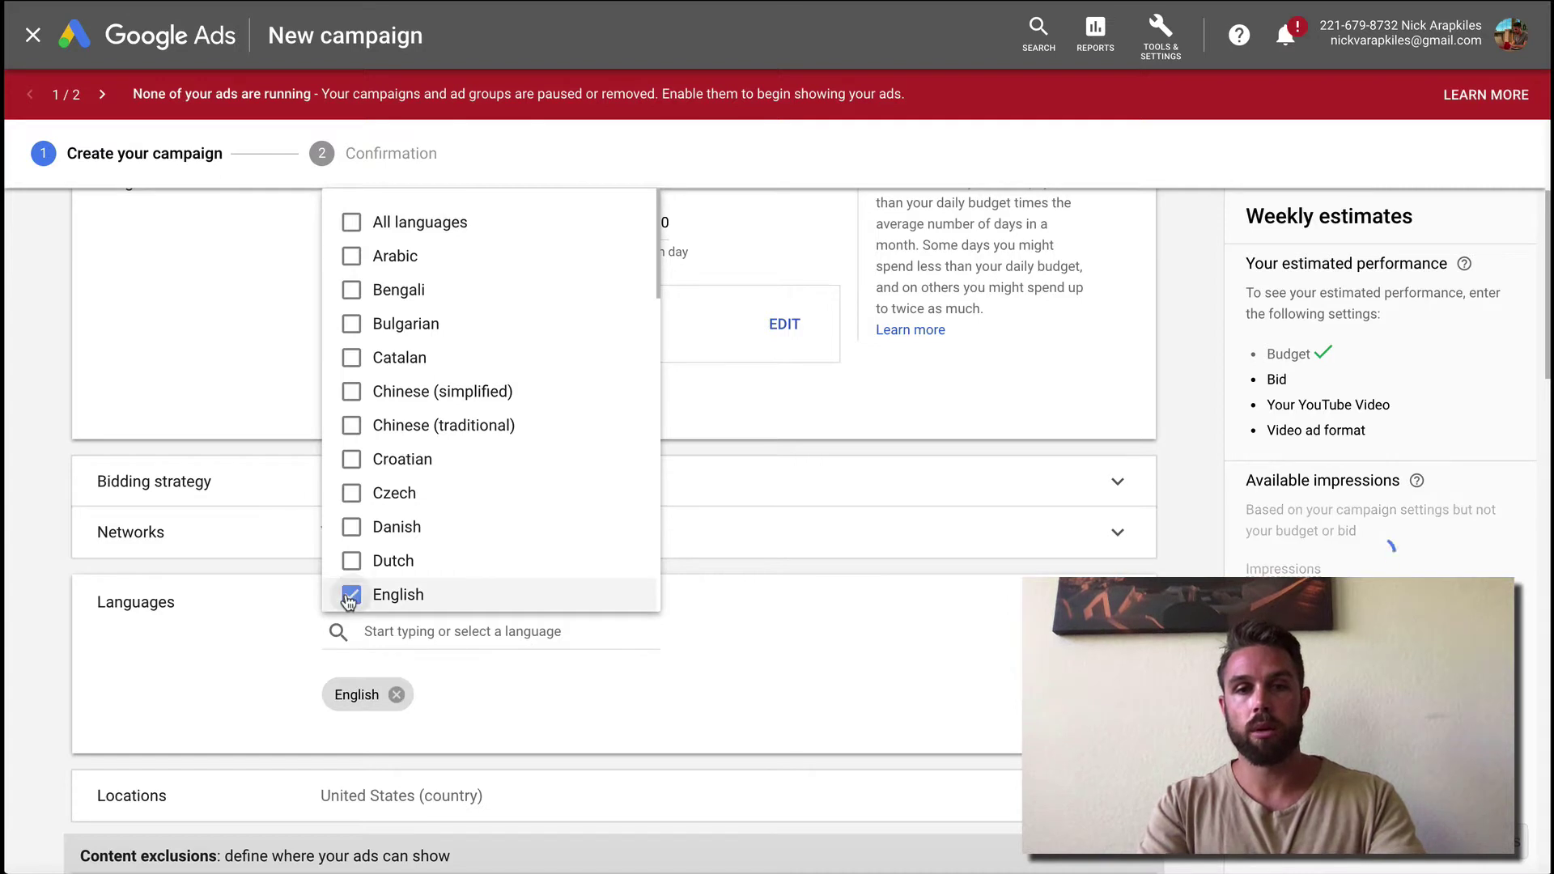
click(766, 756)
- Search the campaign's location targeting for "unite" to review the matching places, and clear the search text
scroll(766, 756, down, 4)
scroll(766, 764, down, 3)
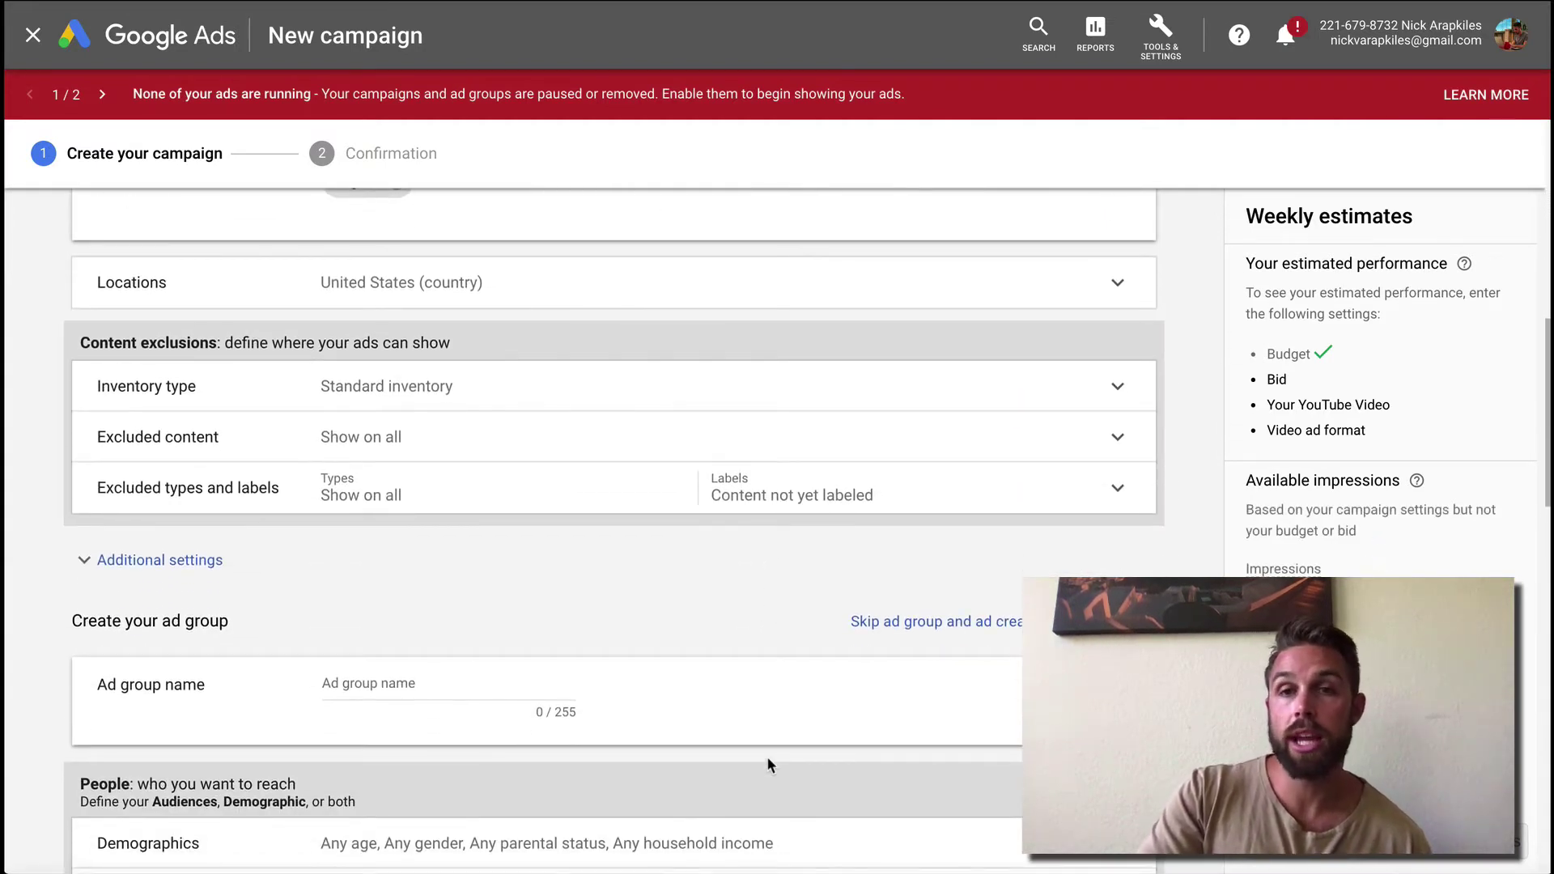
click(1118, 283)
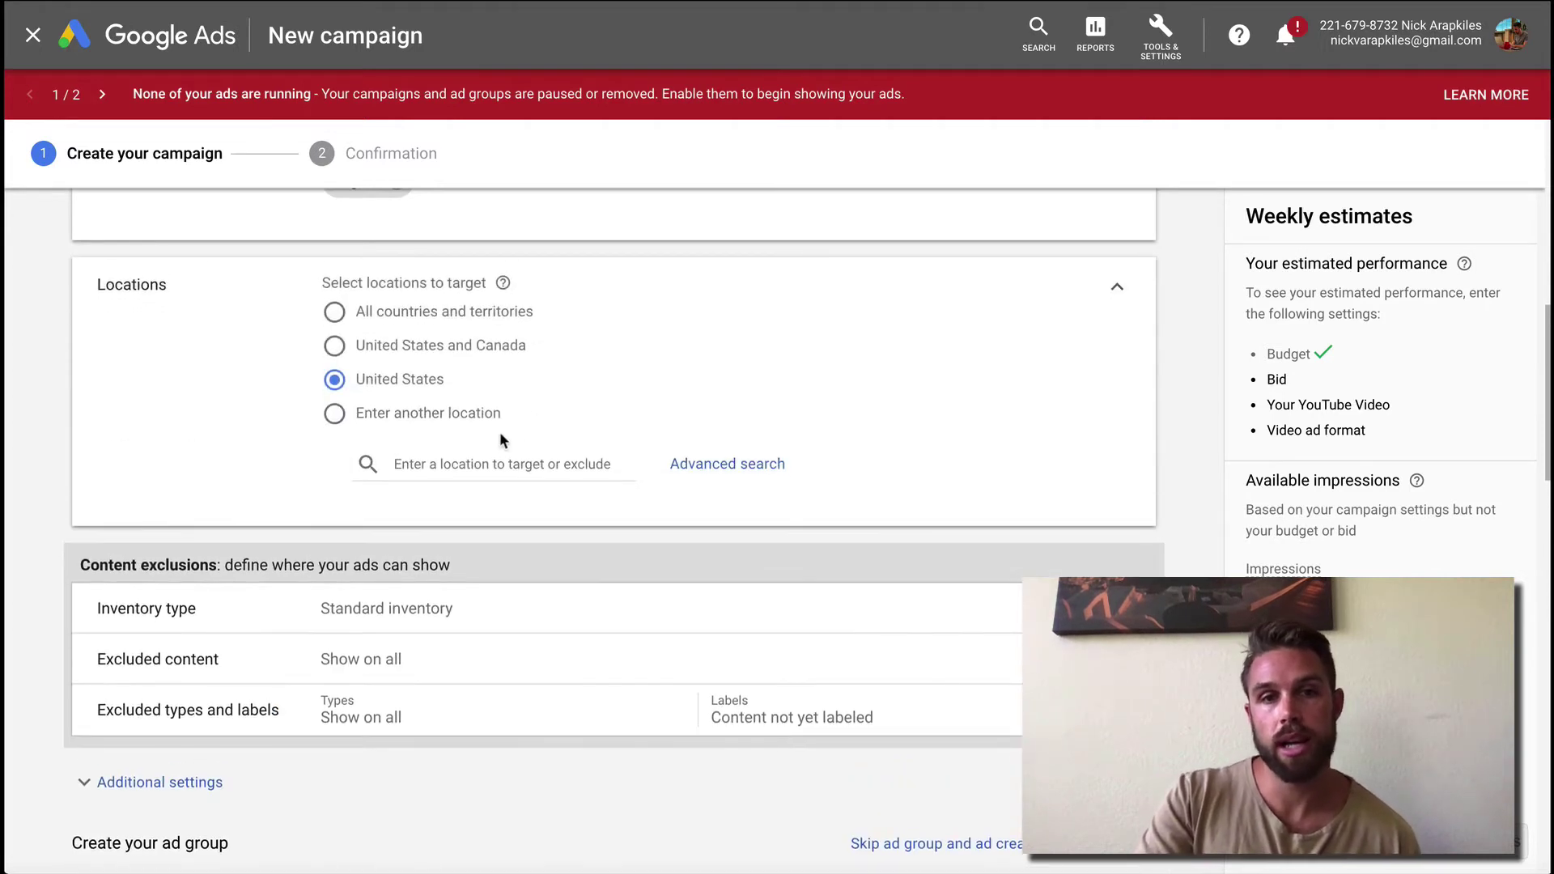
click(492, 463)
text(u)
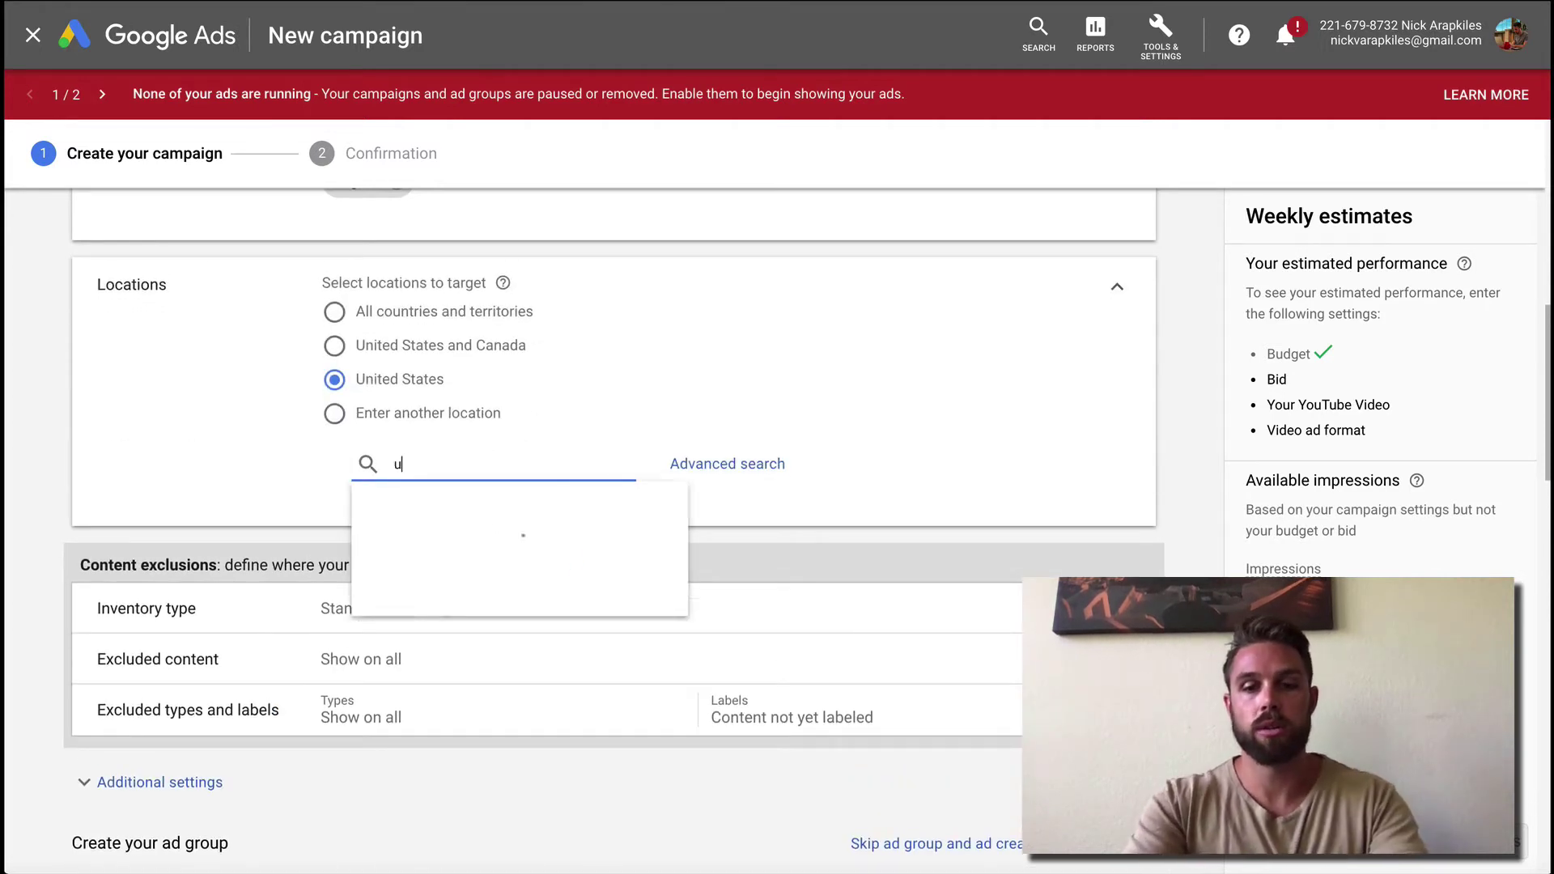
text(nite)
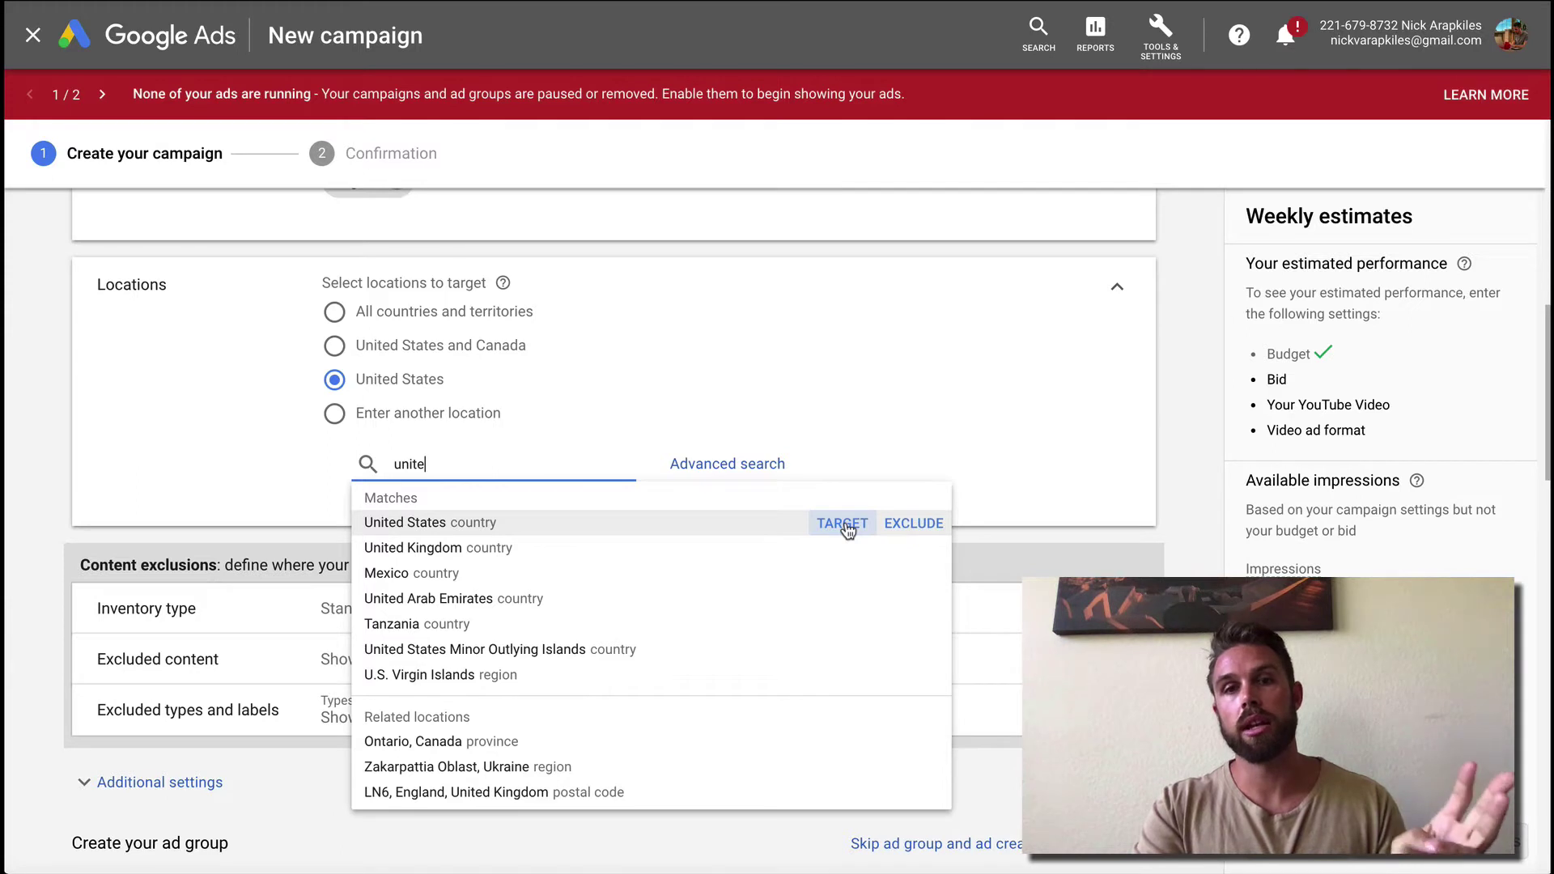
click(1177, 527)
scroll(1177, 527, down, 1)
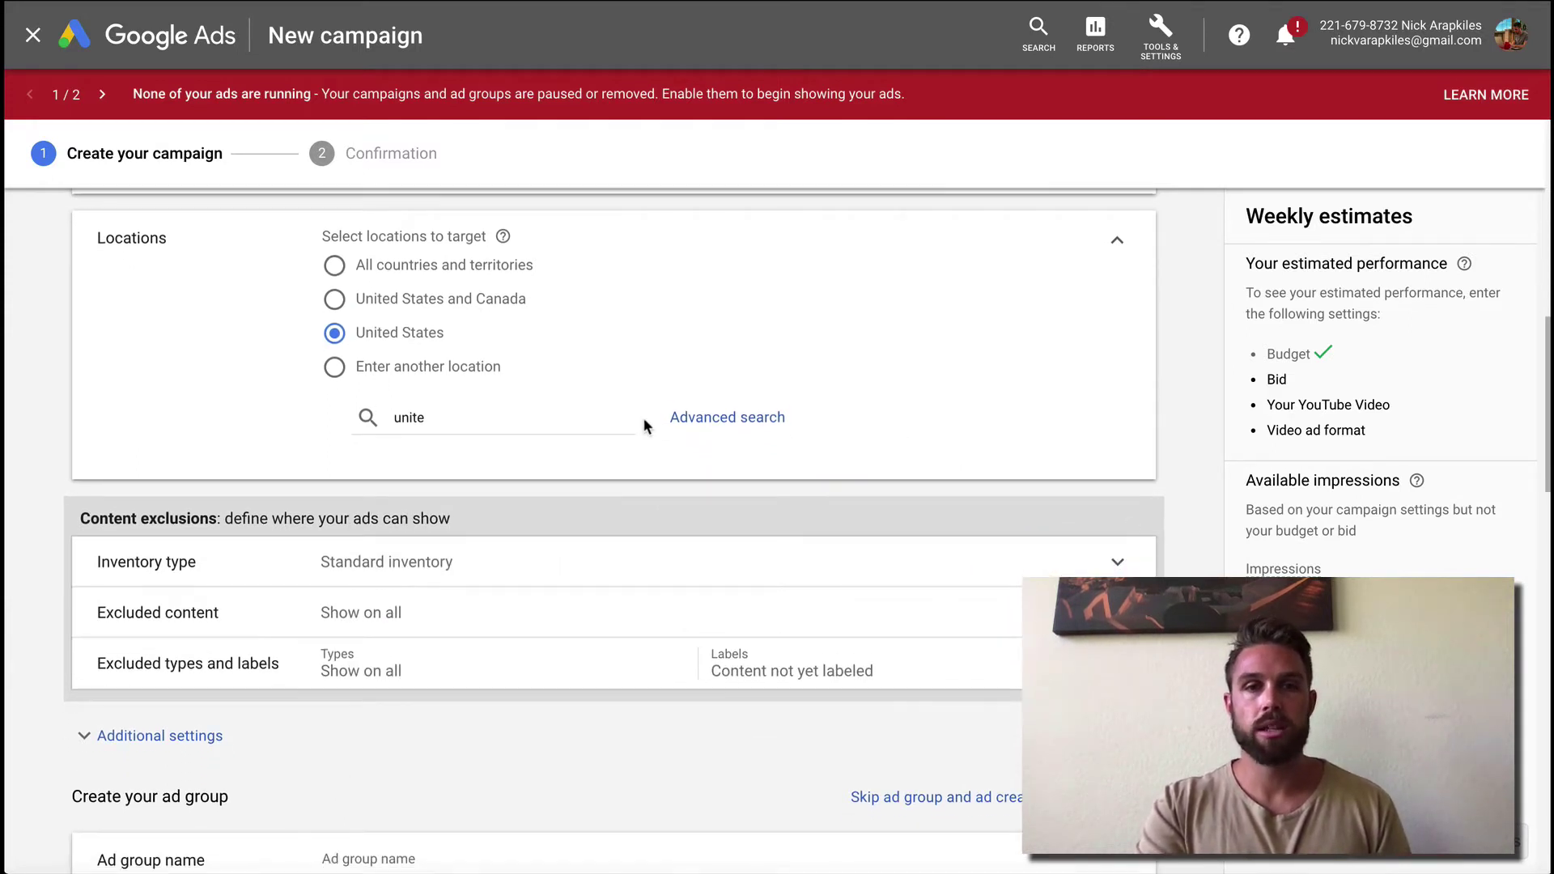
double_click(457, 416)
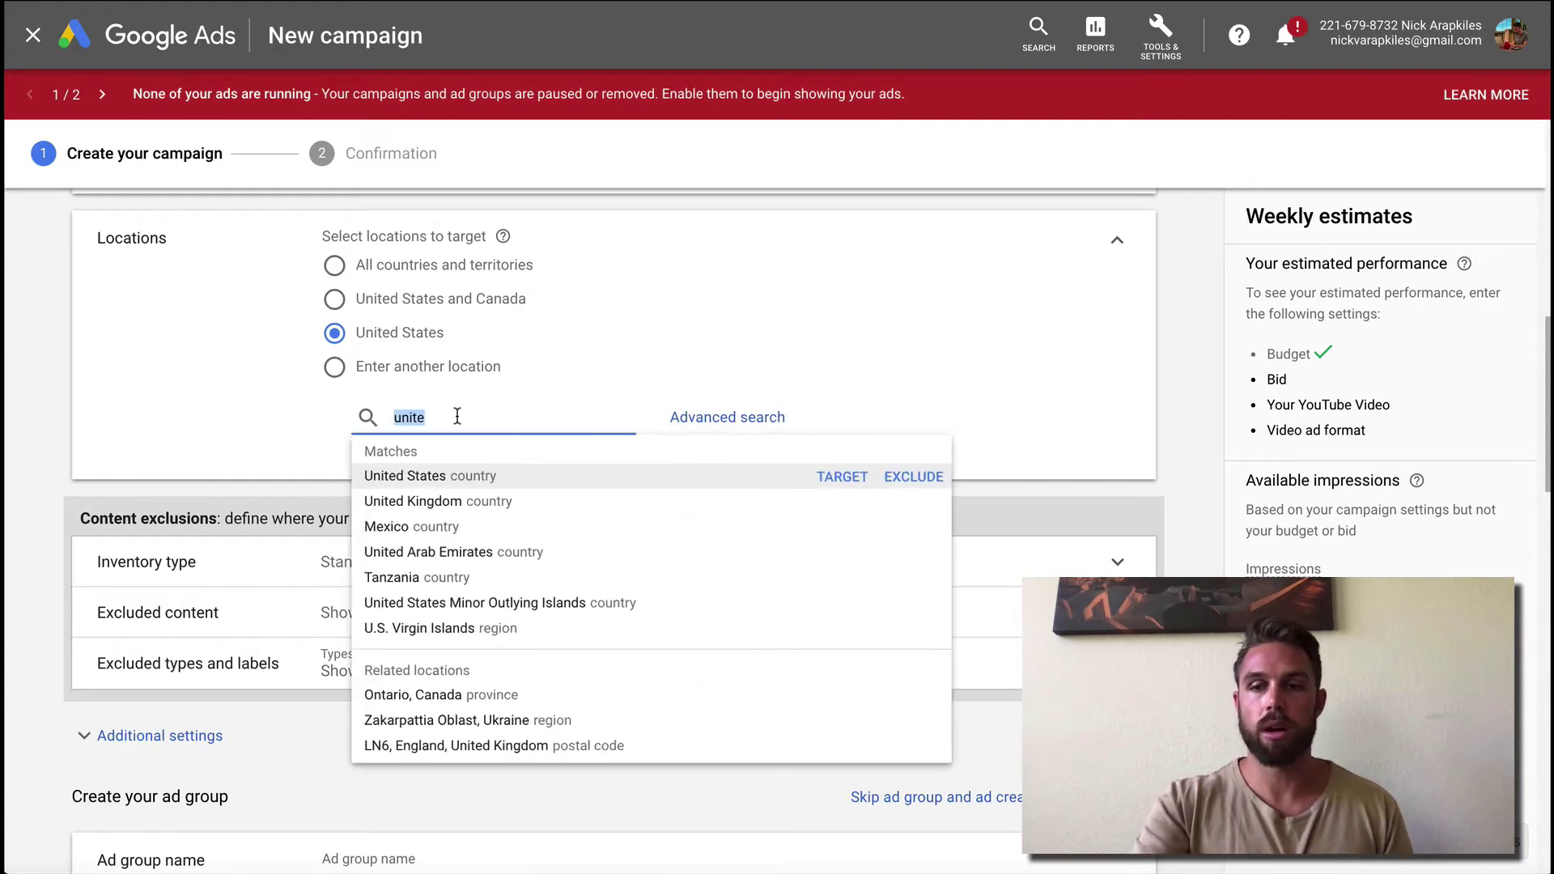
key(BackSpace)
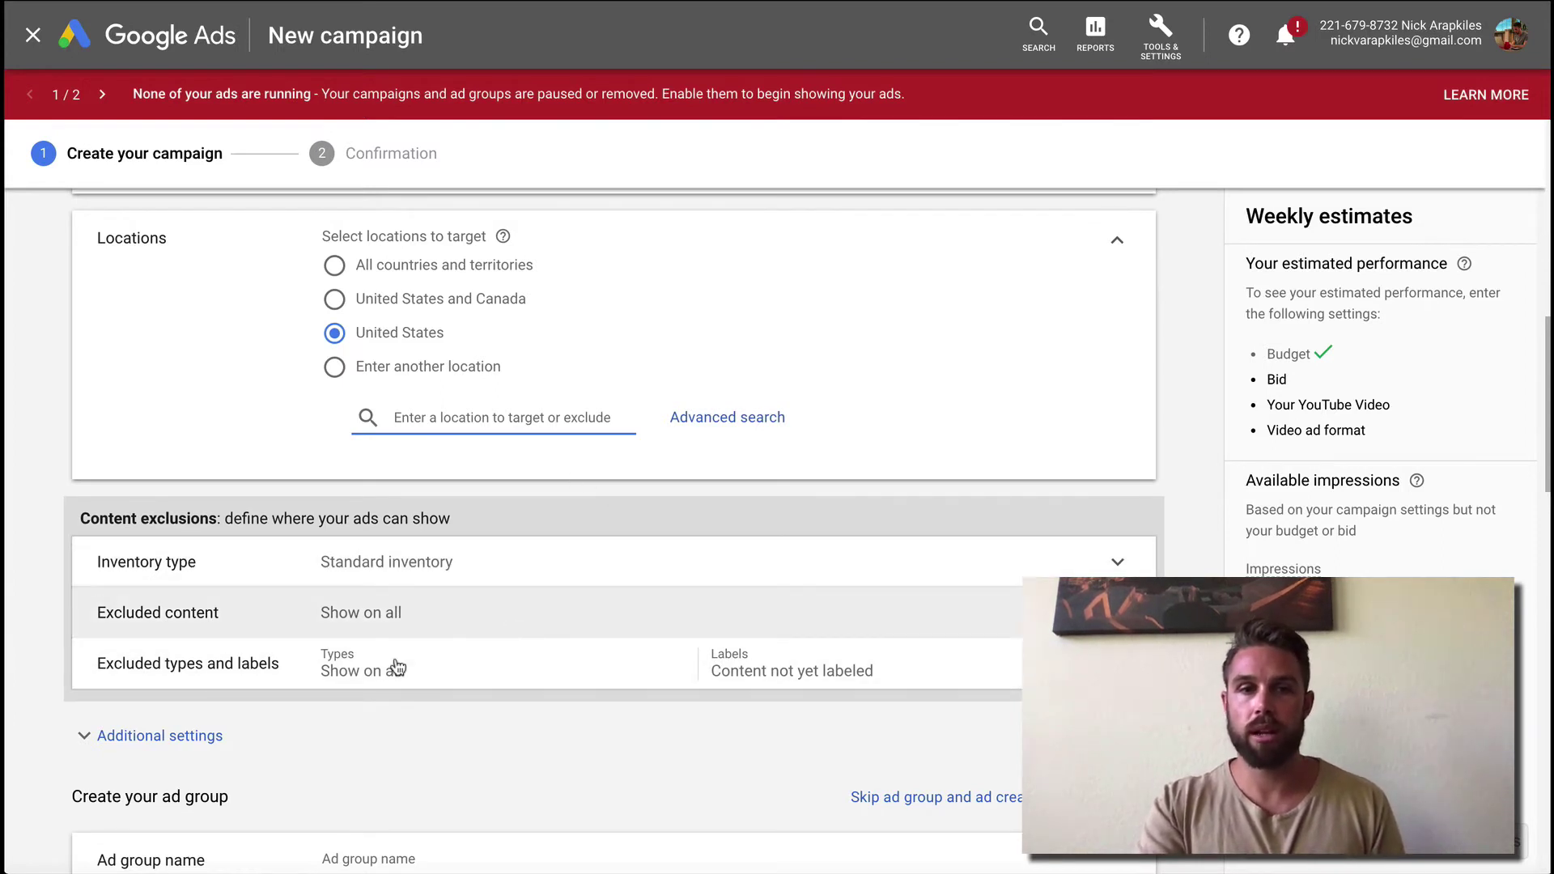
- Review the content exclusion options for inventory type, excluded content, and excluded types and labels
click(520, 577)
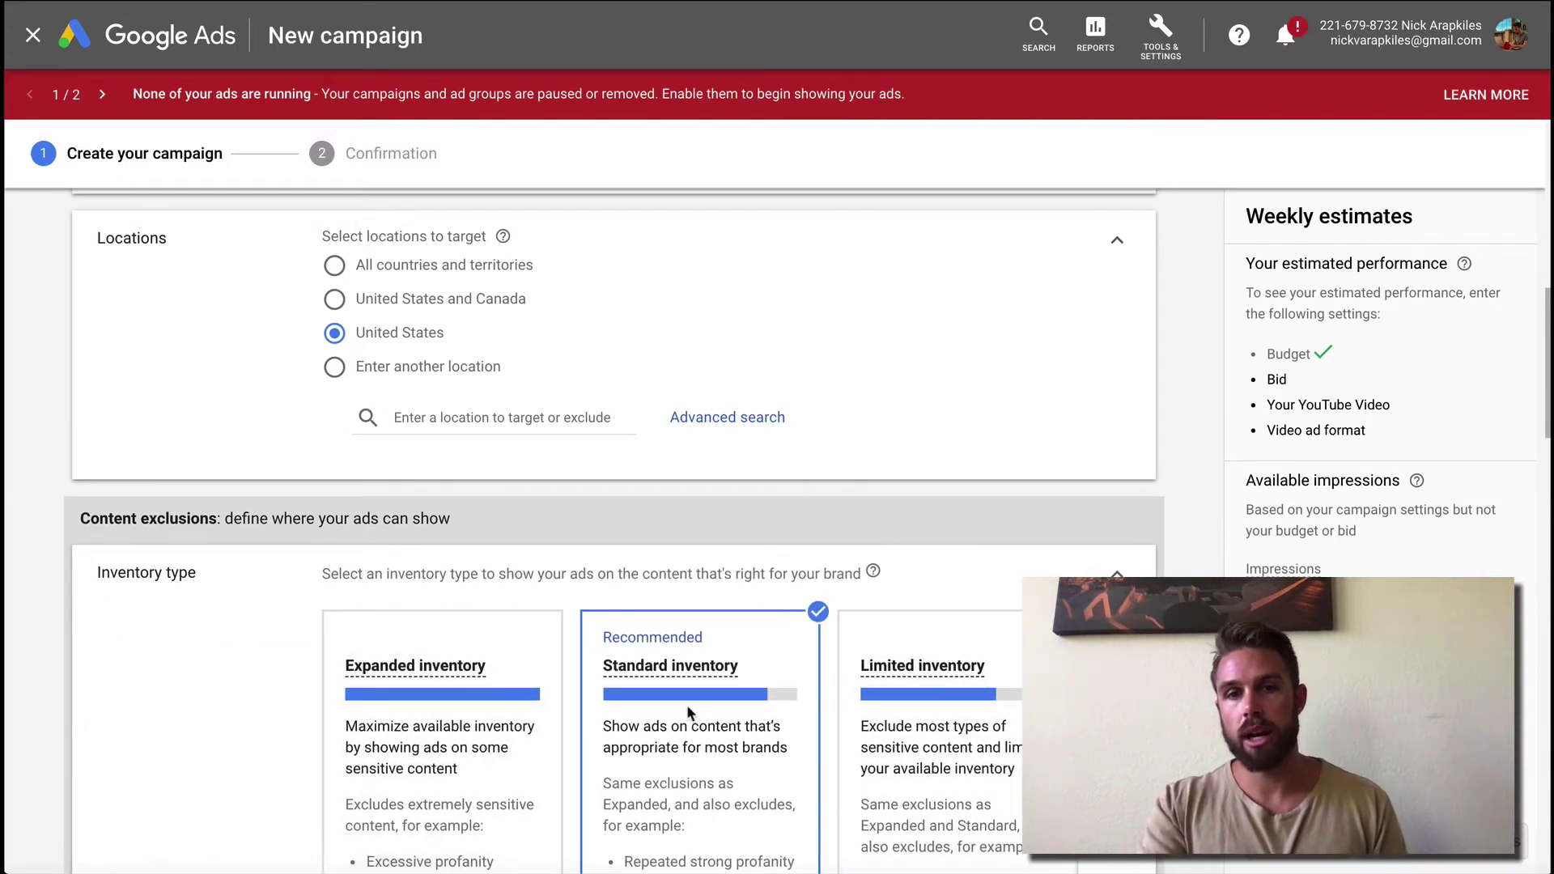
scroll(688, 707, down, 2)
scroll(688, 710, down, 2)
scroll(1117, 285, up, 1)
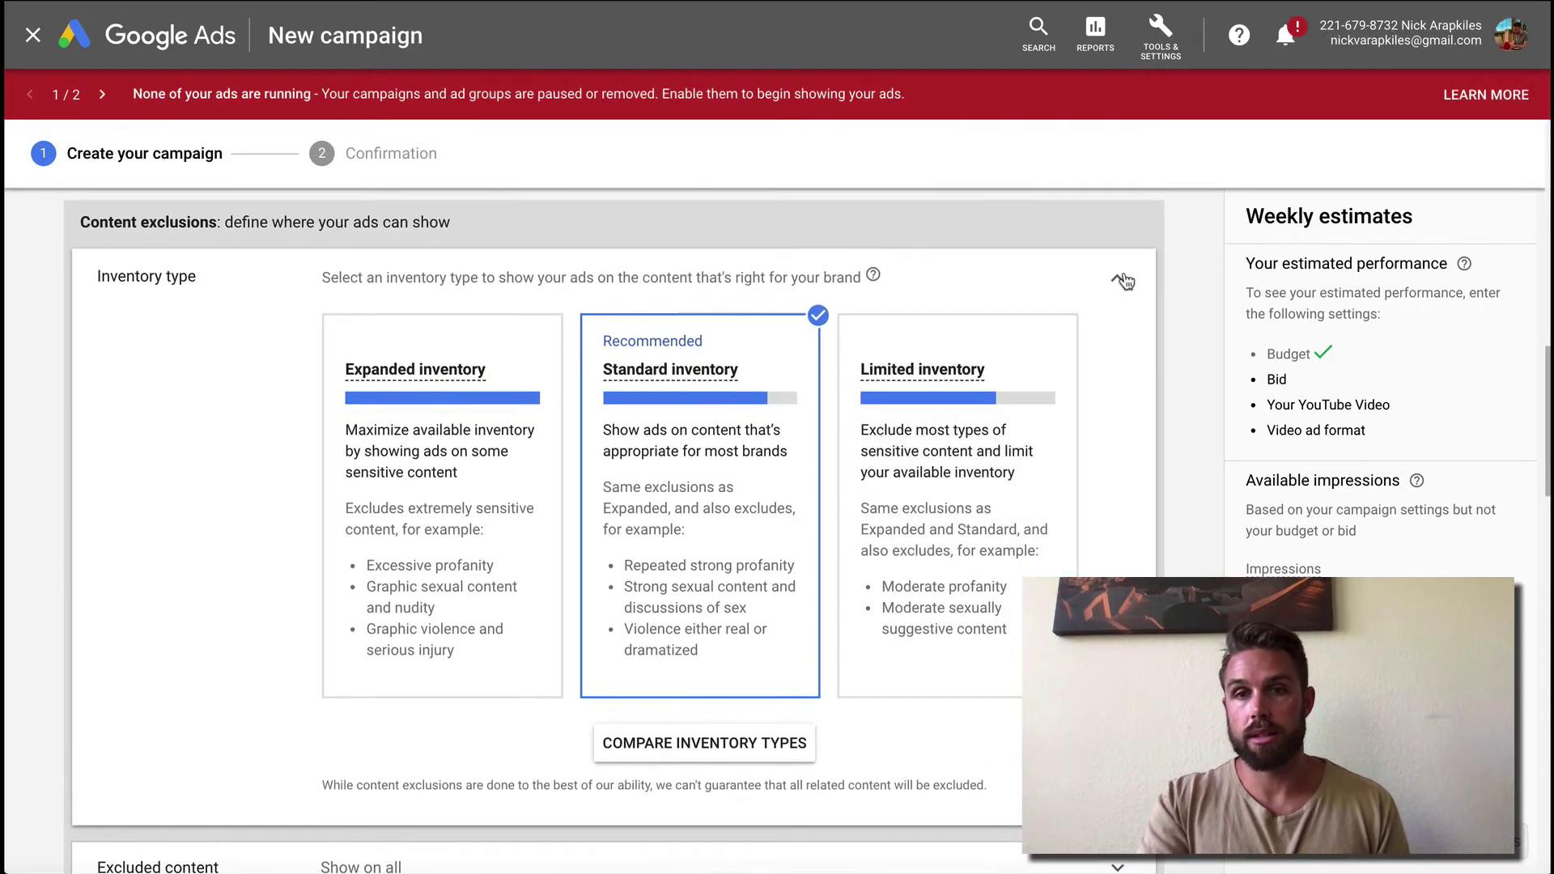
click(1124, 281)
click(659, 324)
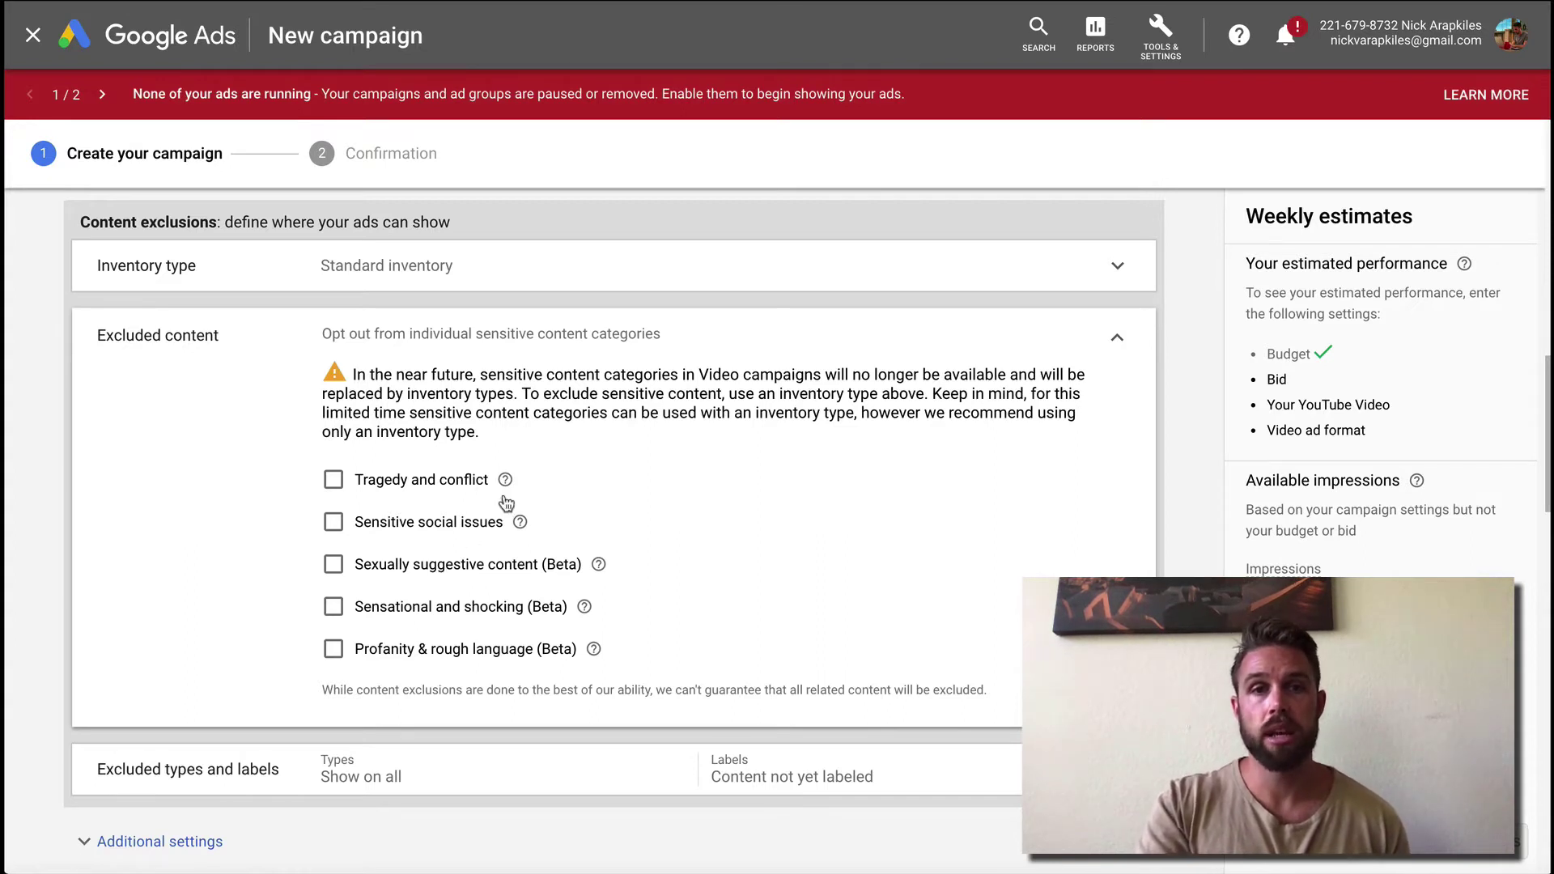
click(1117, 345)
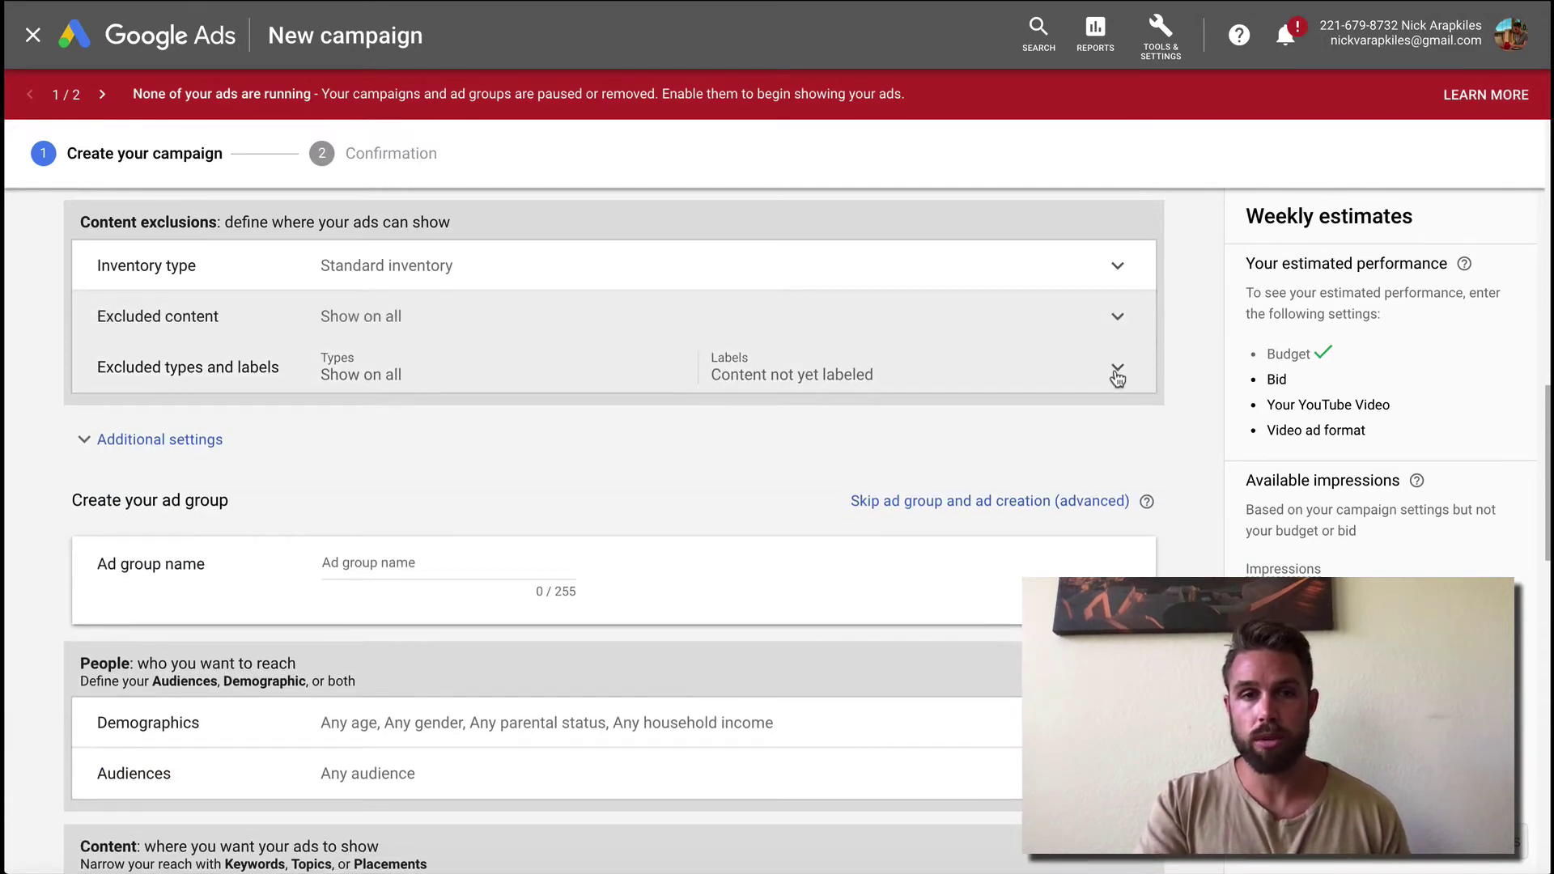
click(1117, 374)
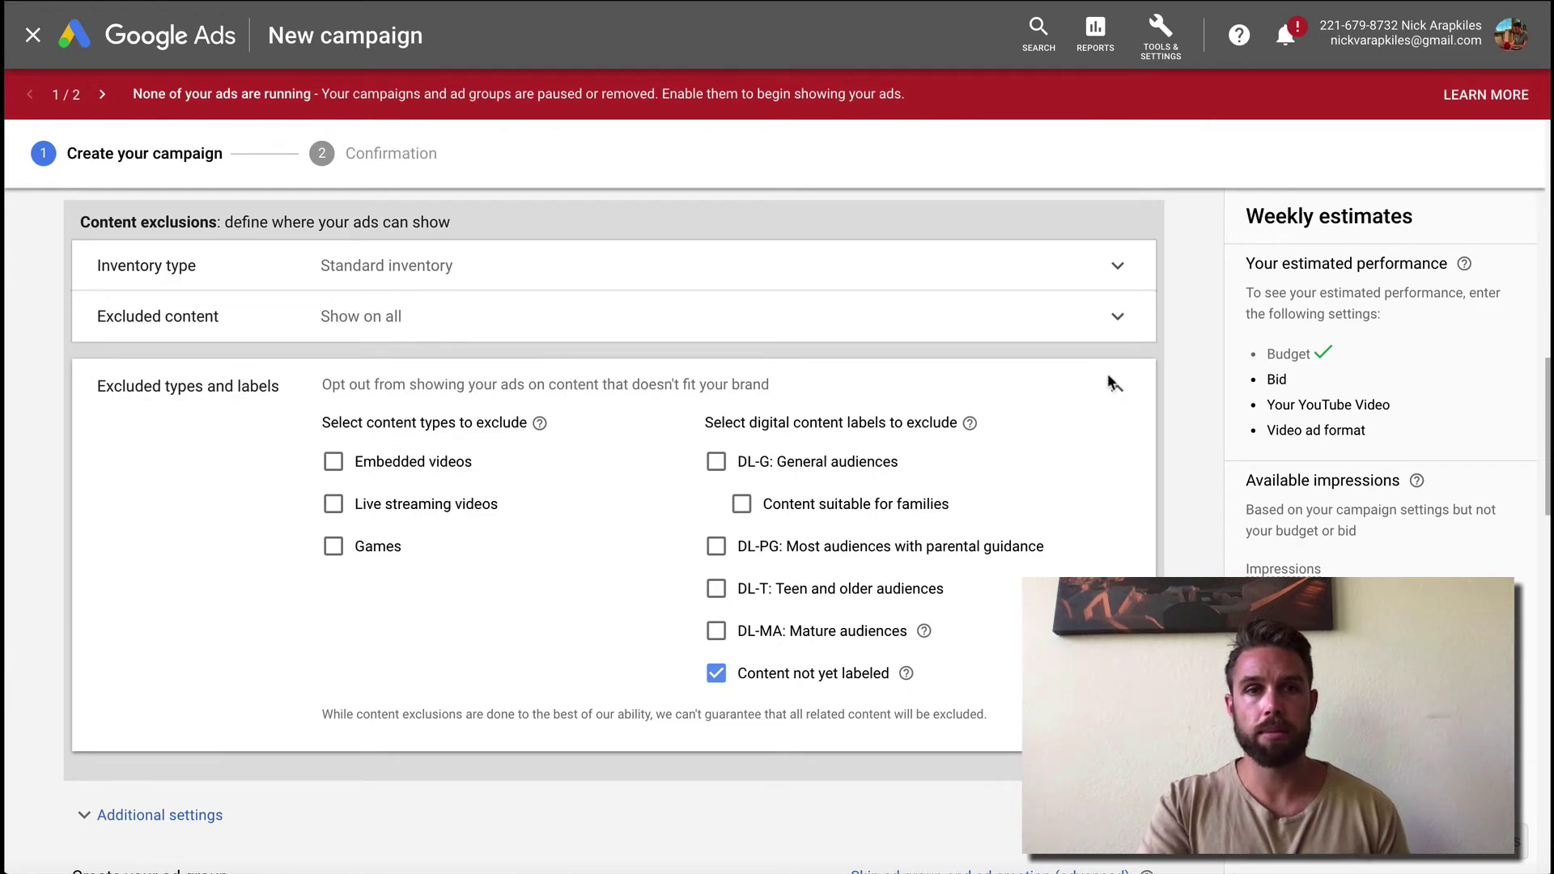
click(1115, 387)
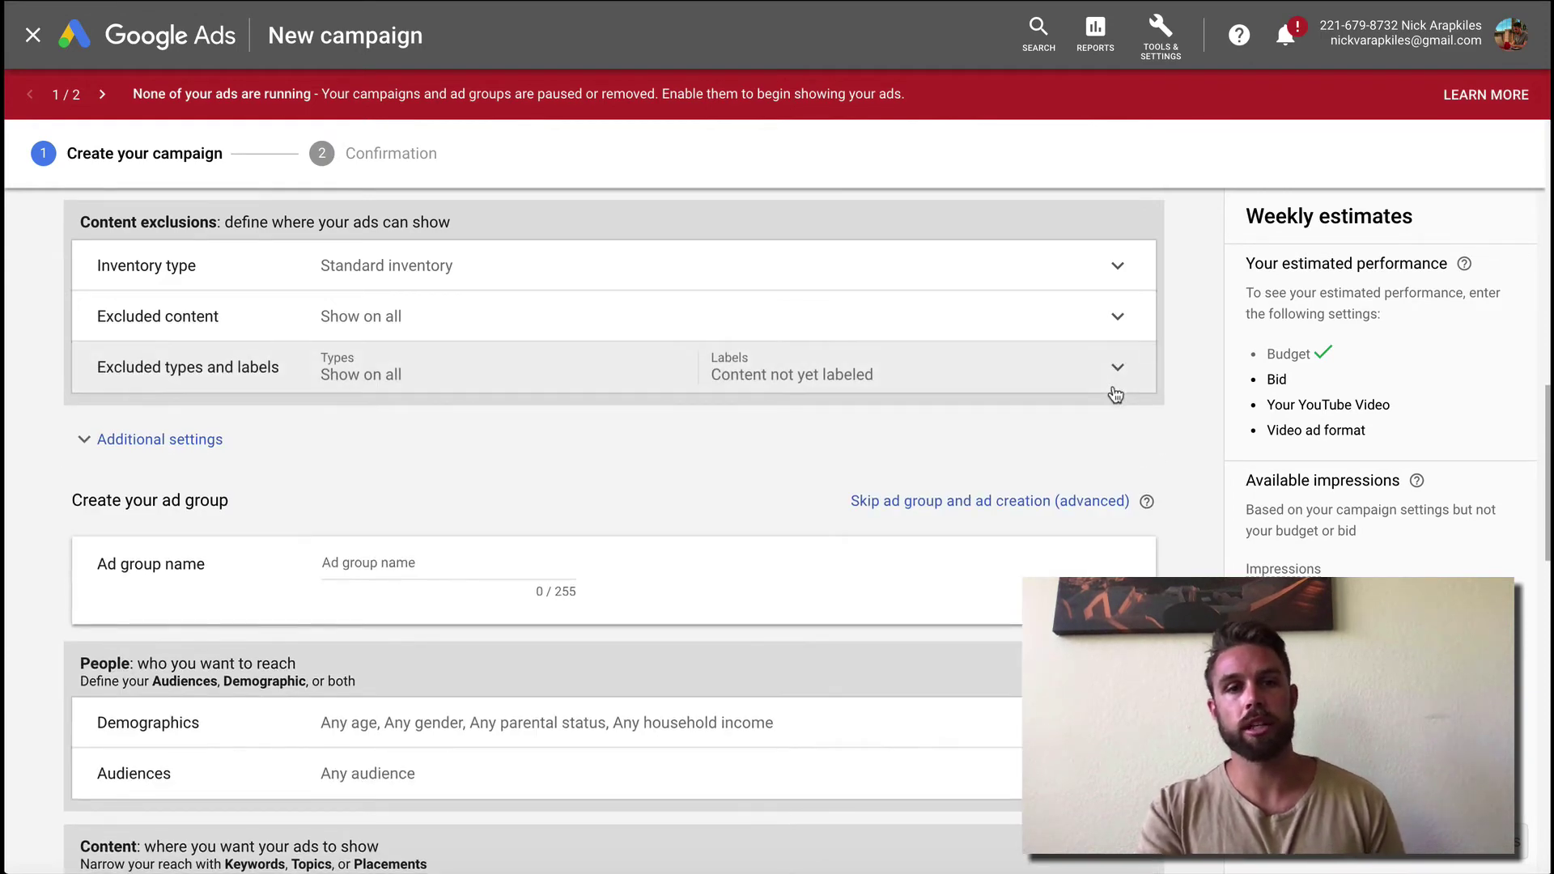
- Name the ad group Test Group
click(367, 565)
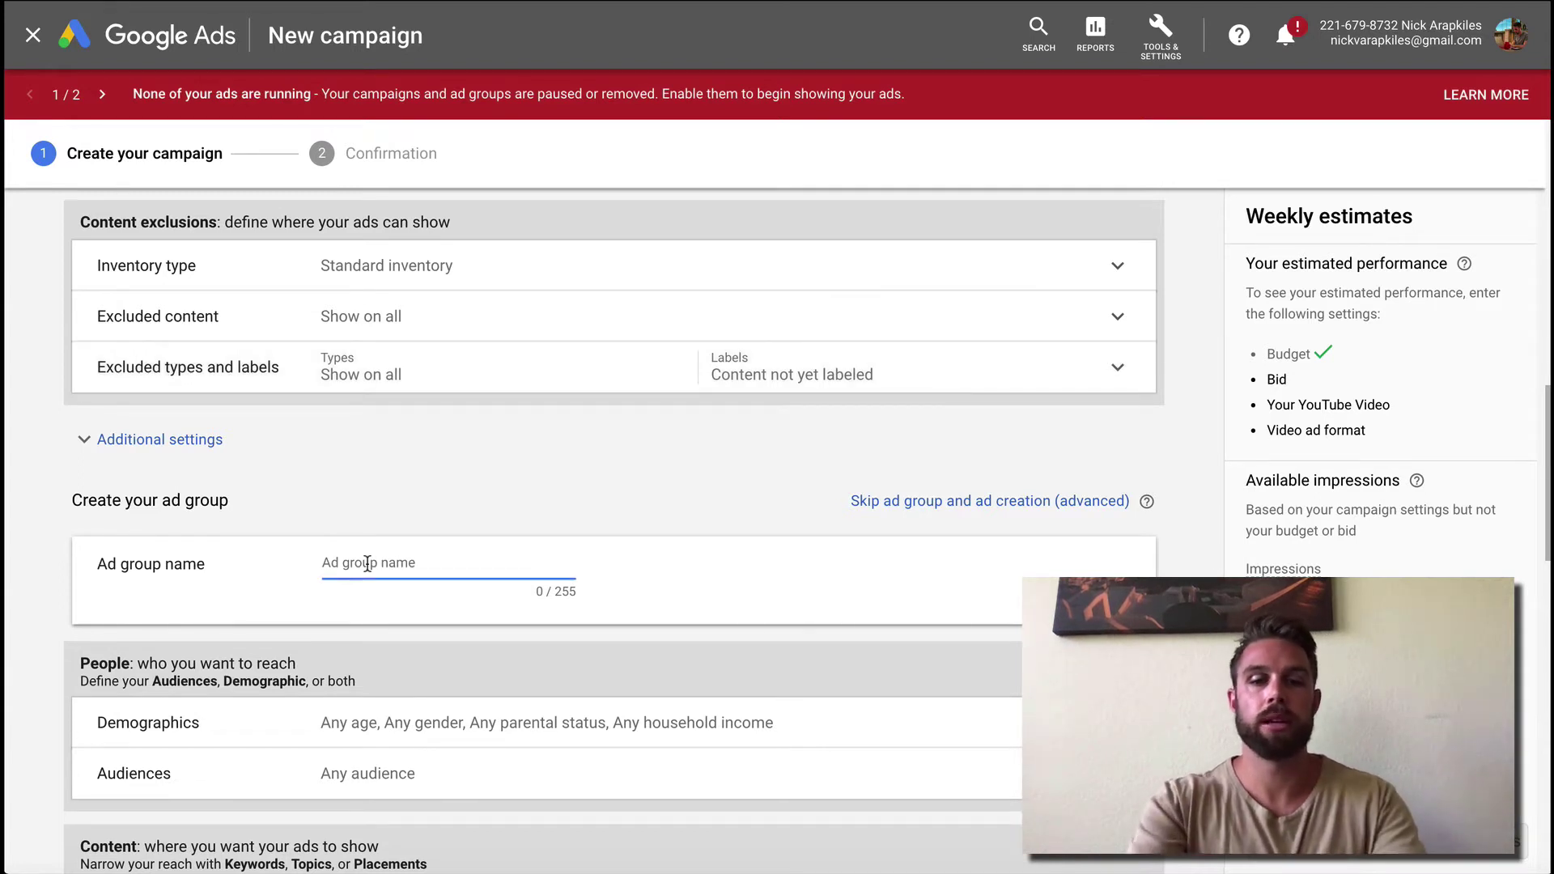
text(Test Group)
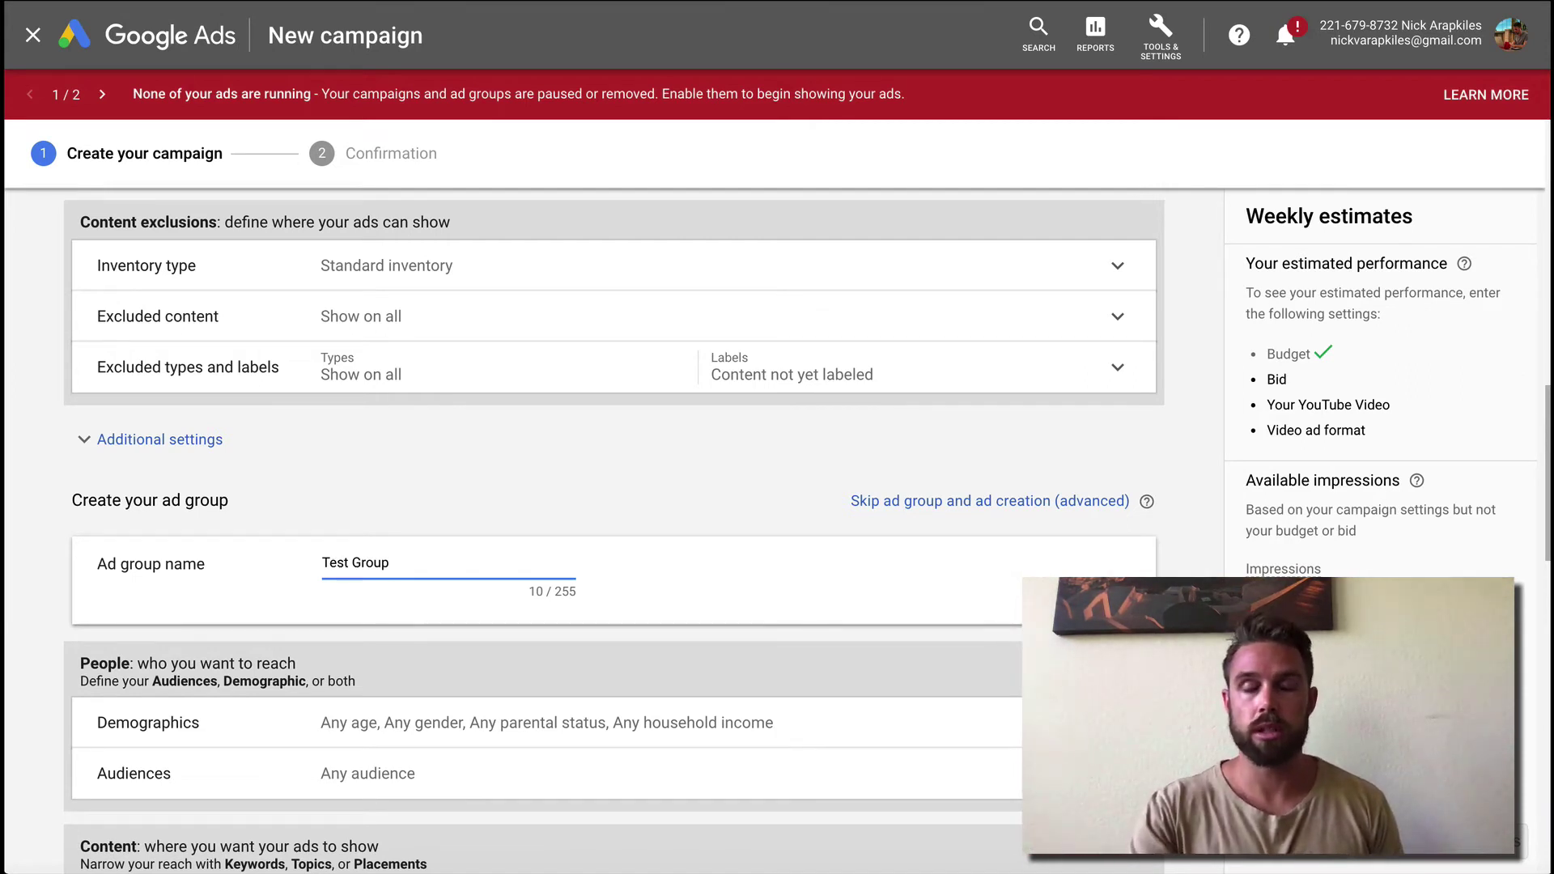
- Review the ad group's demographic targeting options for gender, age, parental status and household income
scroll(510, 448, down, 3)
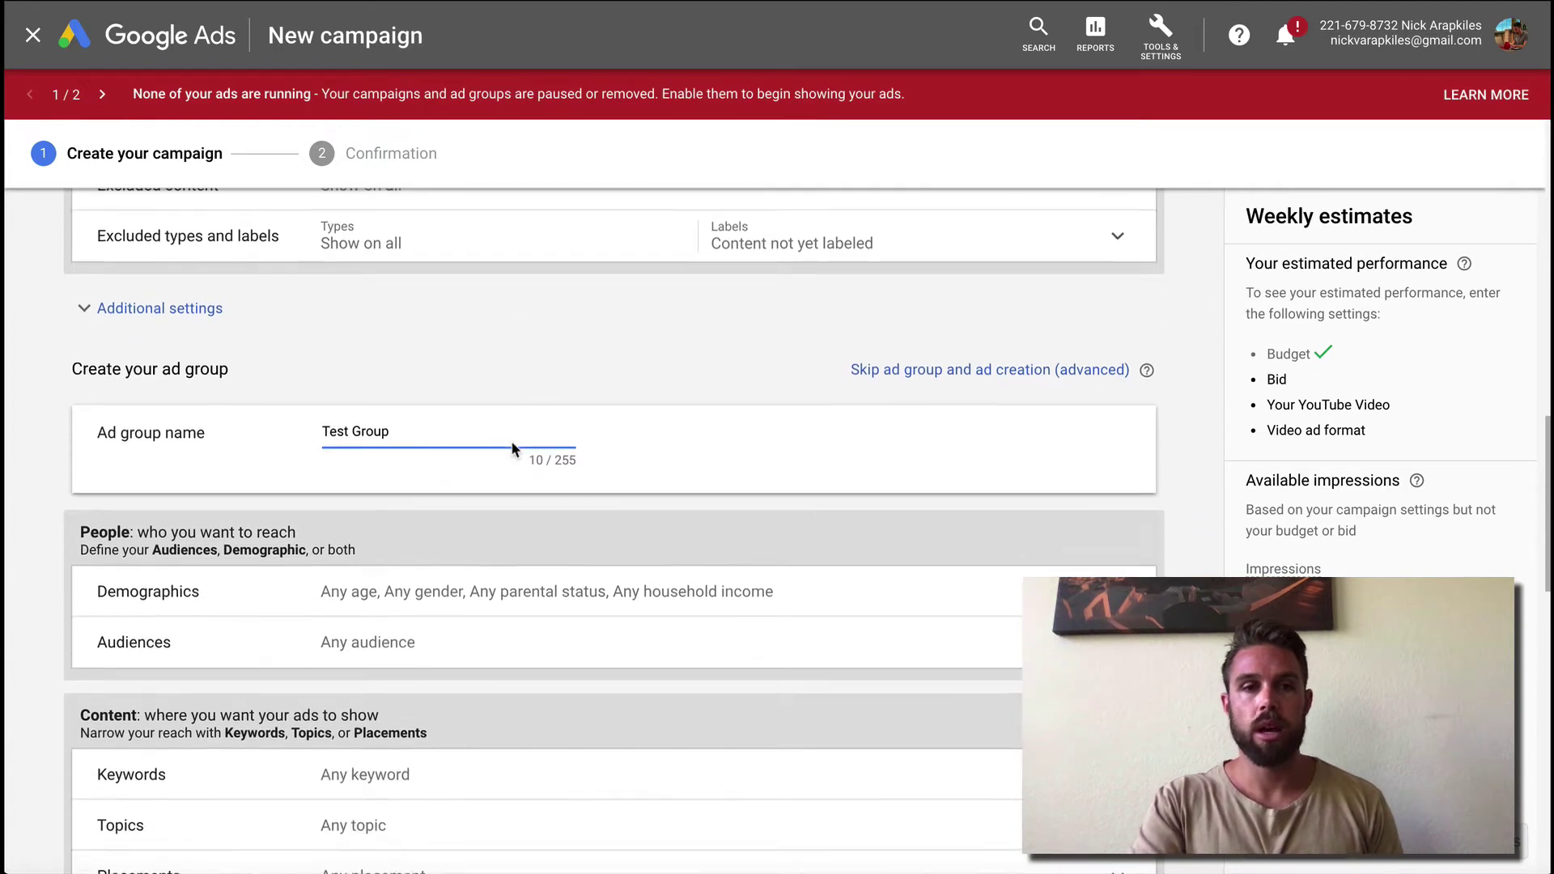
click(558, 474)
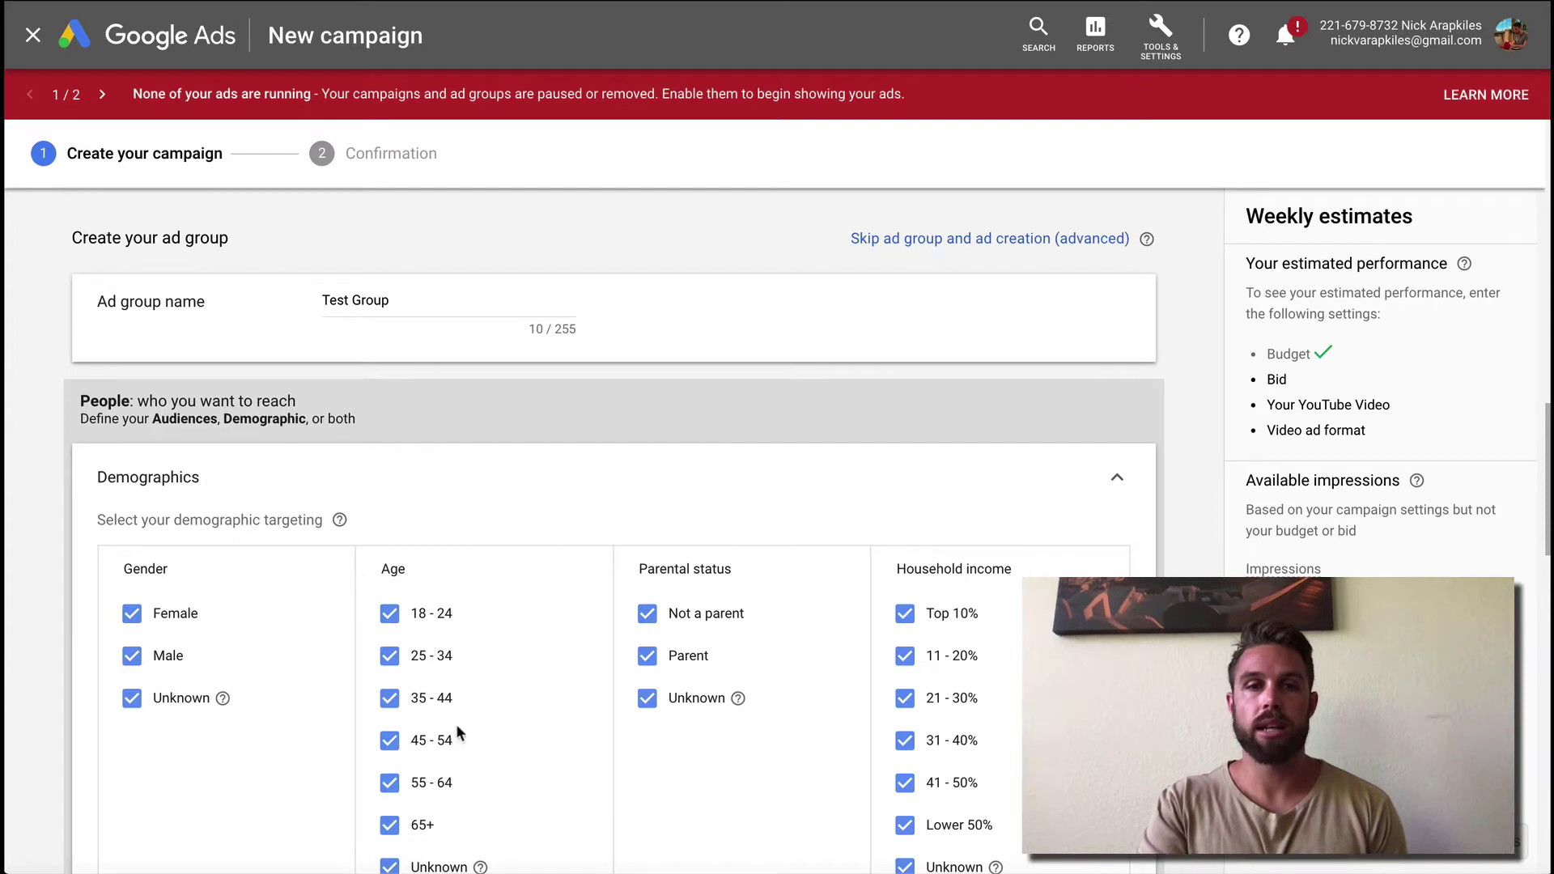
scroll(464, 763, down, 2)
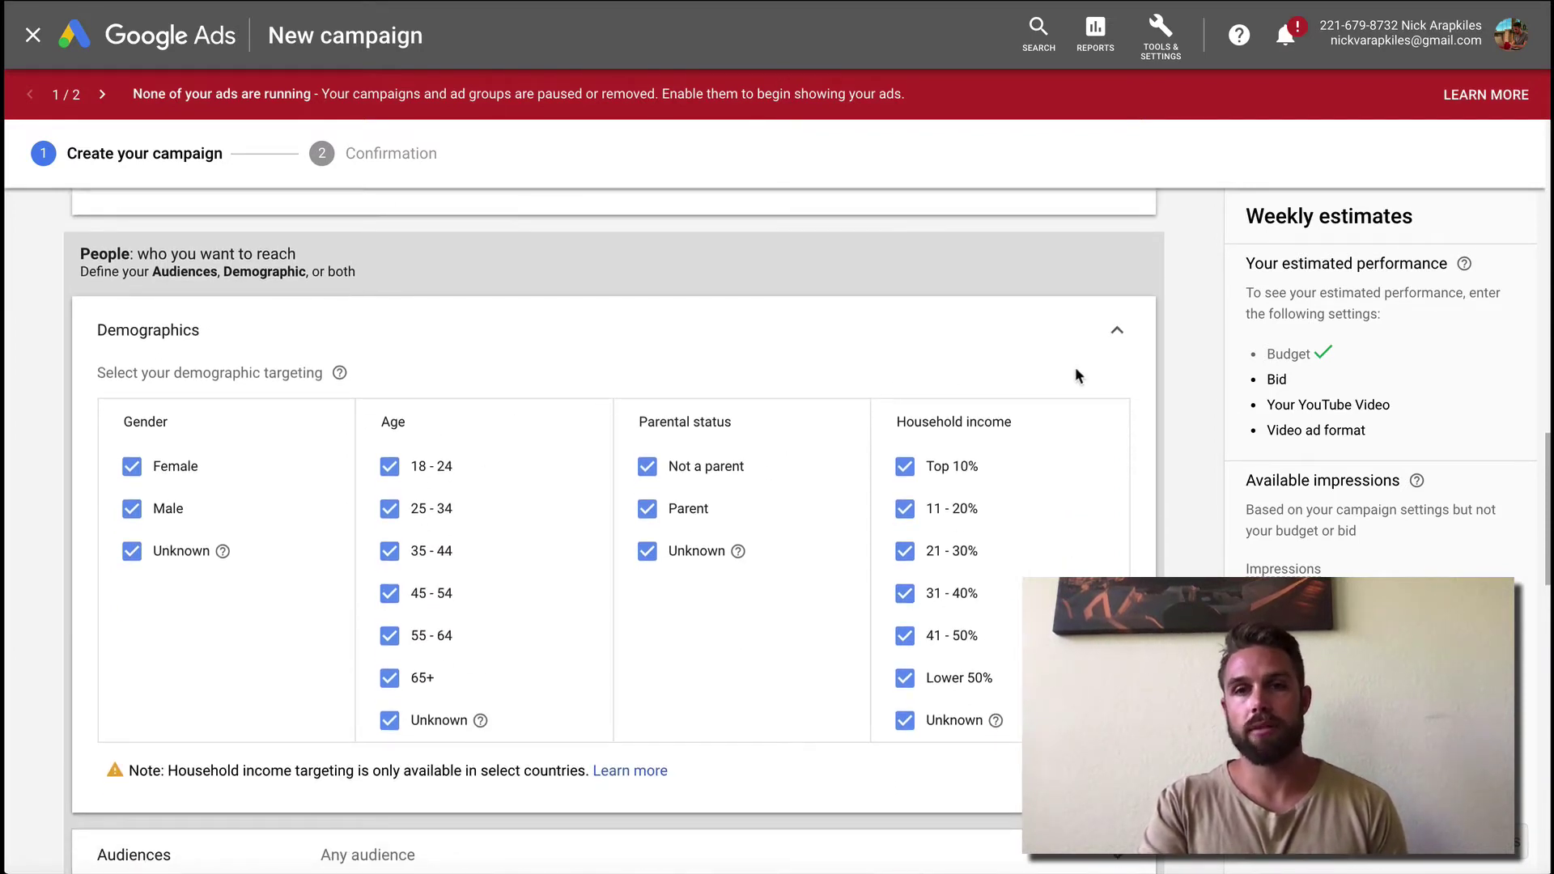
click(1118, 334)
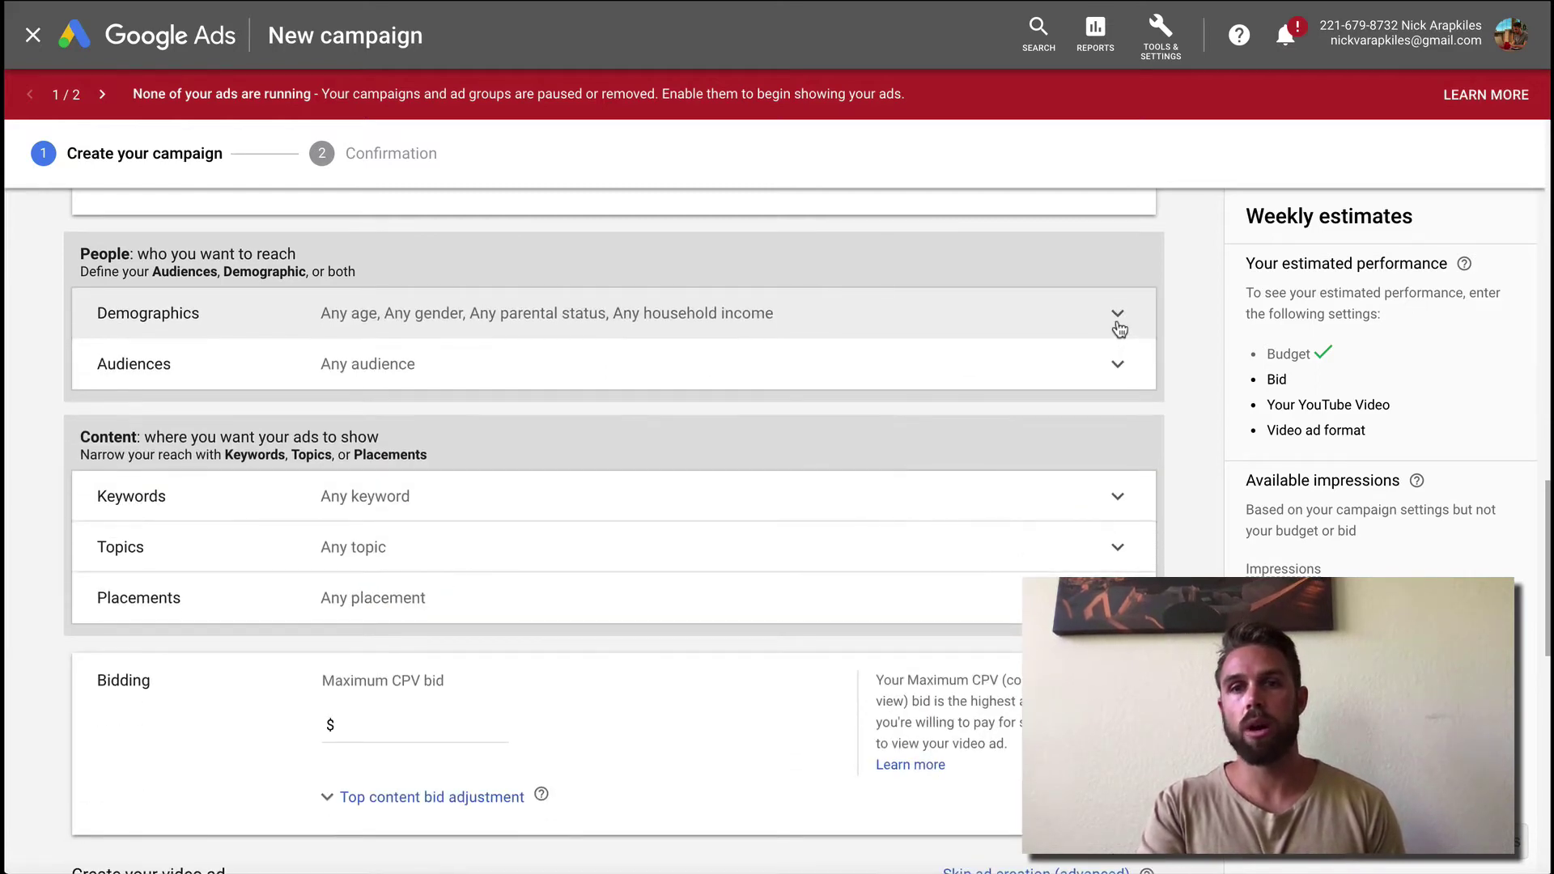
click(1118, 316)
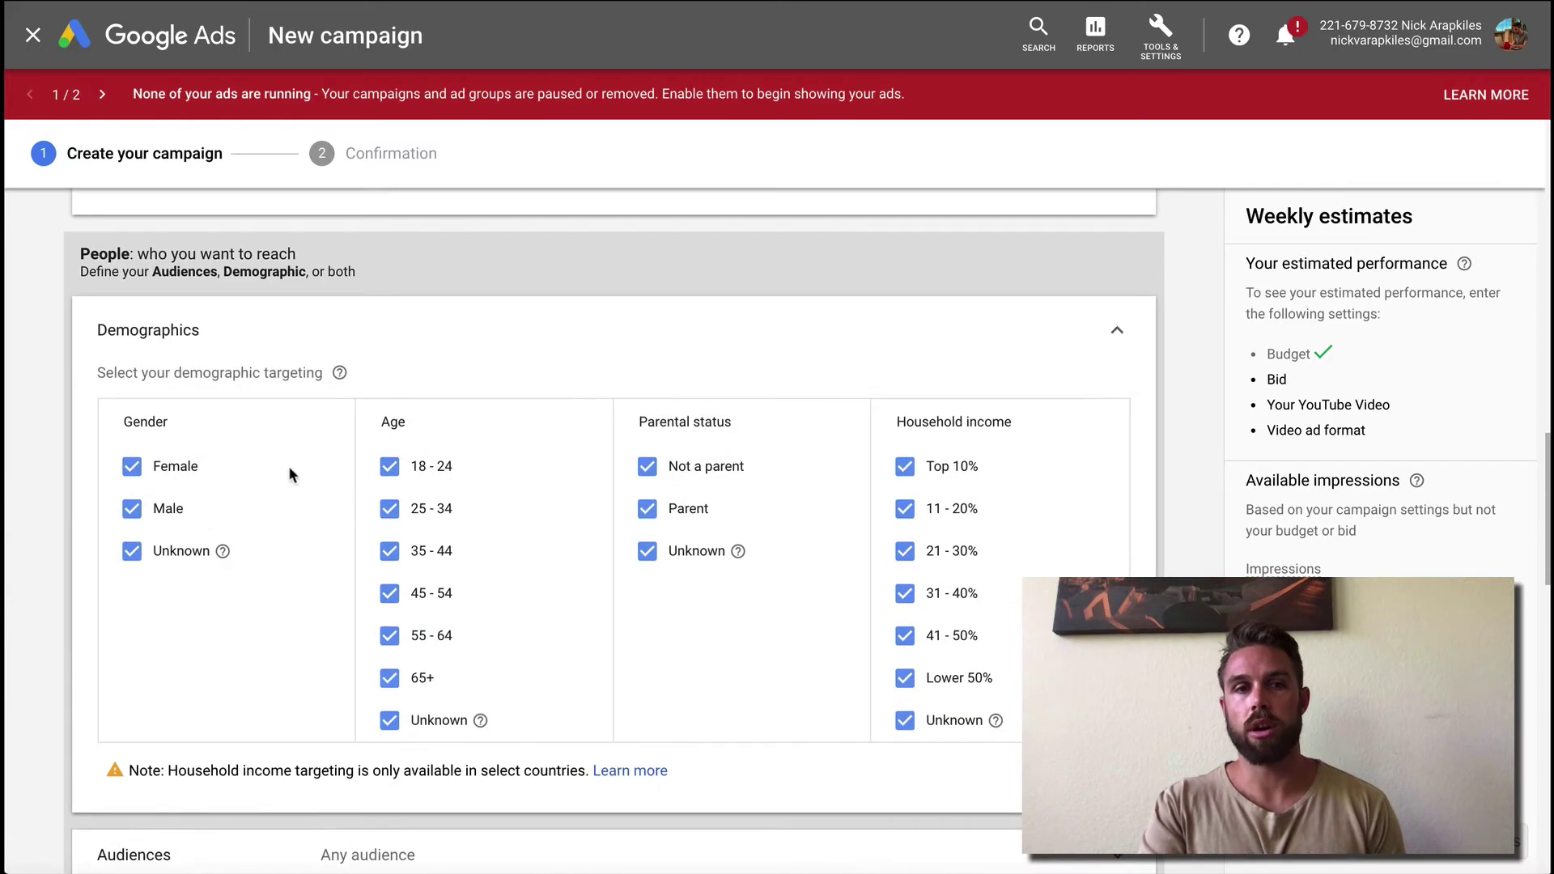
click(1119, 332)
- Examine the recently selected audiences for the ad group, including the details of the 90-day website visitors audience
click(510, 373)
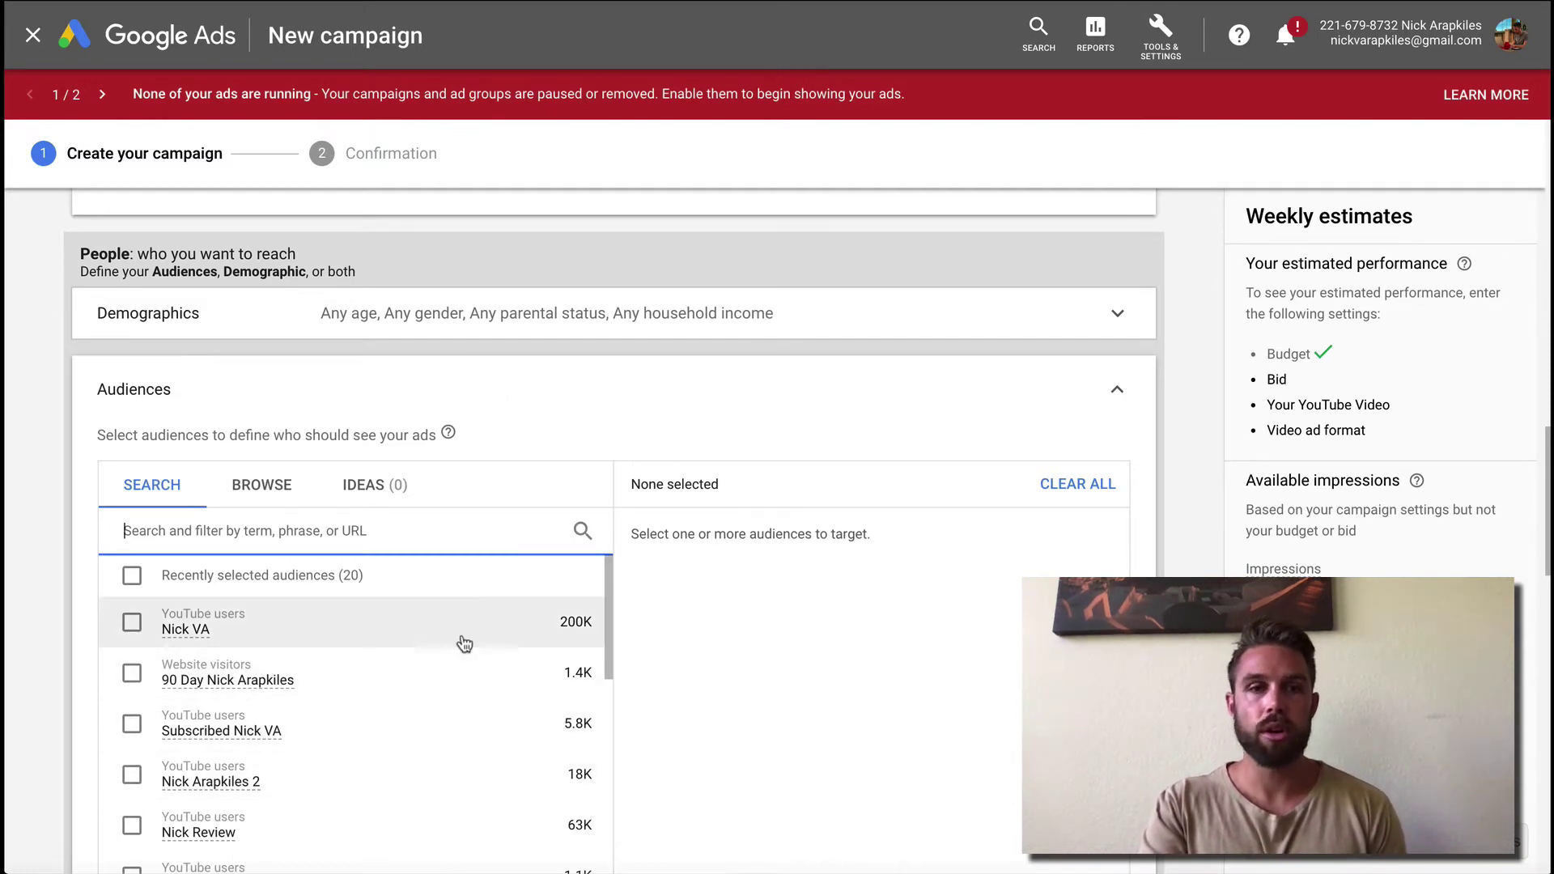
scroll(349, 684, down, 1)
scroll(348, 690, down, 3)
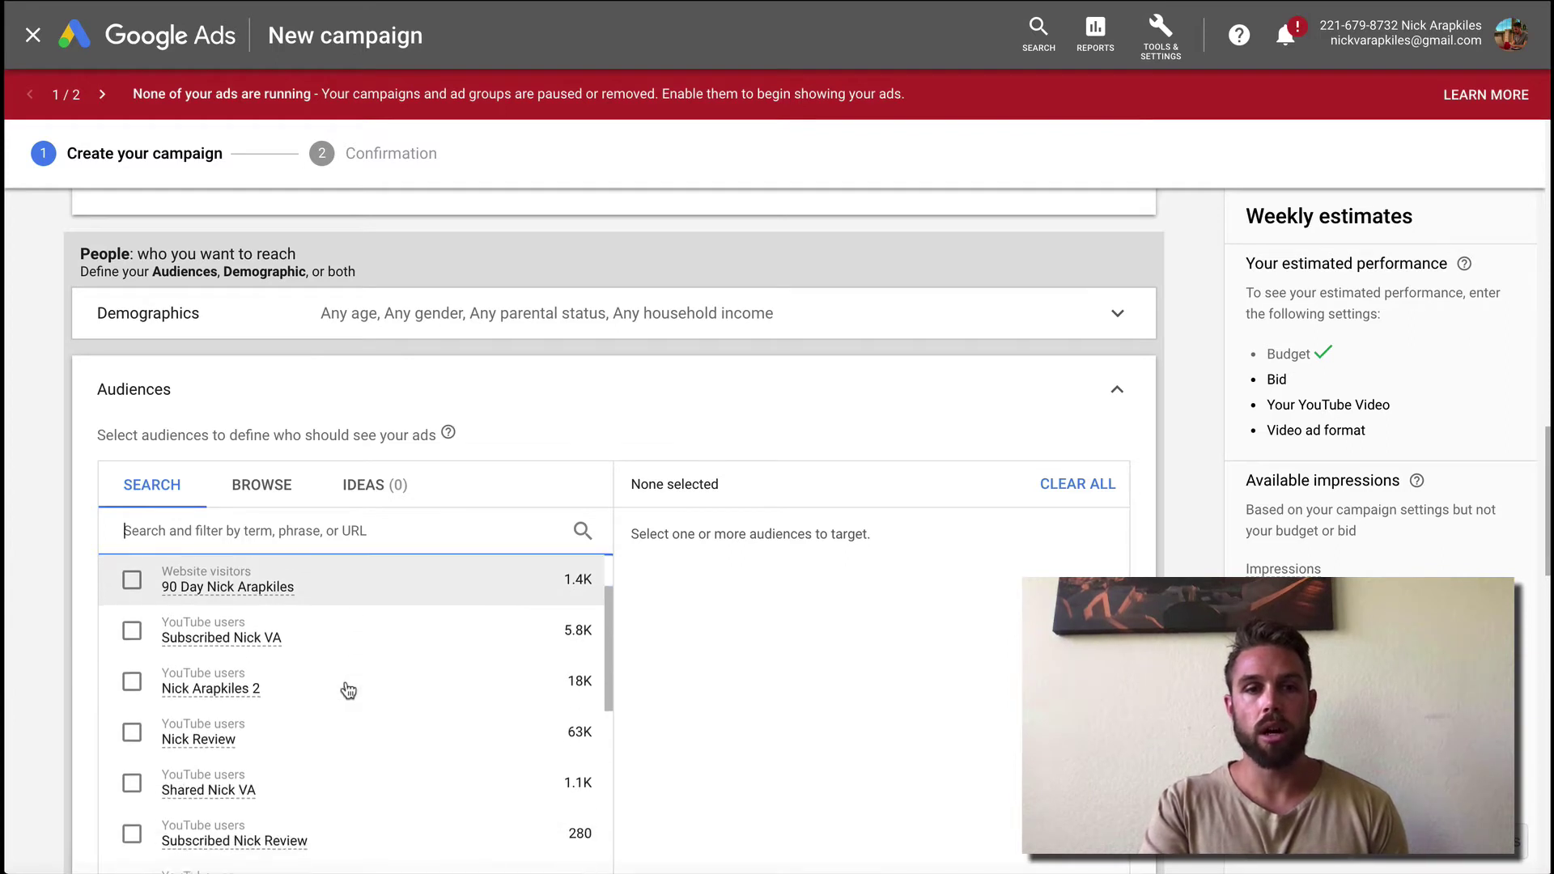
scroll(349, 689, up, 2)
scroll(348, 690, up, 2)
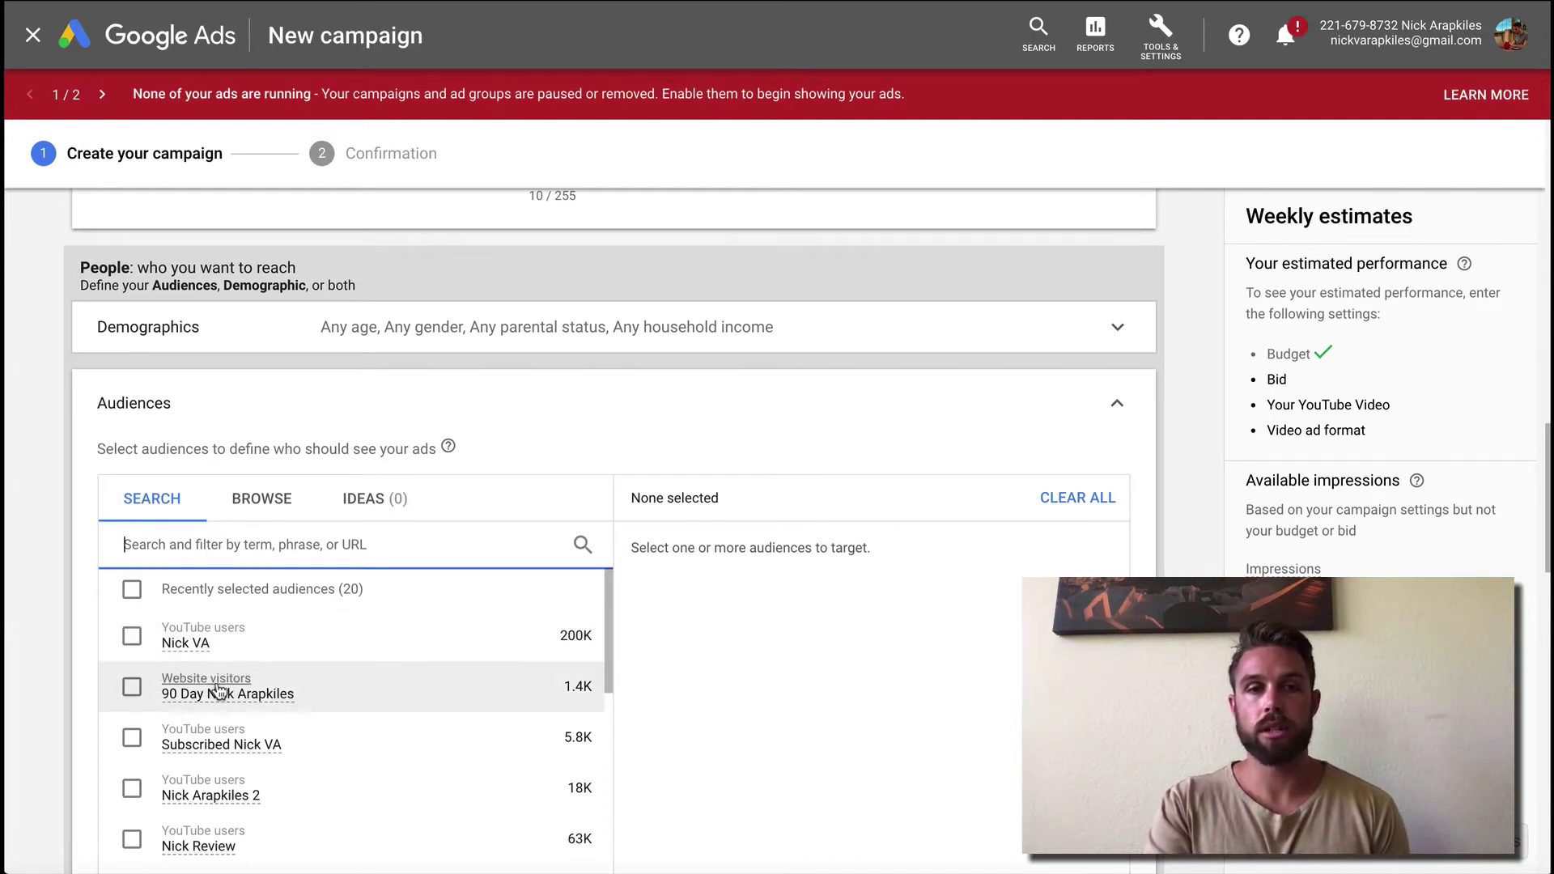
mouse_move(233, 692)
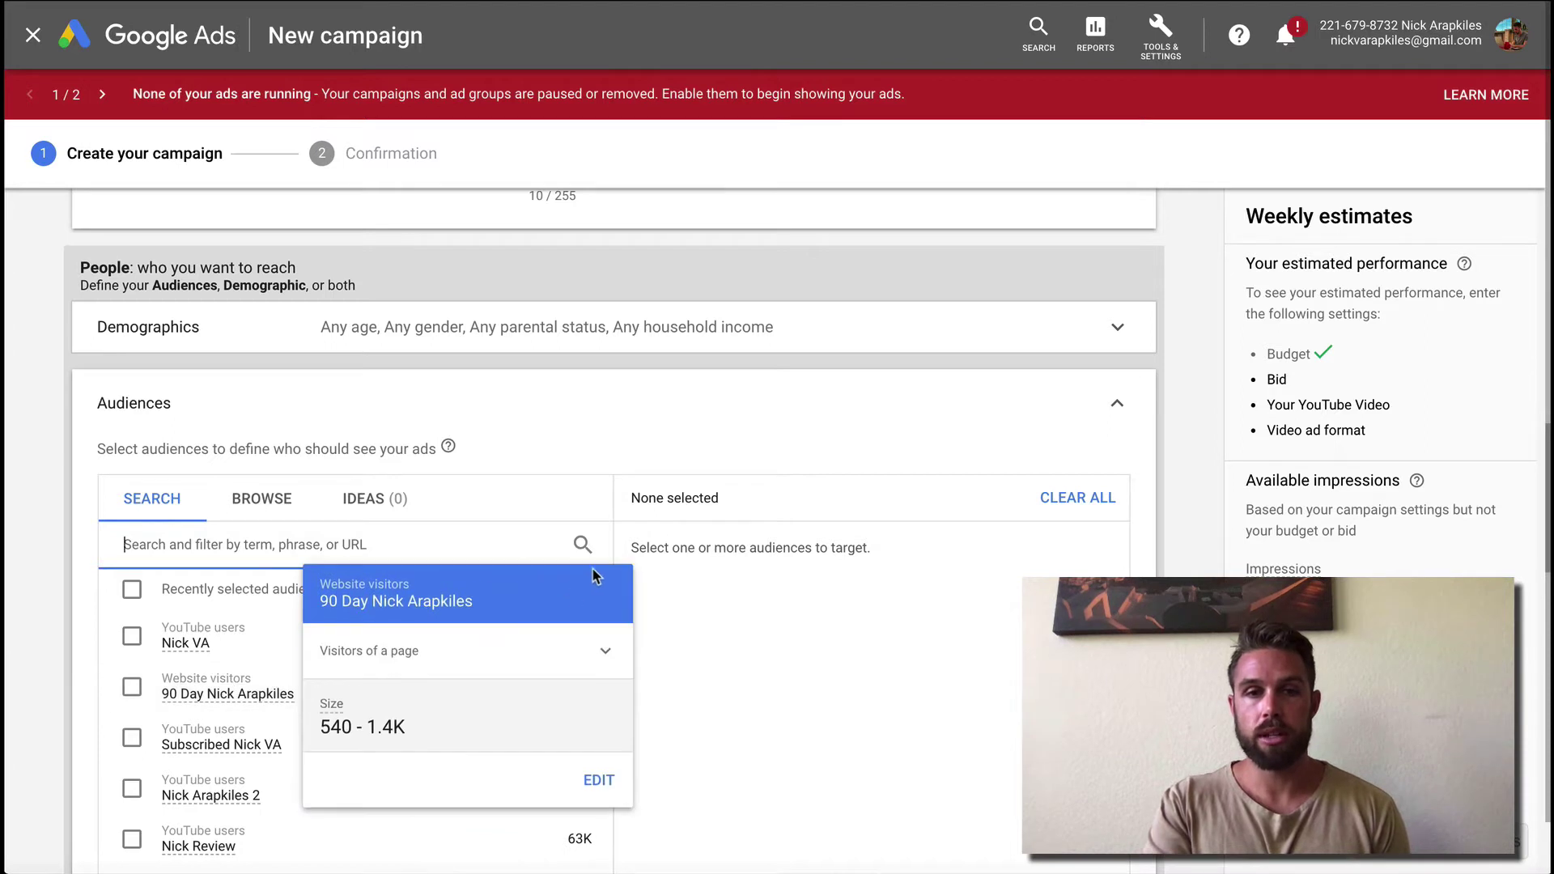
click(1116, 410)
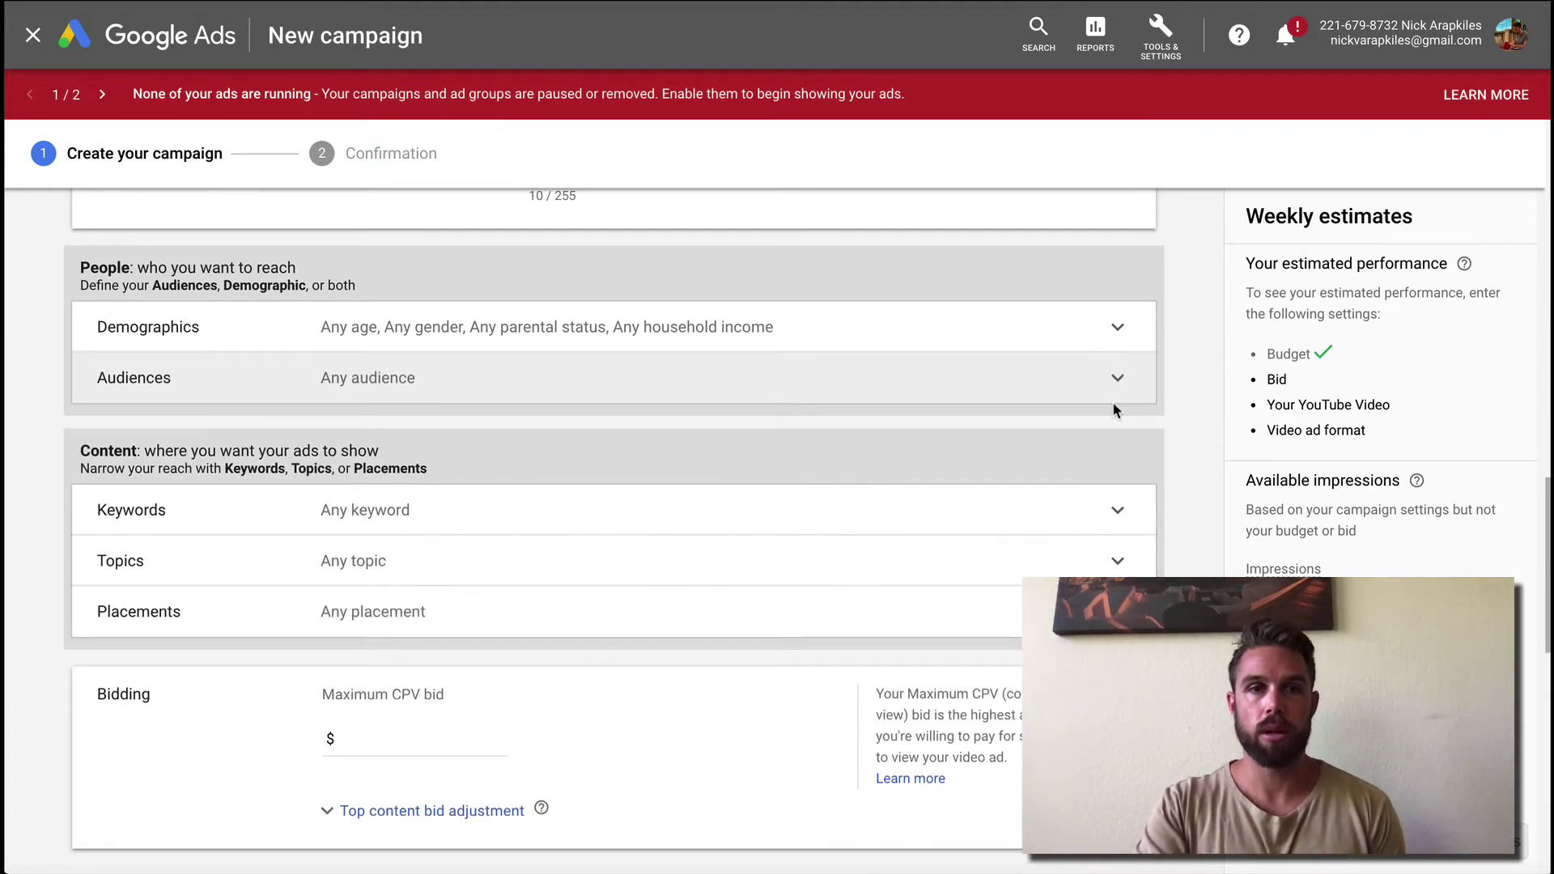
- Review the detailed demographics categories and the affinity audiences available for the ad group
click(938, 402)
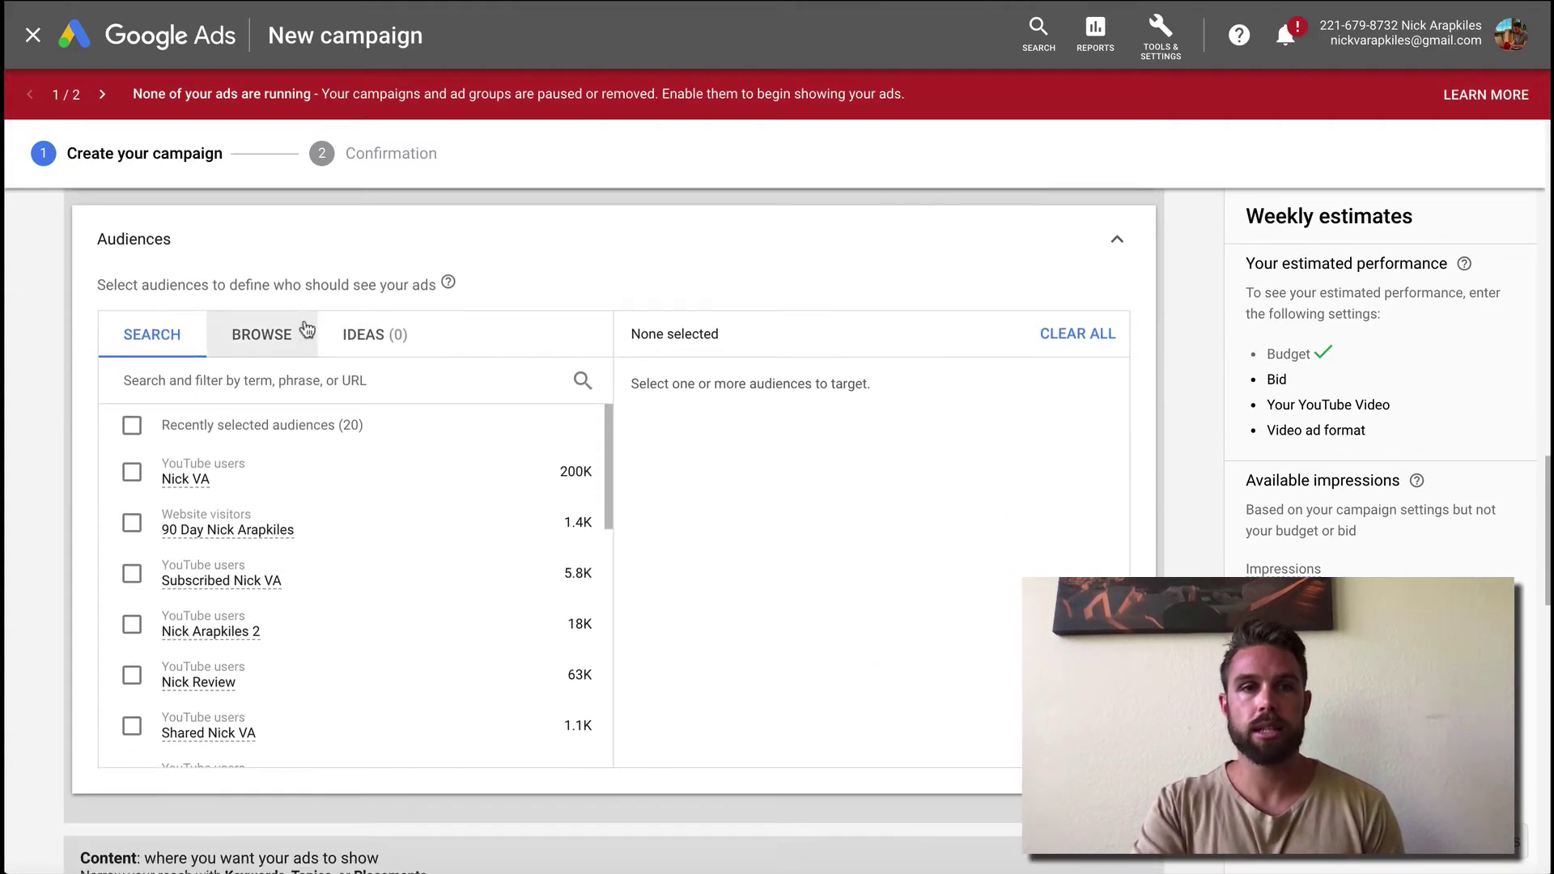
click(277, 325)
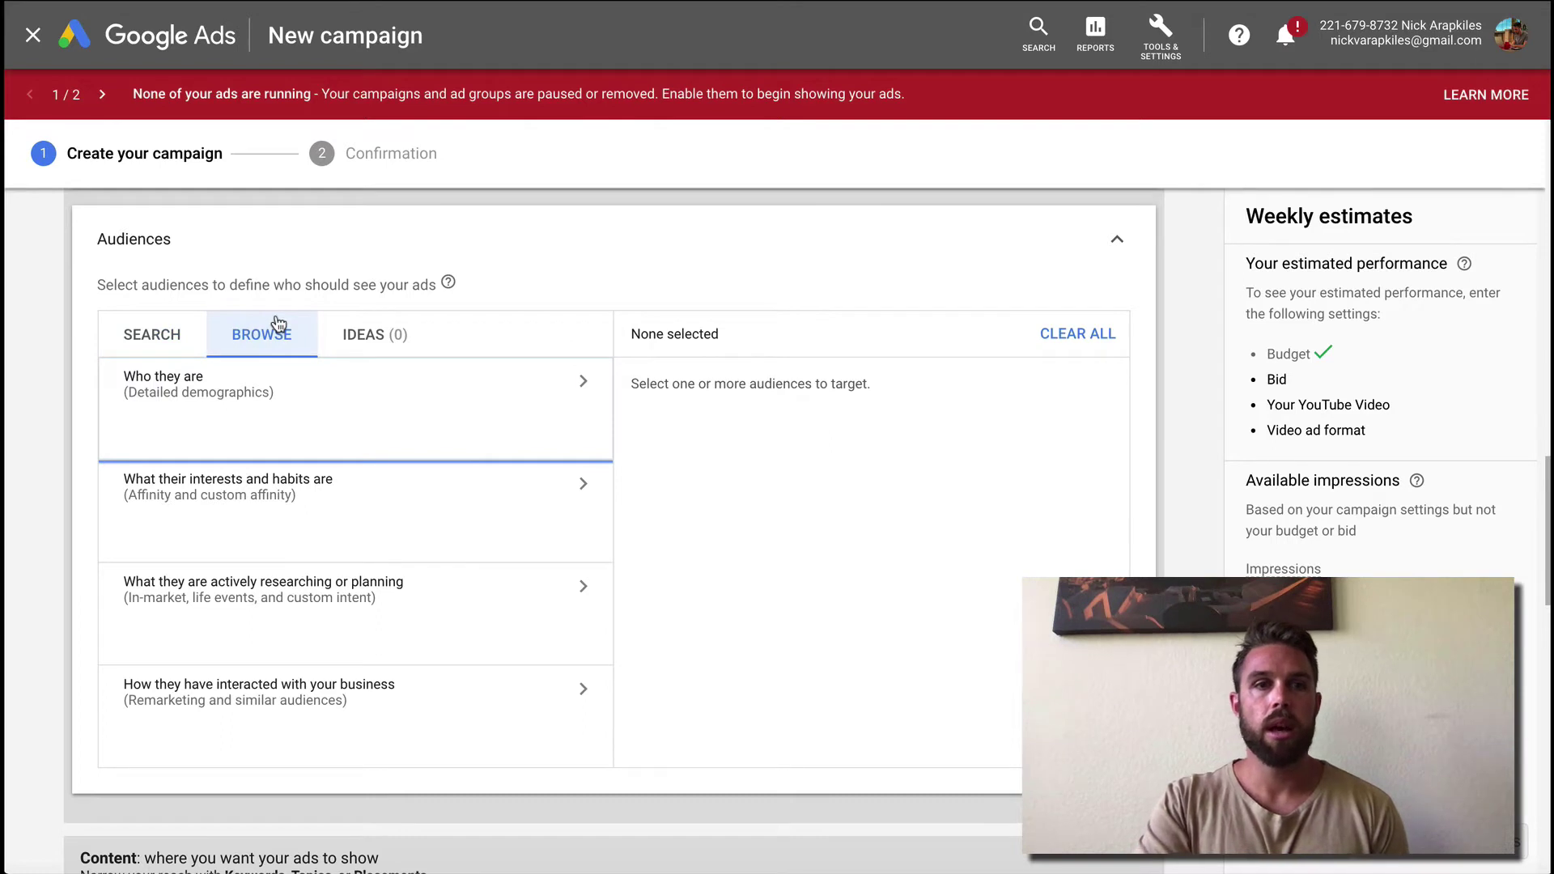
click(488, 440)
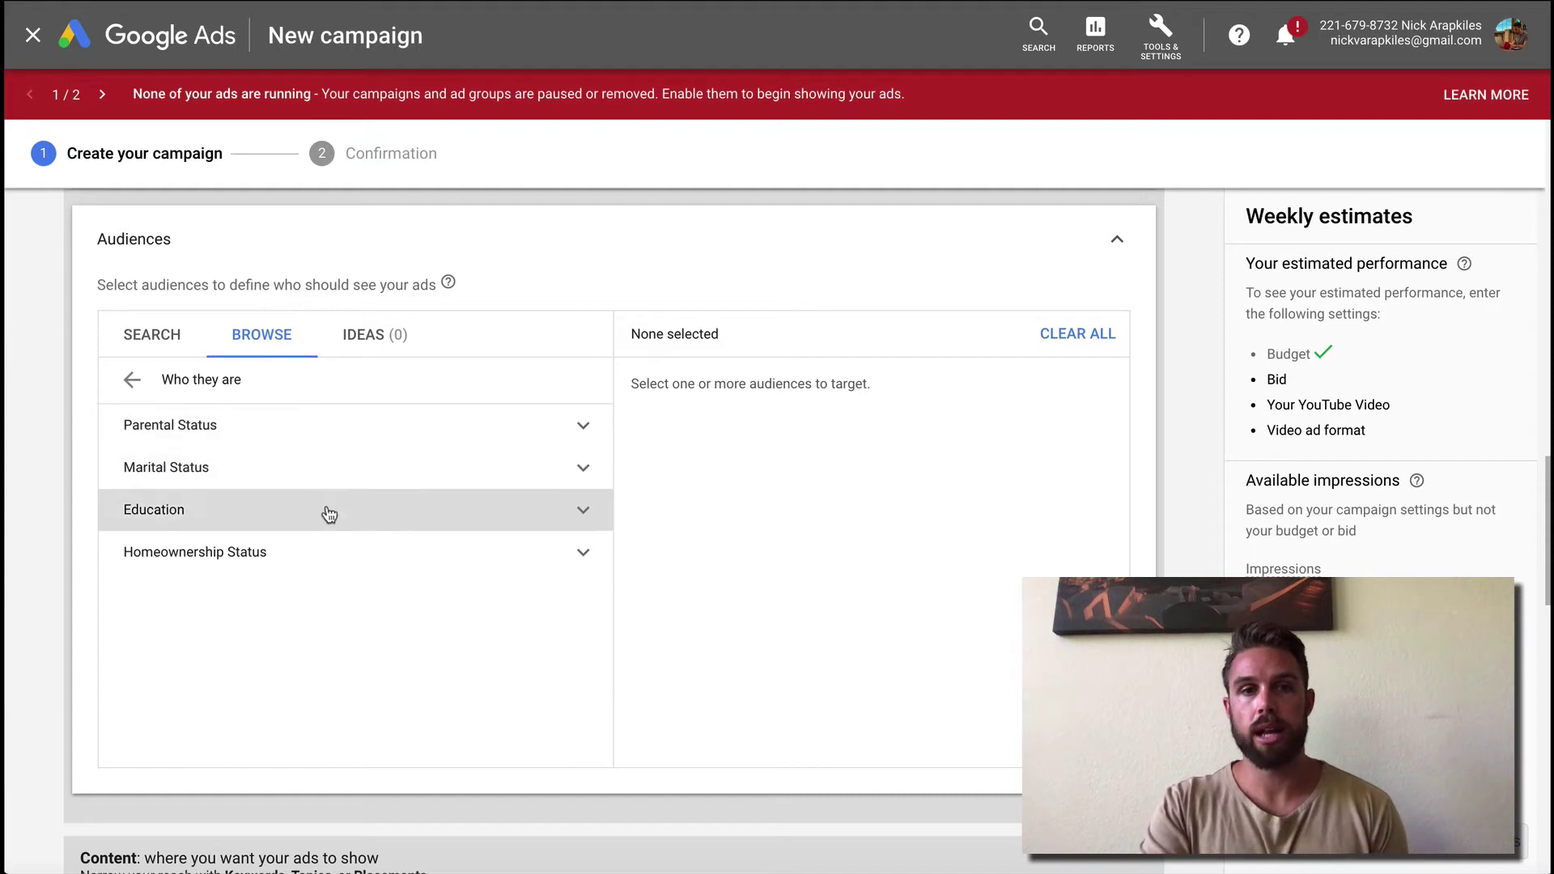
click(132, 380)
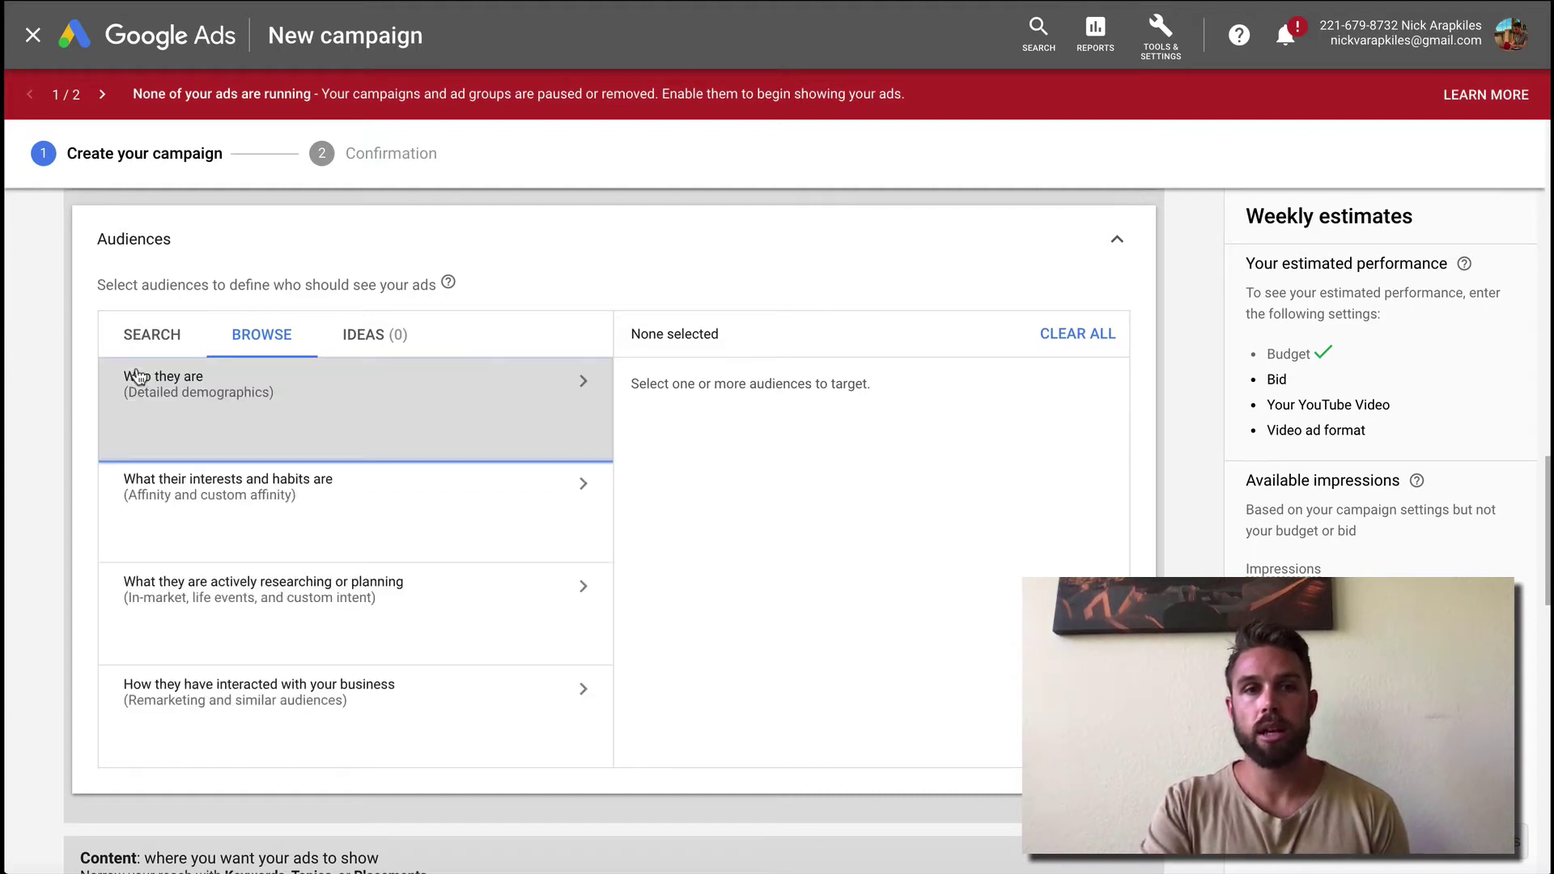
click(379, 523)
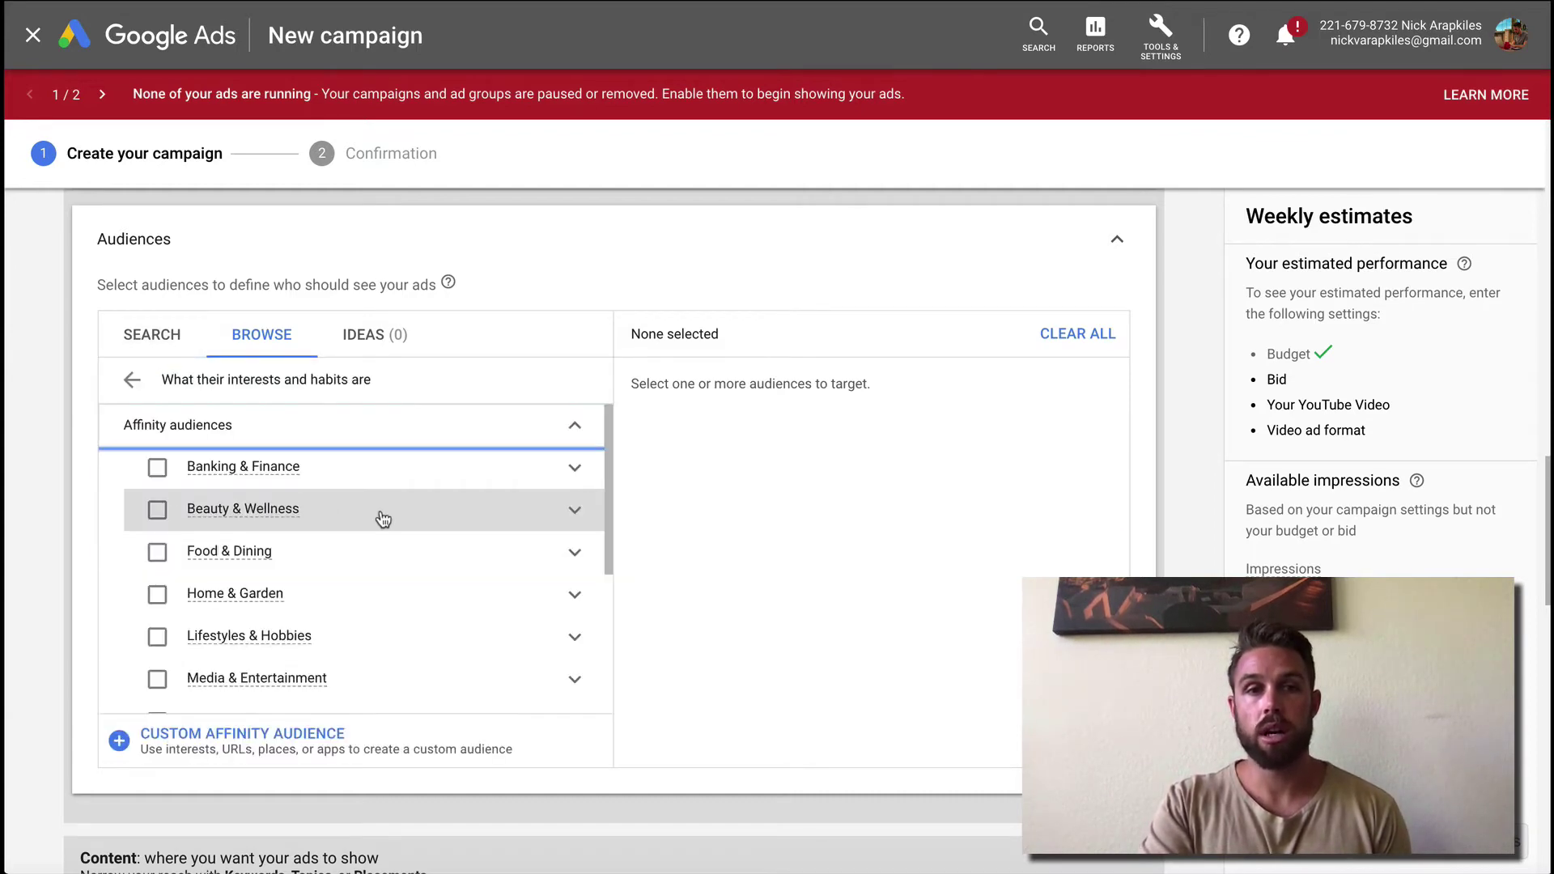
scroll(291, 607, down, 5)
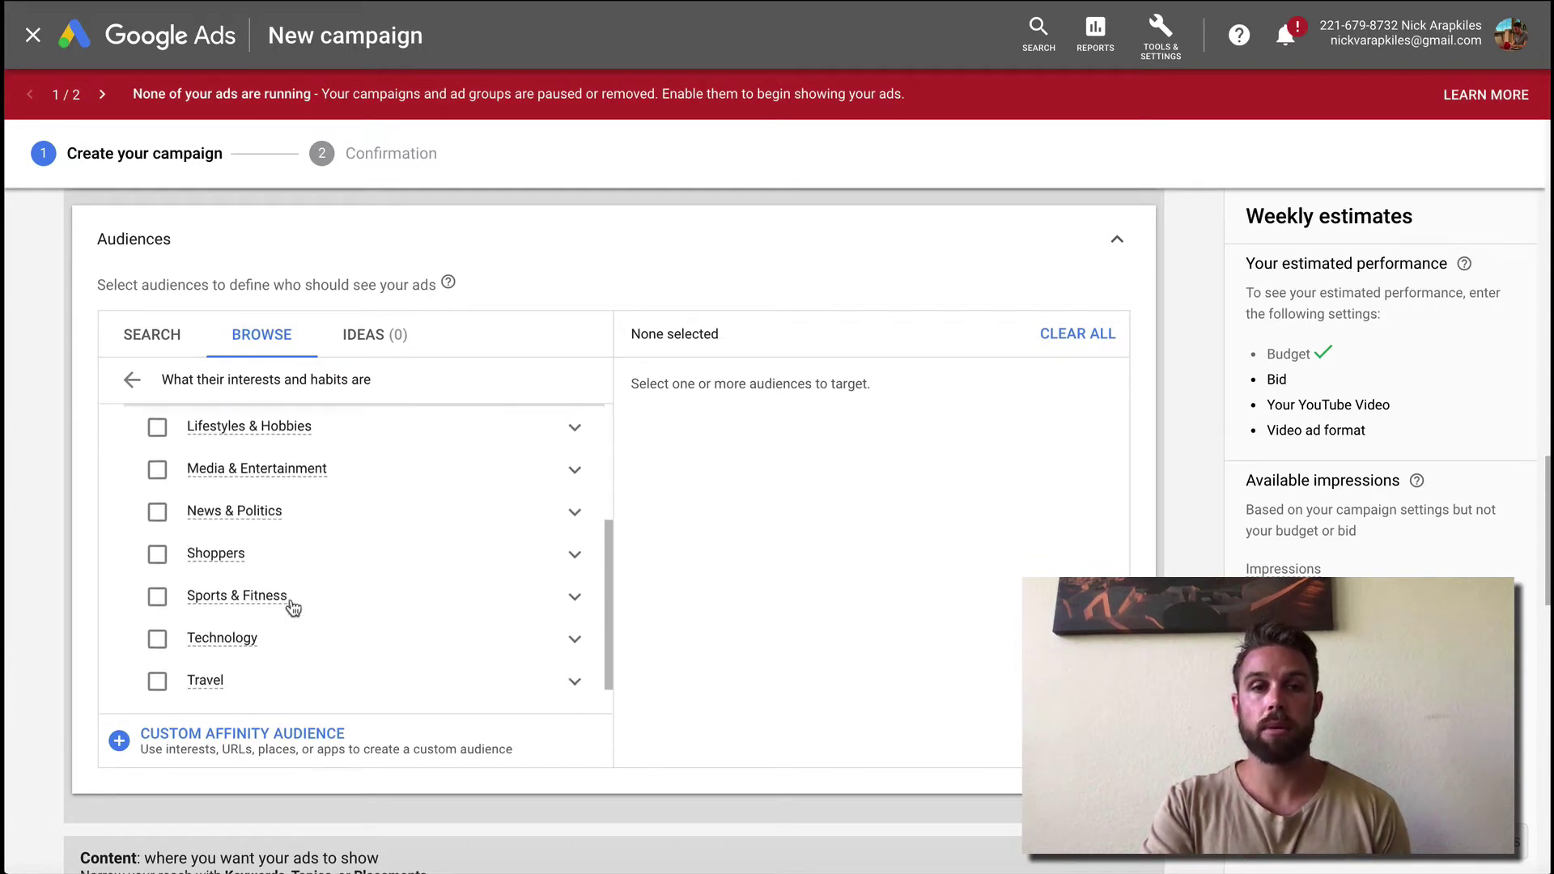
scroll(243, 519, up, 8)
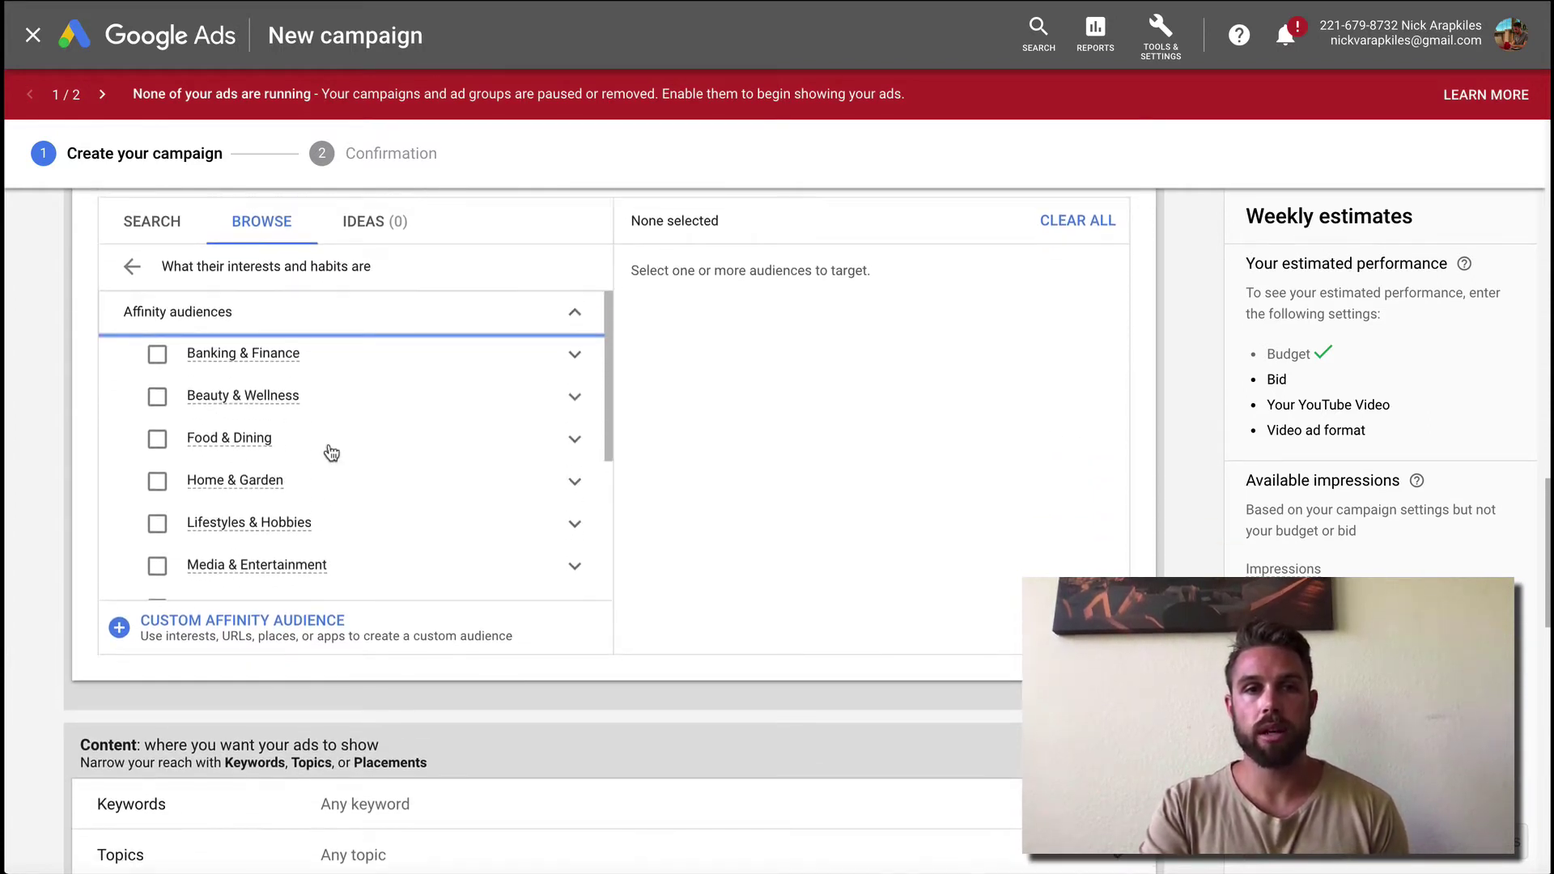
click(132, 491)
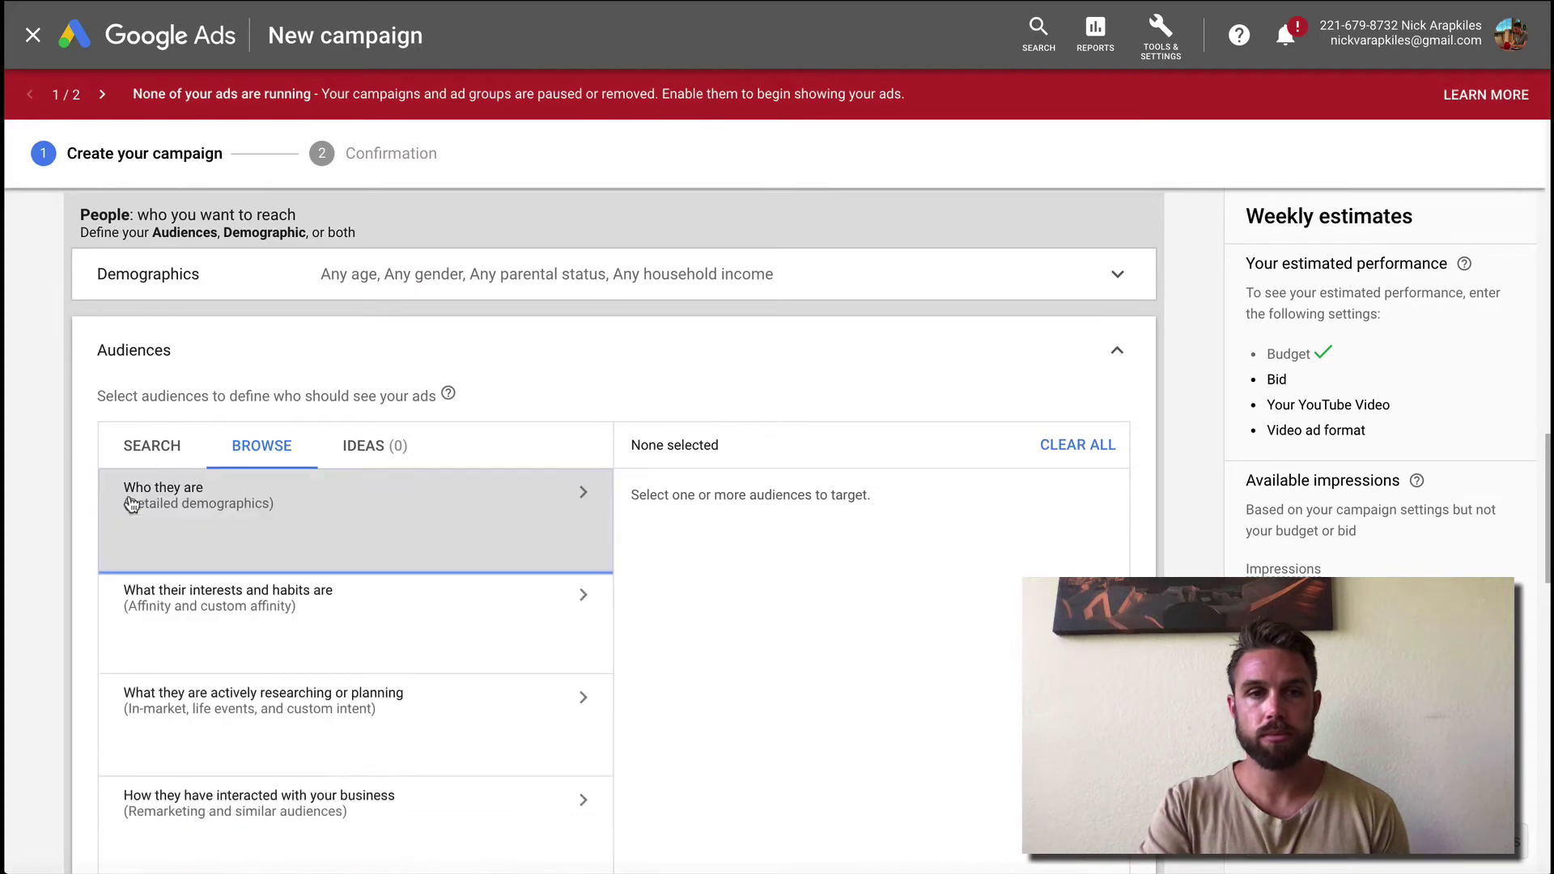
- Browse the in-market audiences under what people are actively researching or planning
scroll(334, 654, down, 1)
click(377, 660)
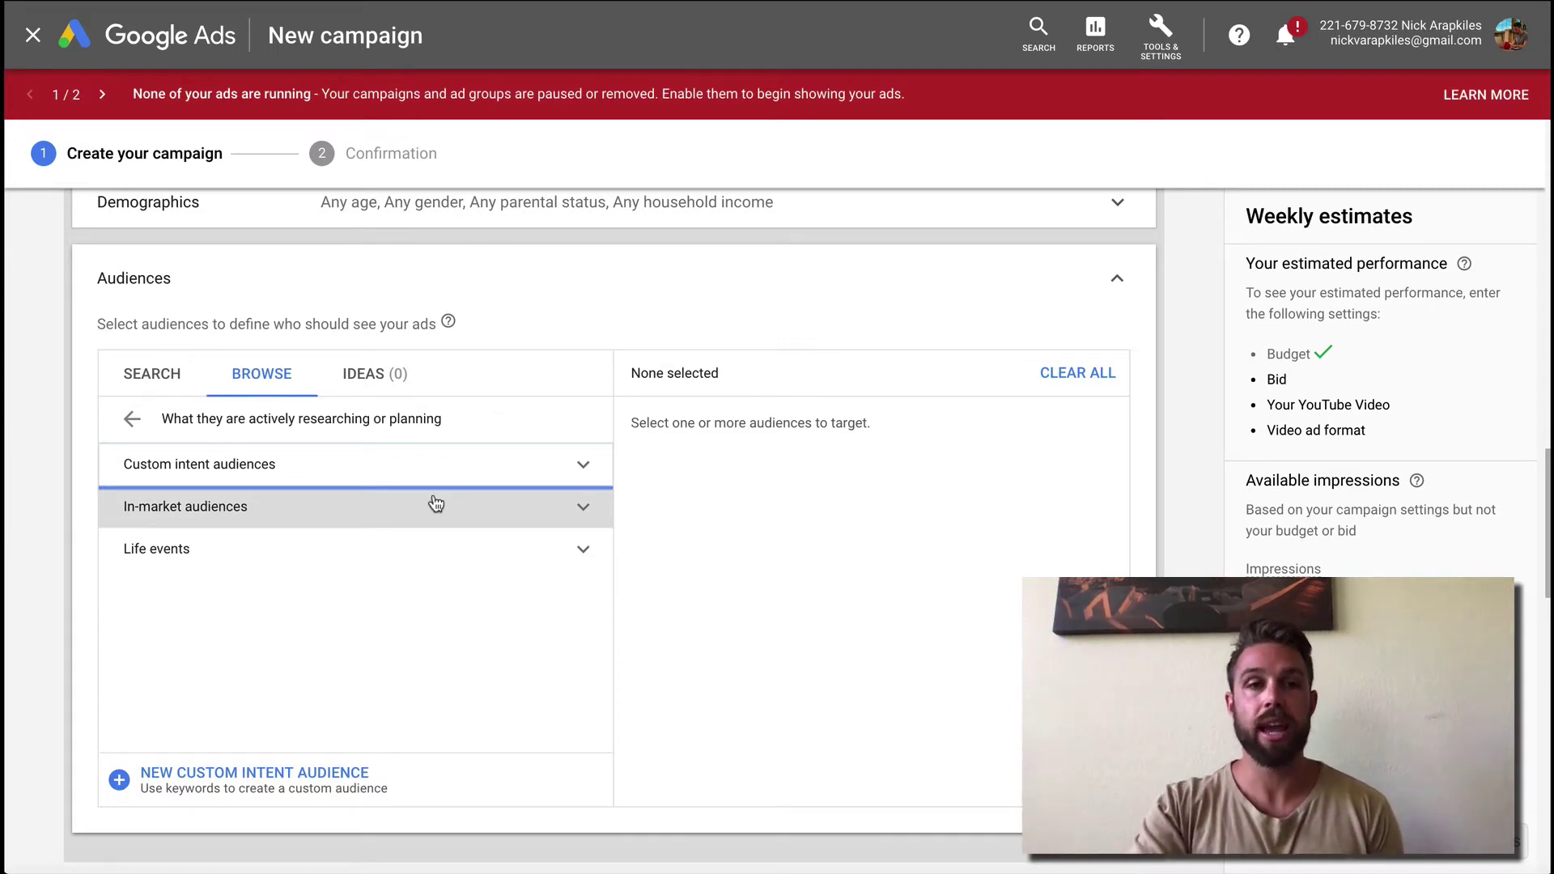
click(436, 504)
scroll(318, 652, down, 2)
scroll(319, 653, down, 2)
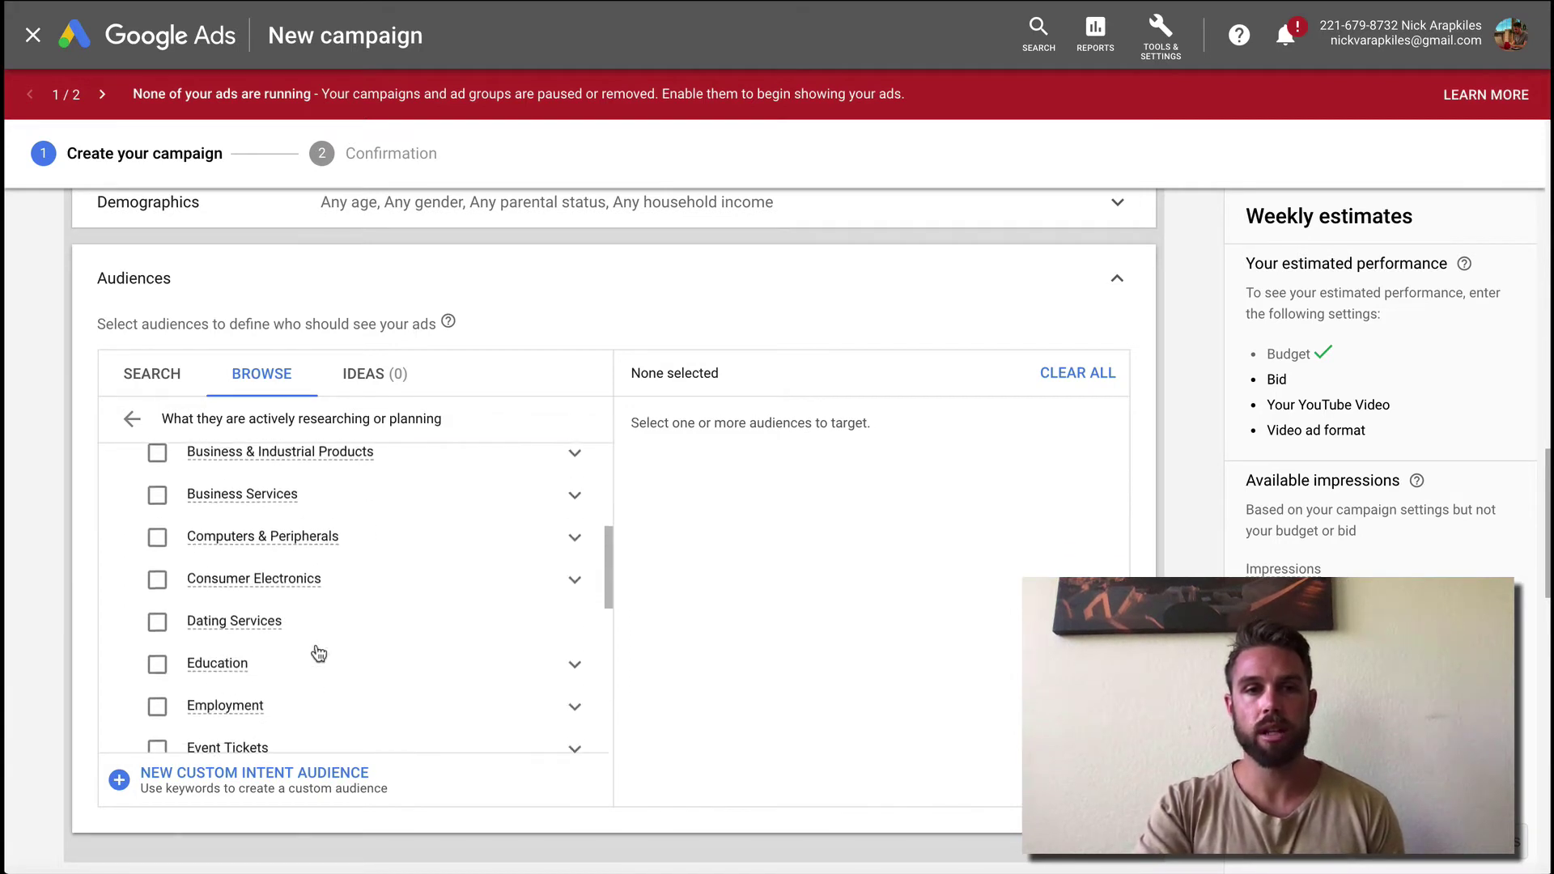
scroll(314, 653, up, 6)
scroll(523, 398, down, 2)
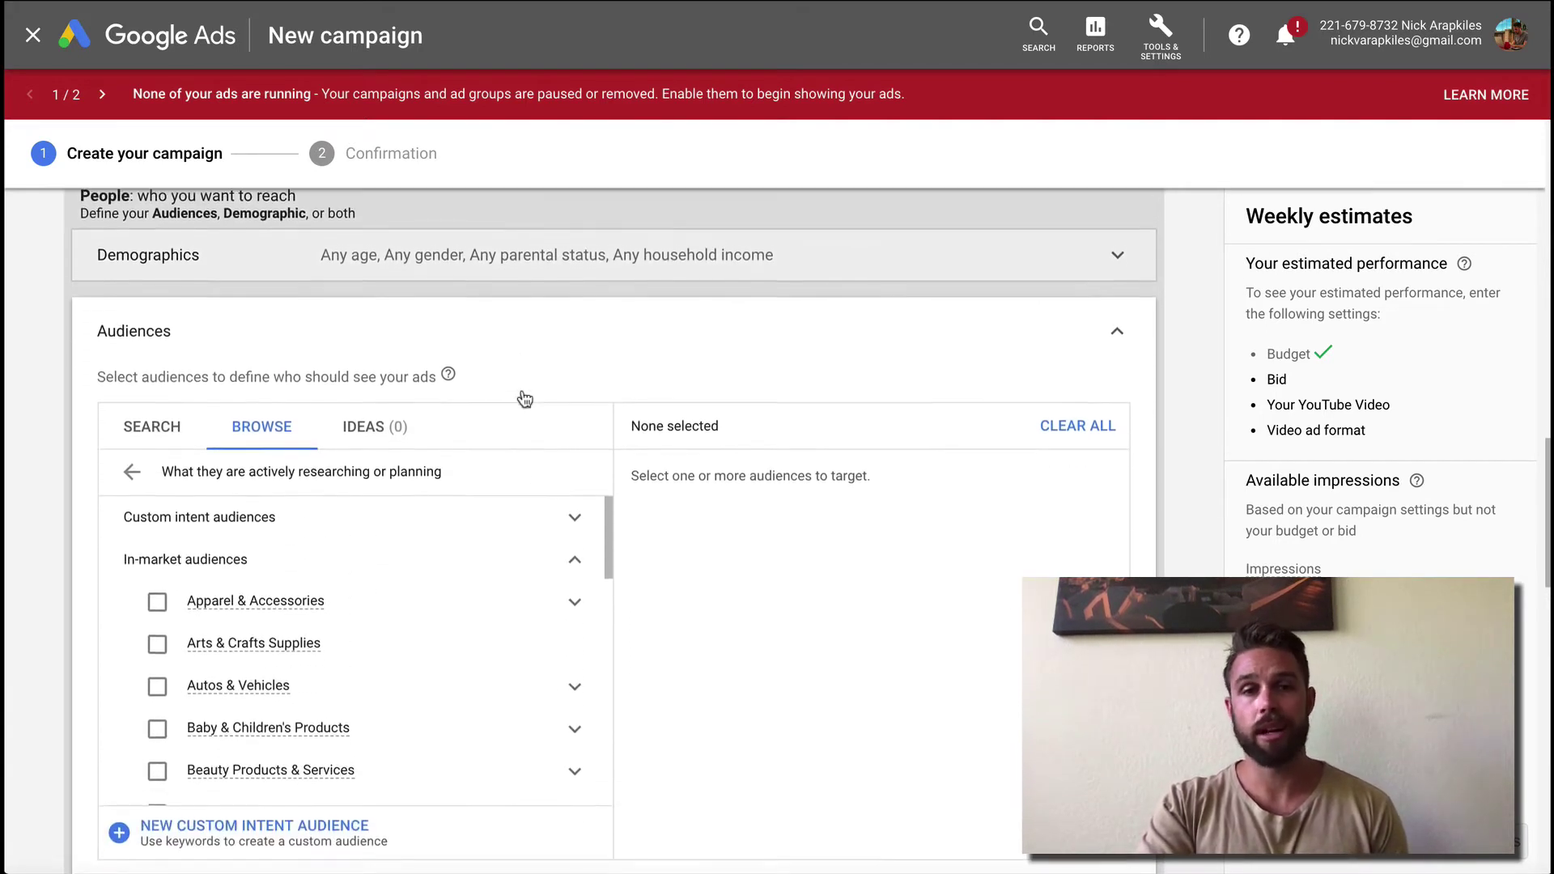
click(134, 473)
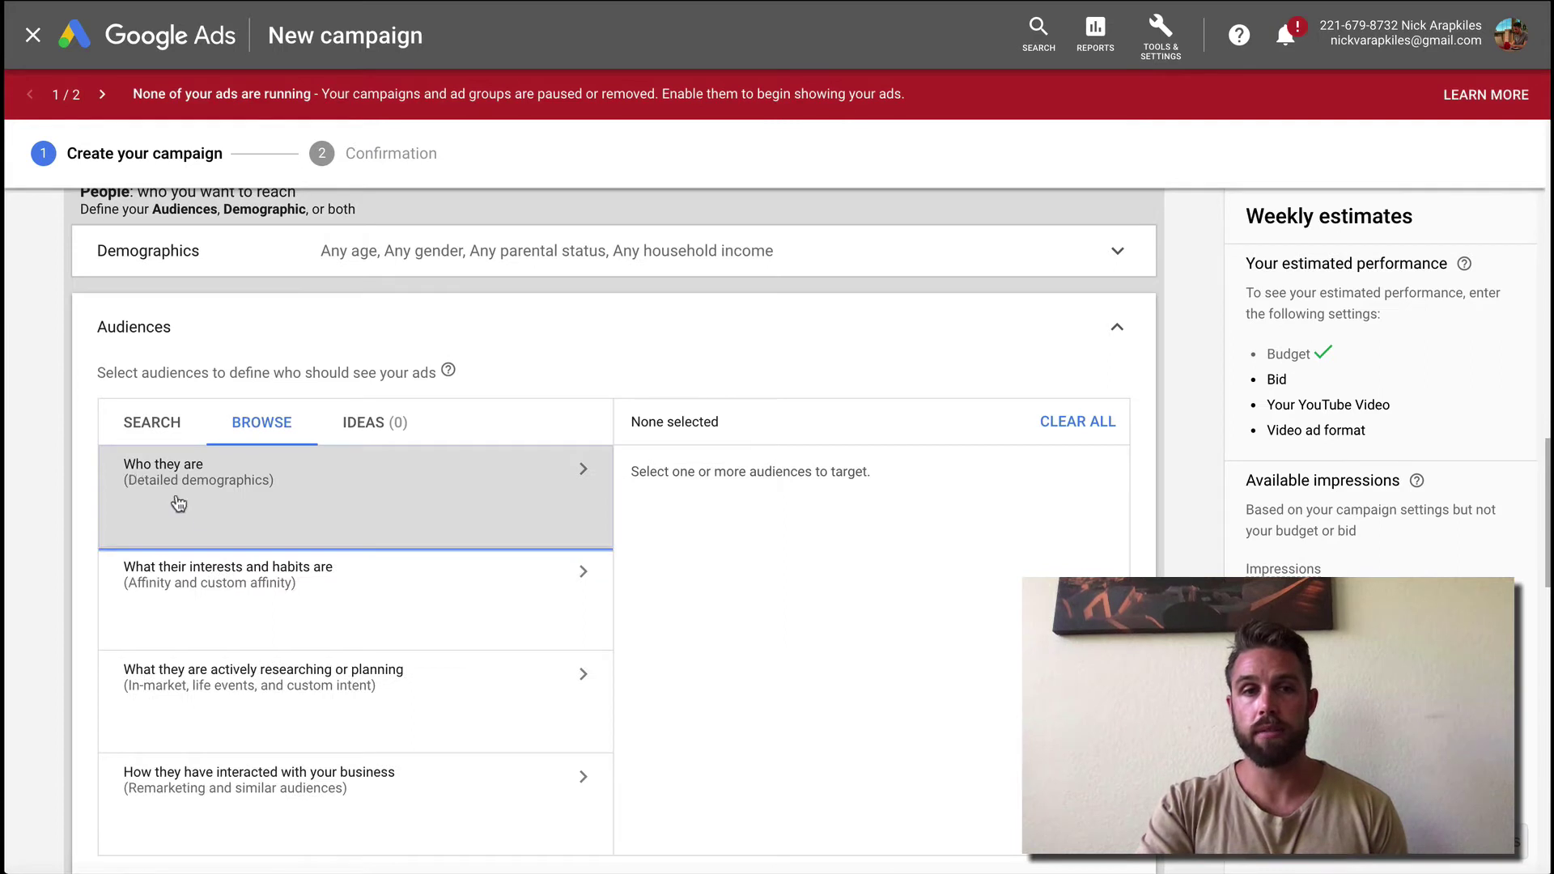
- Review the remarketing audience categories for business interactions, including combined lists, website visitors and YouTube users
scroll(340, 640, down, 1)
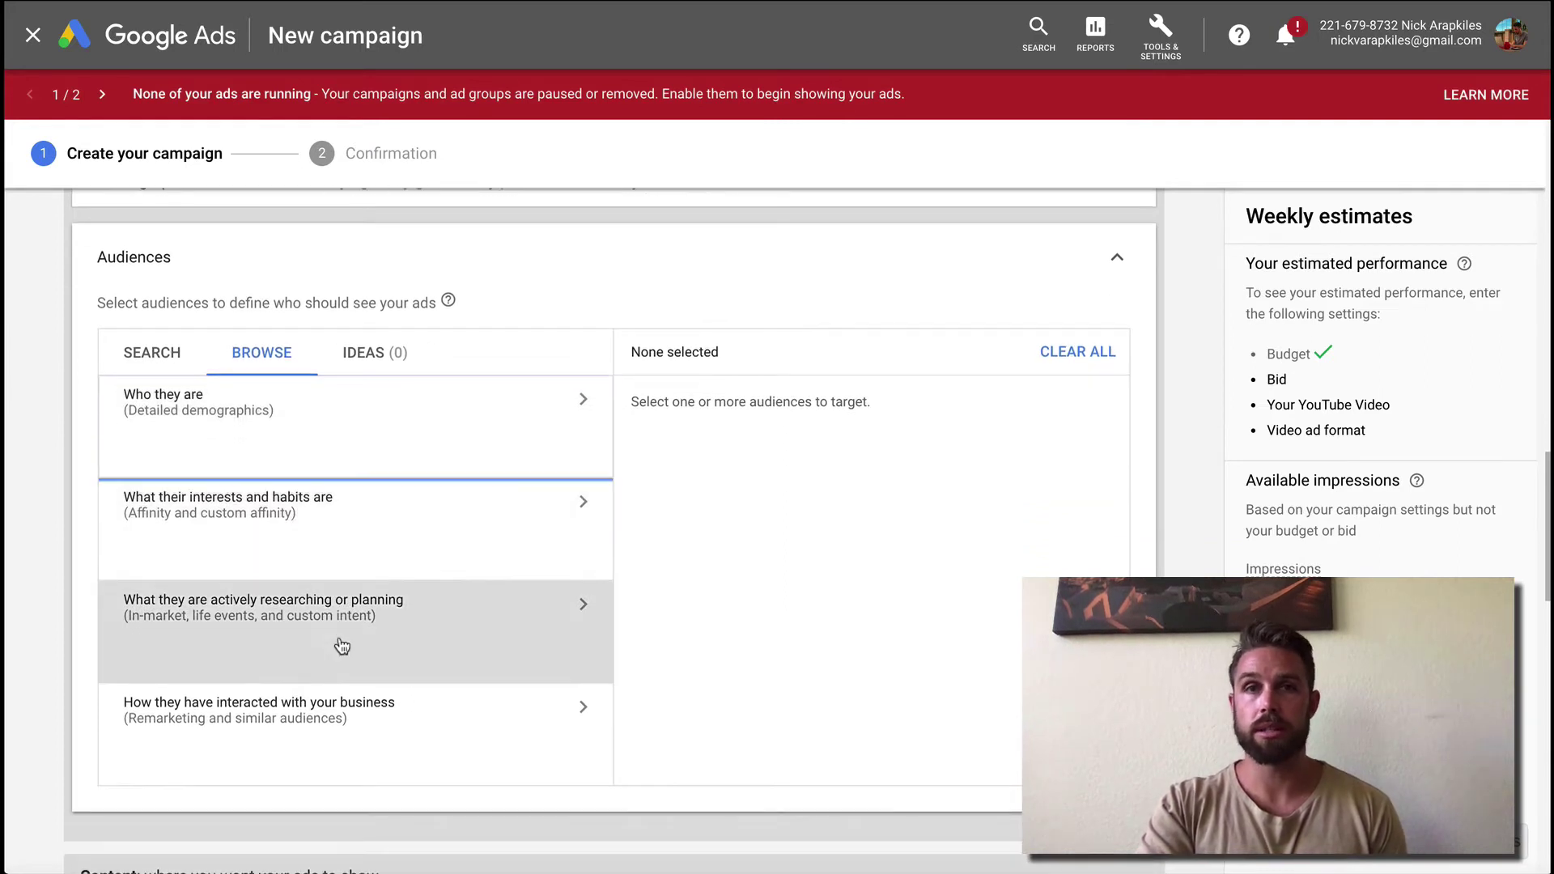
click(429, 724)
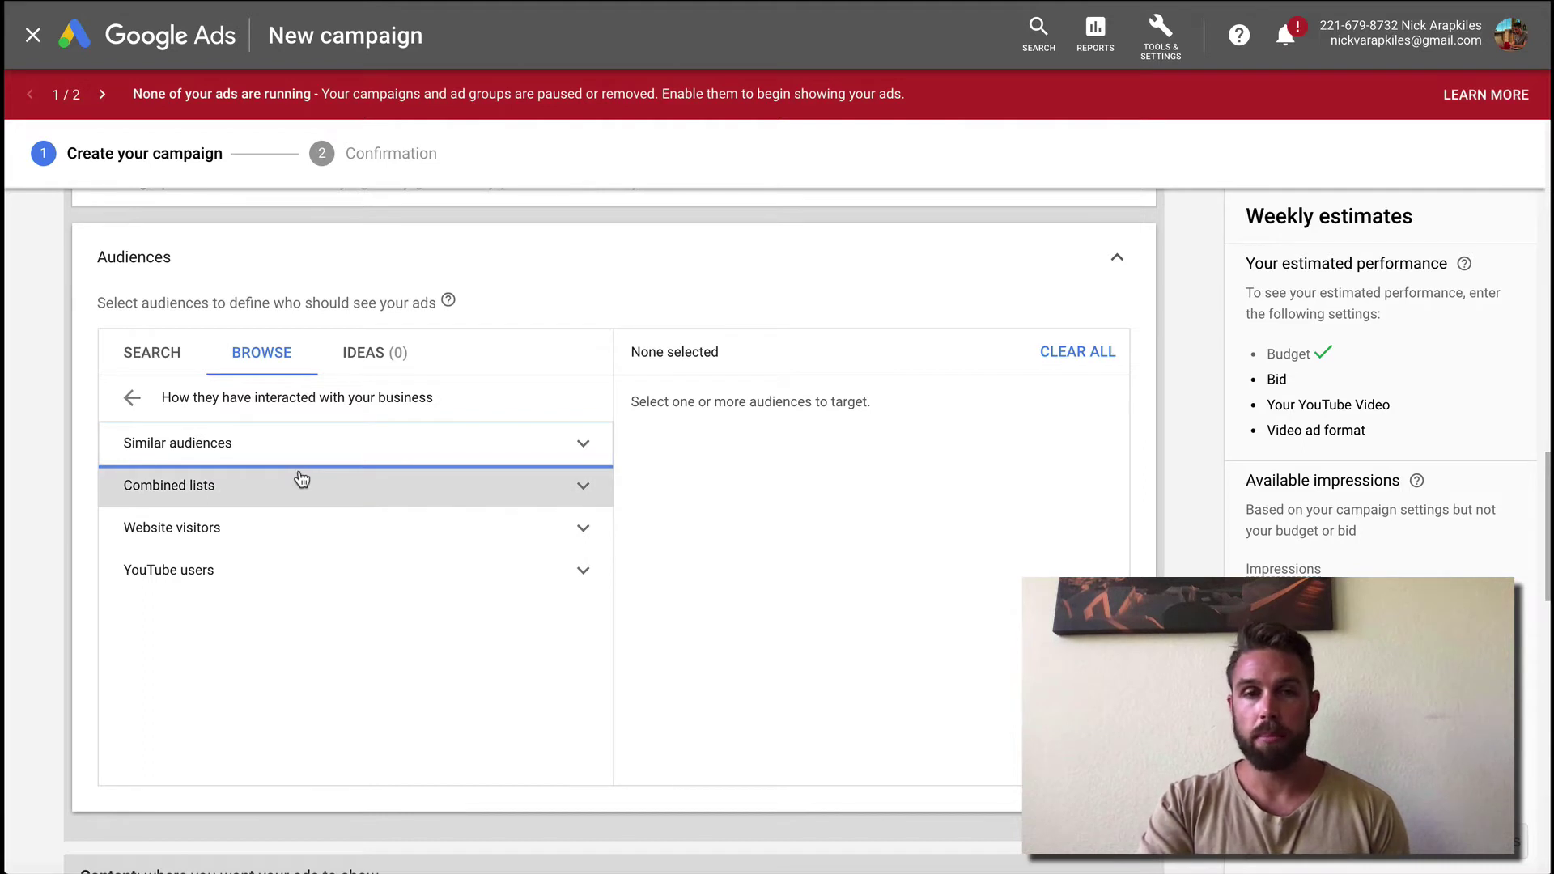
click(274, 526)
click(272, 527)
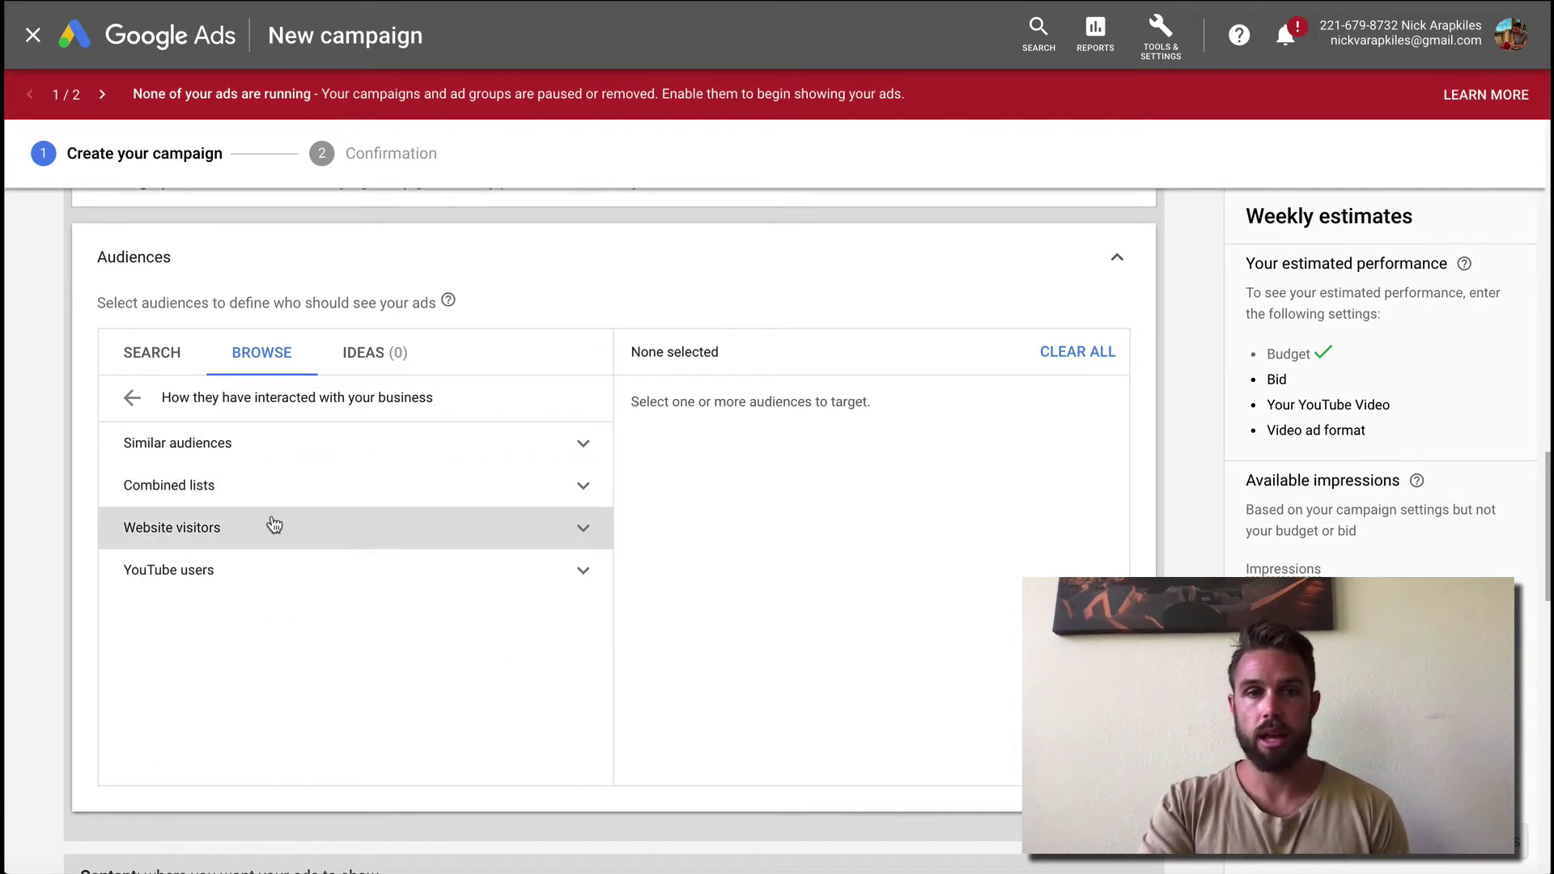
click(264, 566)
click(264, 566)
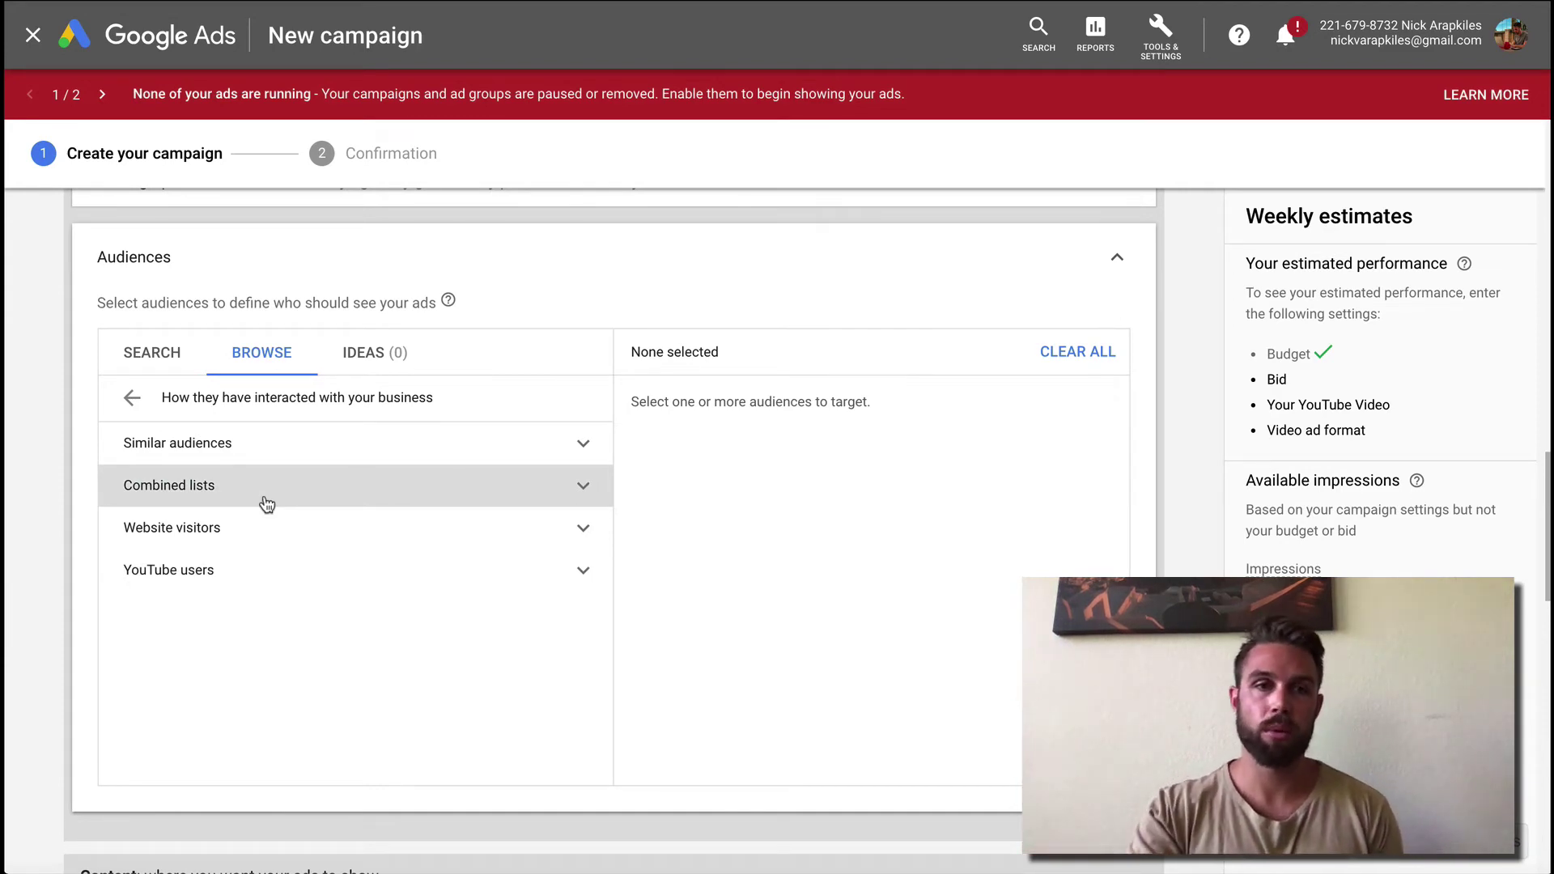
click(267, 505)
click(267, 504)
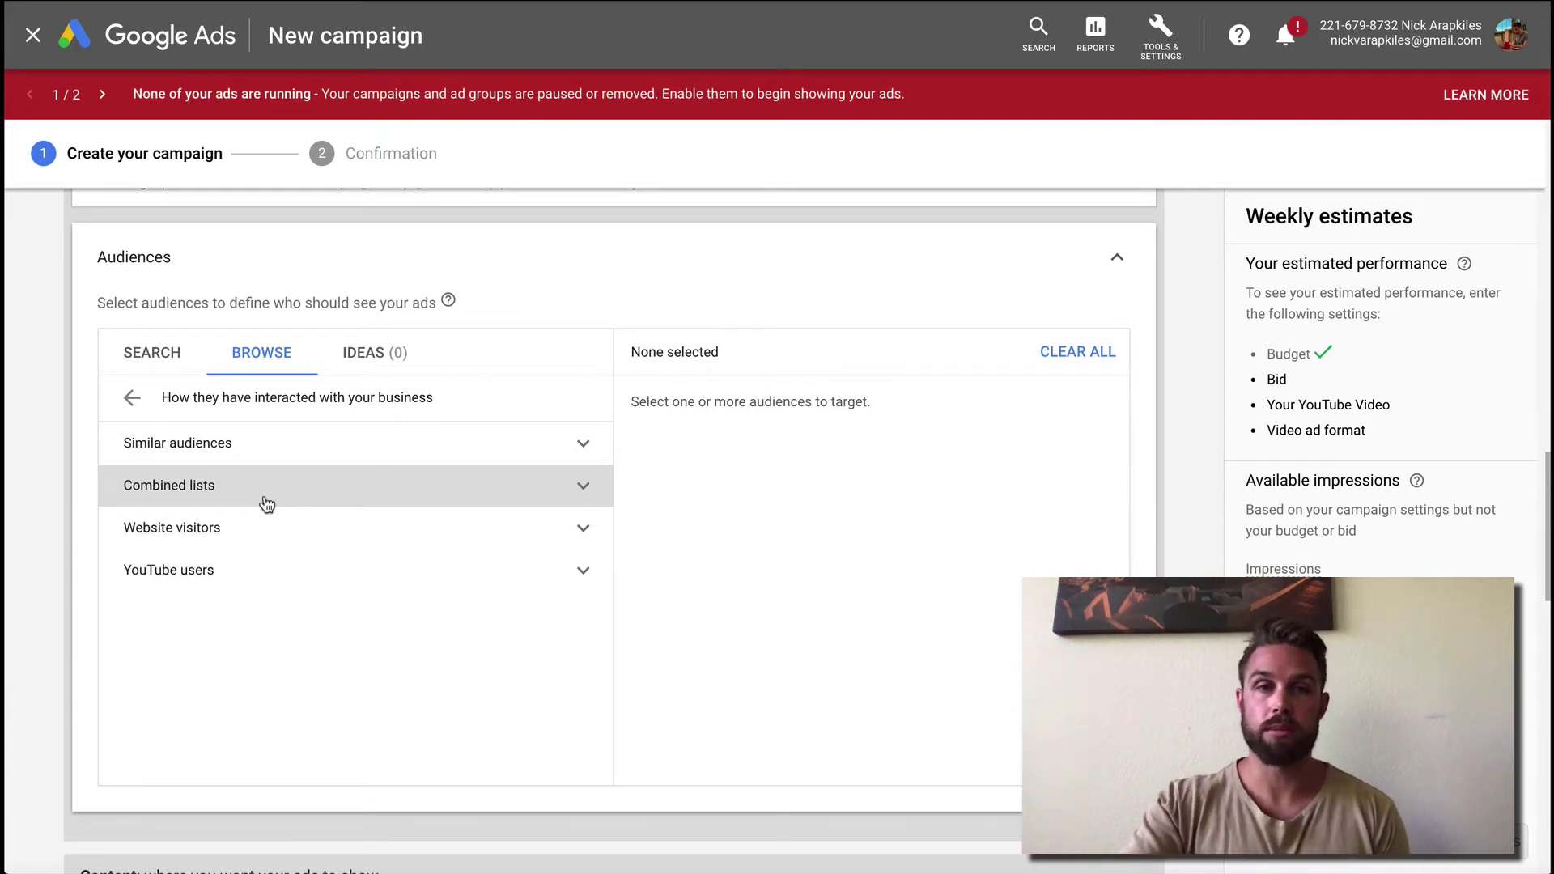
- Add the exact match keyword [how to get abs] and the phrase match keyword "how to get abs" to the ad group
scroll(644, 578, down, 2)
scroll(643, 577, down, 6)
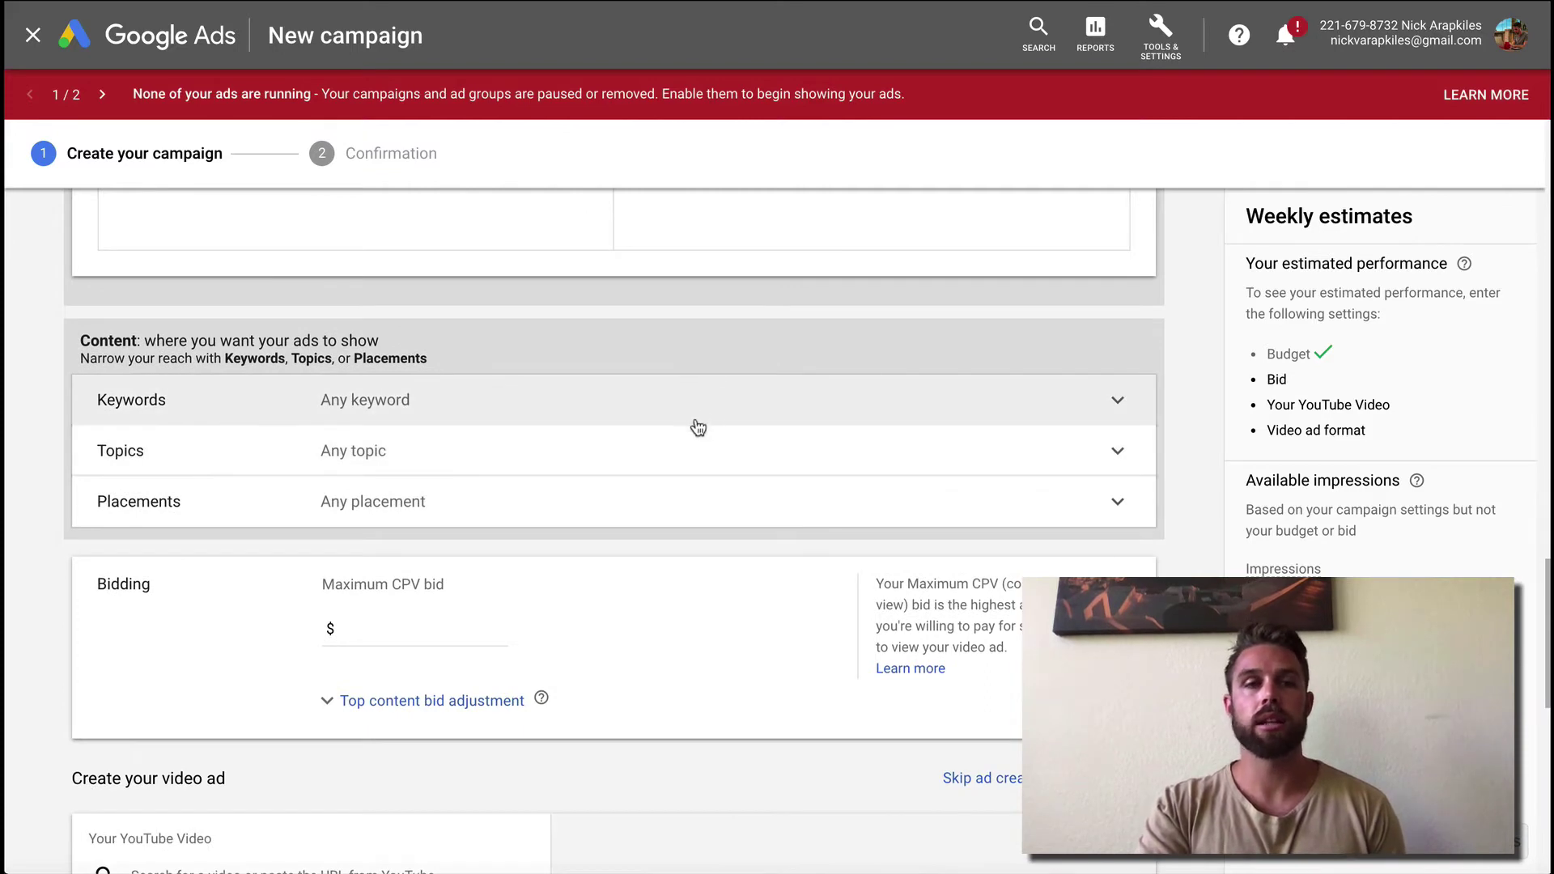
scroll(695, 425, up, 1)
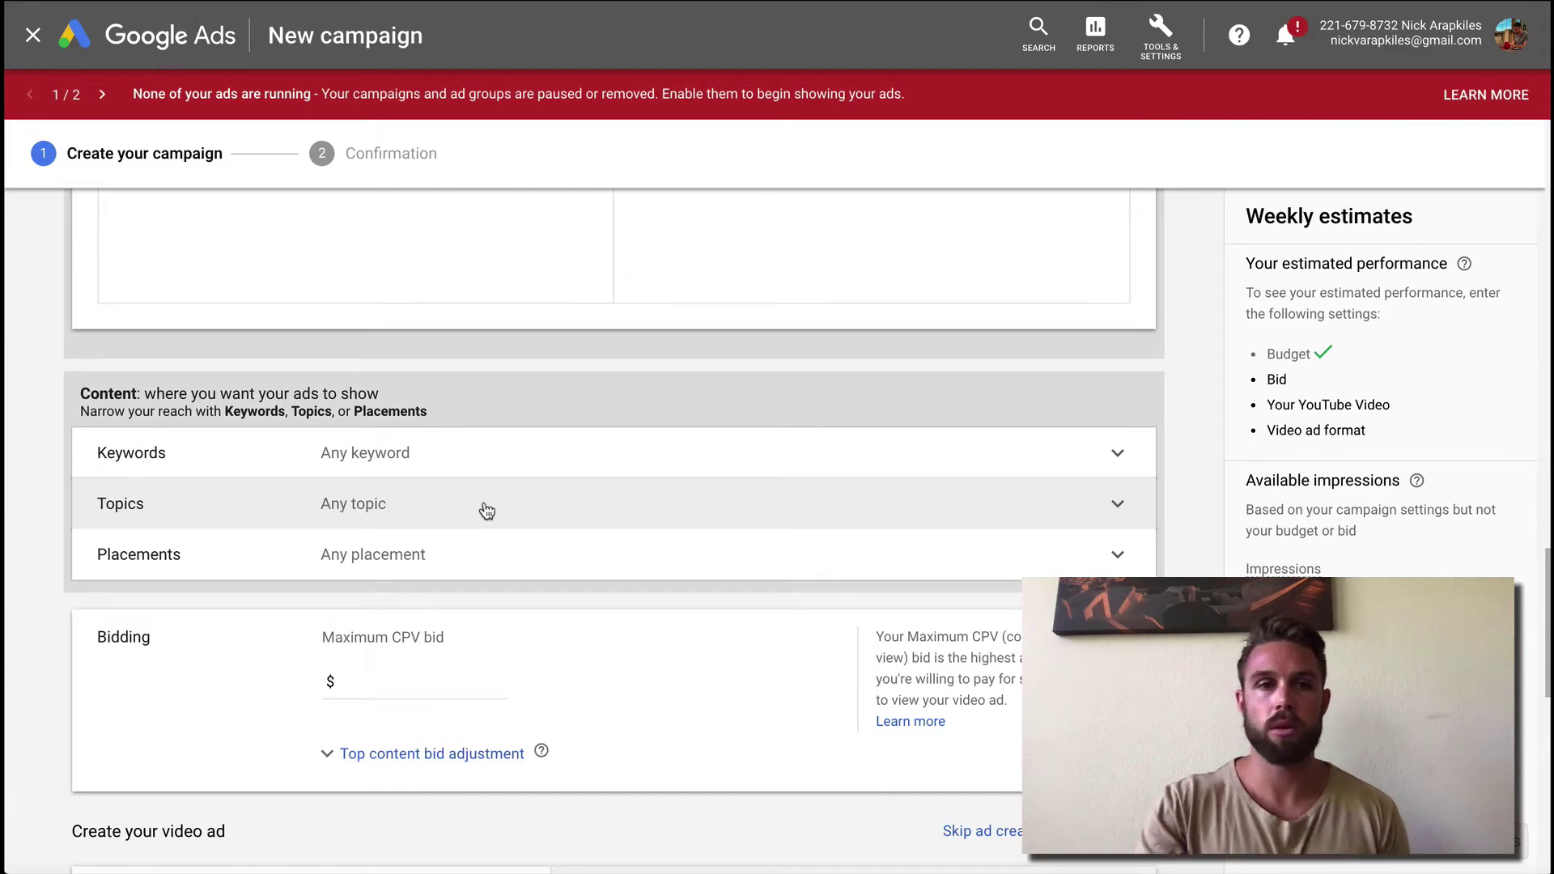
click(504, 451)
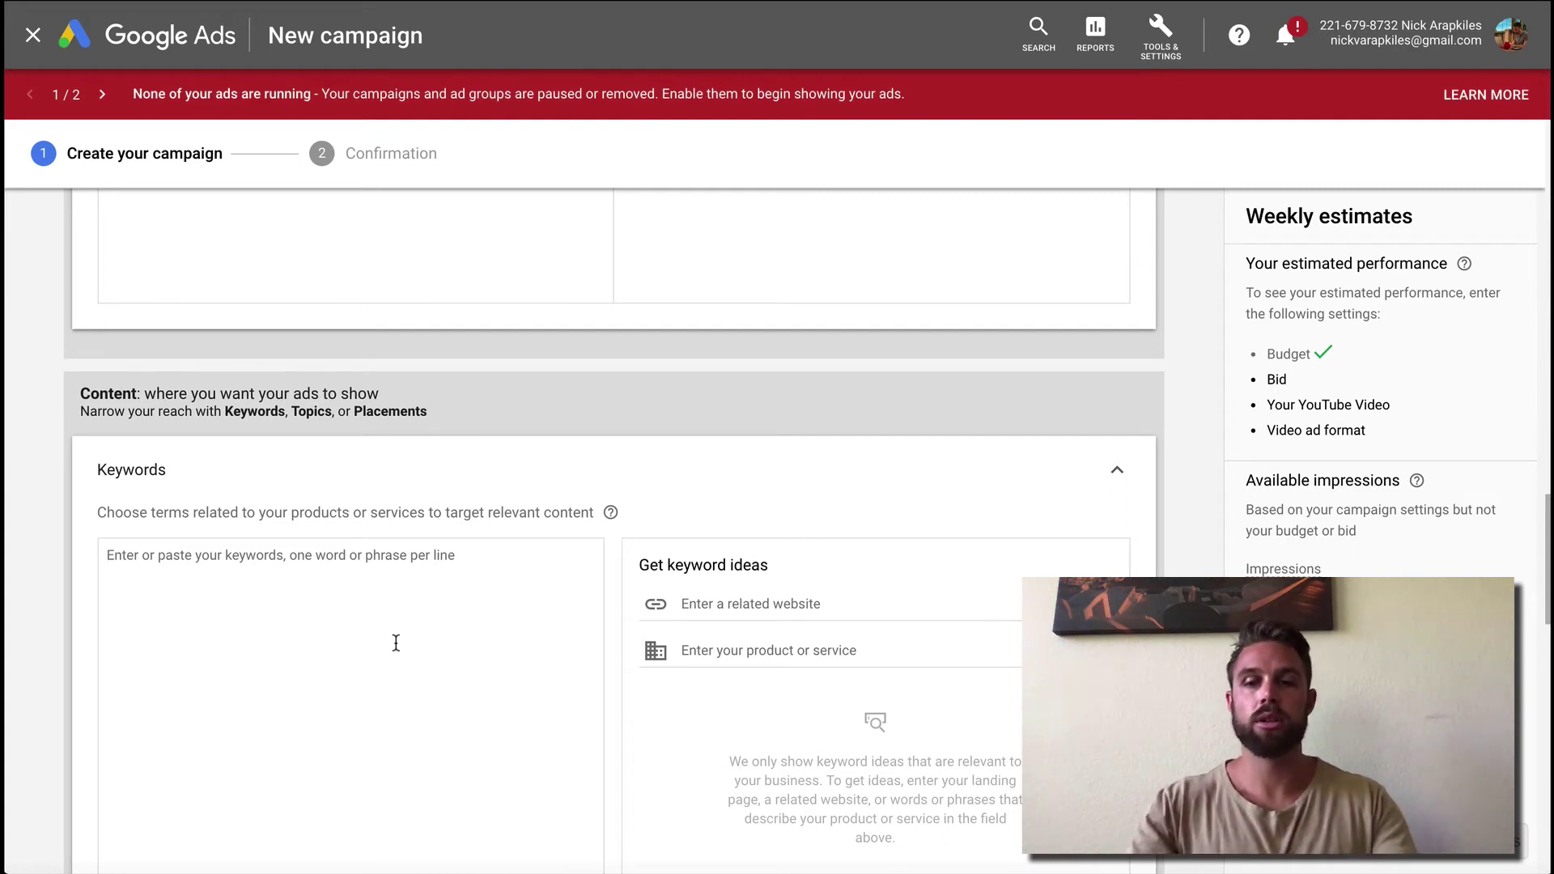
text([)
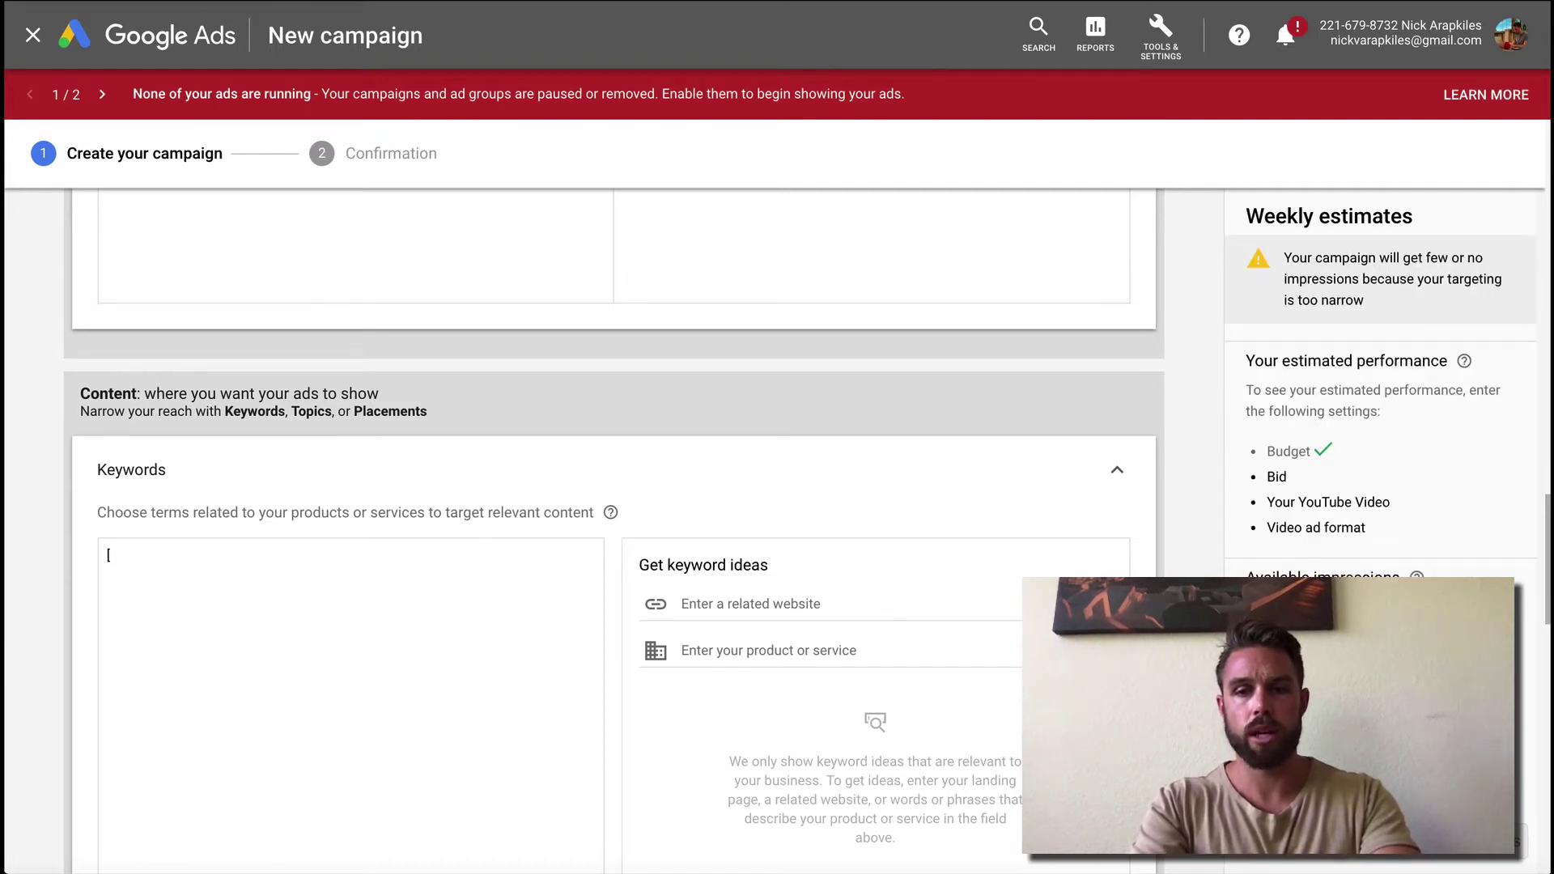
text(how to get abs])
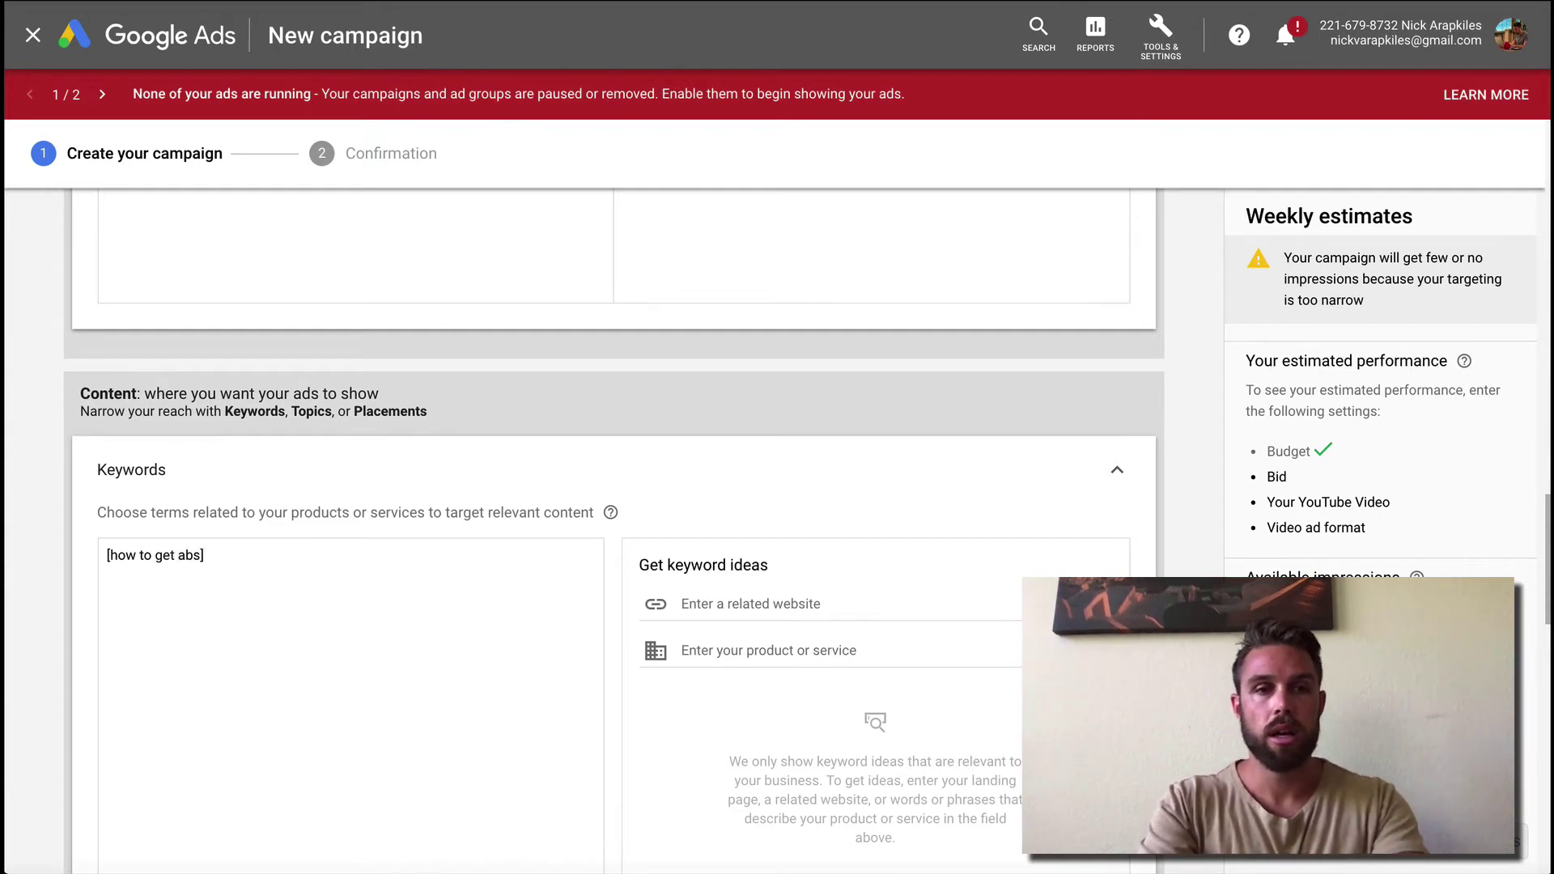
key(Return)
text("jh)
key(BackSpace)
text(how to get a)
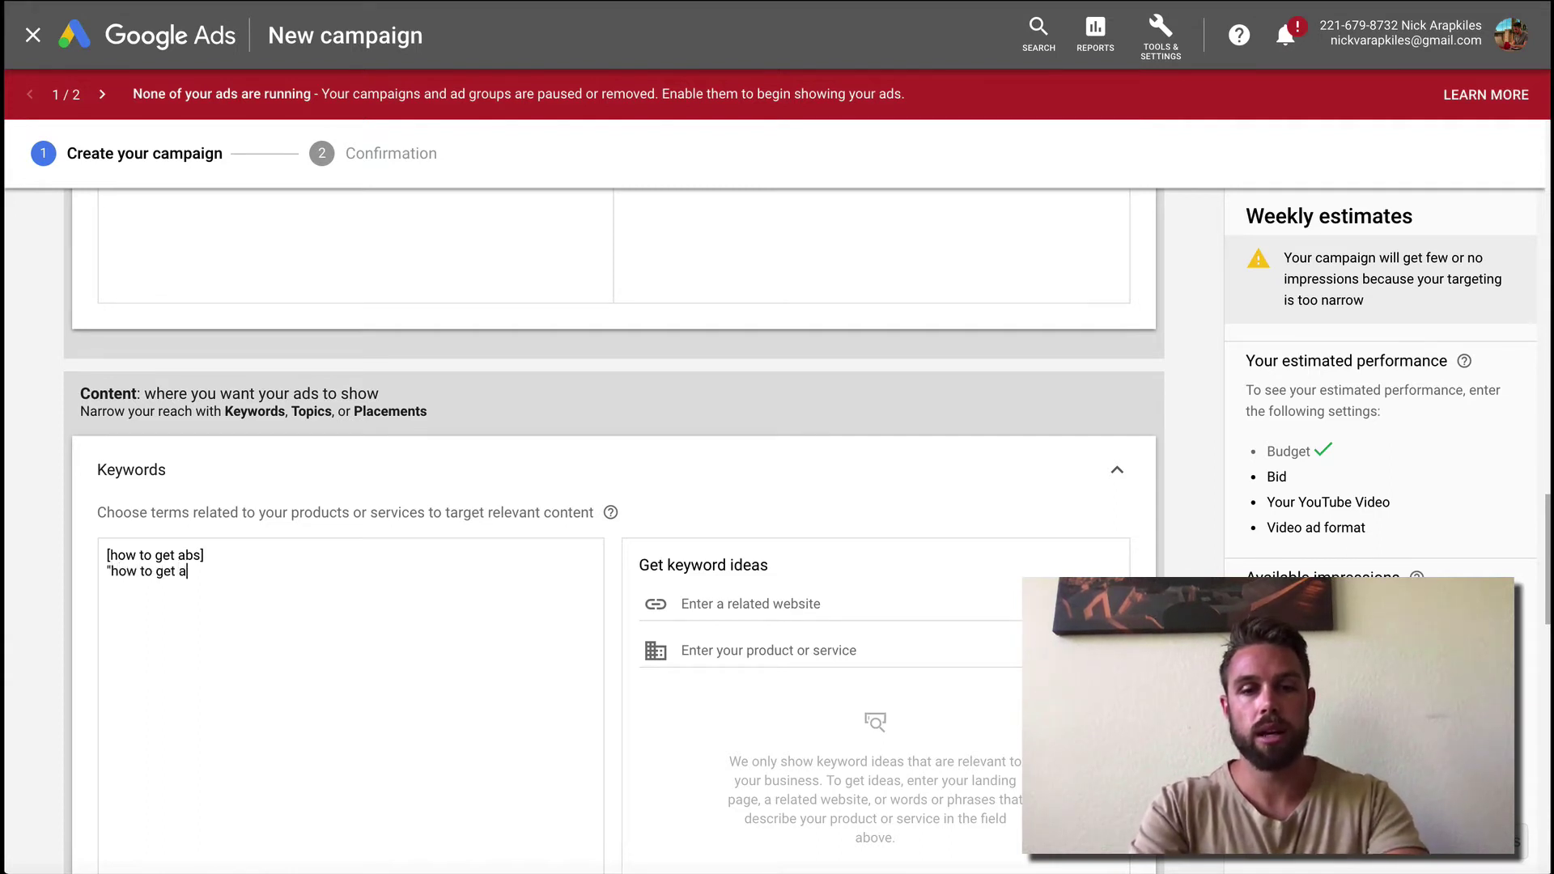
text(bd)
key(BackSpace)
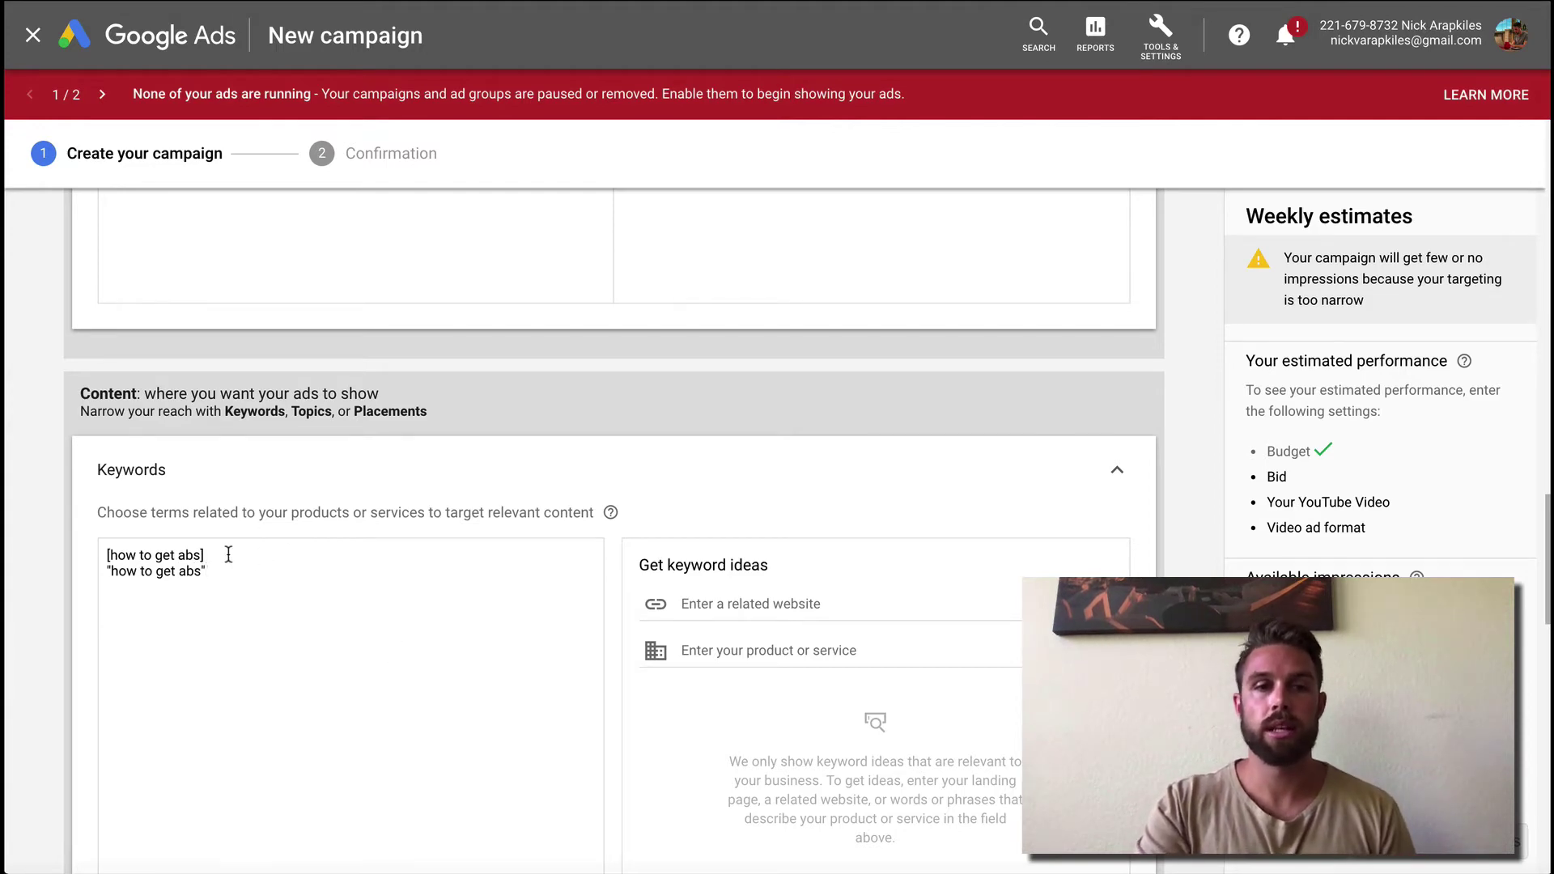
drag(226, 554, 105, 555)
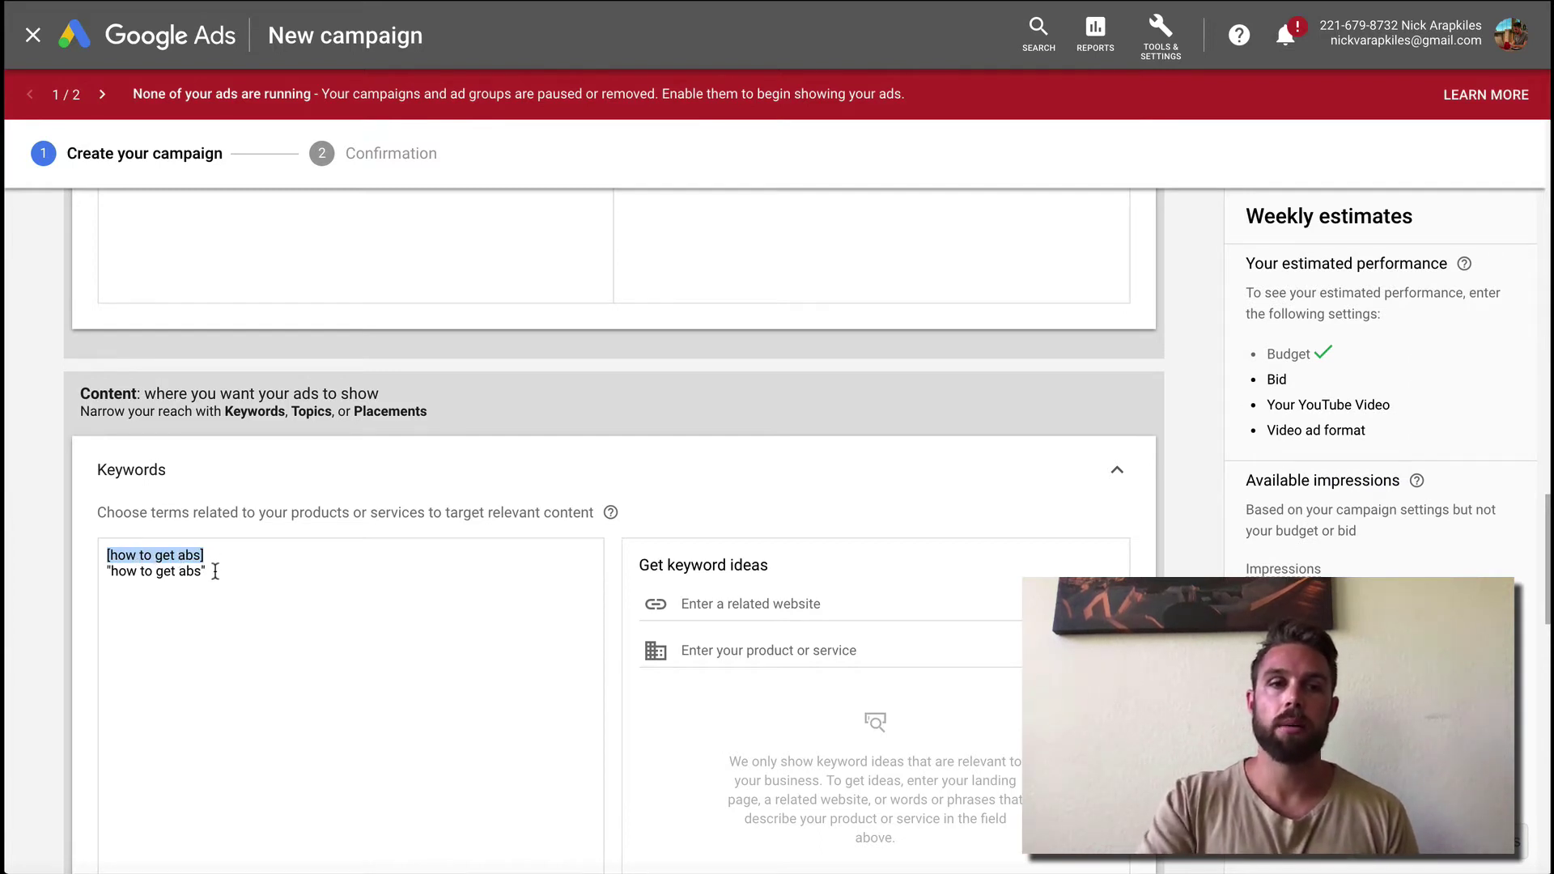
drag(217, 571, 91, 568)
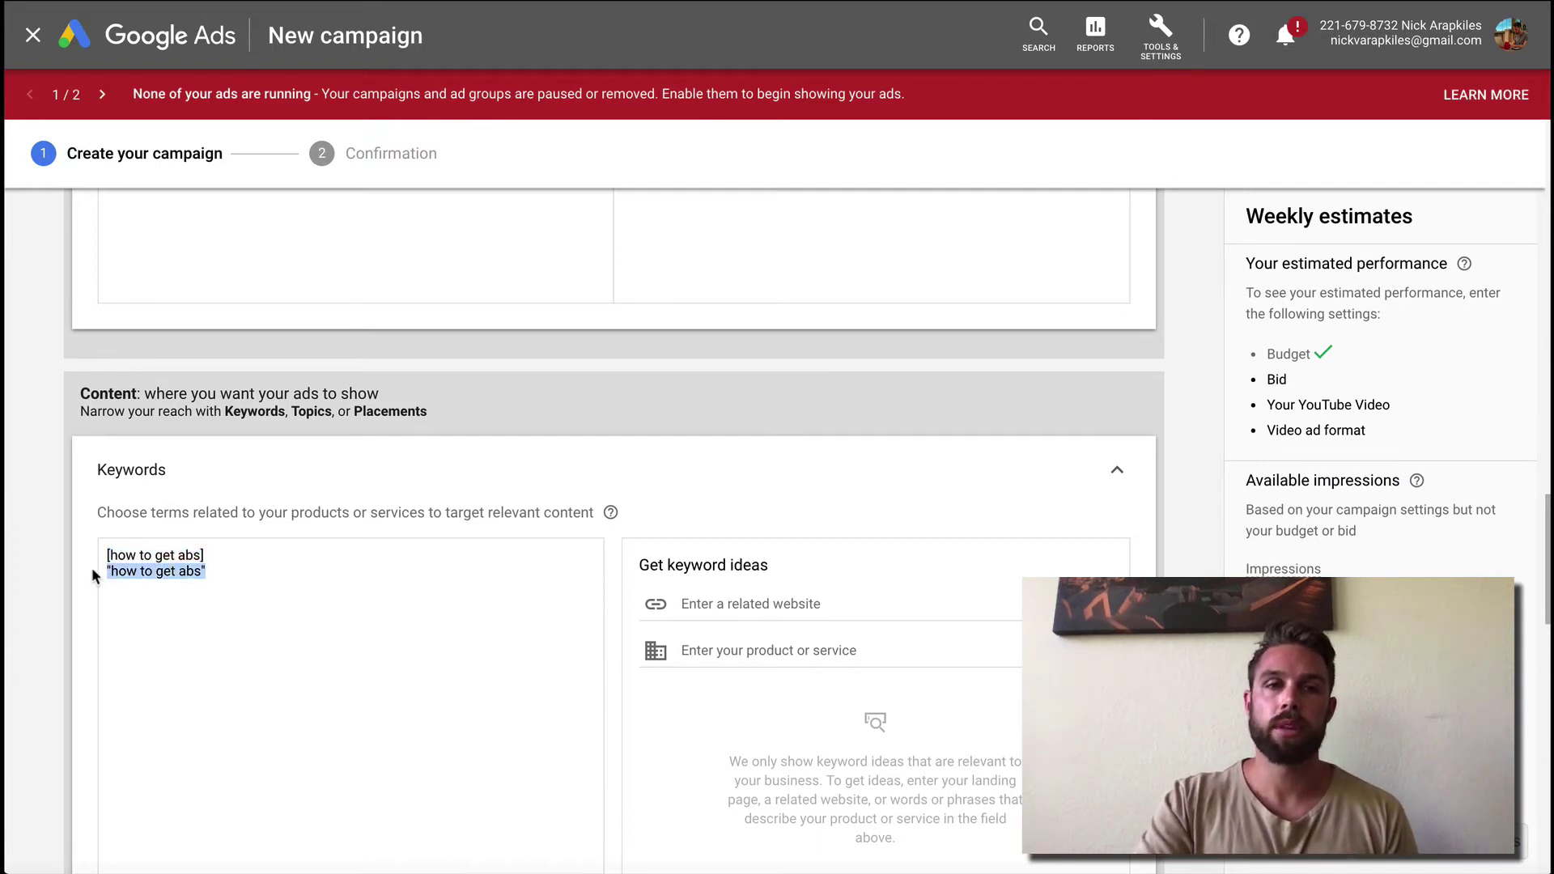
- Try the plain keyword how to get abs without brackets or quotes, and remove it from the keyword list
click(254, 571)
key(Return)
text(how to get abs)
double_click(181, 590)
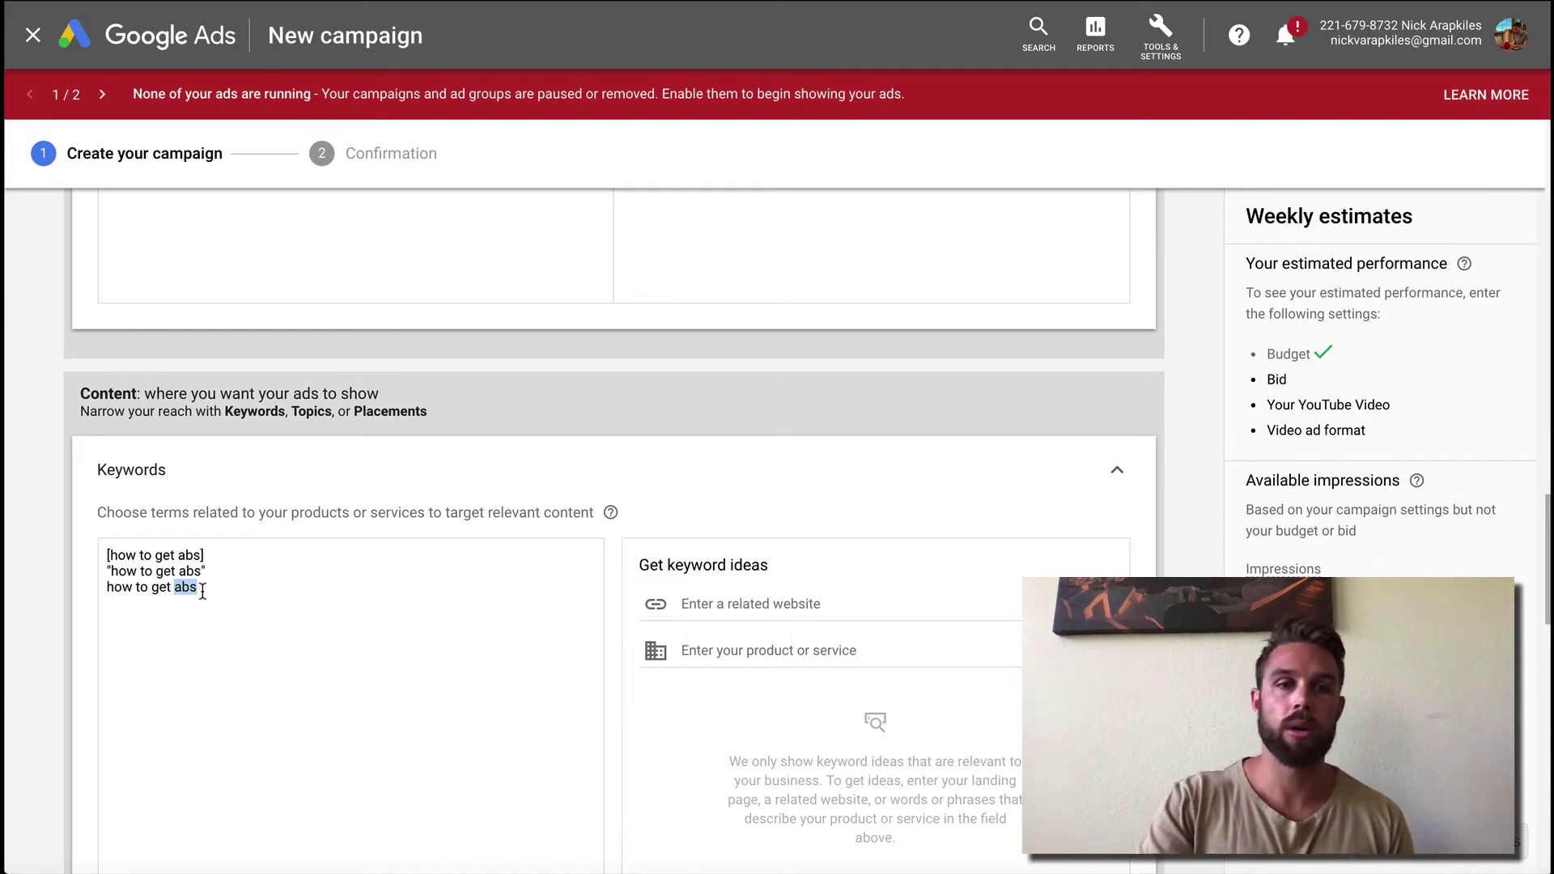
click(208, 582)
drag(209, 582, 92, 580)
key(BackSpace)
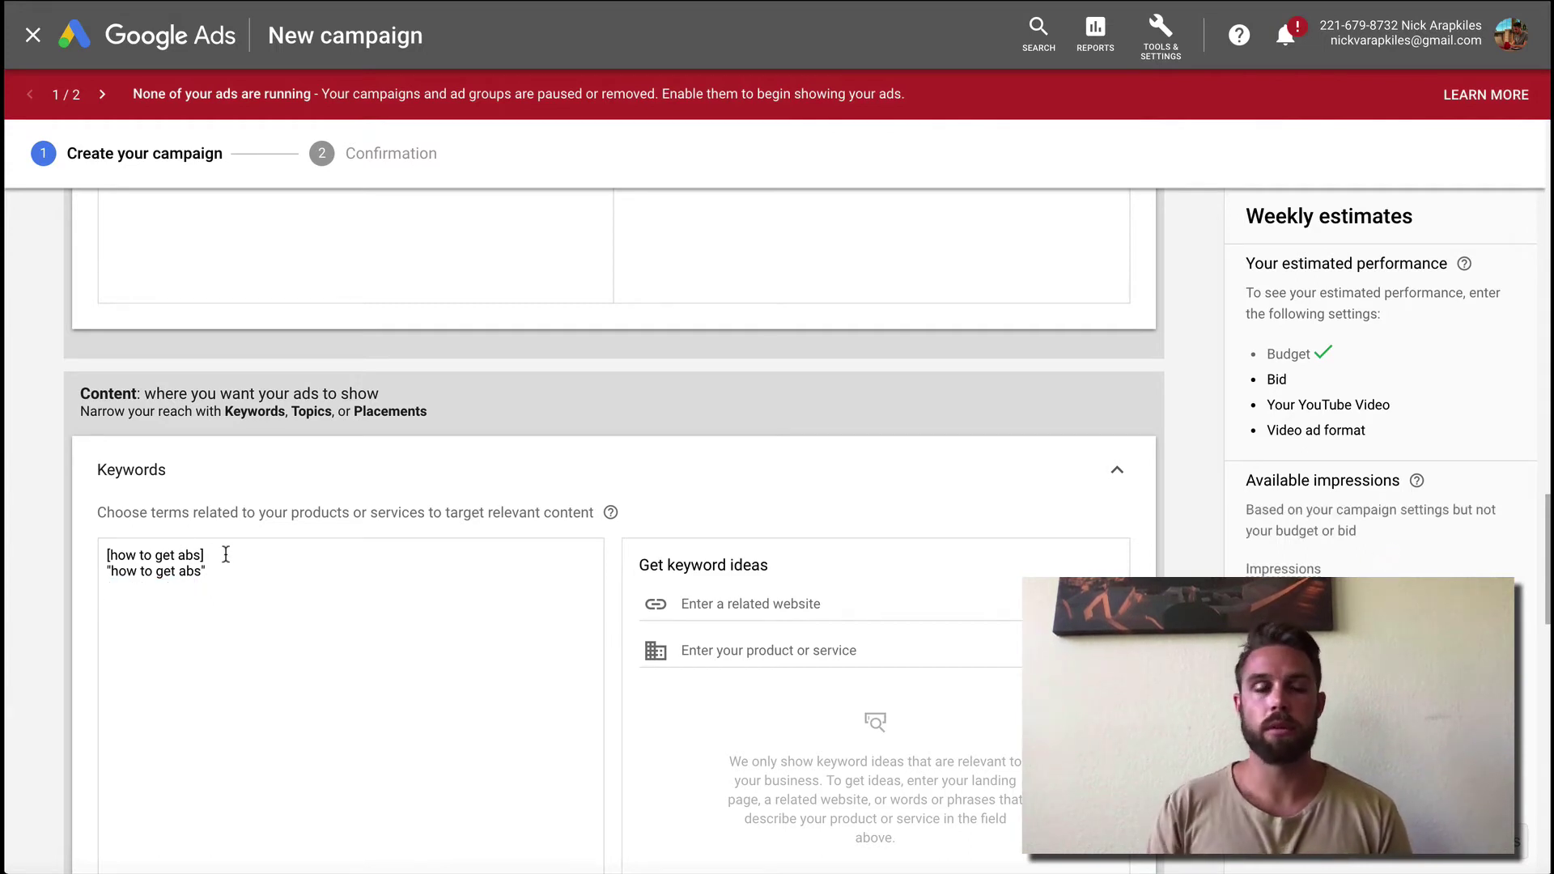
drag(226, 555, 94, 555)
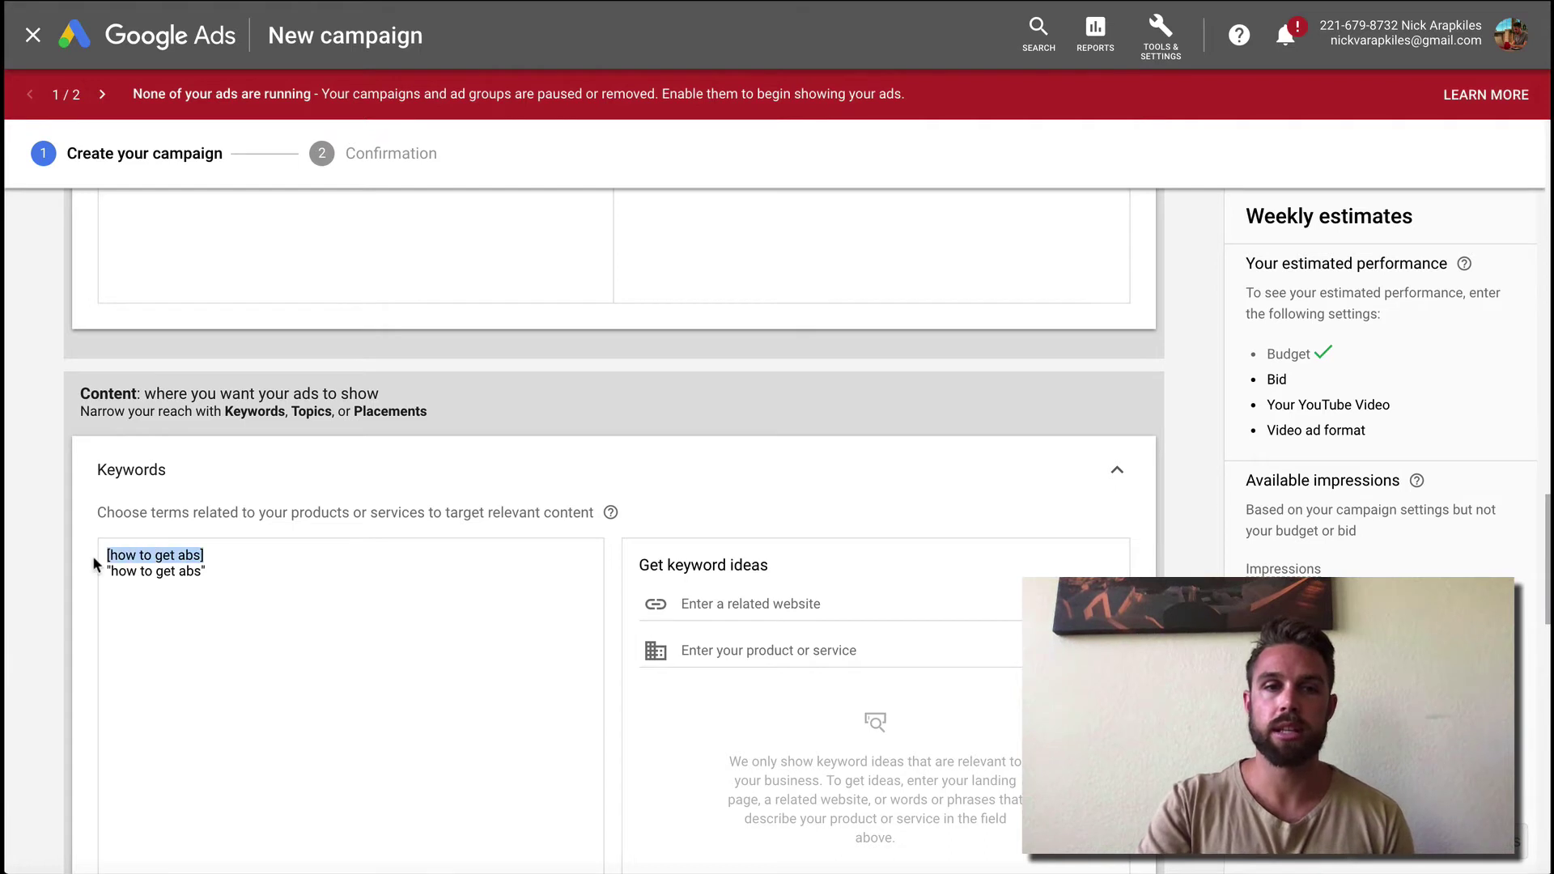
drag(212, 574, 102, 570)
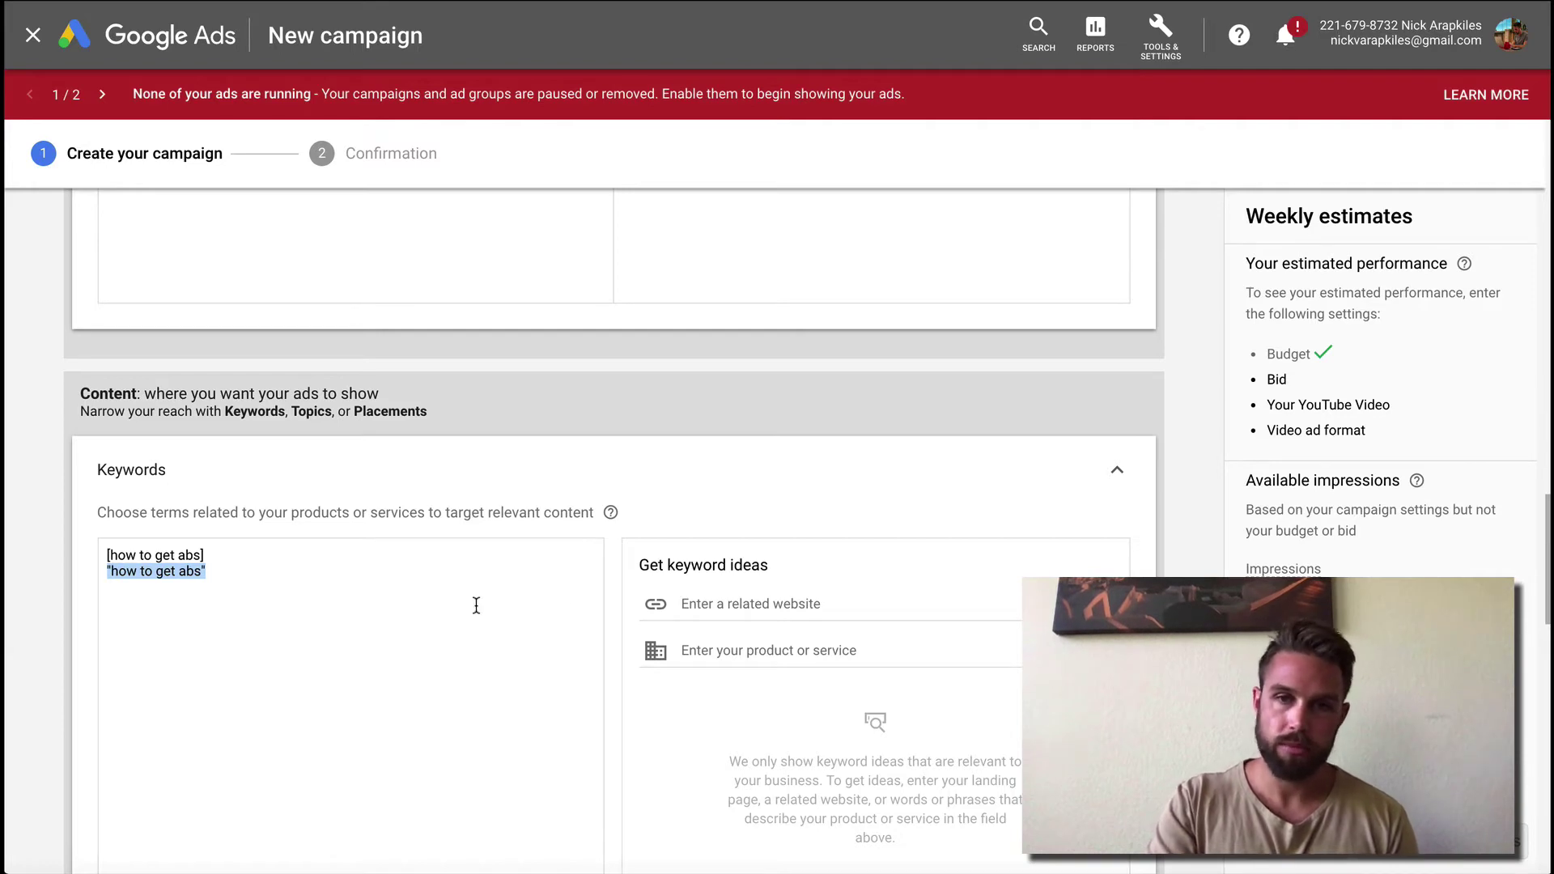
- Review the topic categories available for the ad group and open its placement targeting options
scroll(519, 578, down, 5)
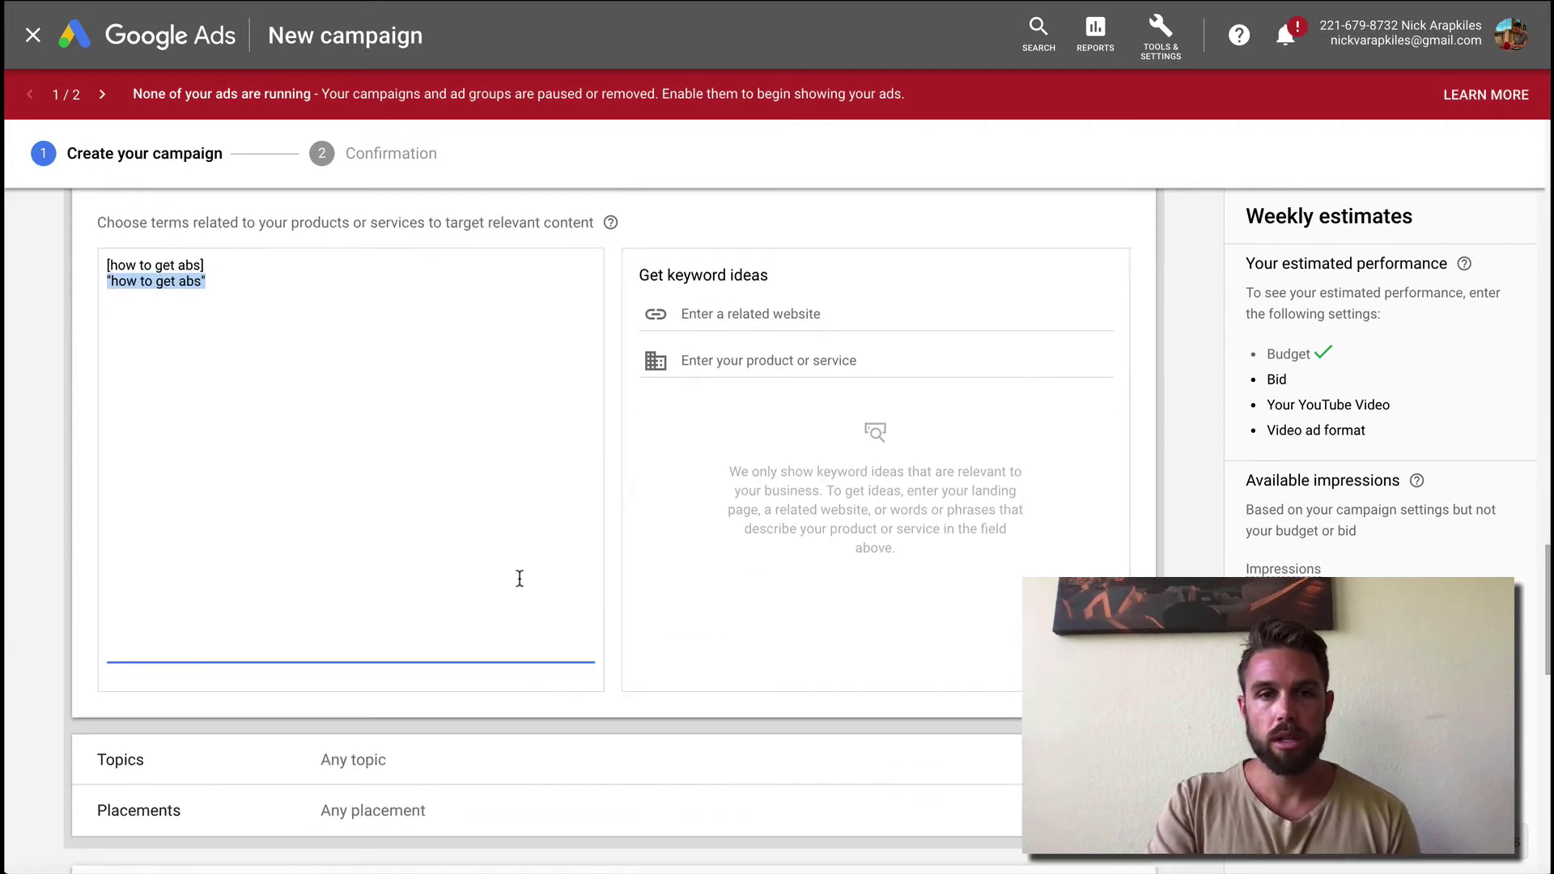
scroll(520, 578, up, 3)
scroll(520, 578, down, 4)
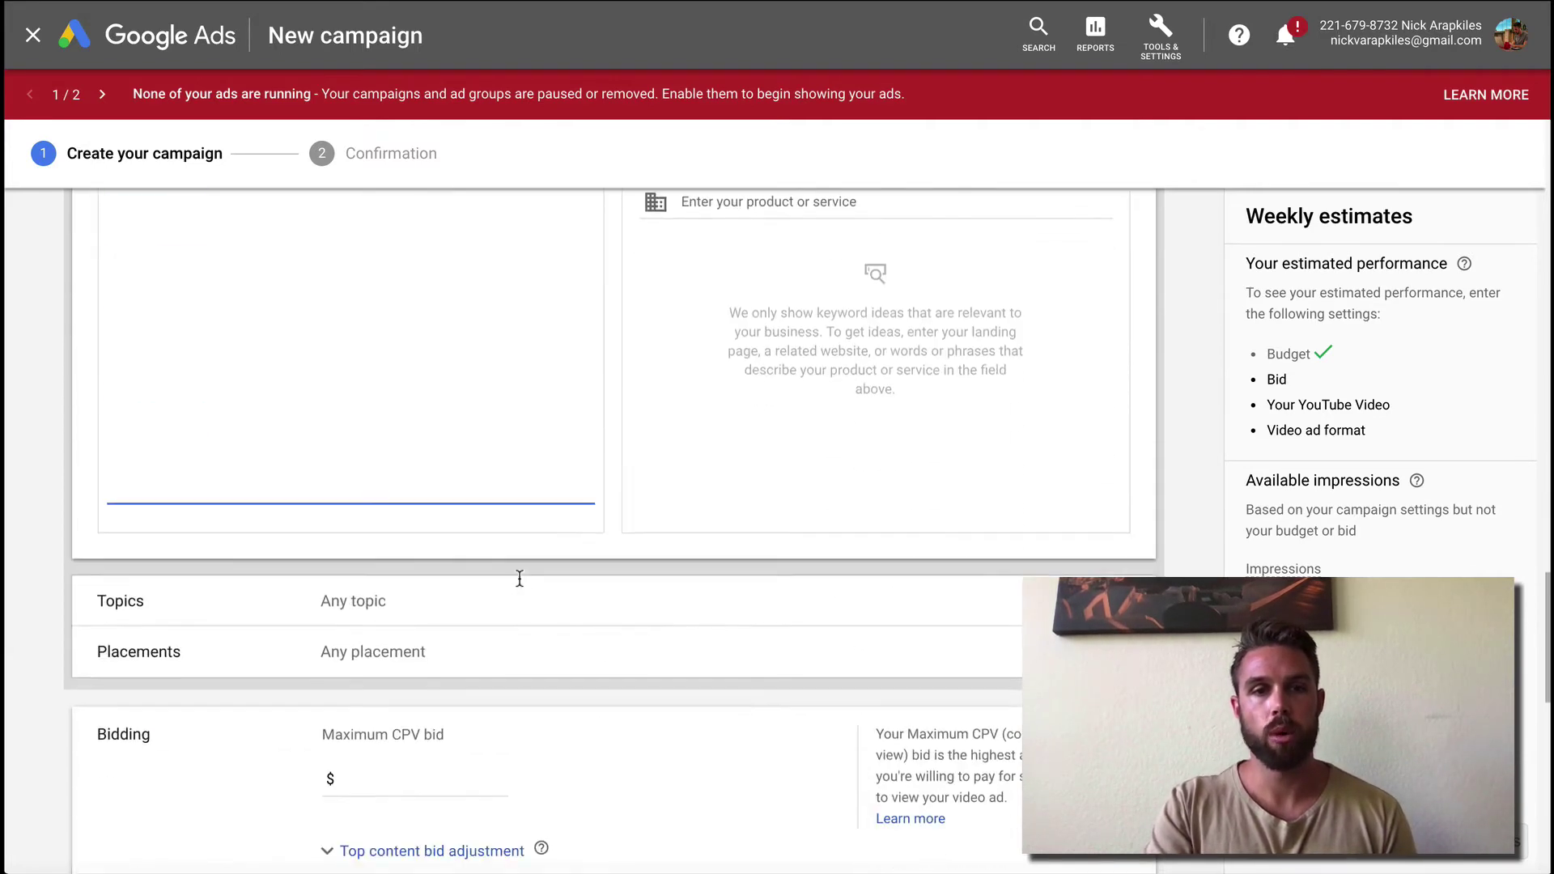
click(446, 618)
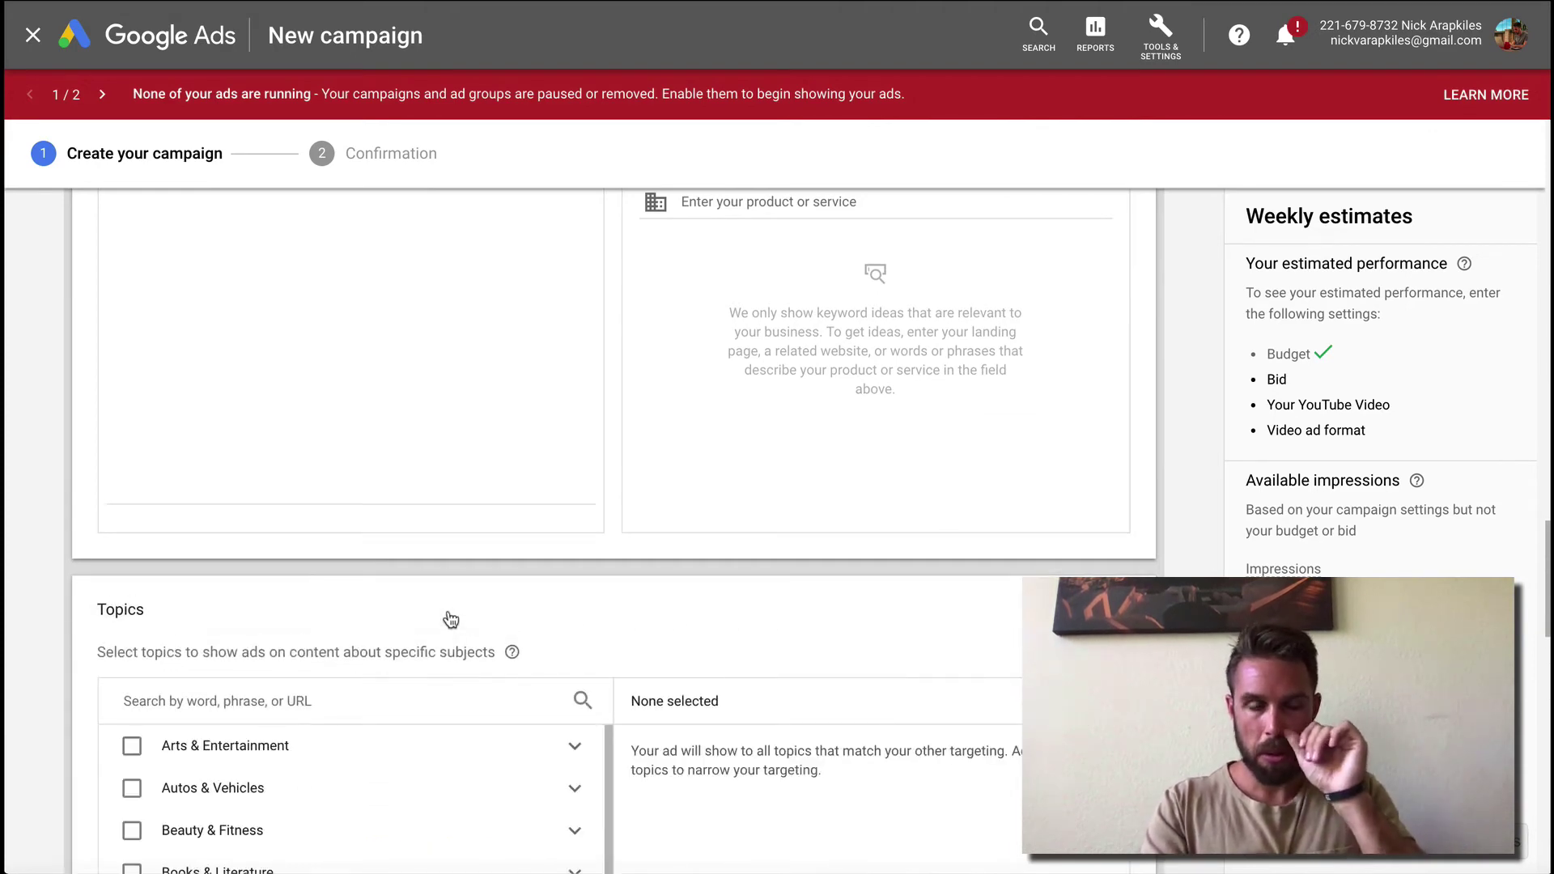
scroll(445, 619, down, 3)
scroll(445, 620, up, 3)
scroll(648, 575, down, 3)
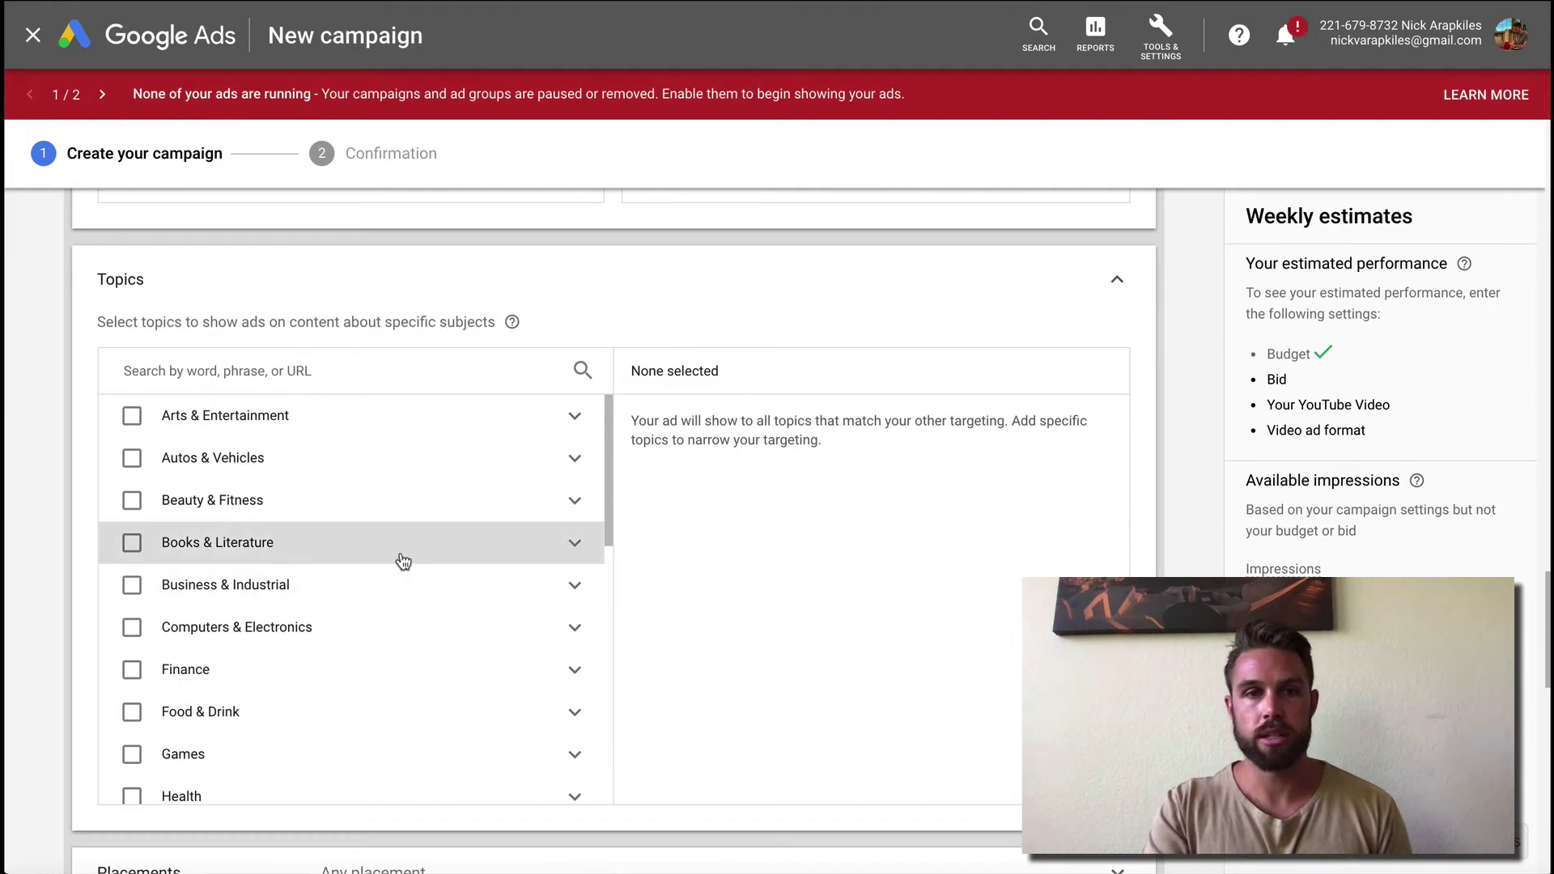
scroll(403, 561, down, 2)
scroll(404, 562, up, 1)
scroll(632, 385, down, 5)
click(379, 478)
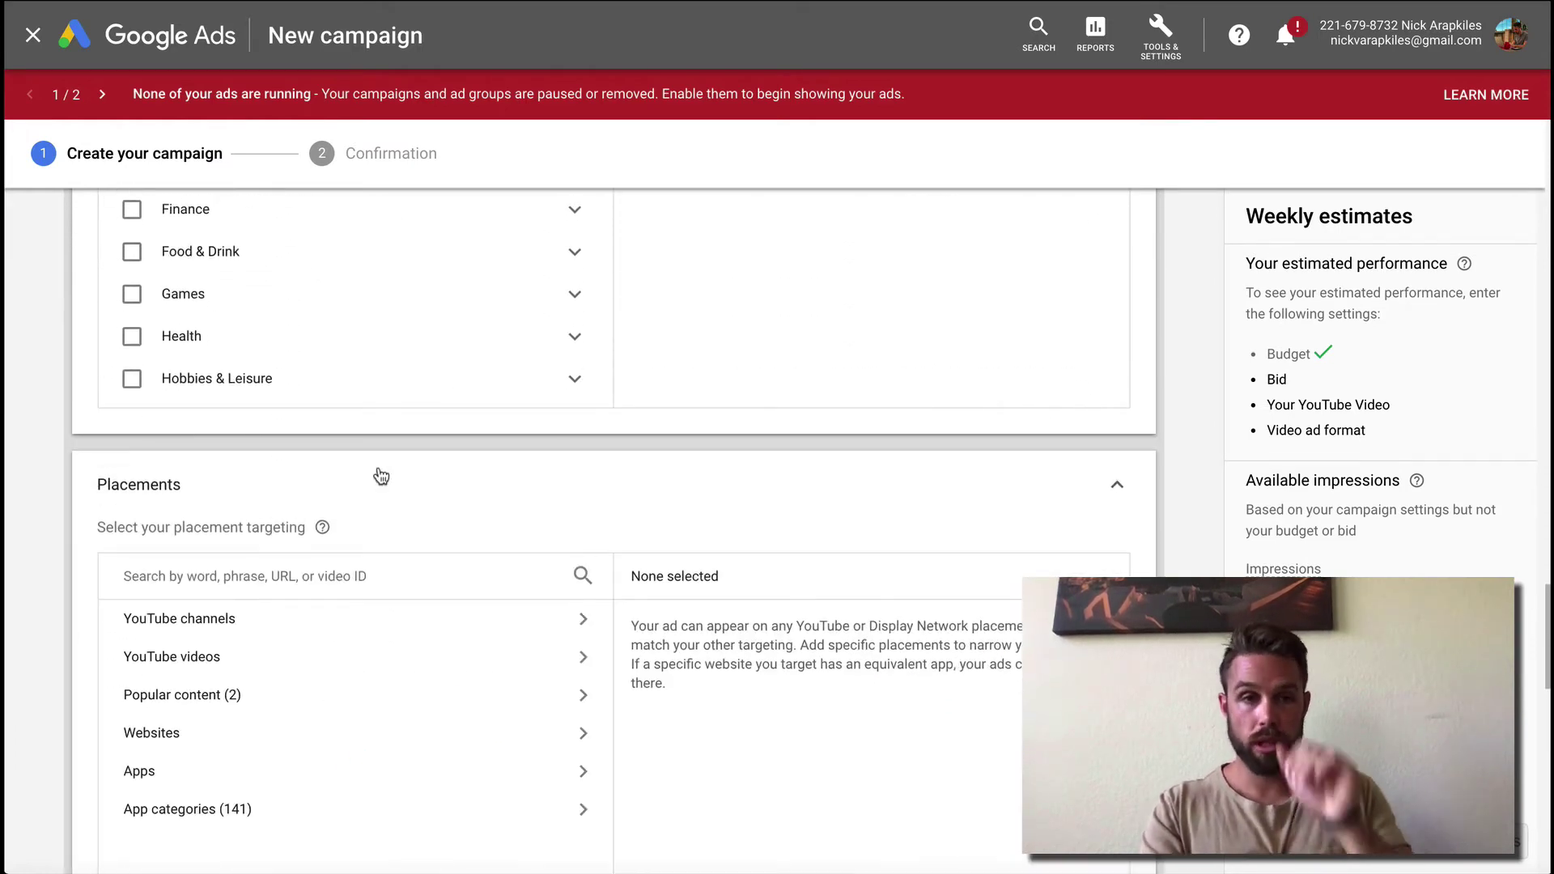
- Search the YouTube channel placements for kinobody and look through the suggested channels
scroll(379, 470, down, 2)
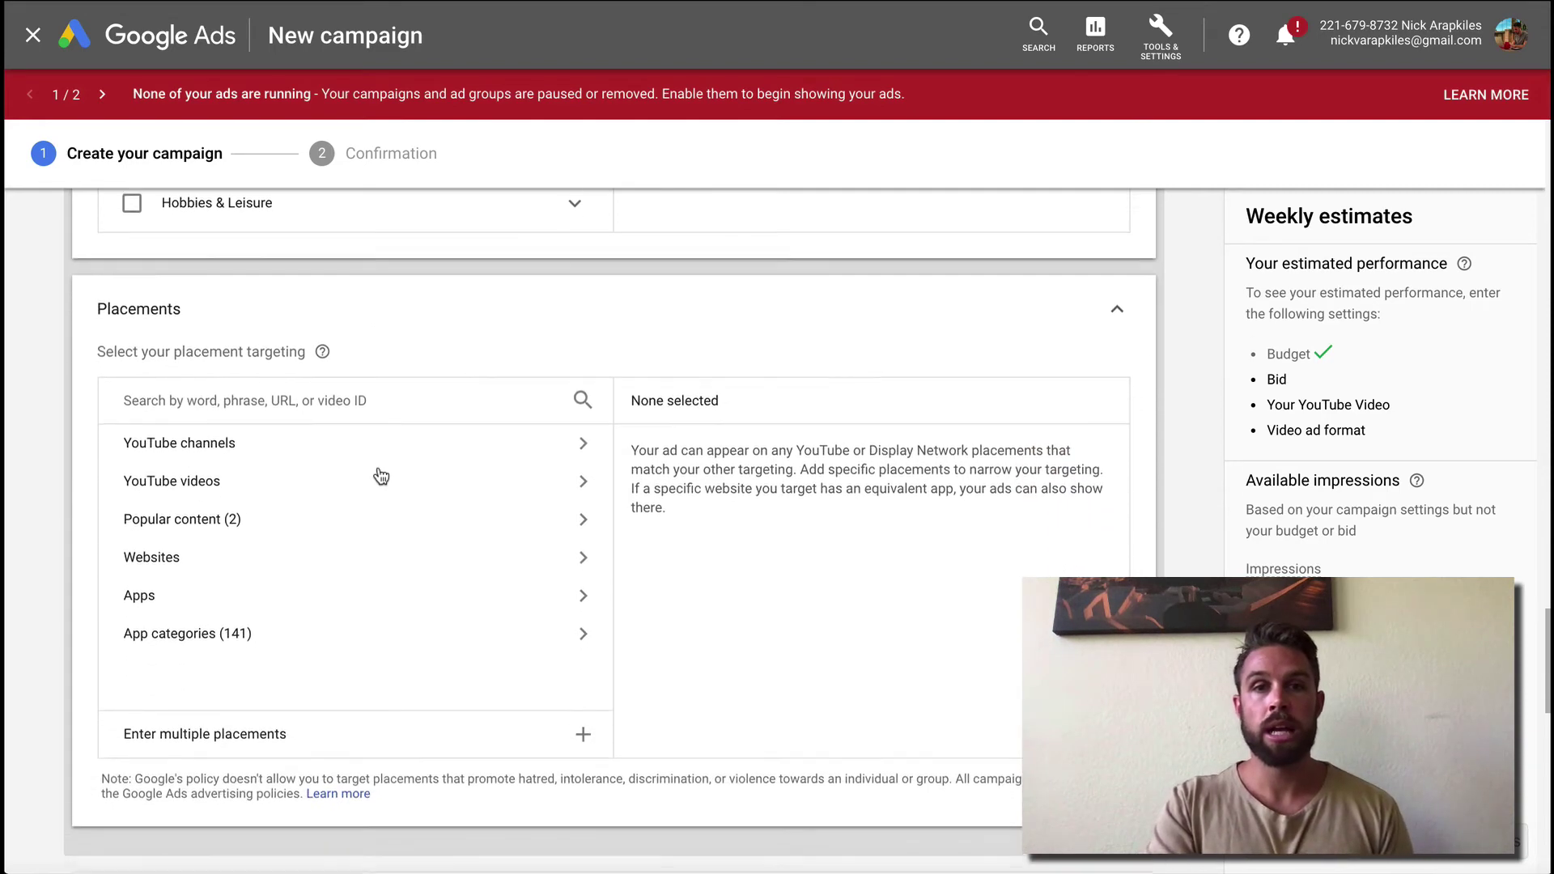
click(379, 446)
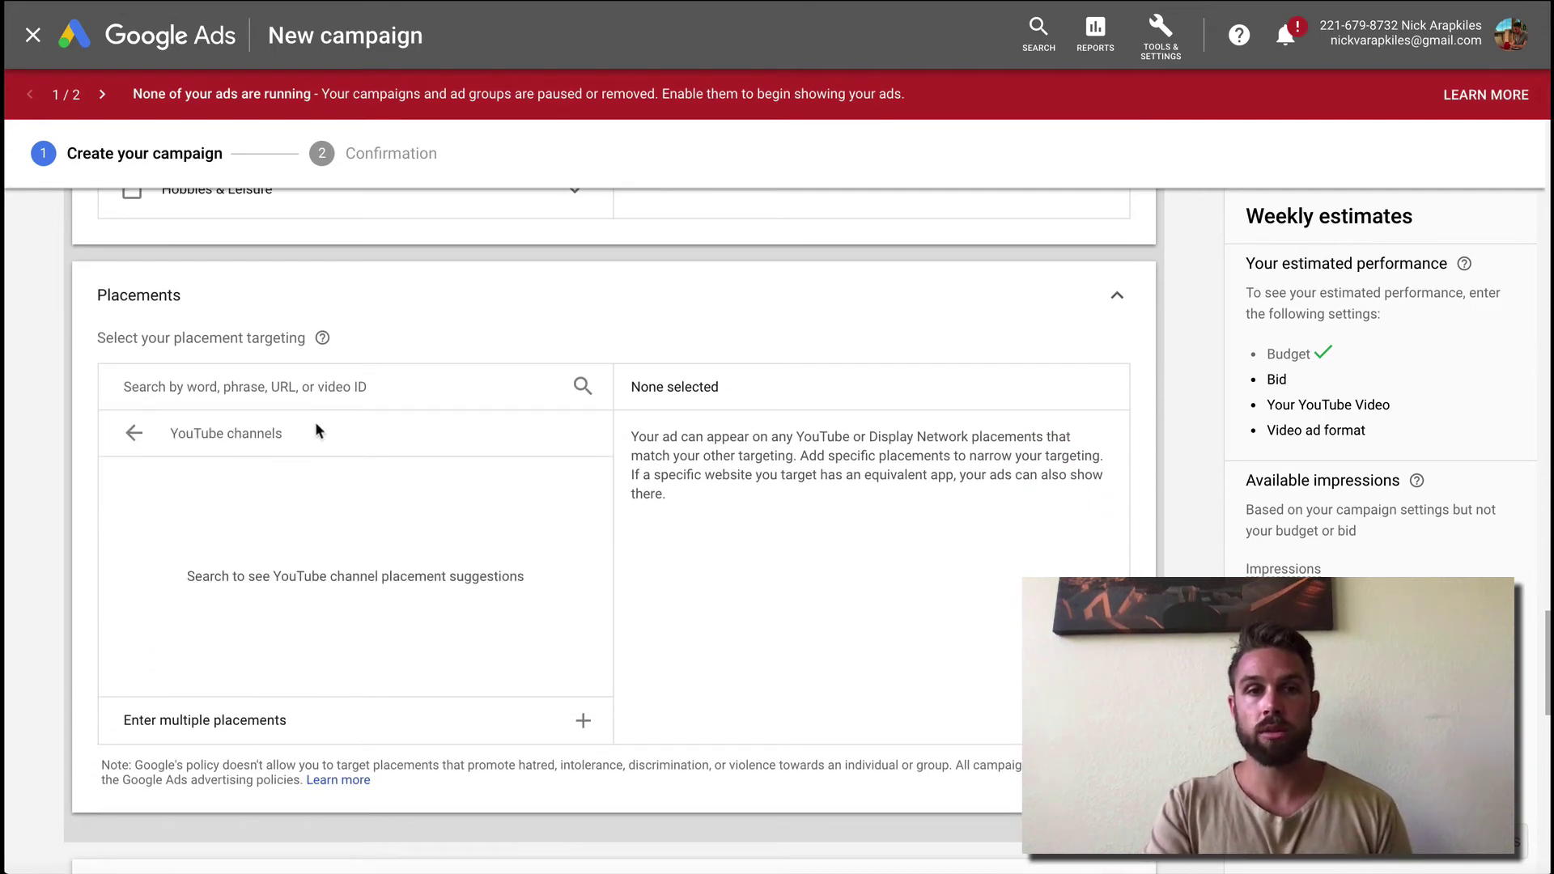
click(251, 382)
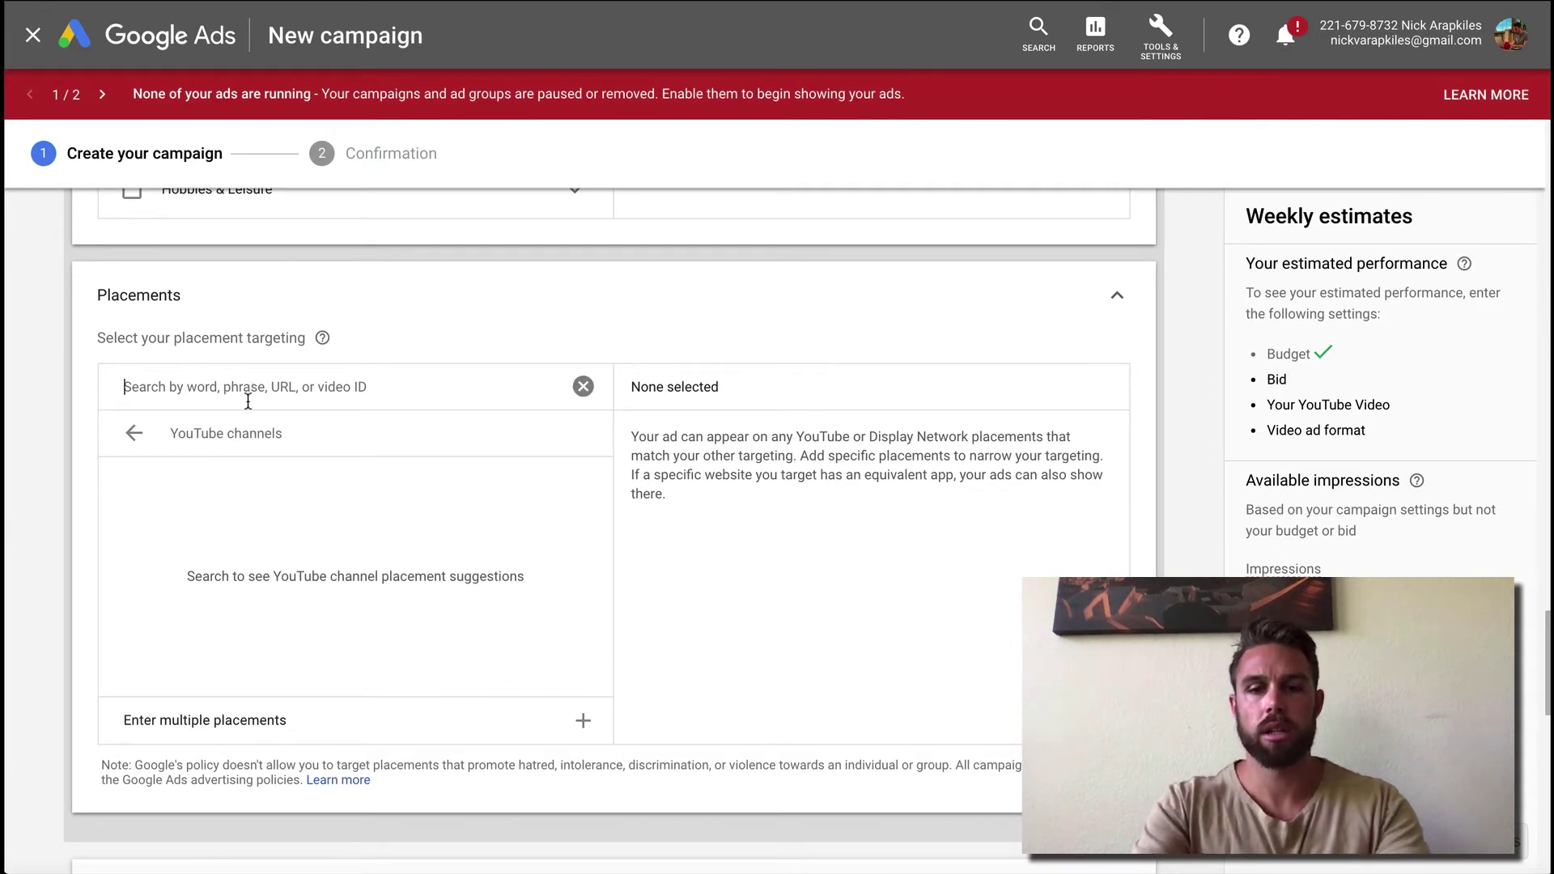
text(kinobody)
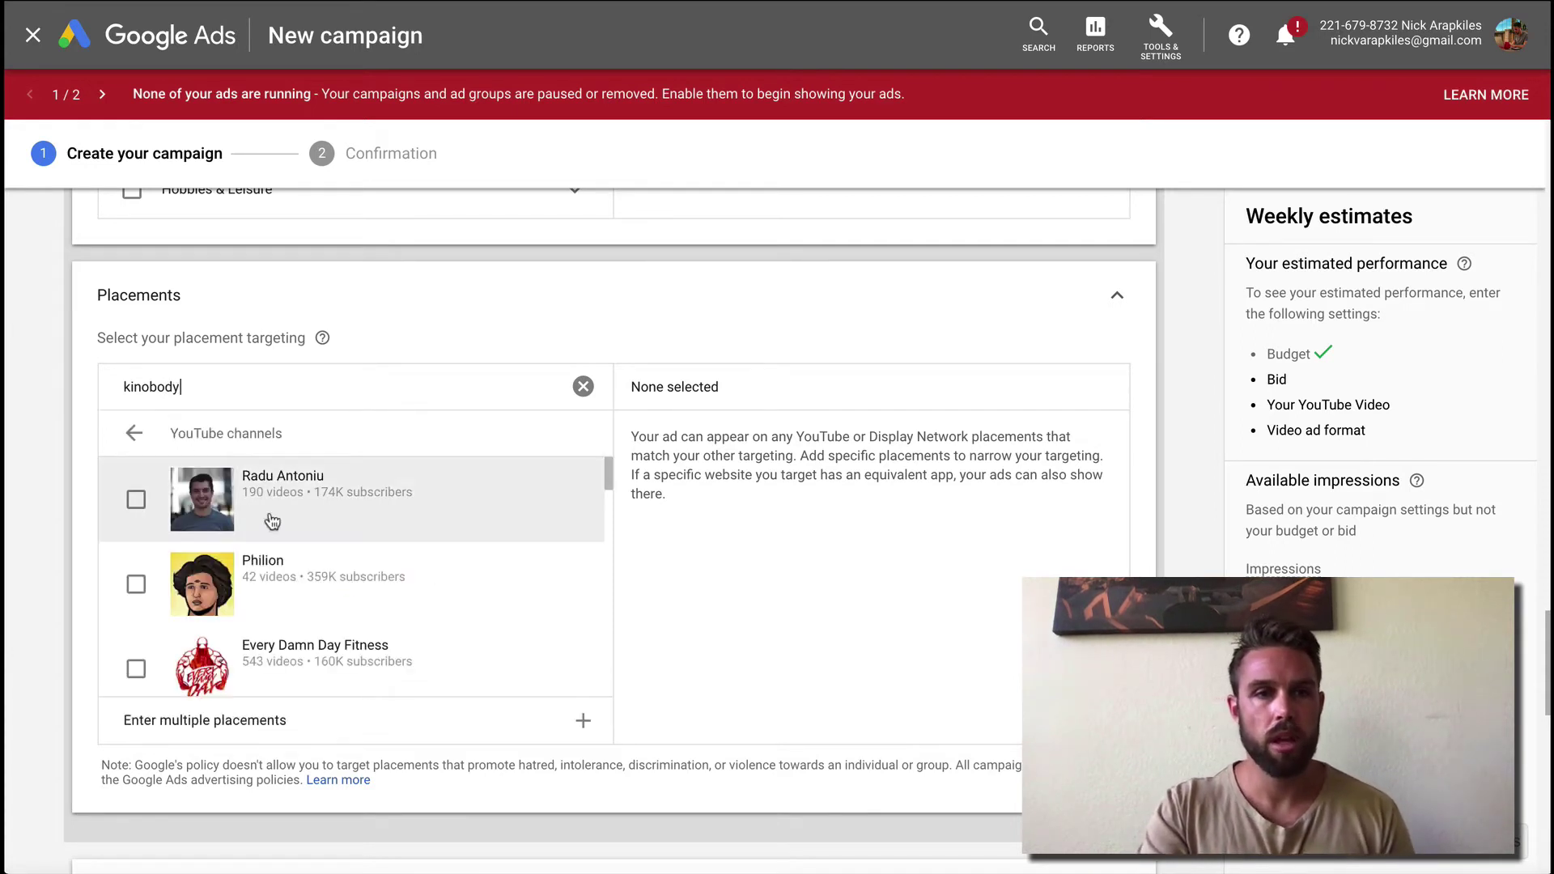
scroll(288, 543, down, 2)
scroll(288, 542, down, 6)
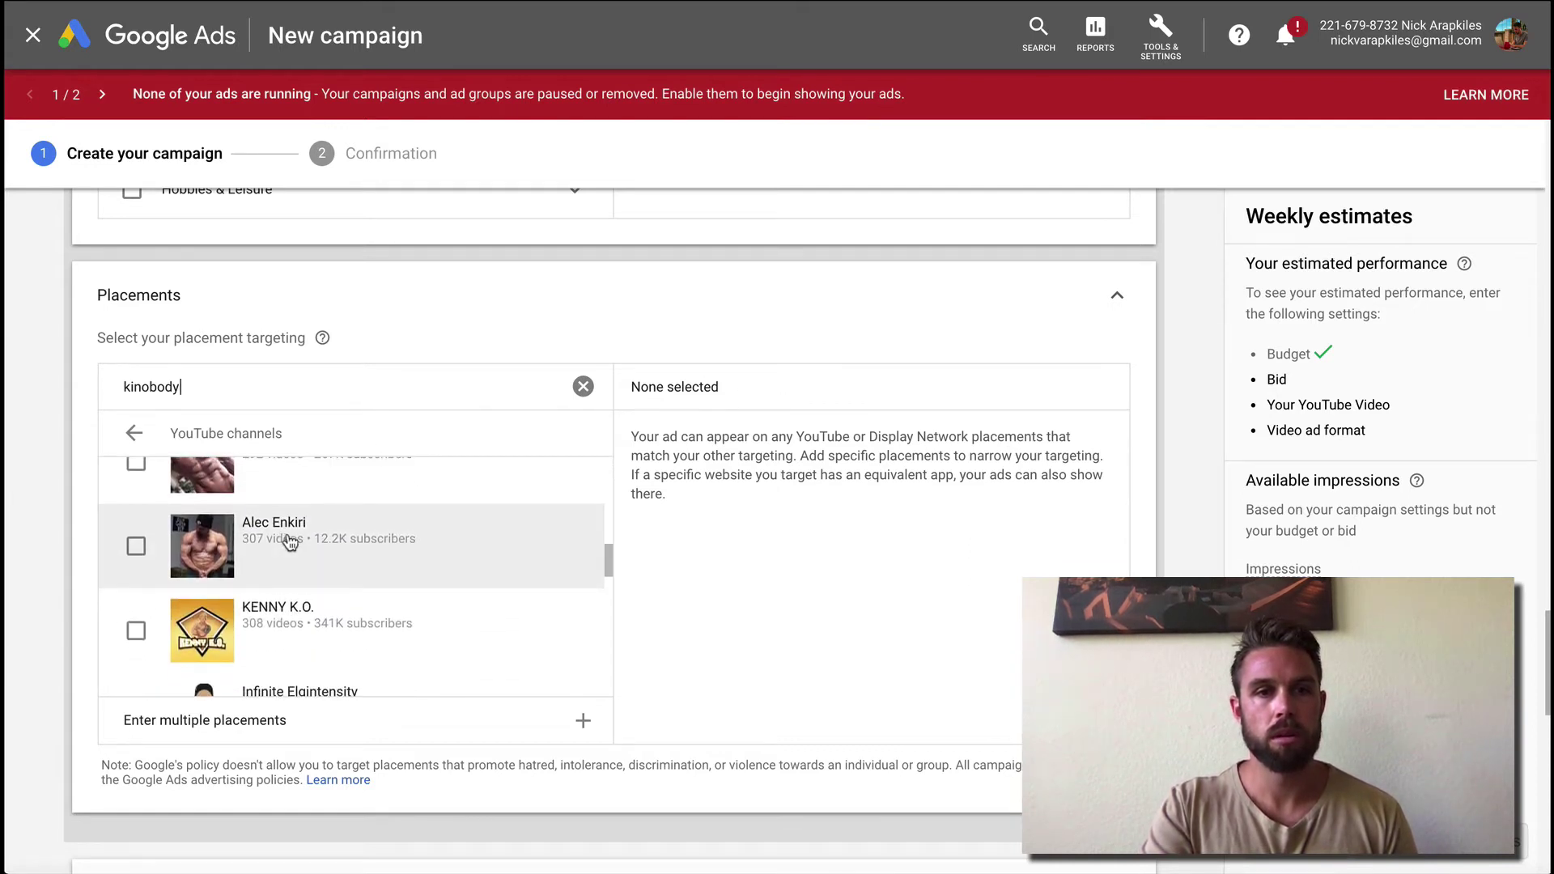
scroll(422, 535, down, 6)
scroll(422, 536, down, 7)
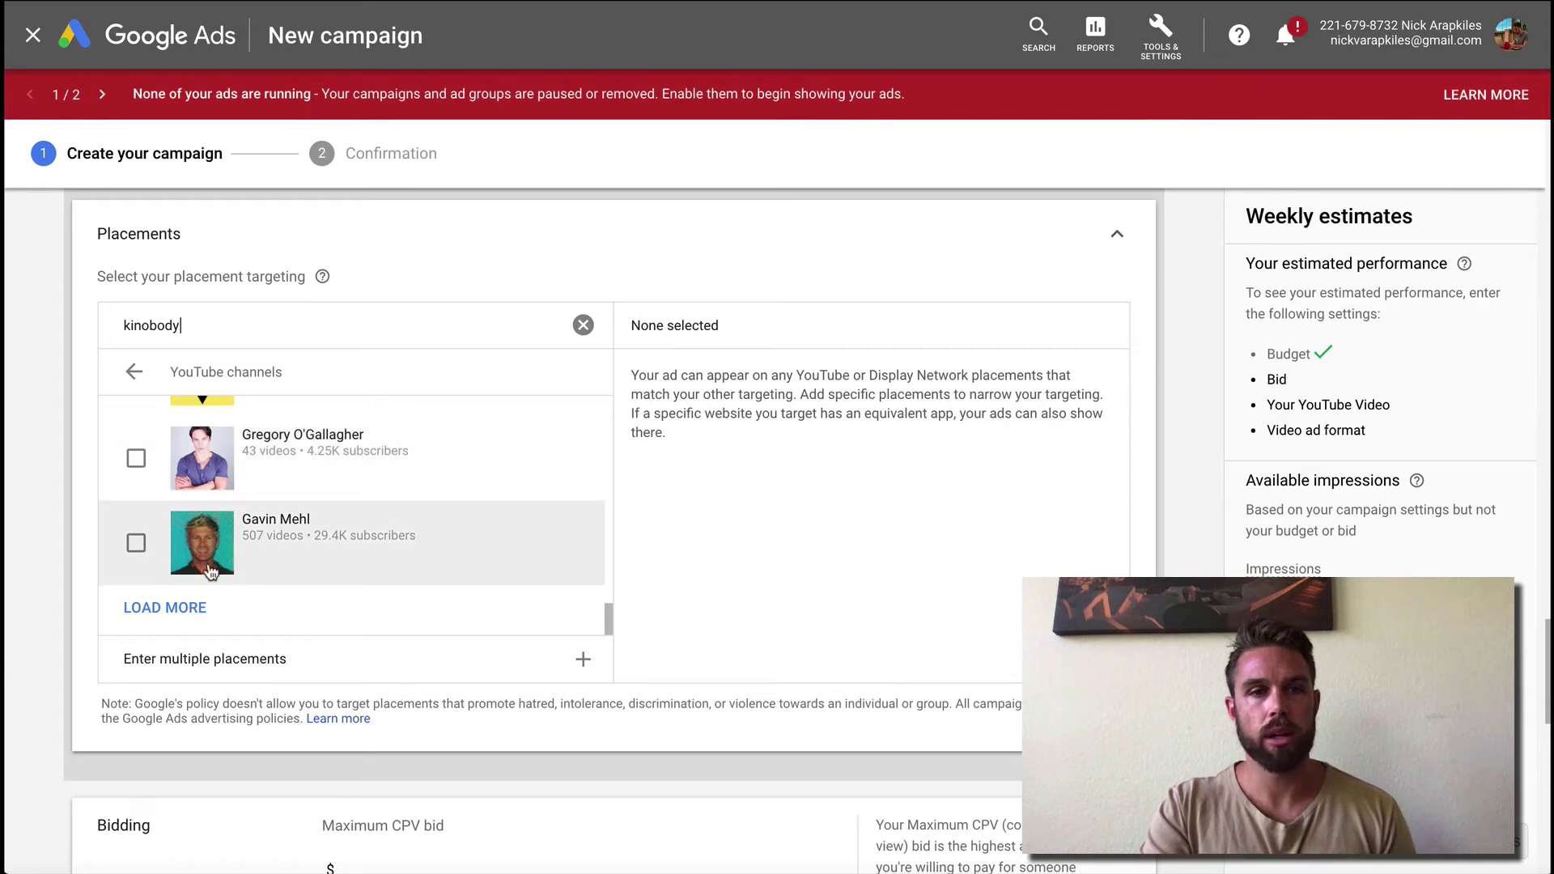
- Change the channel placement search to kino body and look through the suggested channels
click(150, 325)
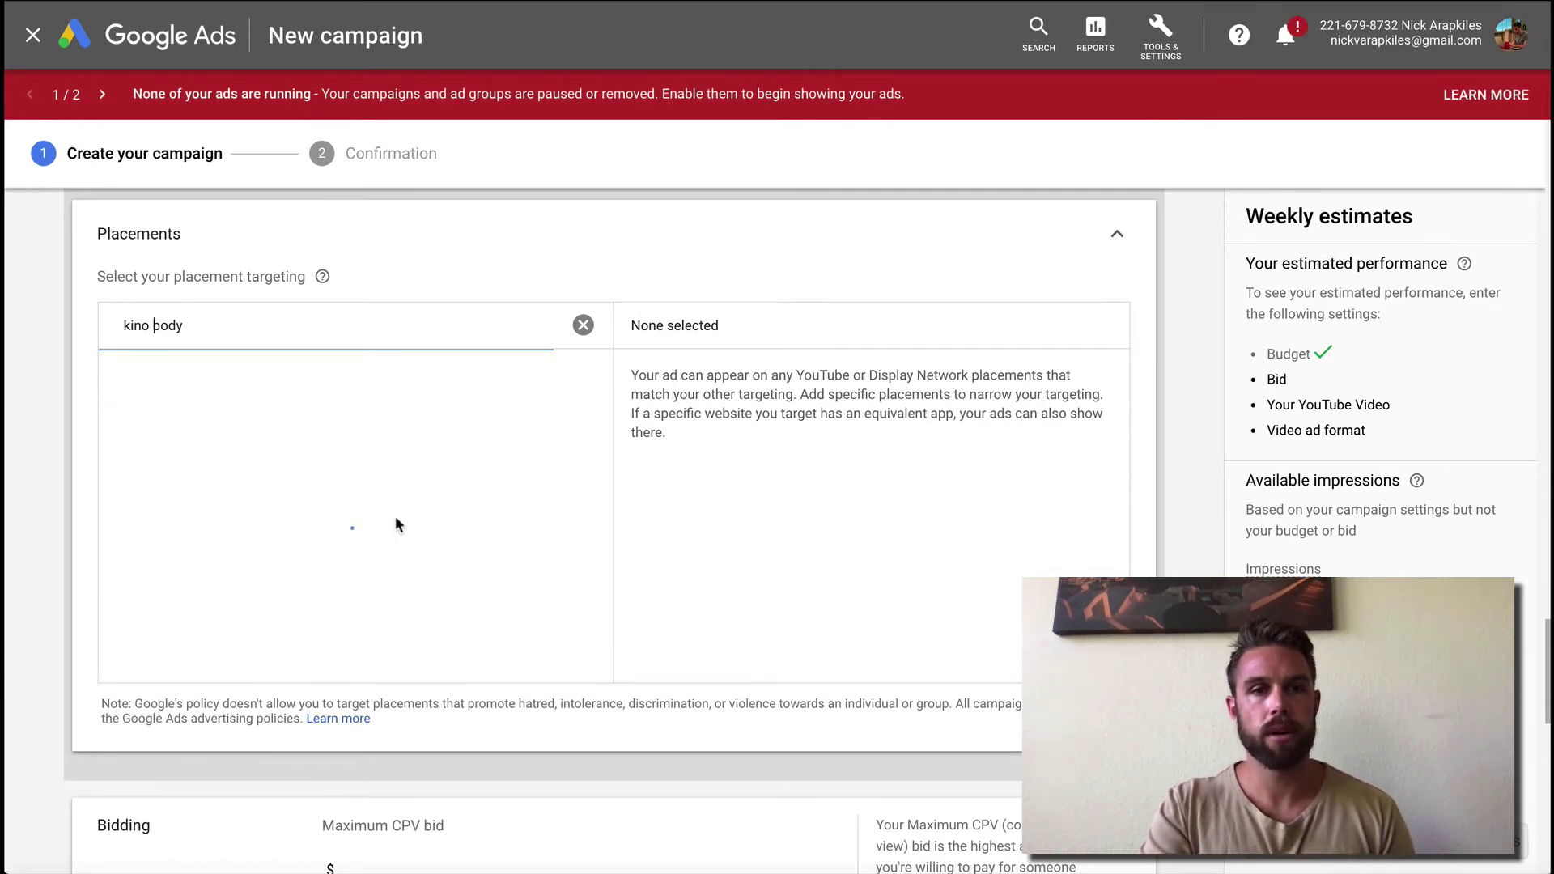
scroll(397, 526, down, 4)
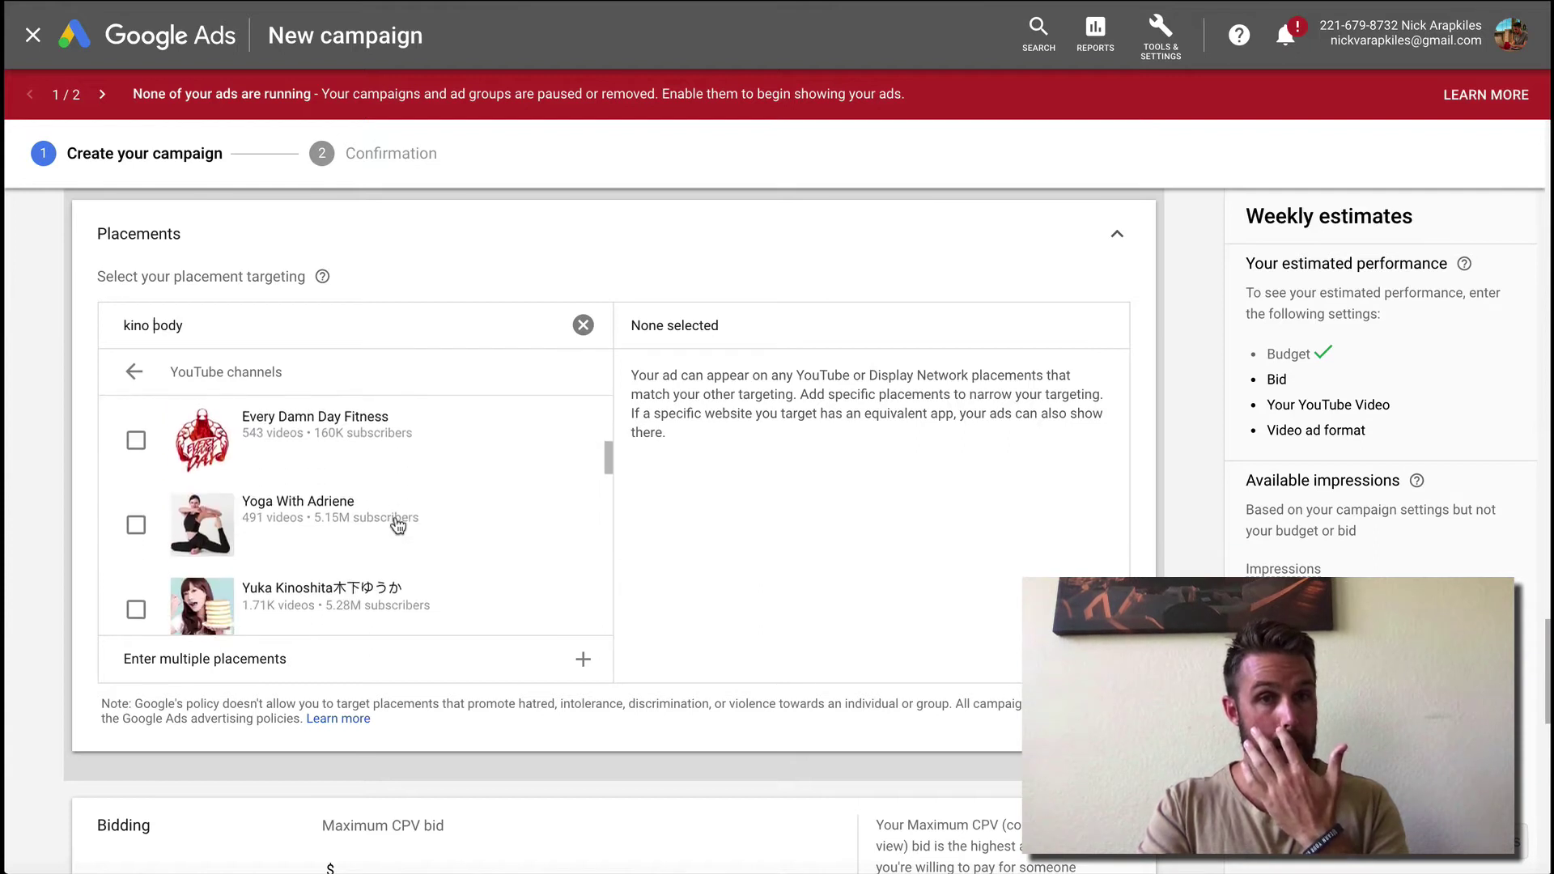
scroll(398, 526, up, 1)
scroll(398, 525, down, 5)
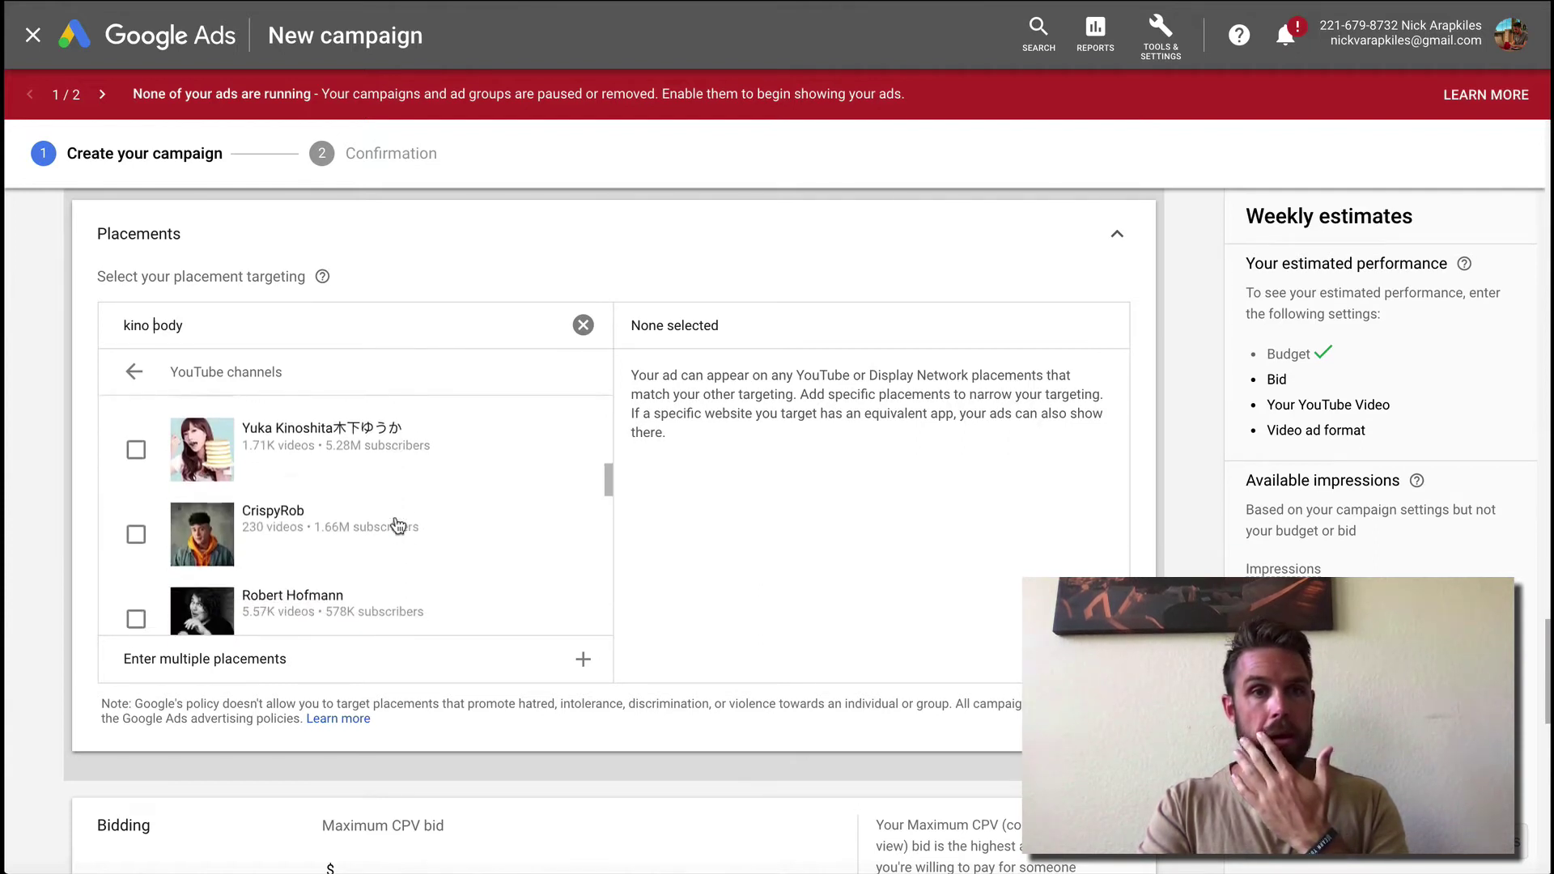
scroll(398, 526, down, 6)
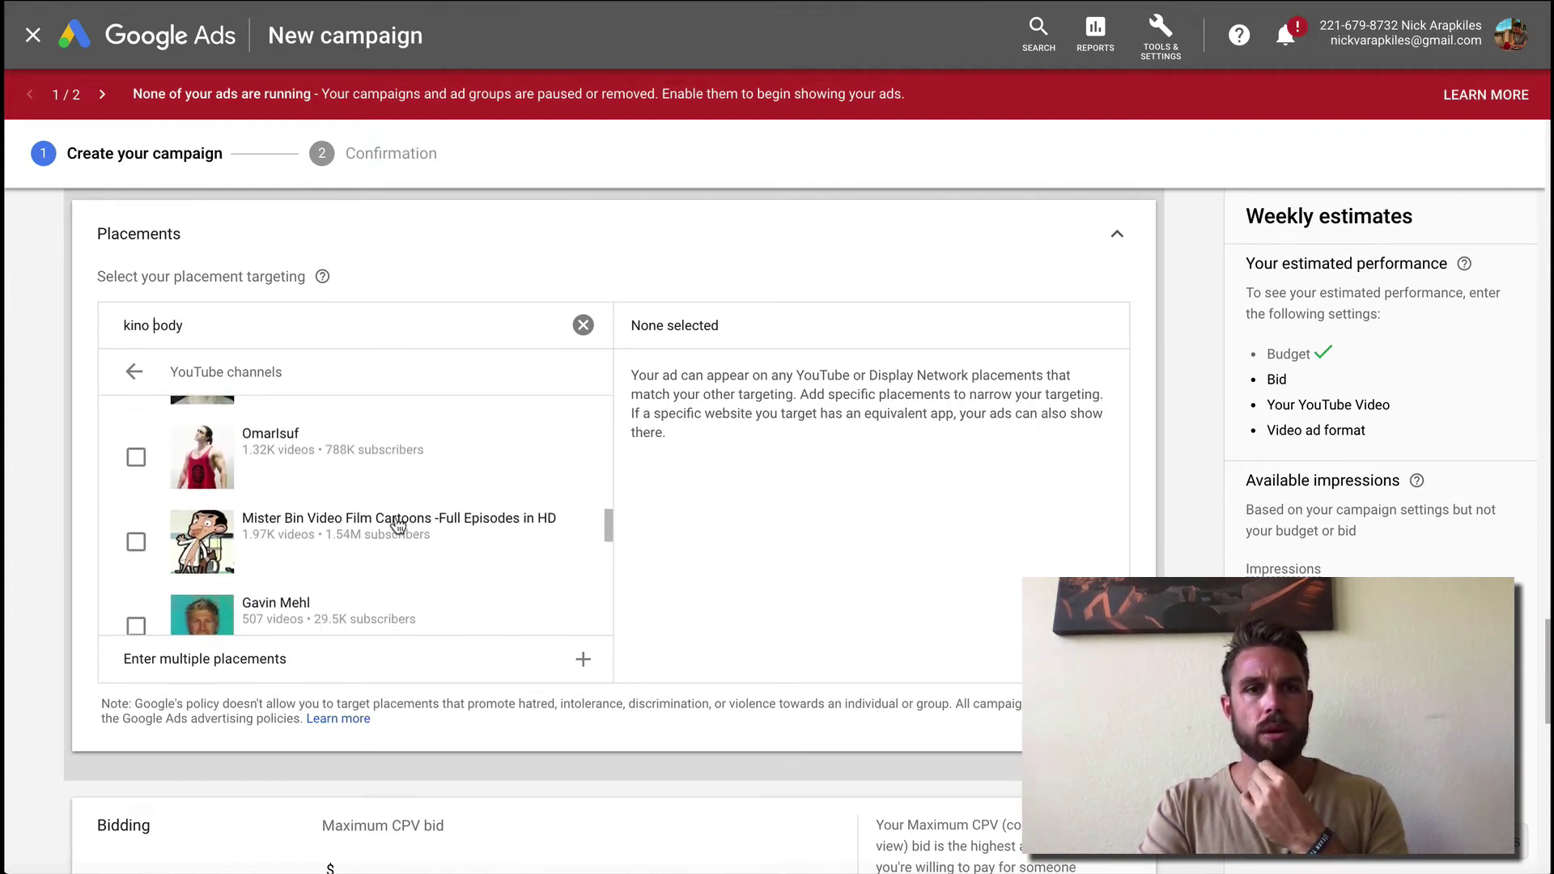
scroll(398, 526, down, 8)
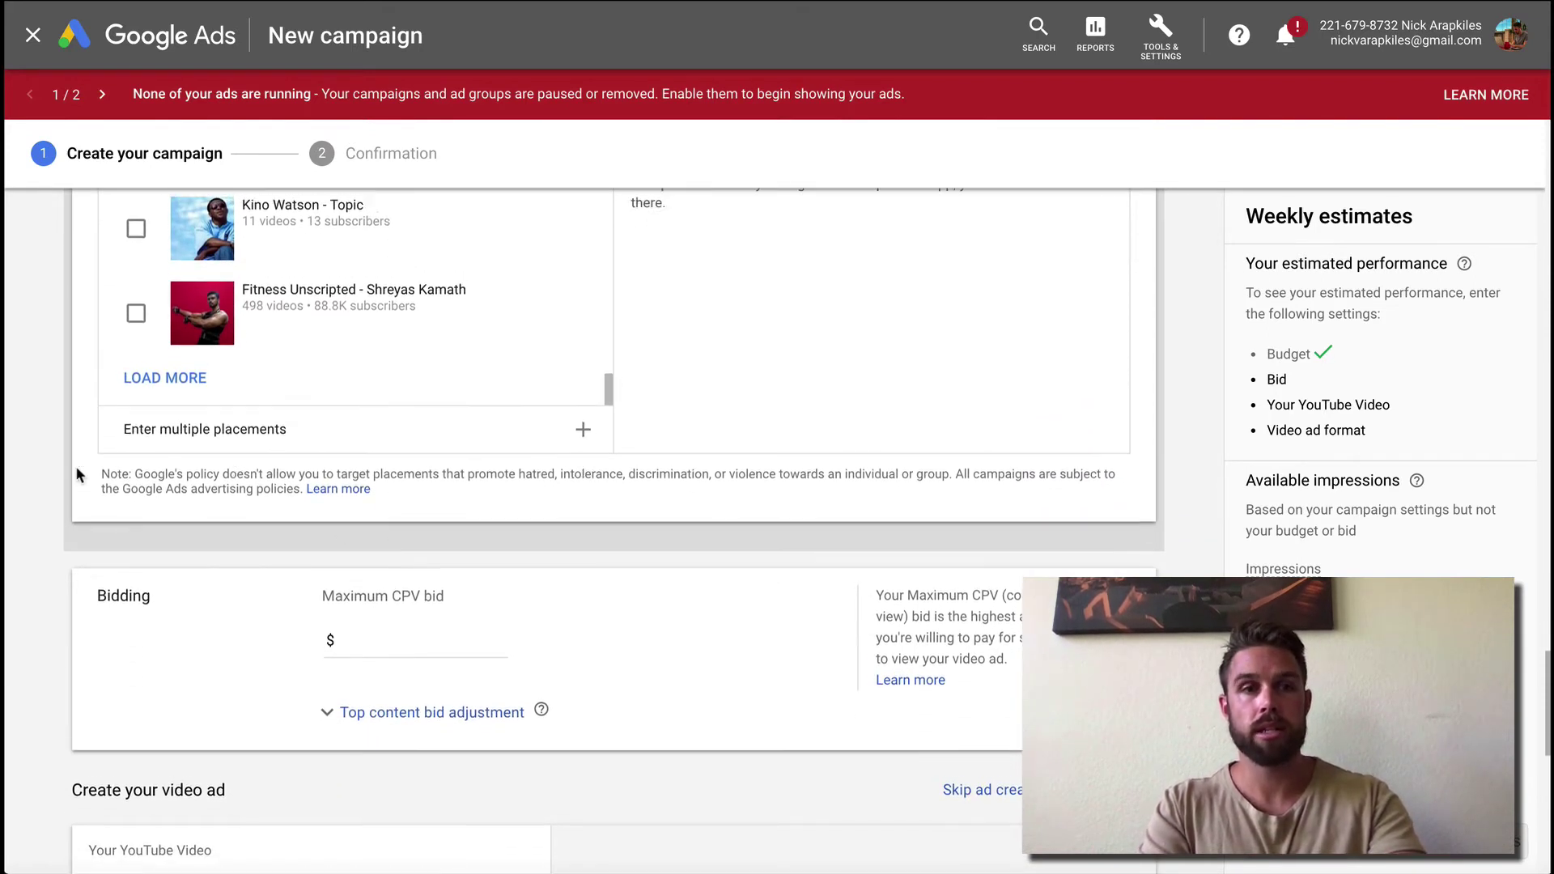
scroll(76, 465, up, 3)
- Search the channel placements for the account owner's name, try targeting the matching channel, and remove it from the selection
triple_click(205, 359)
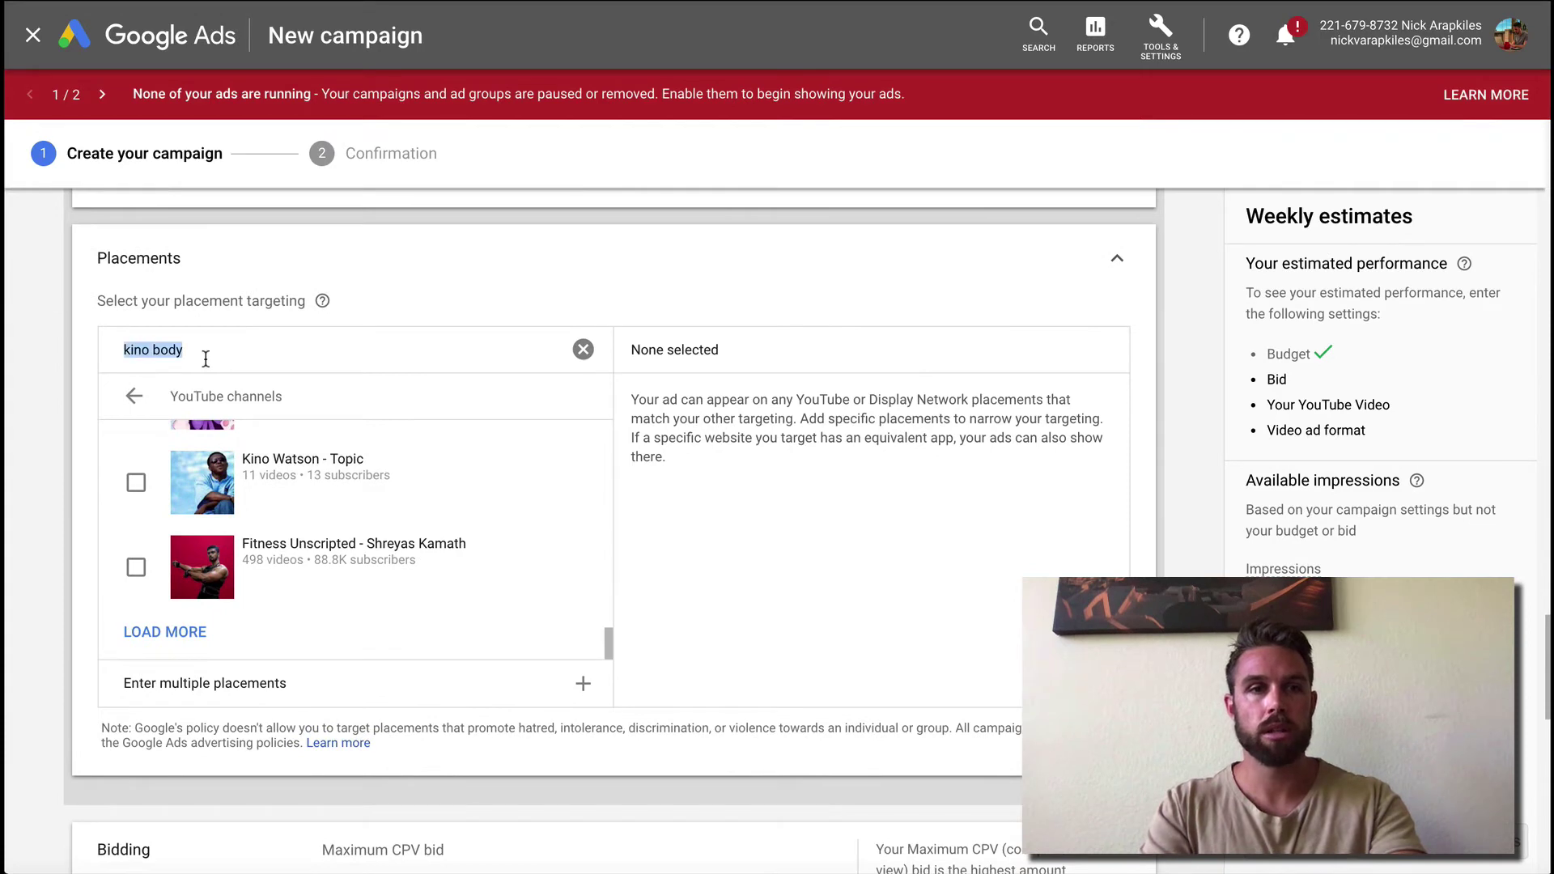
text(nick arapkiles)
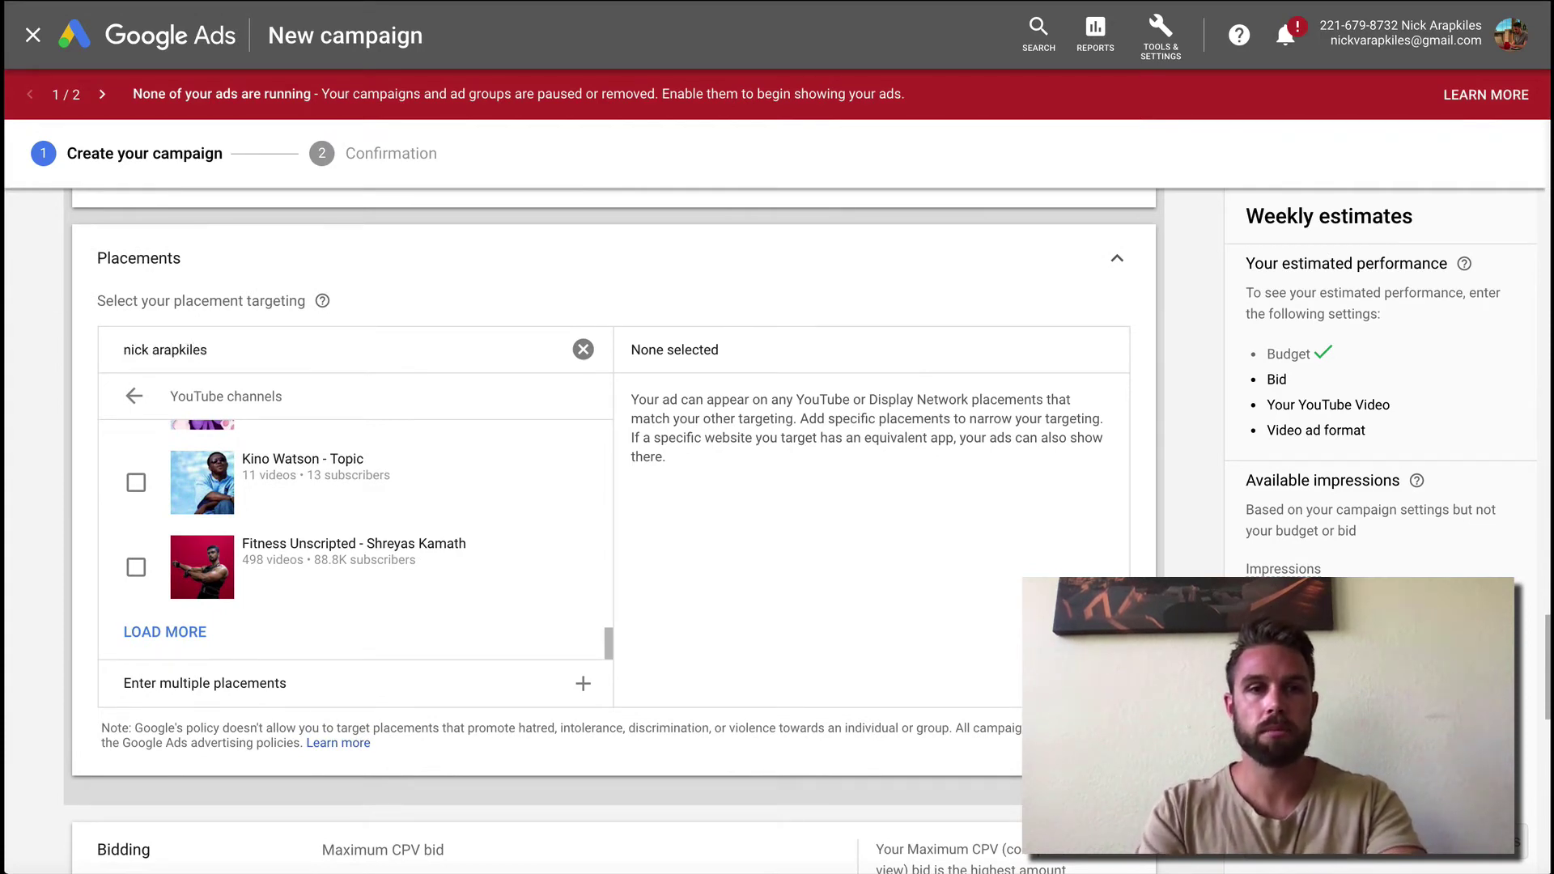
click(324, 350)
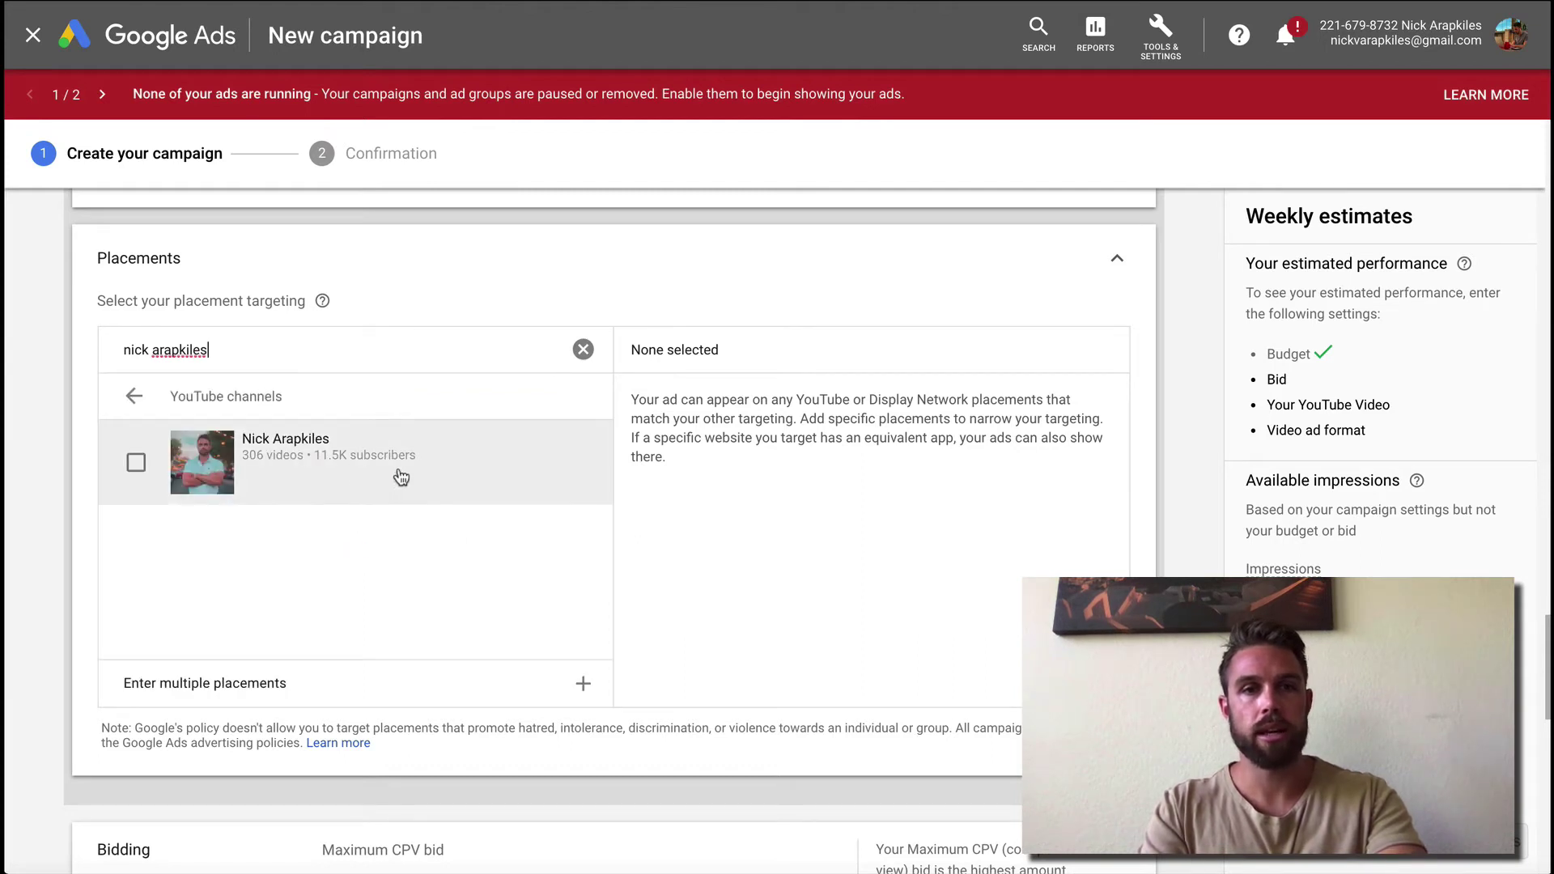
click(136, 465)
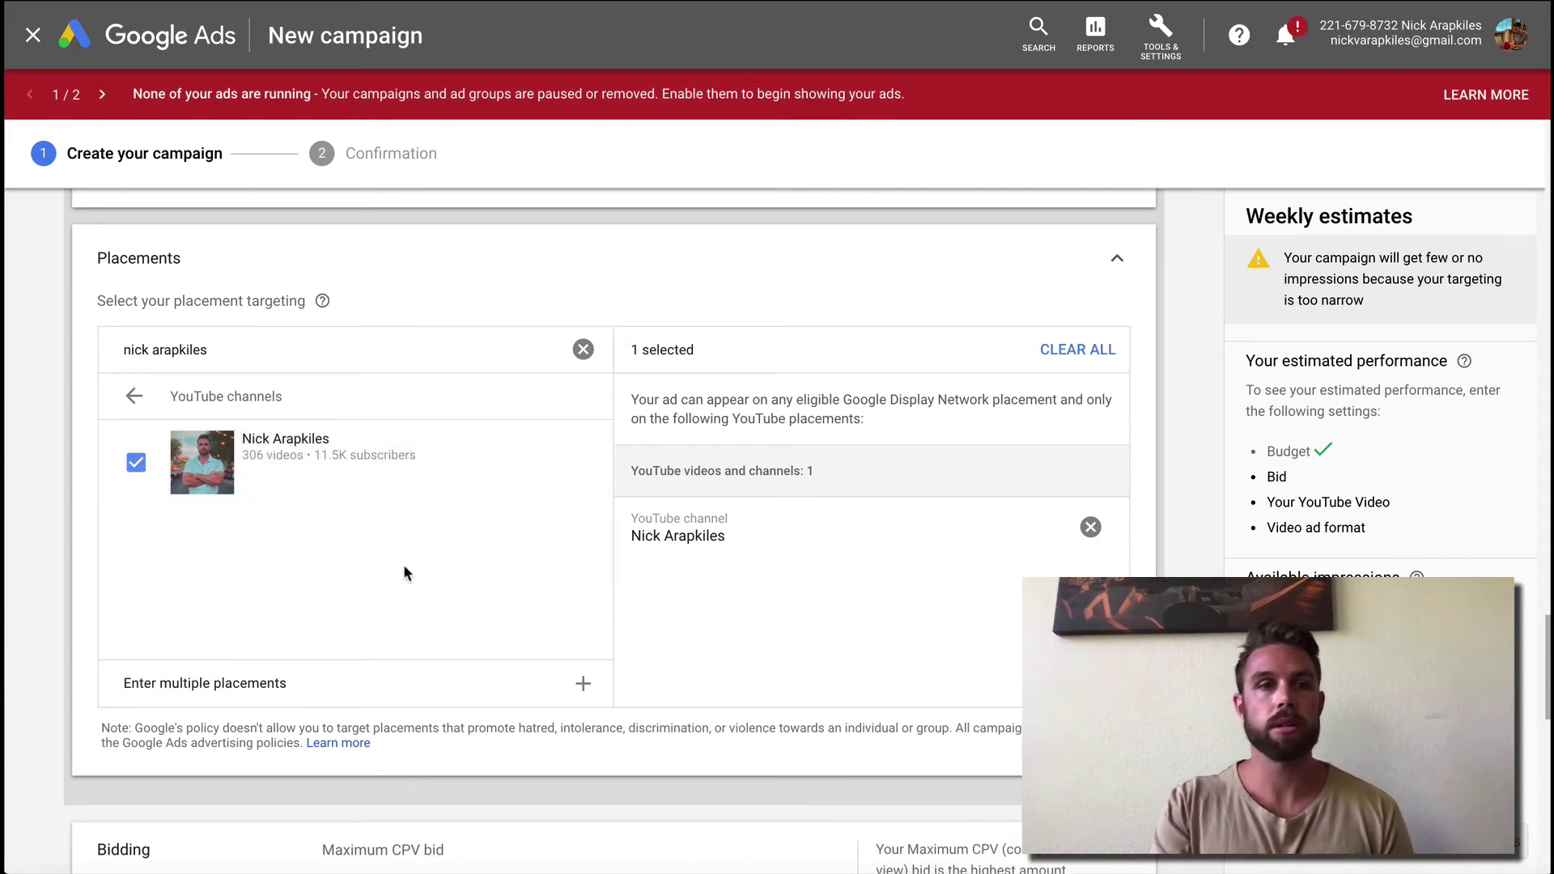
click(136, 466)
- Review the YouTube video and website placement suggestions for the same search, and return to the placement categories
click(139, 408)
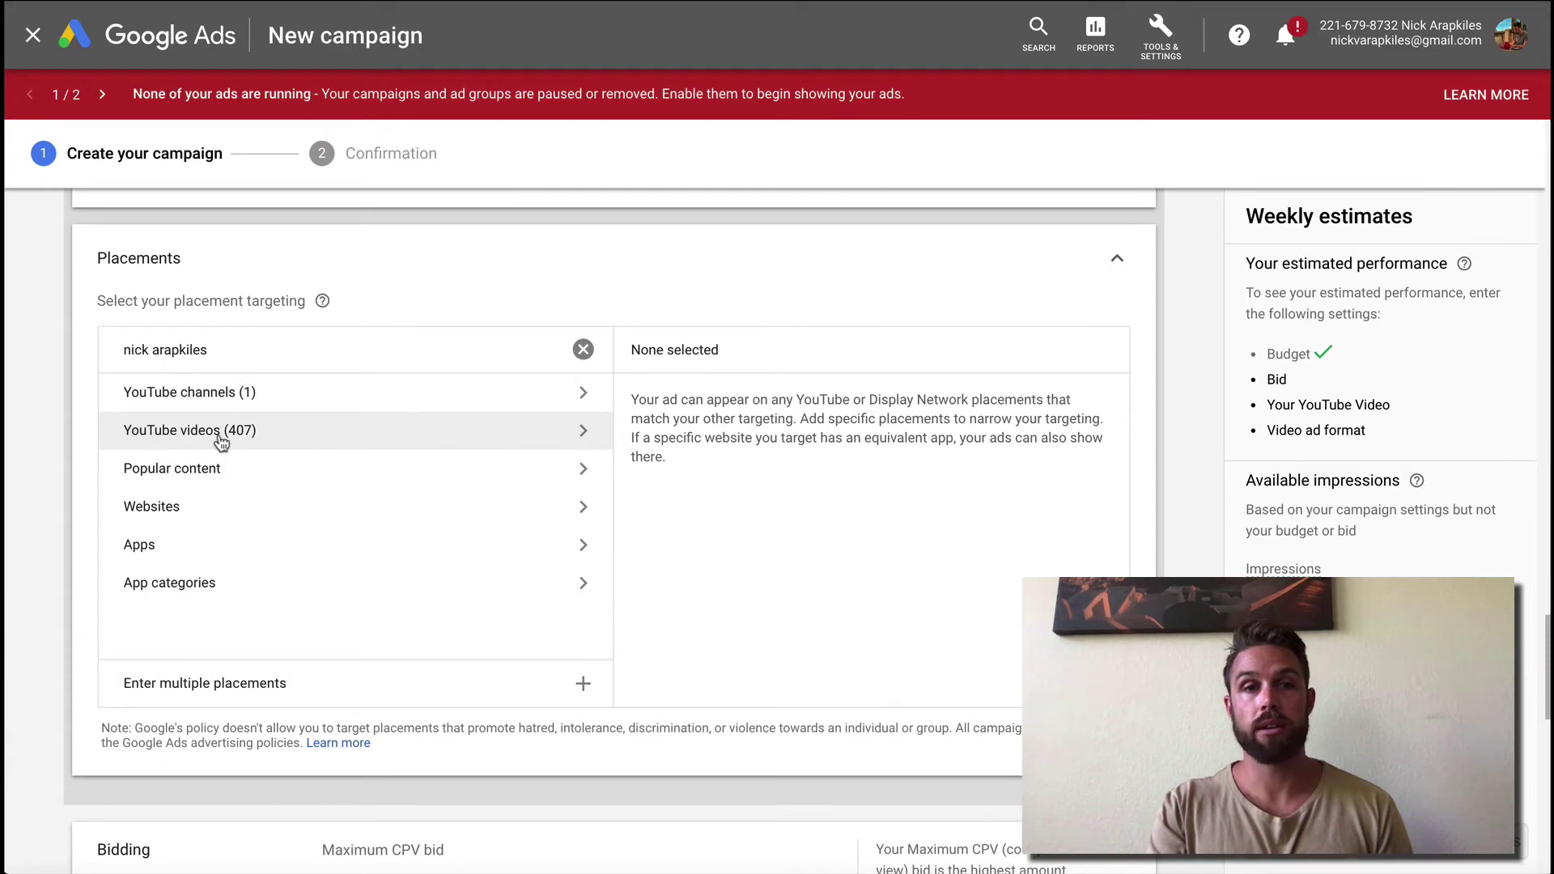
click(220, 441)
scroll(358, 569, down, 3)
scroll(357, 569, down, 5)
scroll(358, 570, up, 1)
click(134, 396)
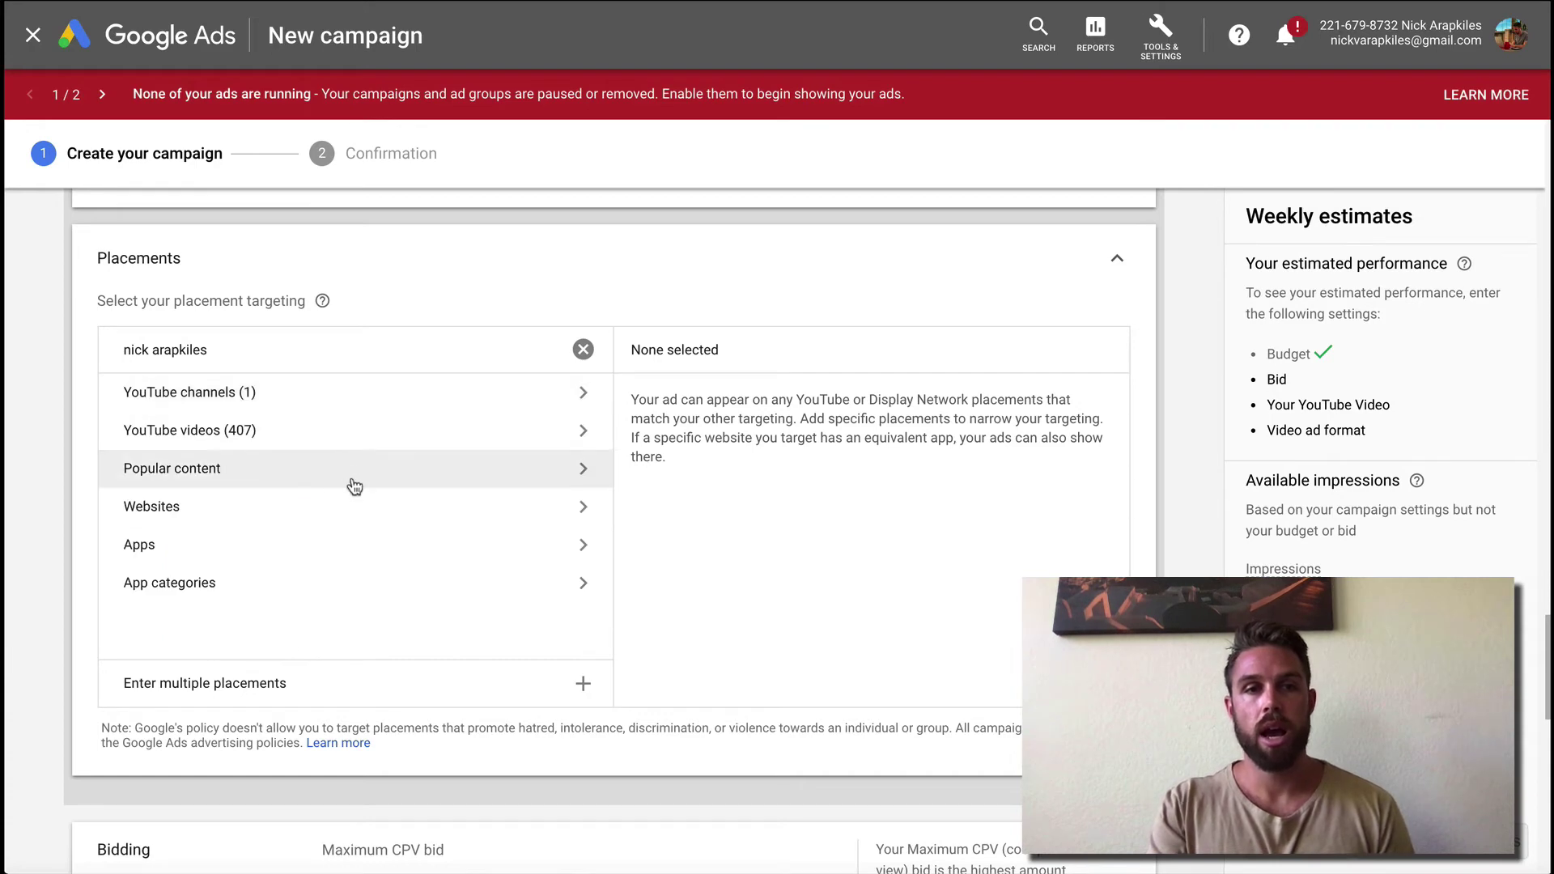
click(360, 506)
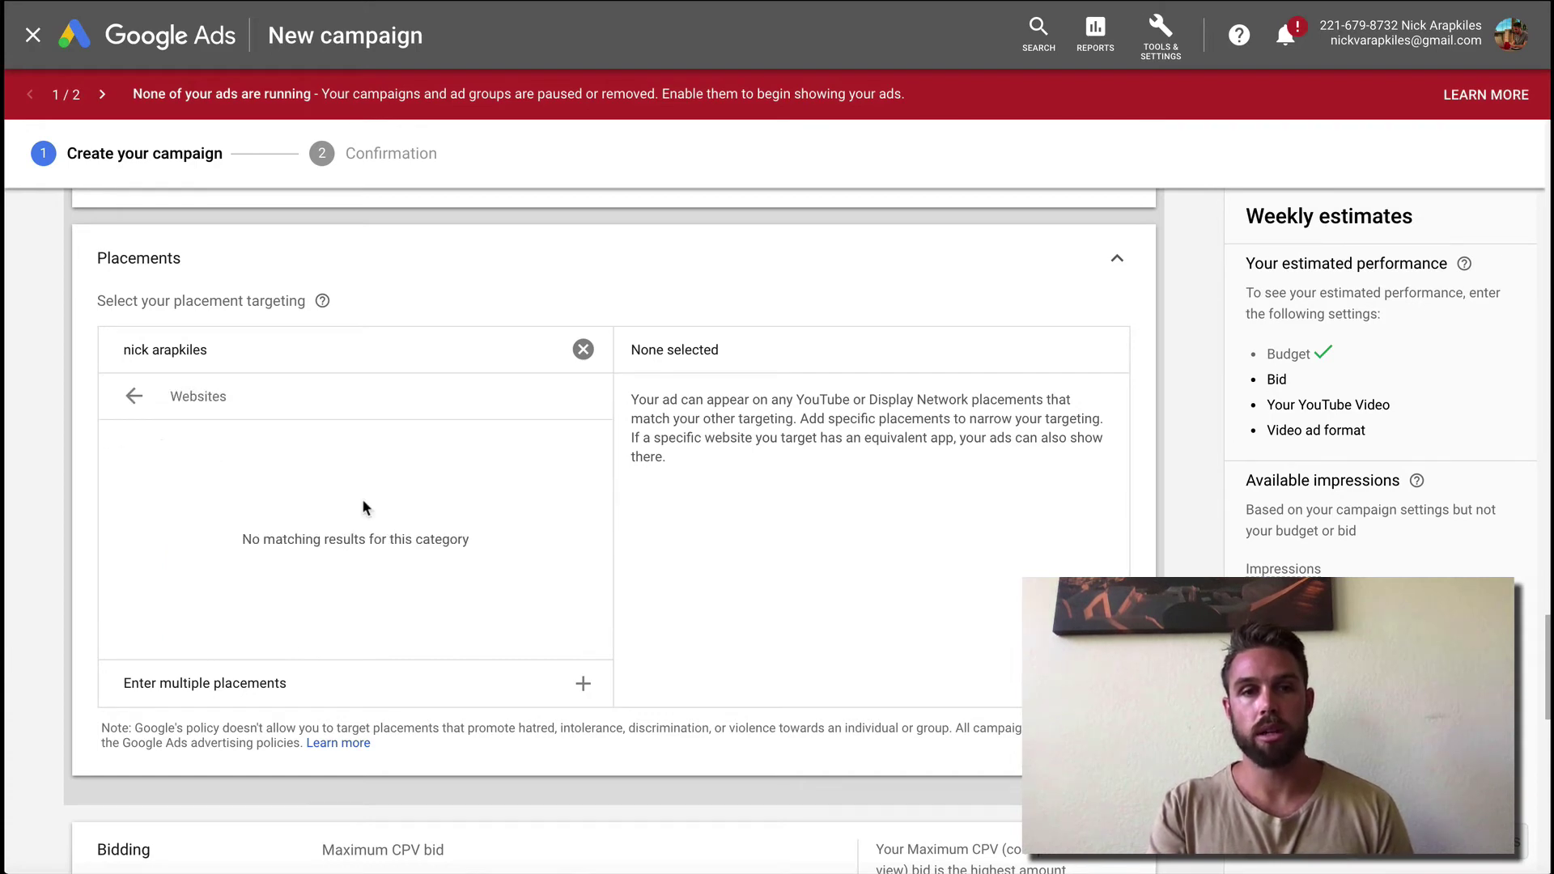
click(132, 396)
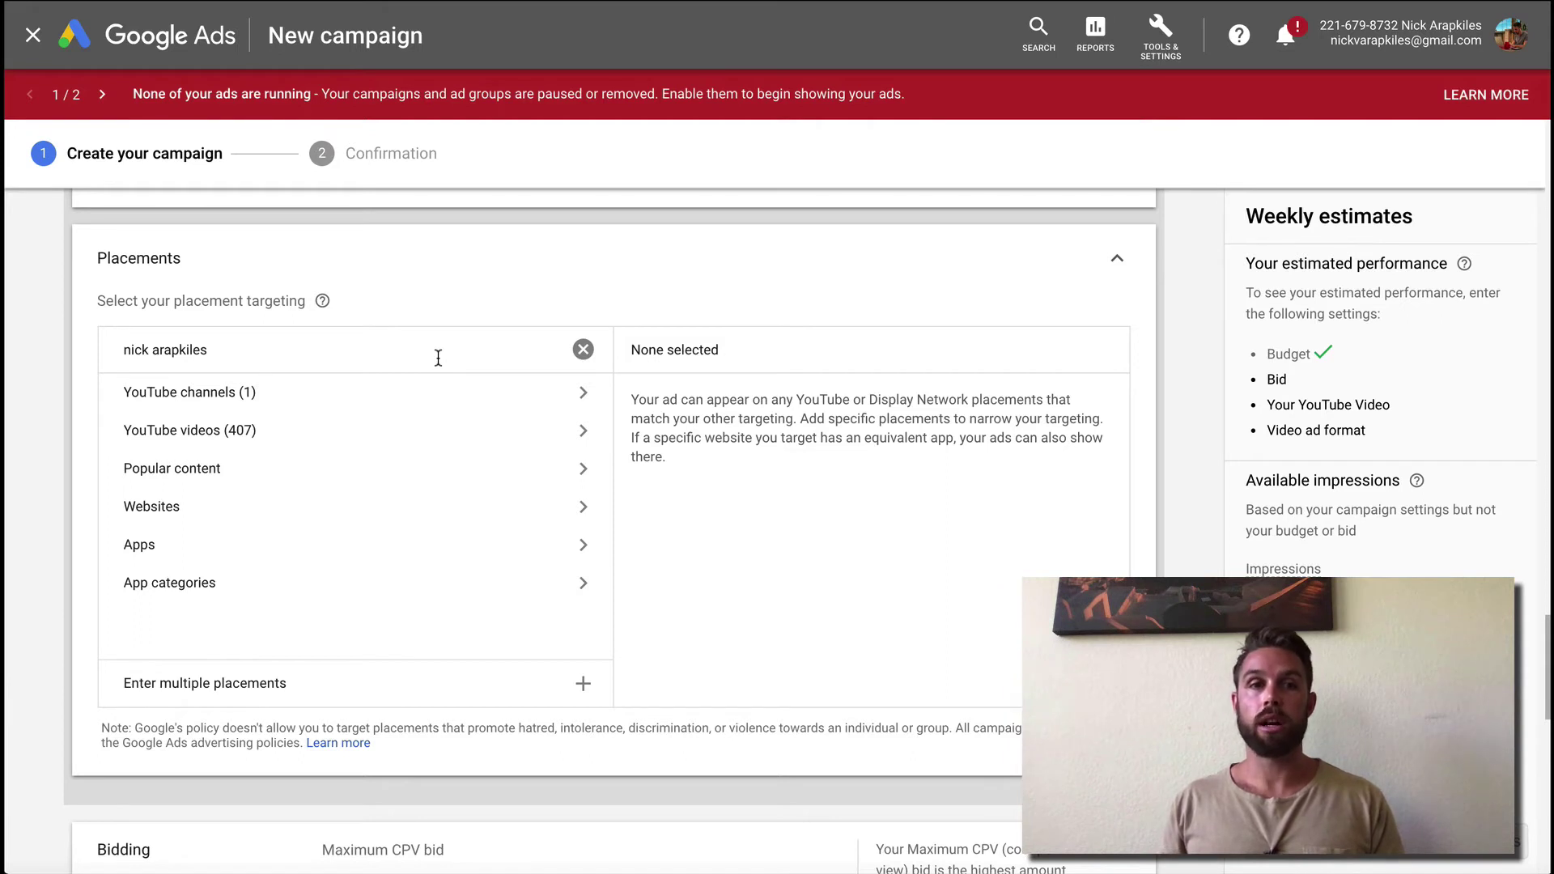
- Set the ad group's maximum CPV bid to $0.10
scroll(438, 357, down, 3)
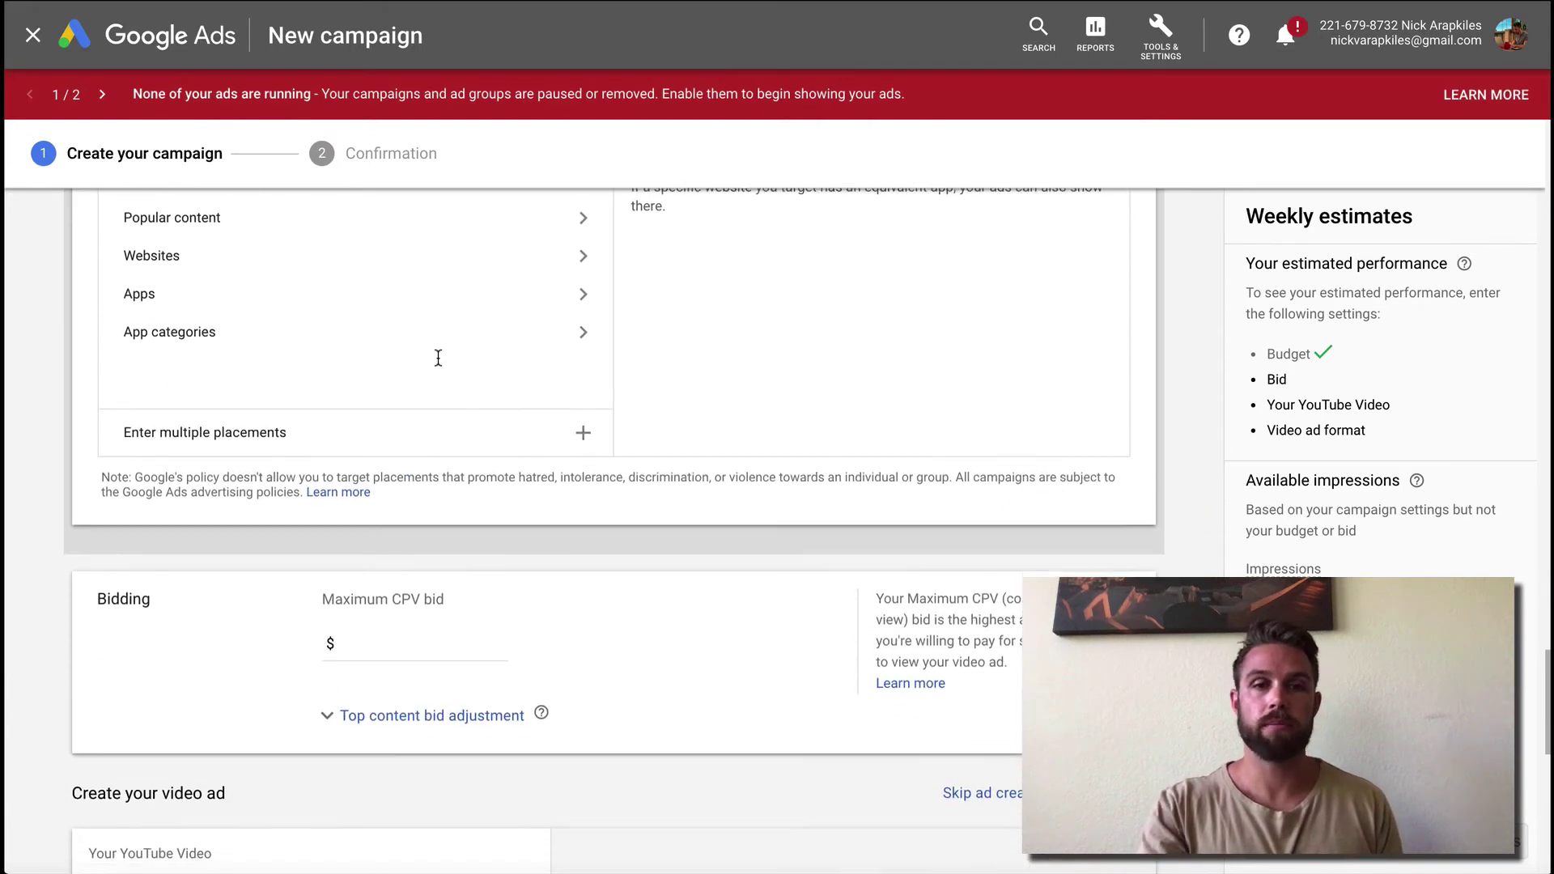
scroll(429, 619, down, 1)
click(428, 572)
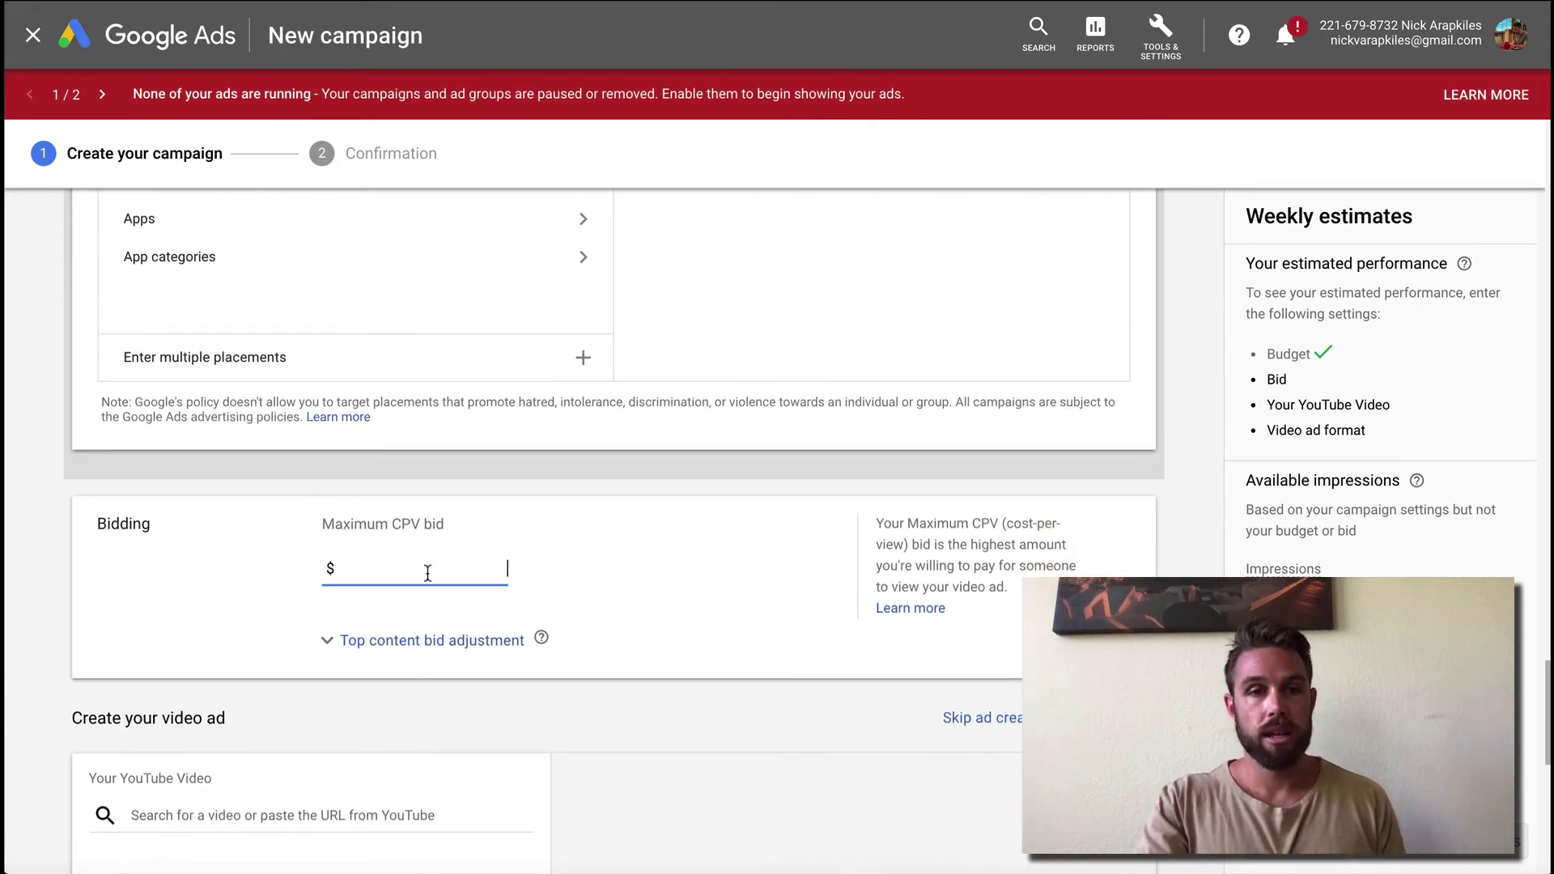
text(0.1)
click(634, 634)
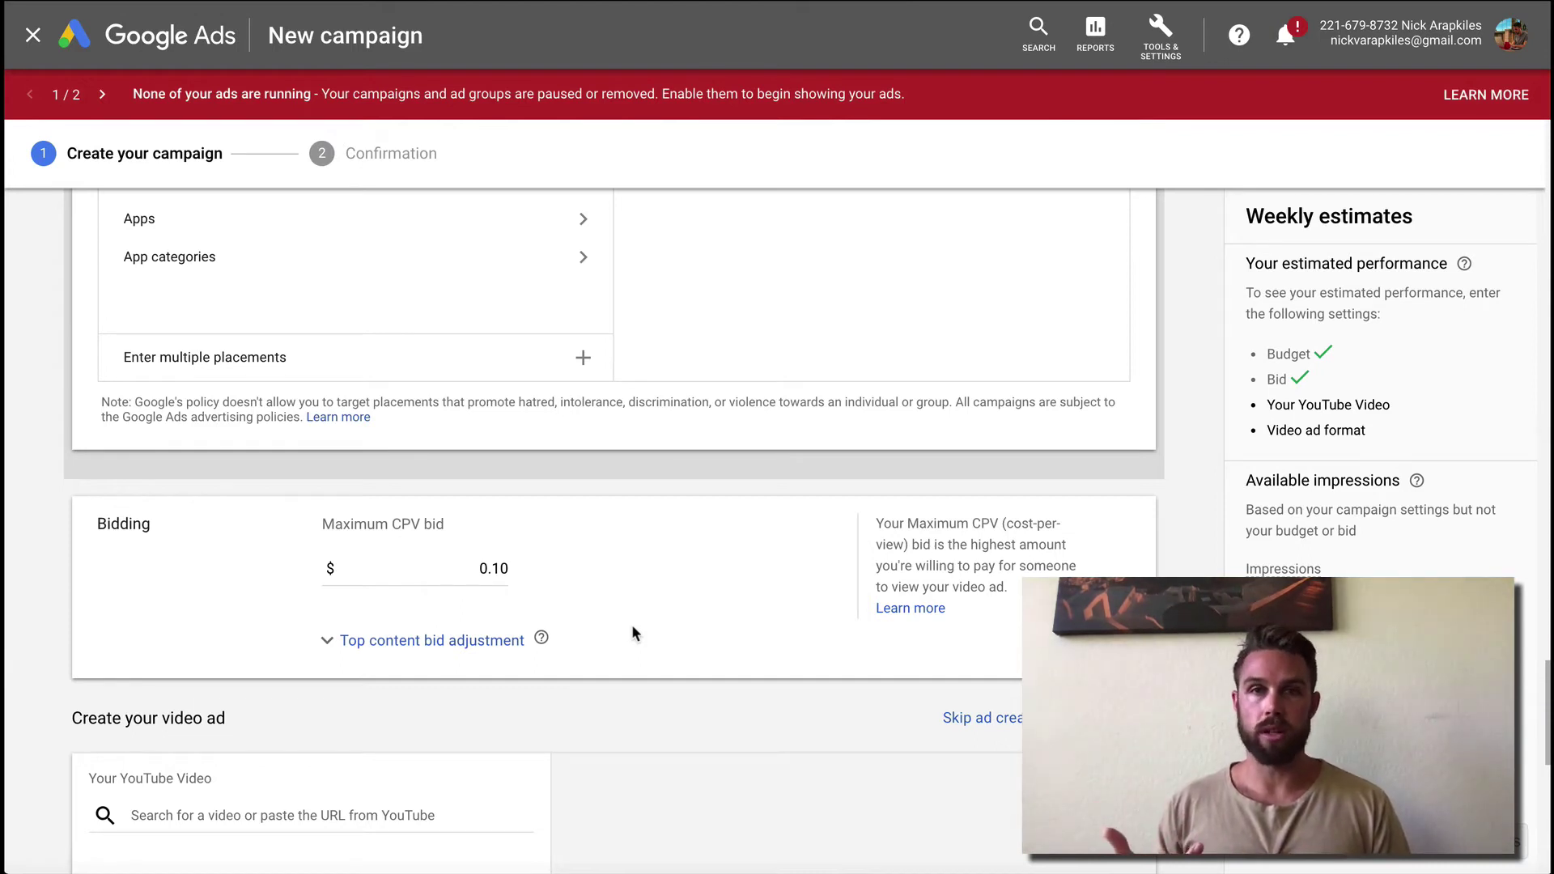
- Switch to YouTube in a new browser tab, open the video "3 Ways to Write a Joke from the Seed of the Idea #2" and pause playback
scroll(633, 633, down, 2)
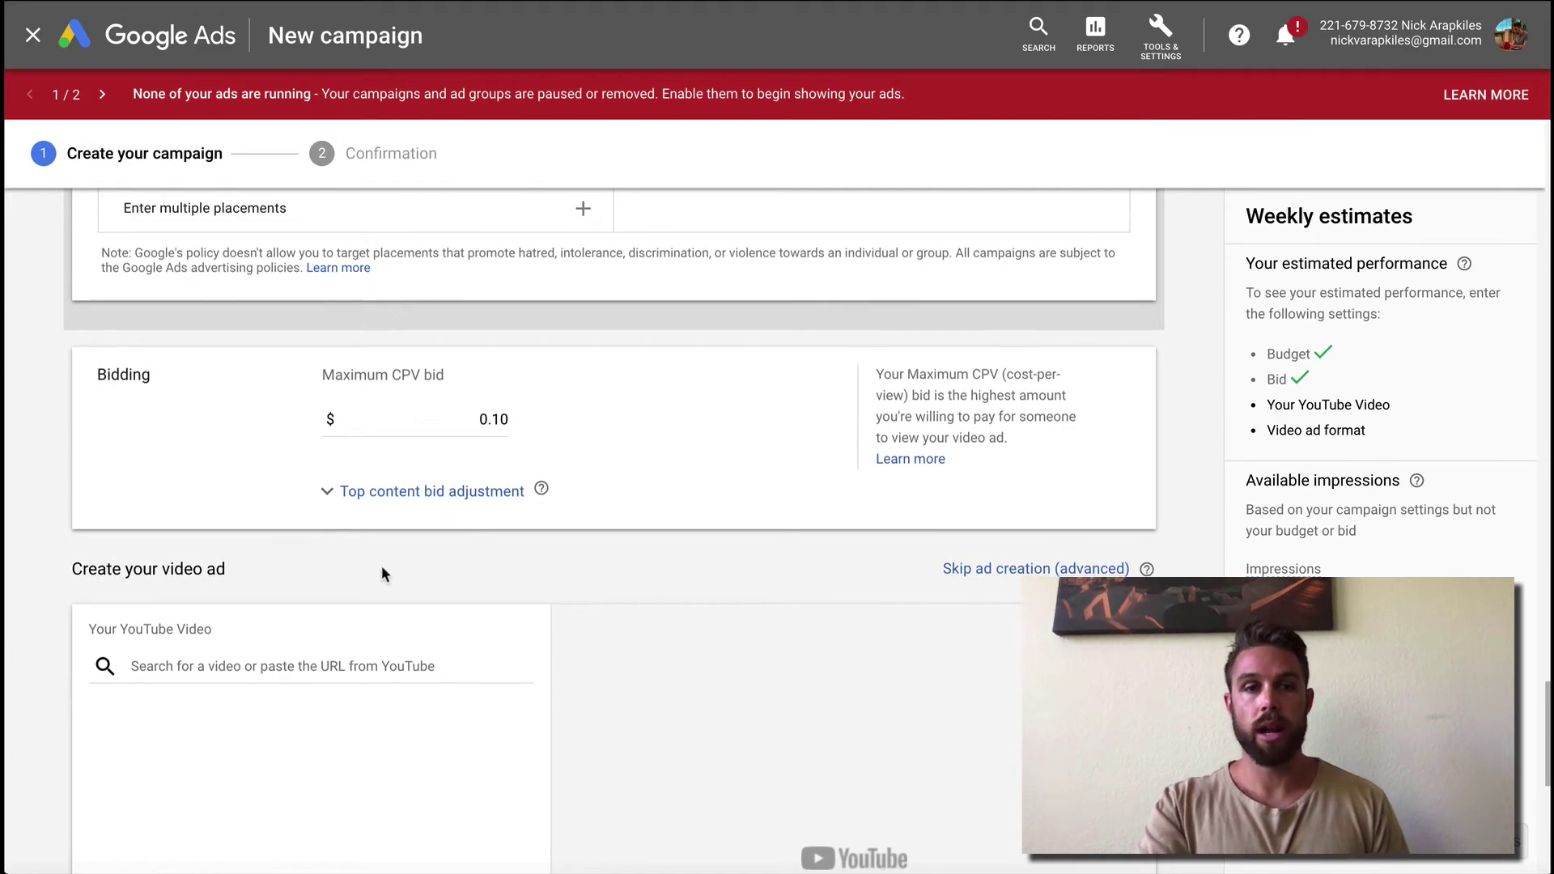
scroll(382, 571, down, 2)
click(293, 517)
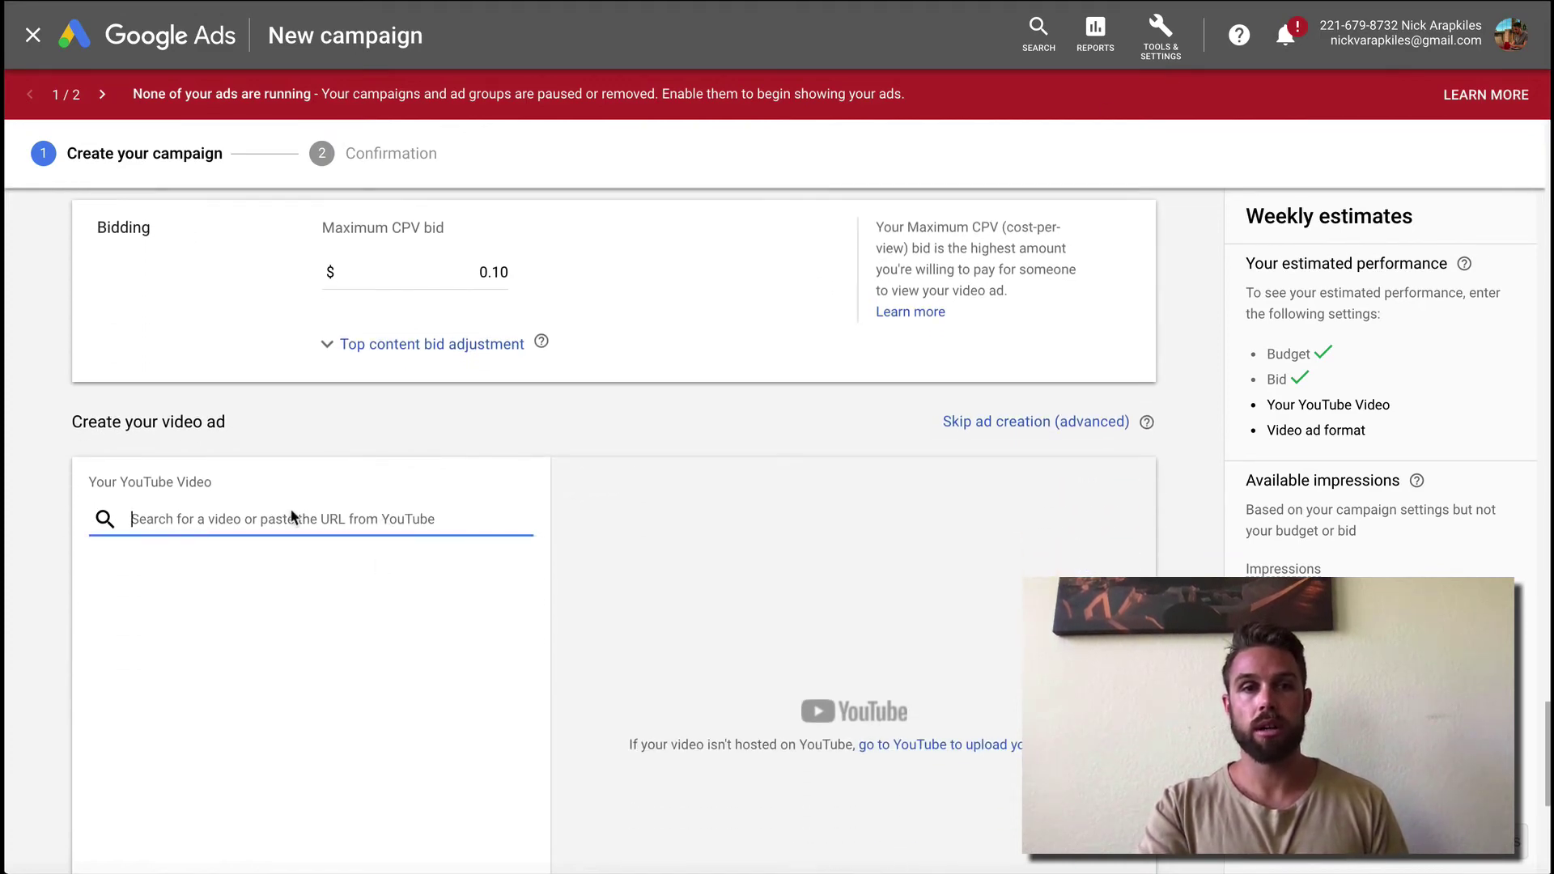
key(ctrl+t)
text(youtube.com)
key(Return)
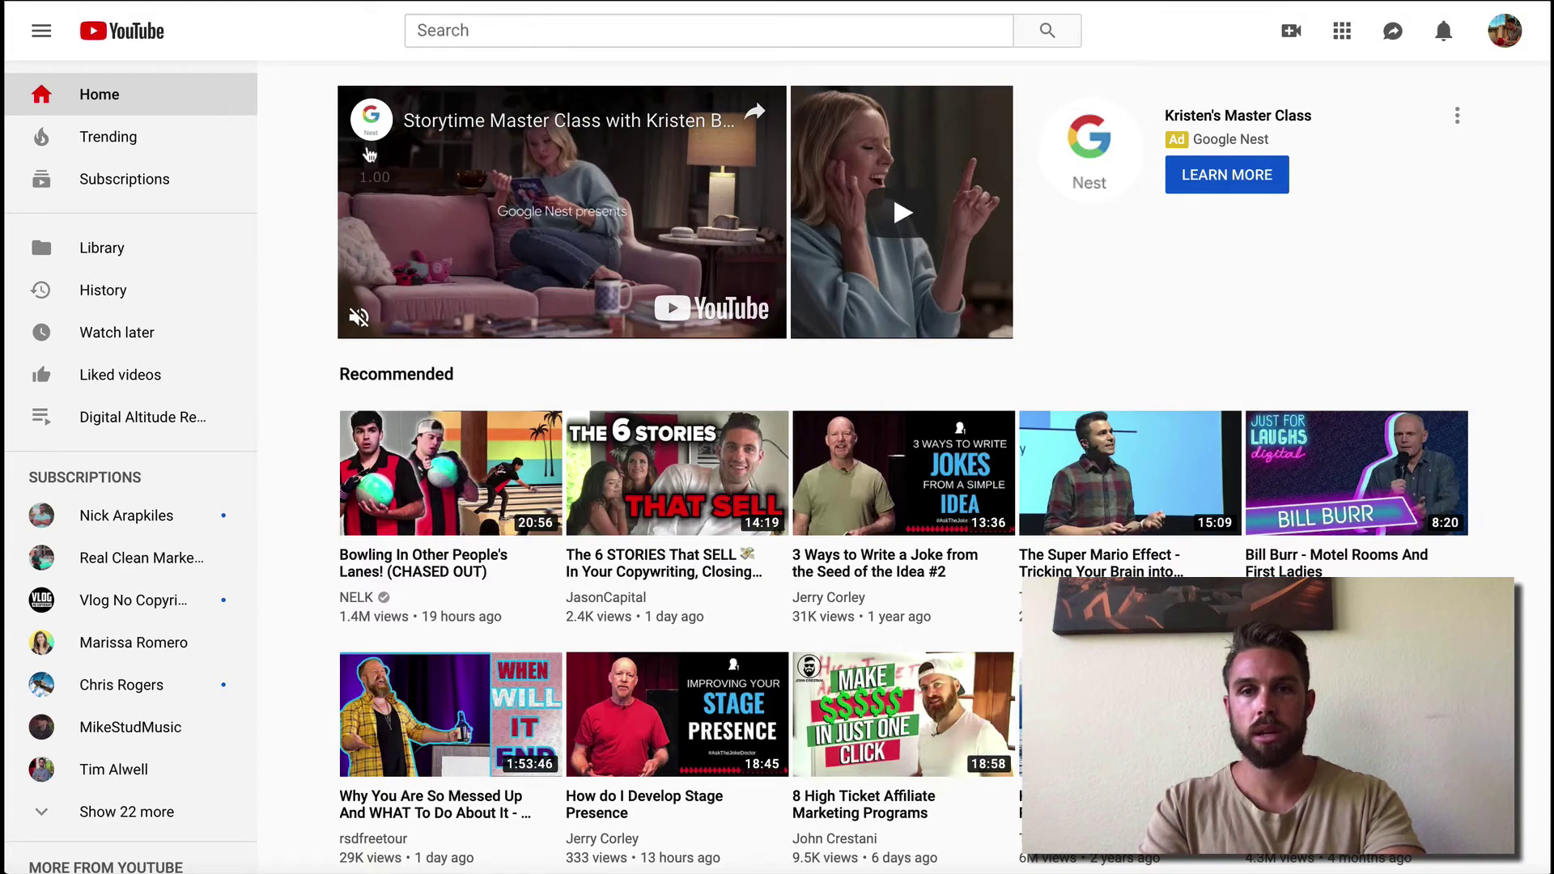
click(971, 467)
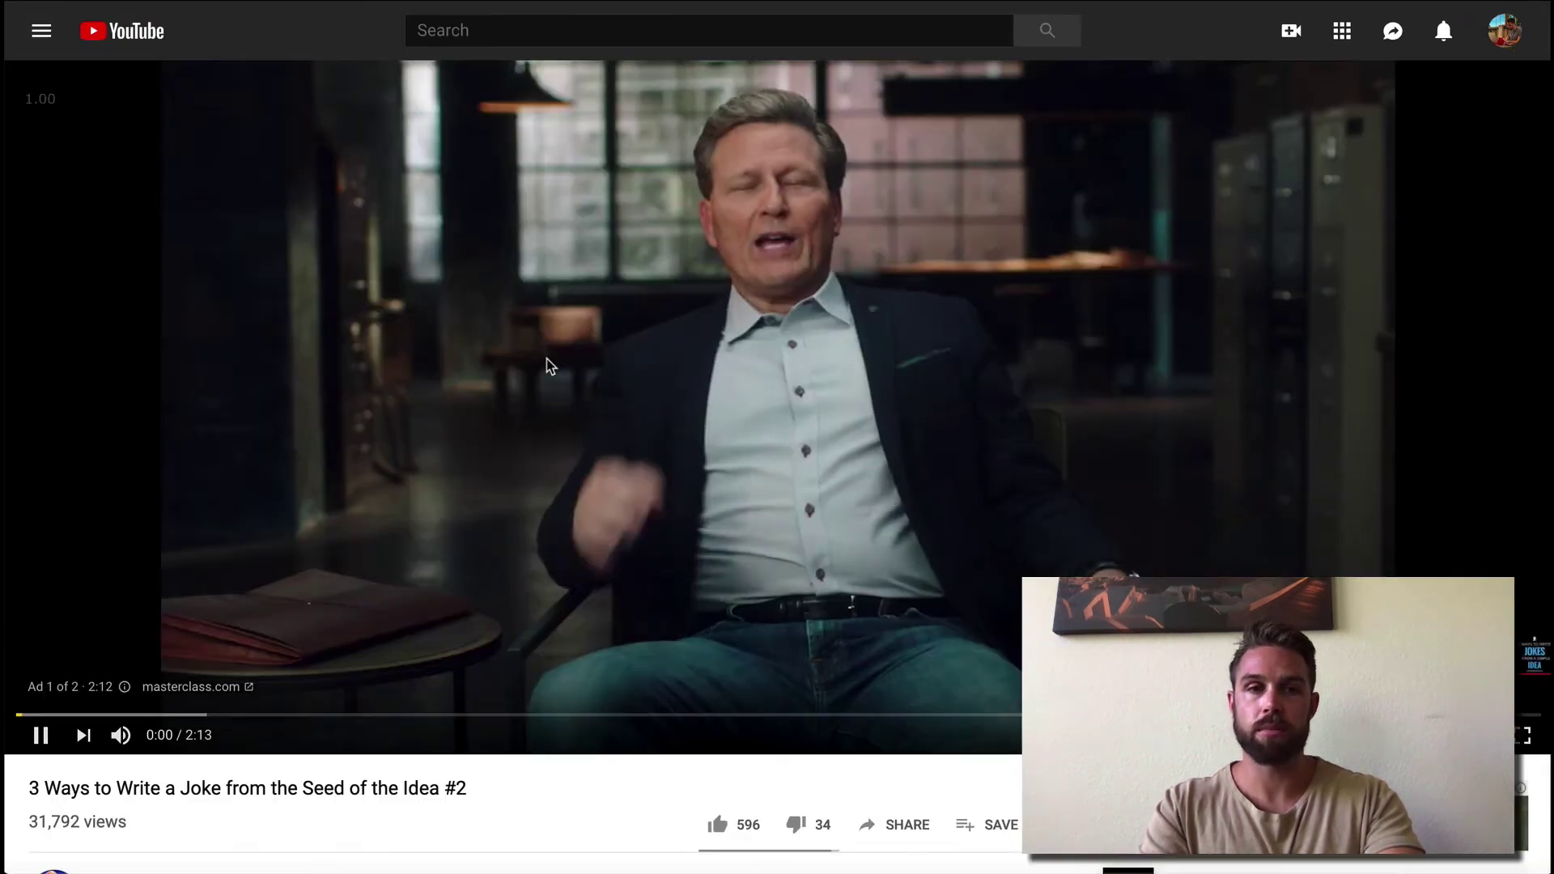
click(544, 360)
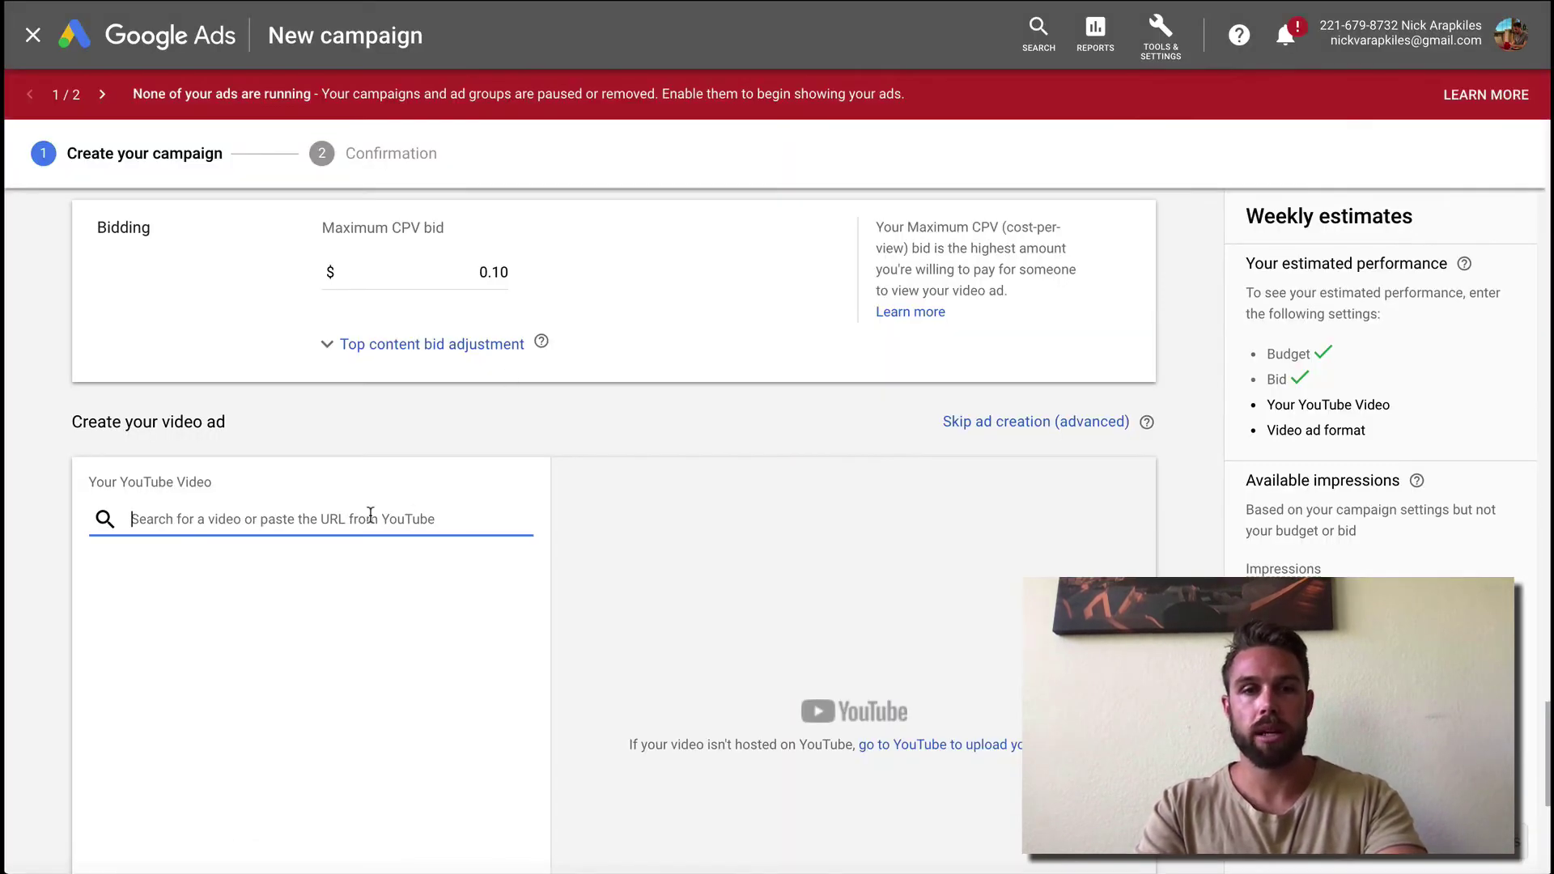
- Back in Google Ads, enter the joke-writing video's URL as the ad video and choose the In-stream ad format
text(https://www.youtube.com/watch?v=10kHwUm_mNU)
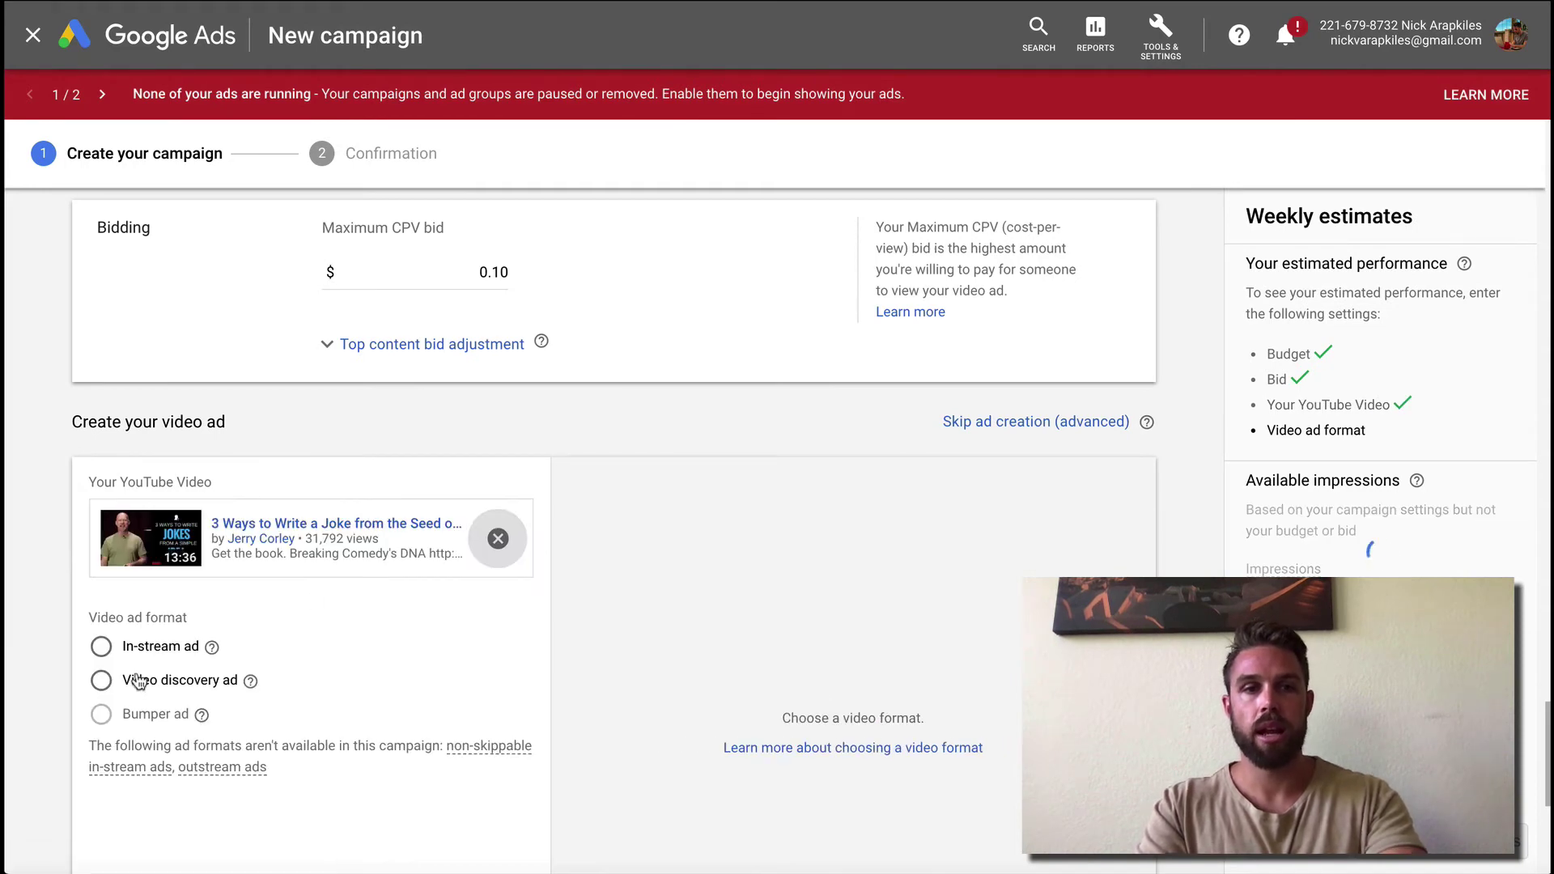
click(102, 649)
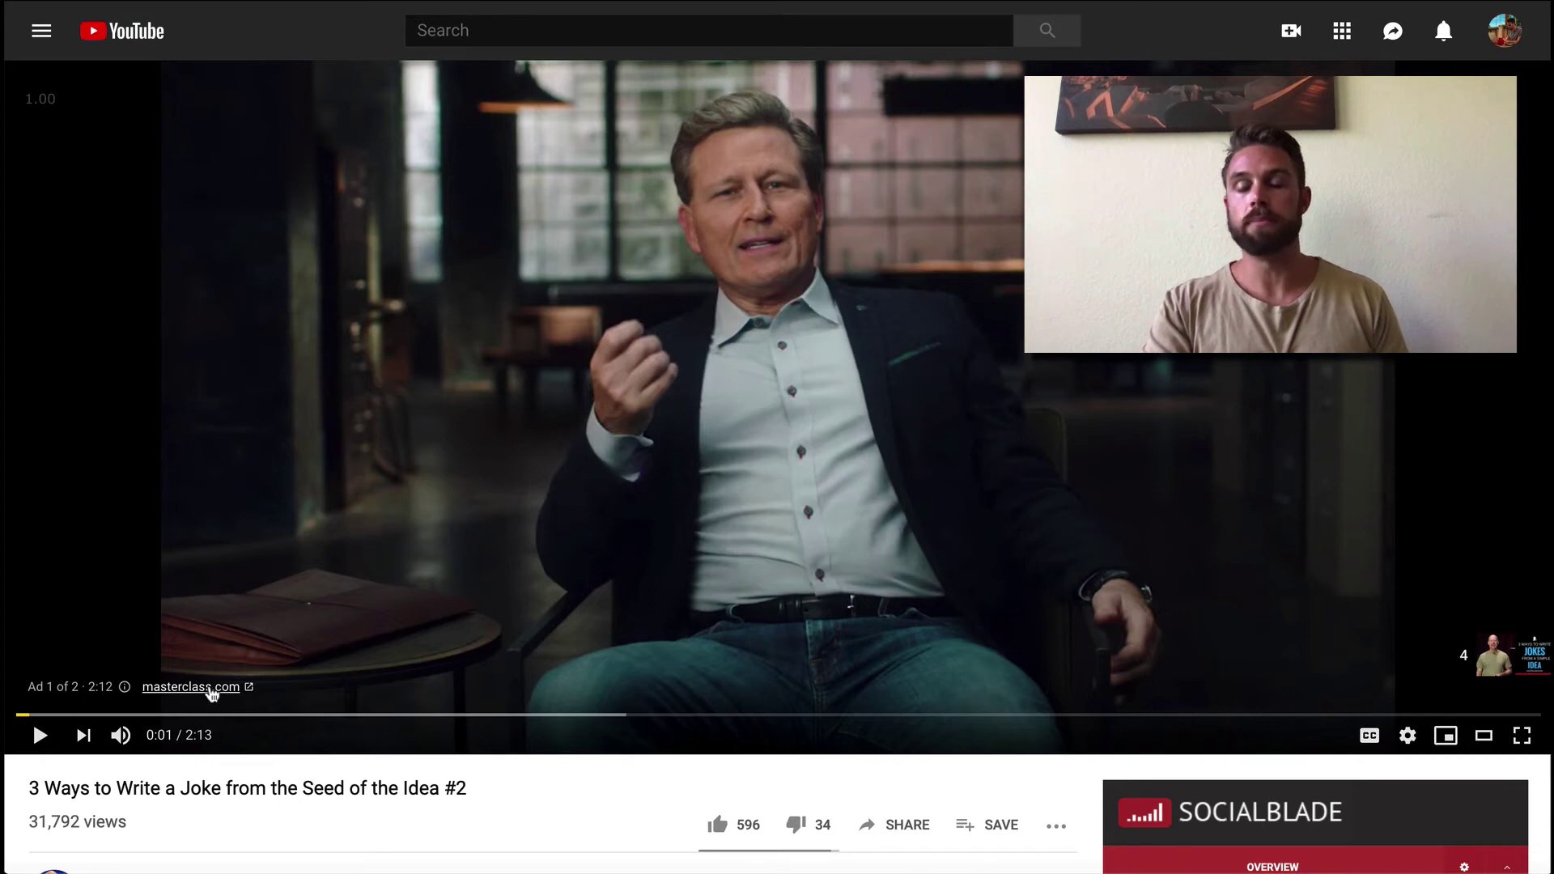
- Switch to the YouTube video page, leave theater mode, and examine the MasterClass in-stream ad with its overlay, companion banner and skip area
scroll(493, 489, down, 3)
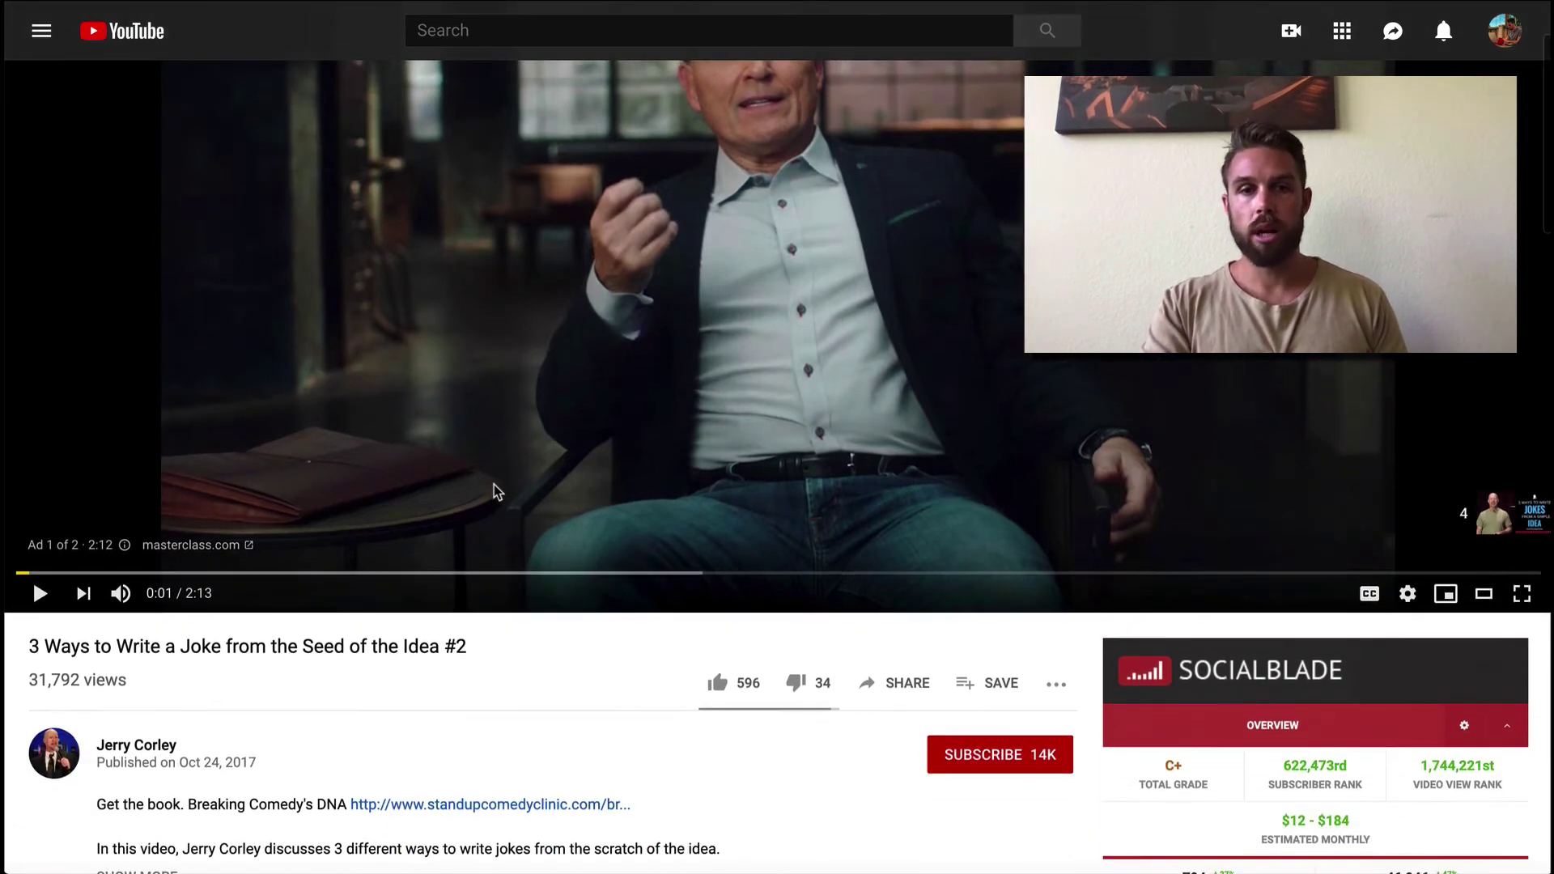
scroll(498, 491, up, 3)
scroll(498, 492, down, 1)
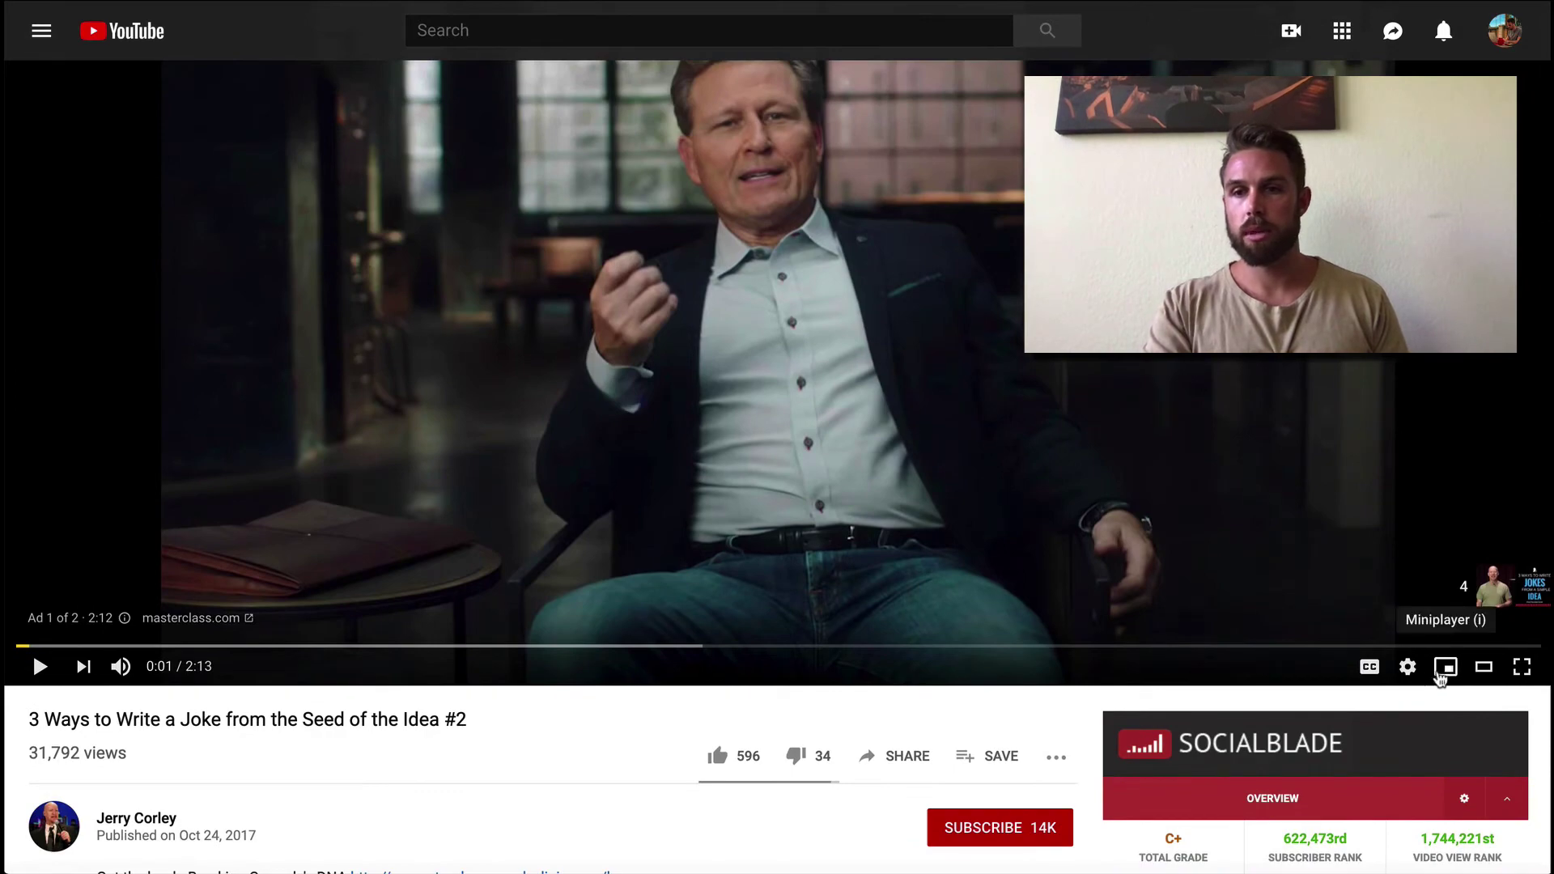
click(1484, 666)
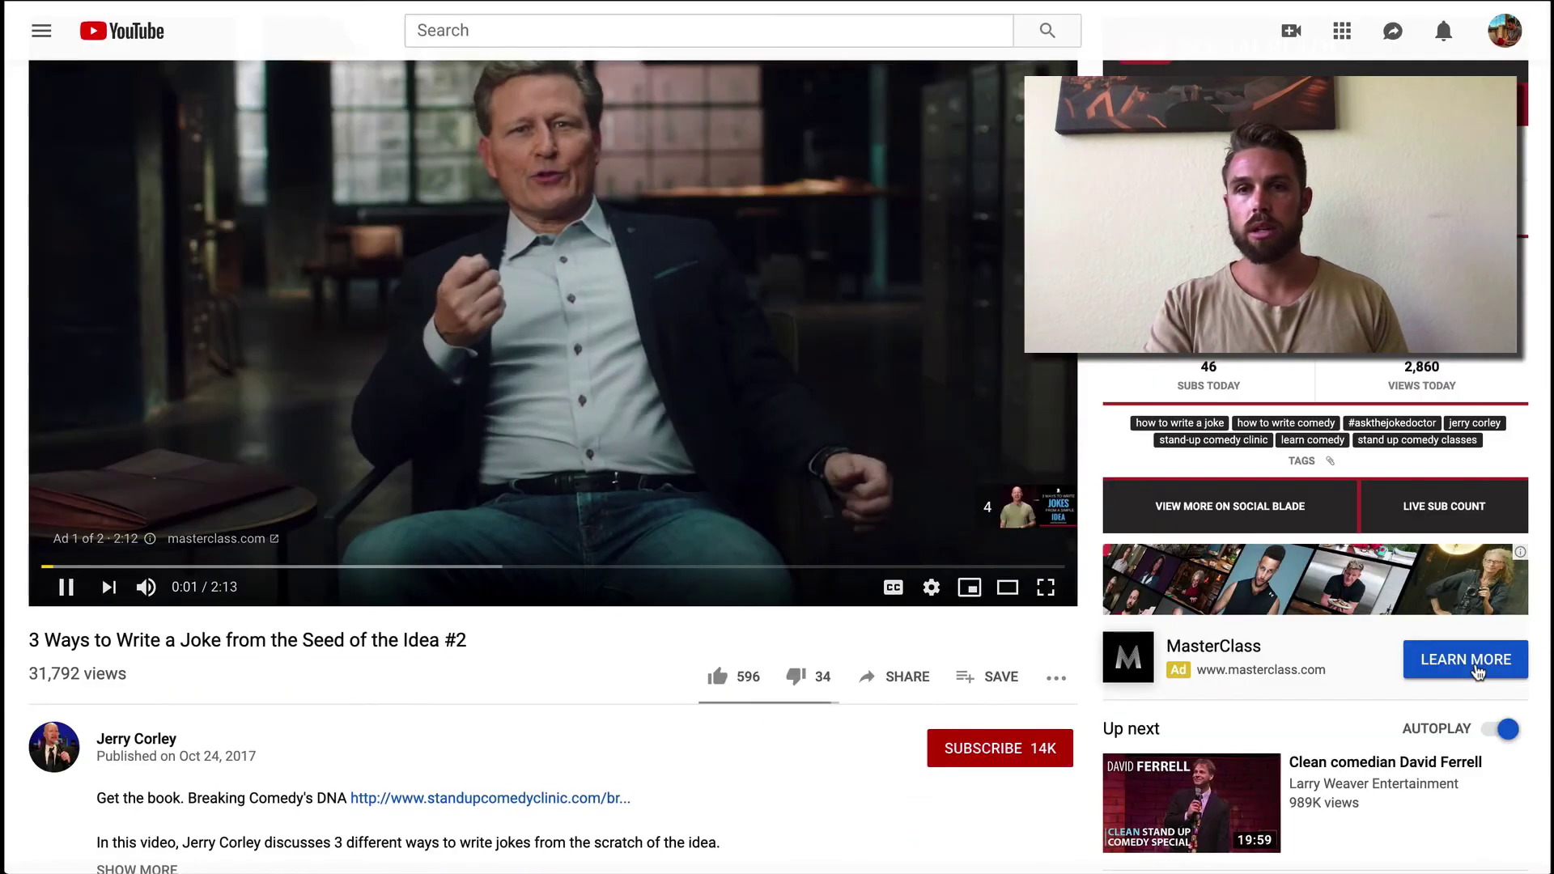
scroll(773, 473, up, 1)
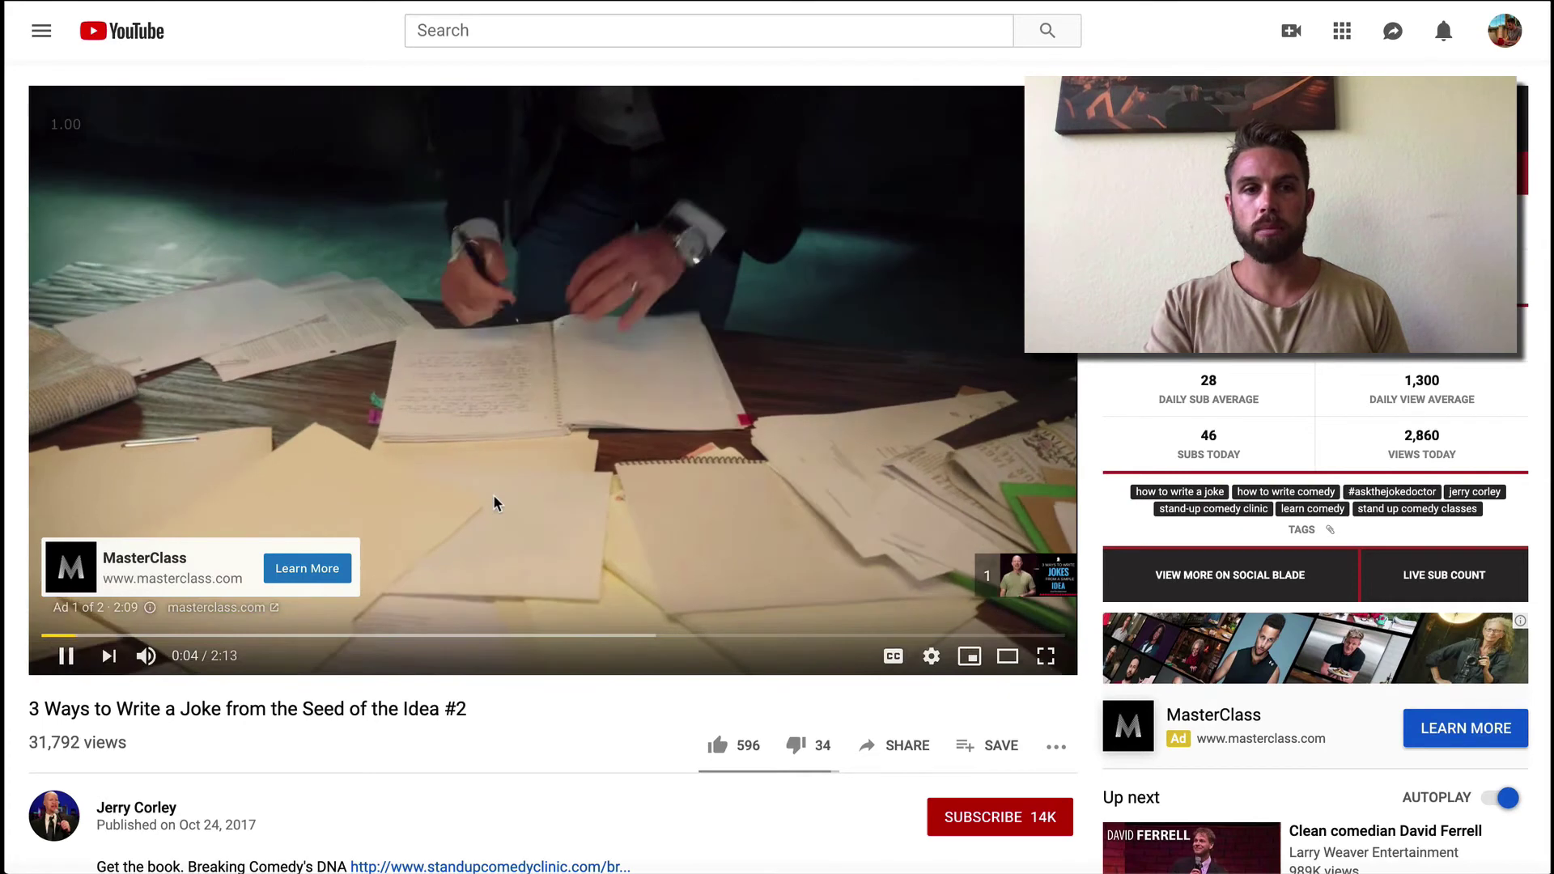
click(496, 503)
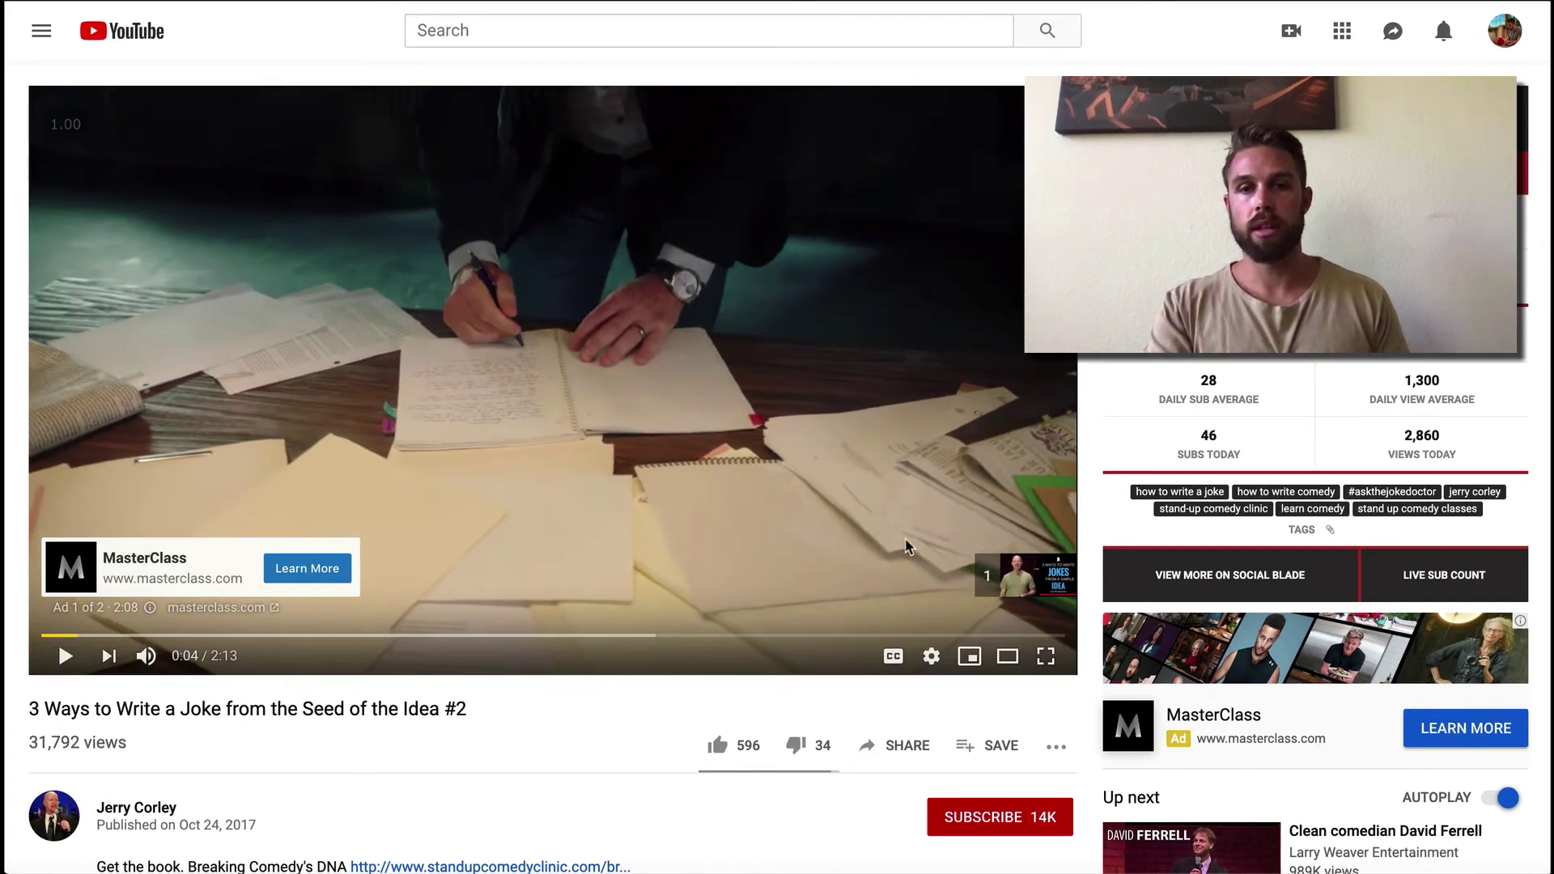
click(931, 567)
click(1010, 578)
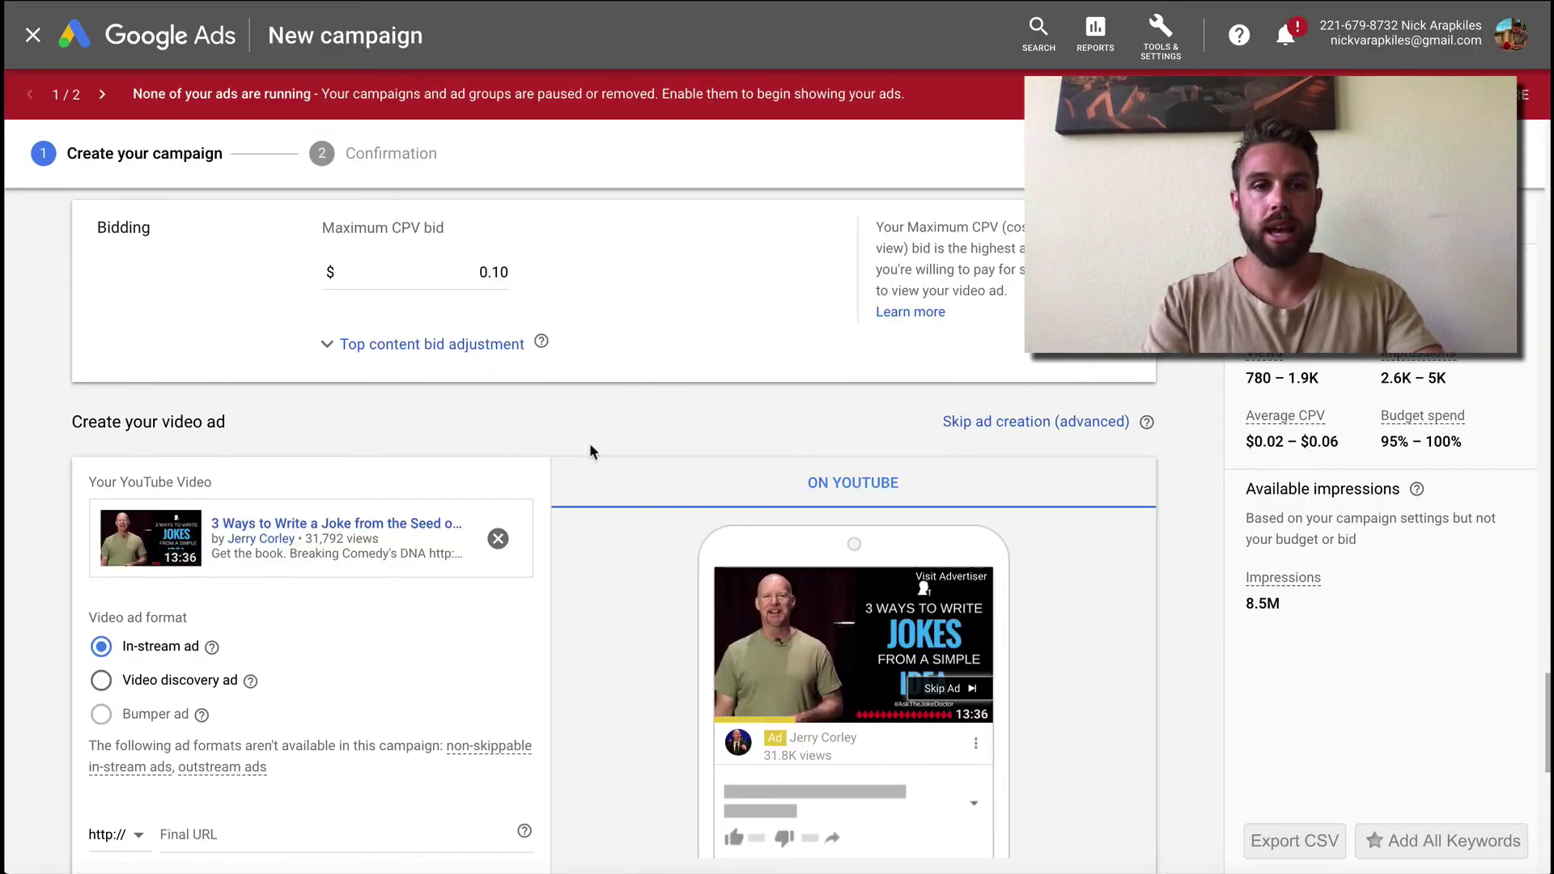
- Set both the in-stream ad's final URL and display URL to google.com
scroll(590, 450, down, 1)
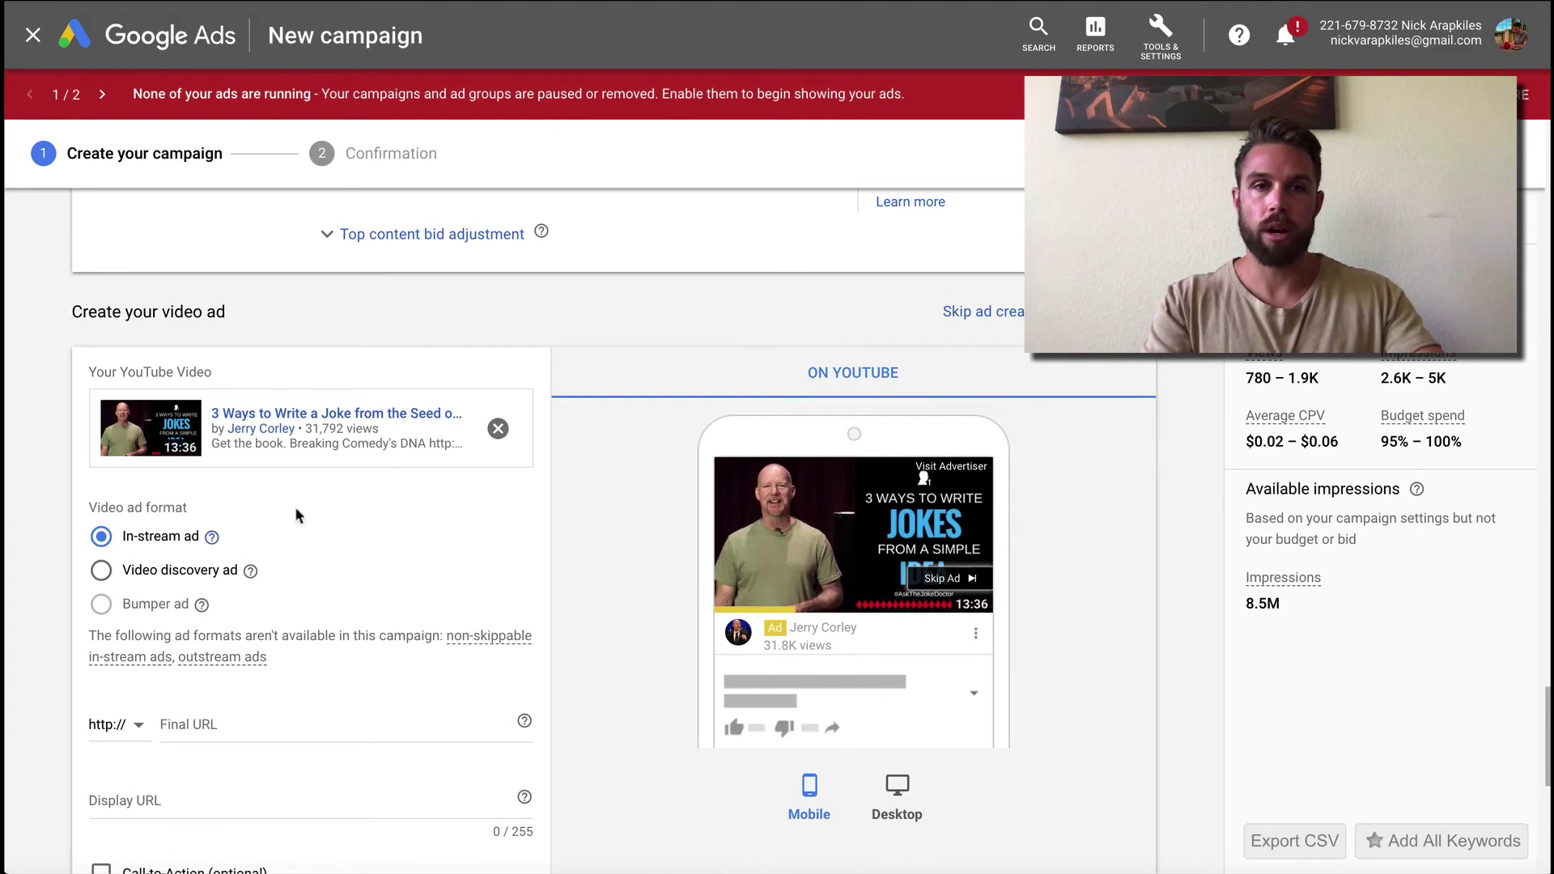
scroll(258, 615, down, 1)
click(257, 615)
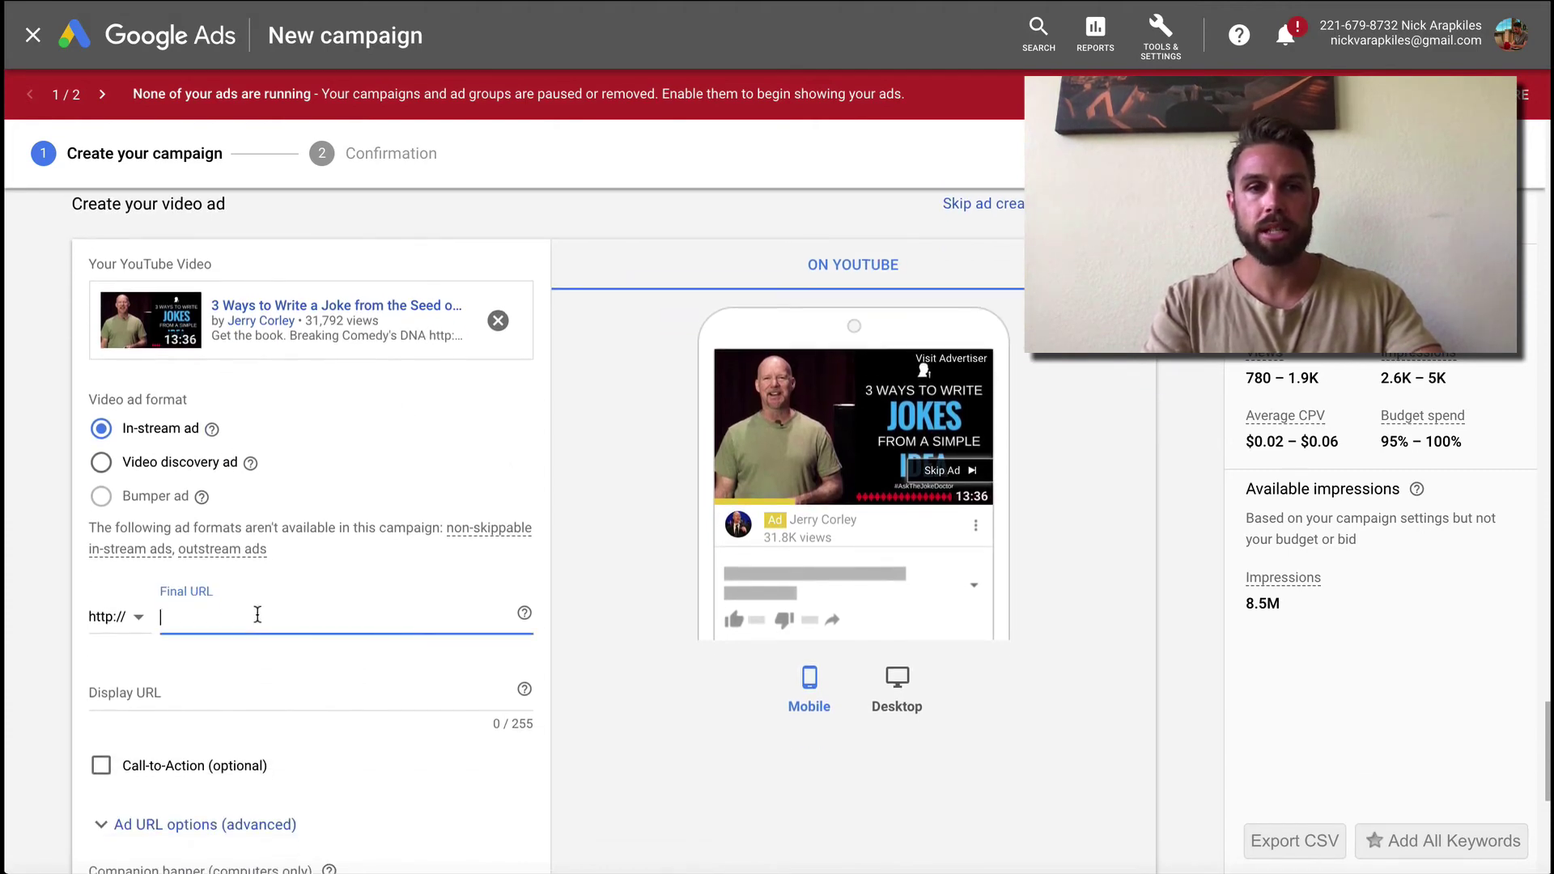
text(google.com)
click(207, 701)
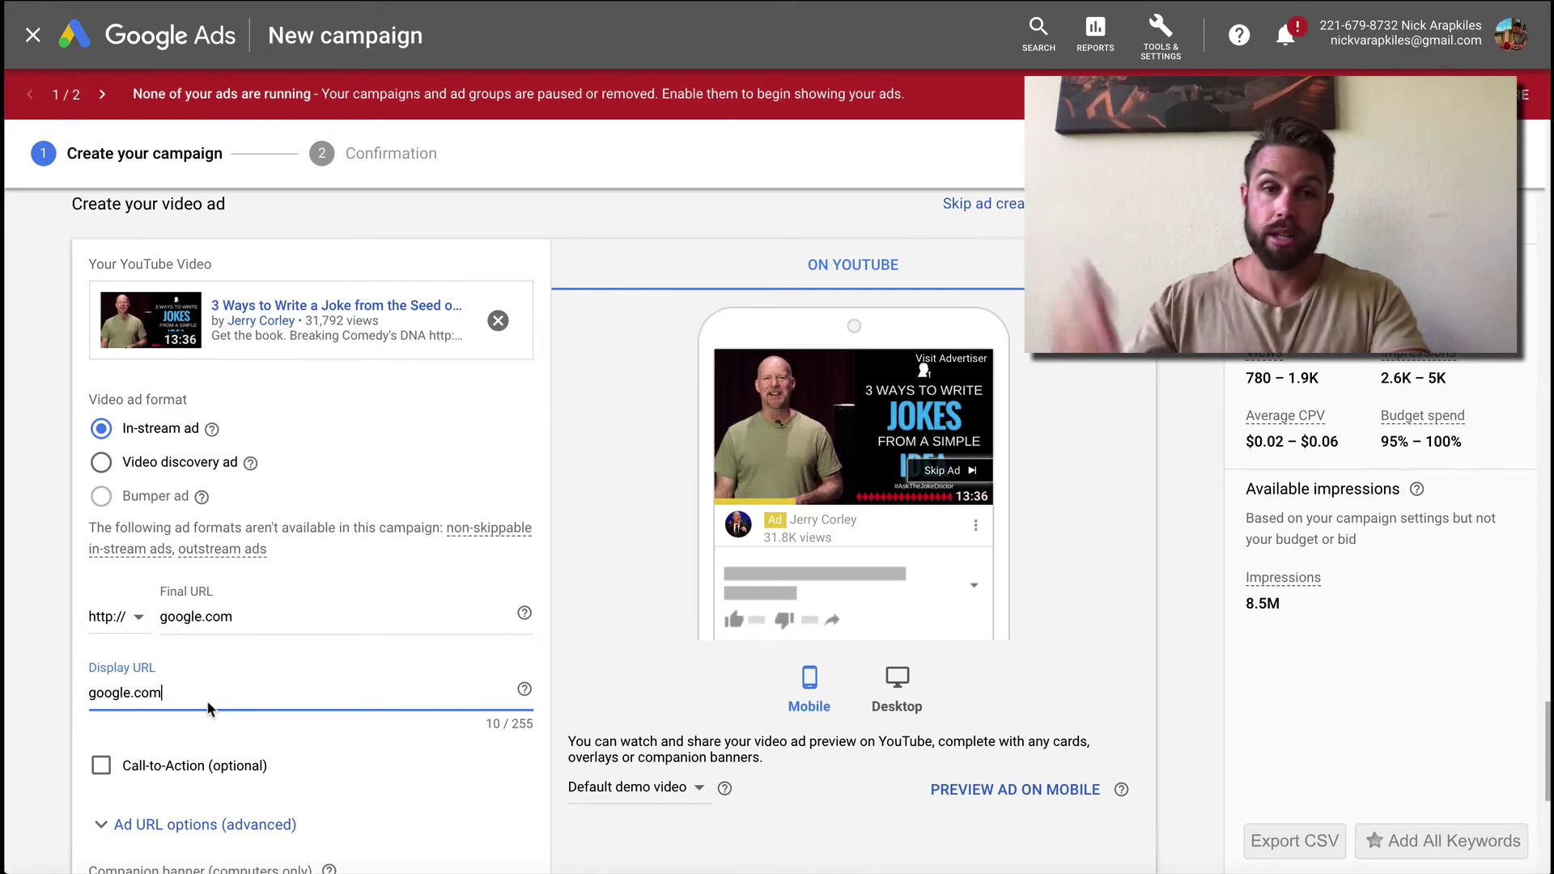
- Enable the ad's call-to-action with the text "Sign Up" and the headline "Click here"
scroll(460, 639, down, 2)
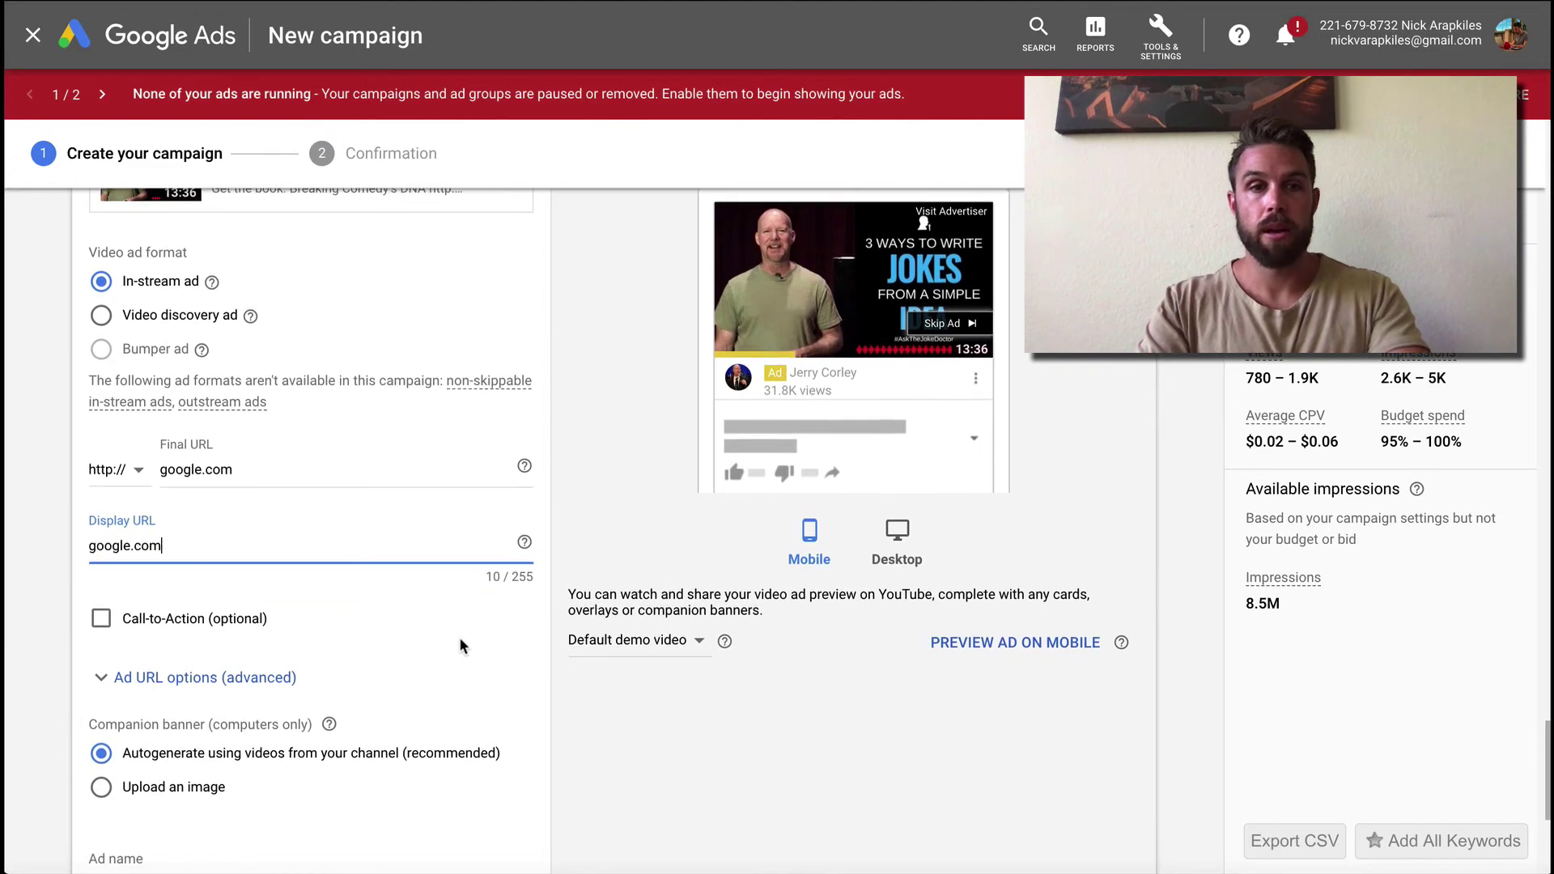
click(101, 621)
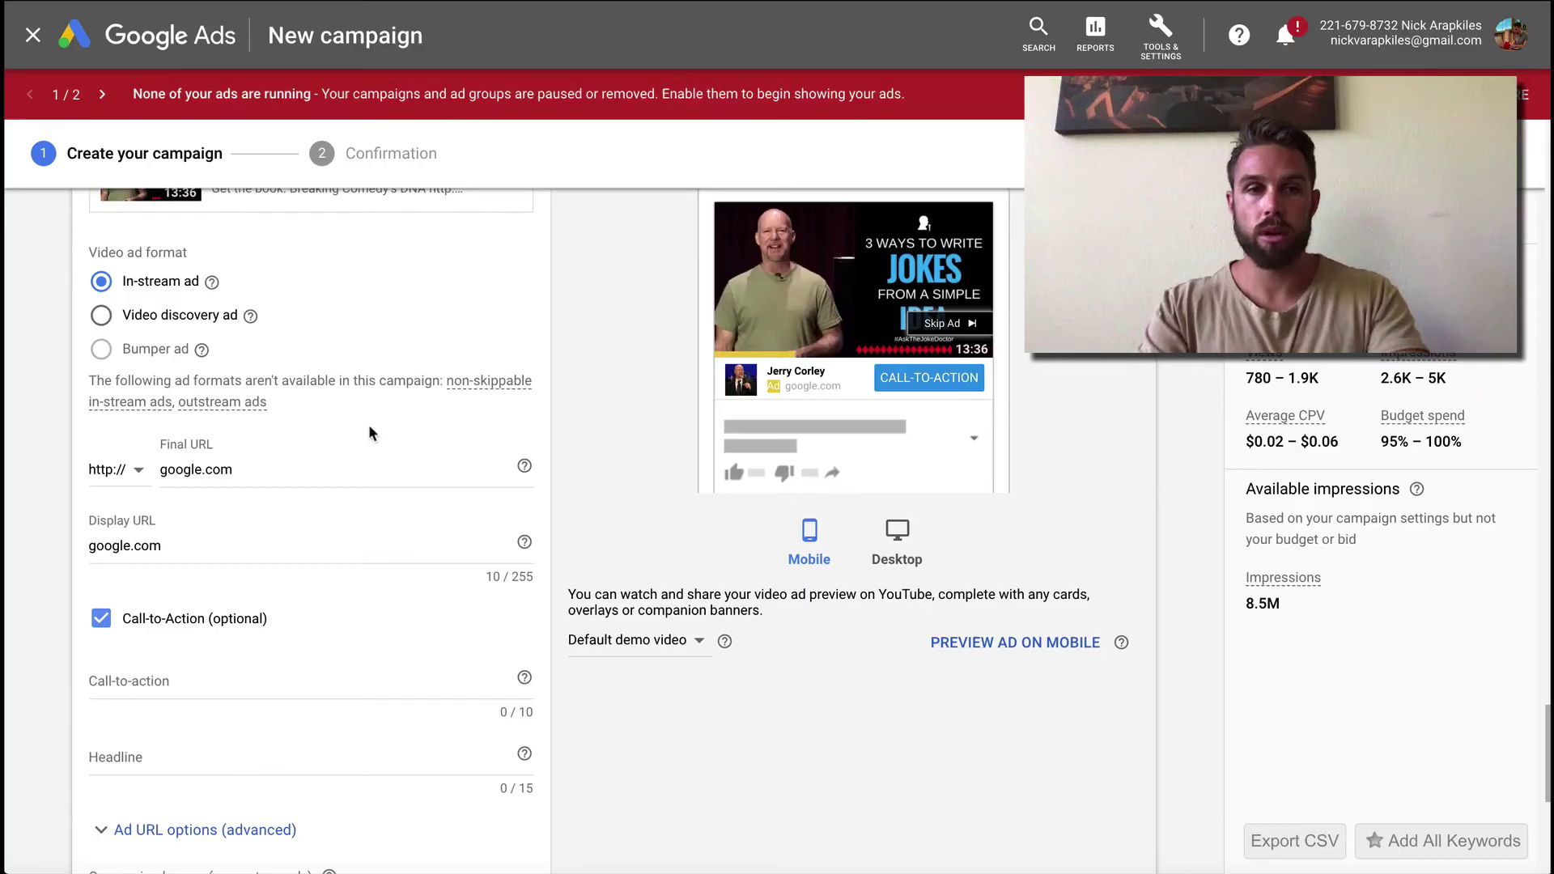
click(168, 629)
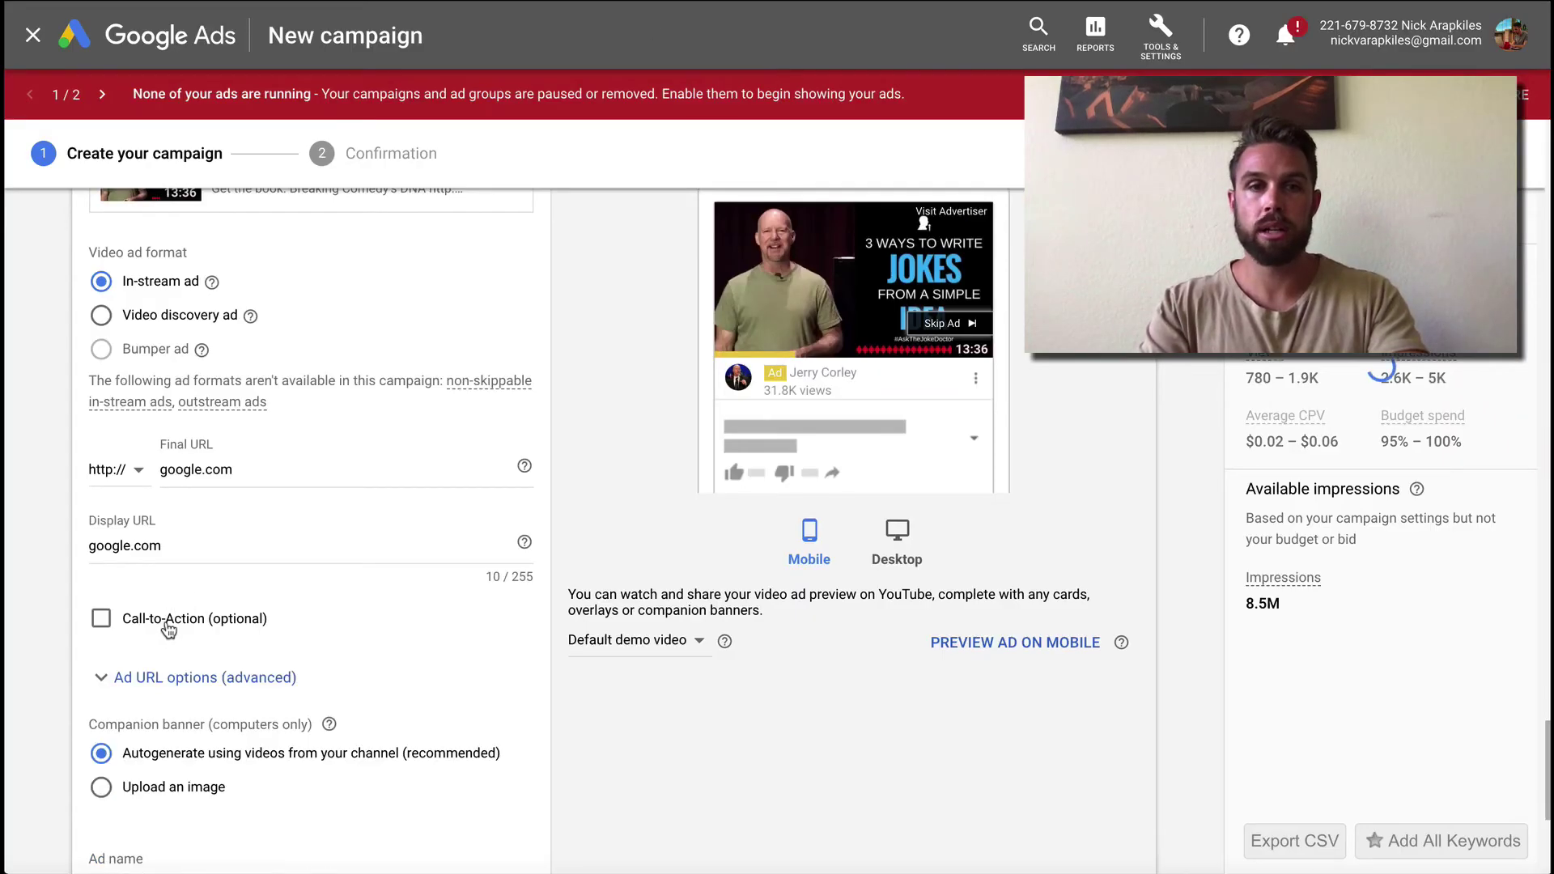
click(167, 629)
click(165, 673)
text(Sign Up)
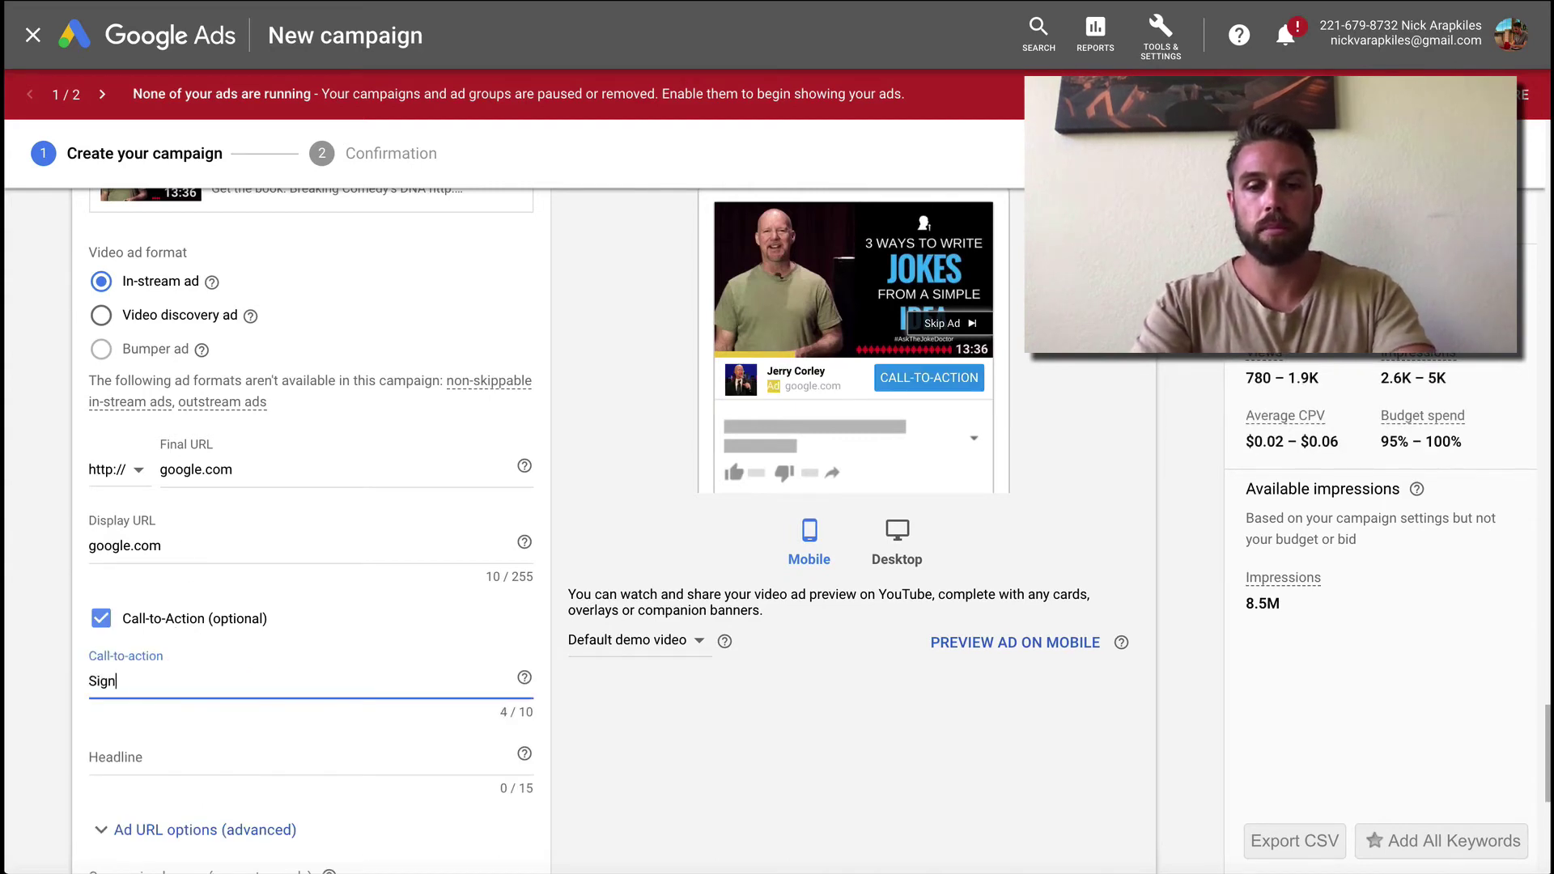
click(122, 751)
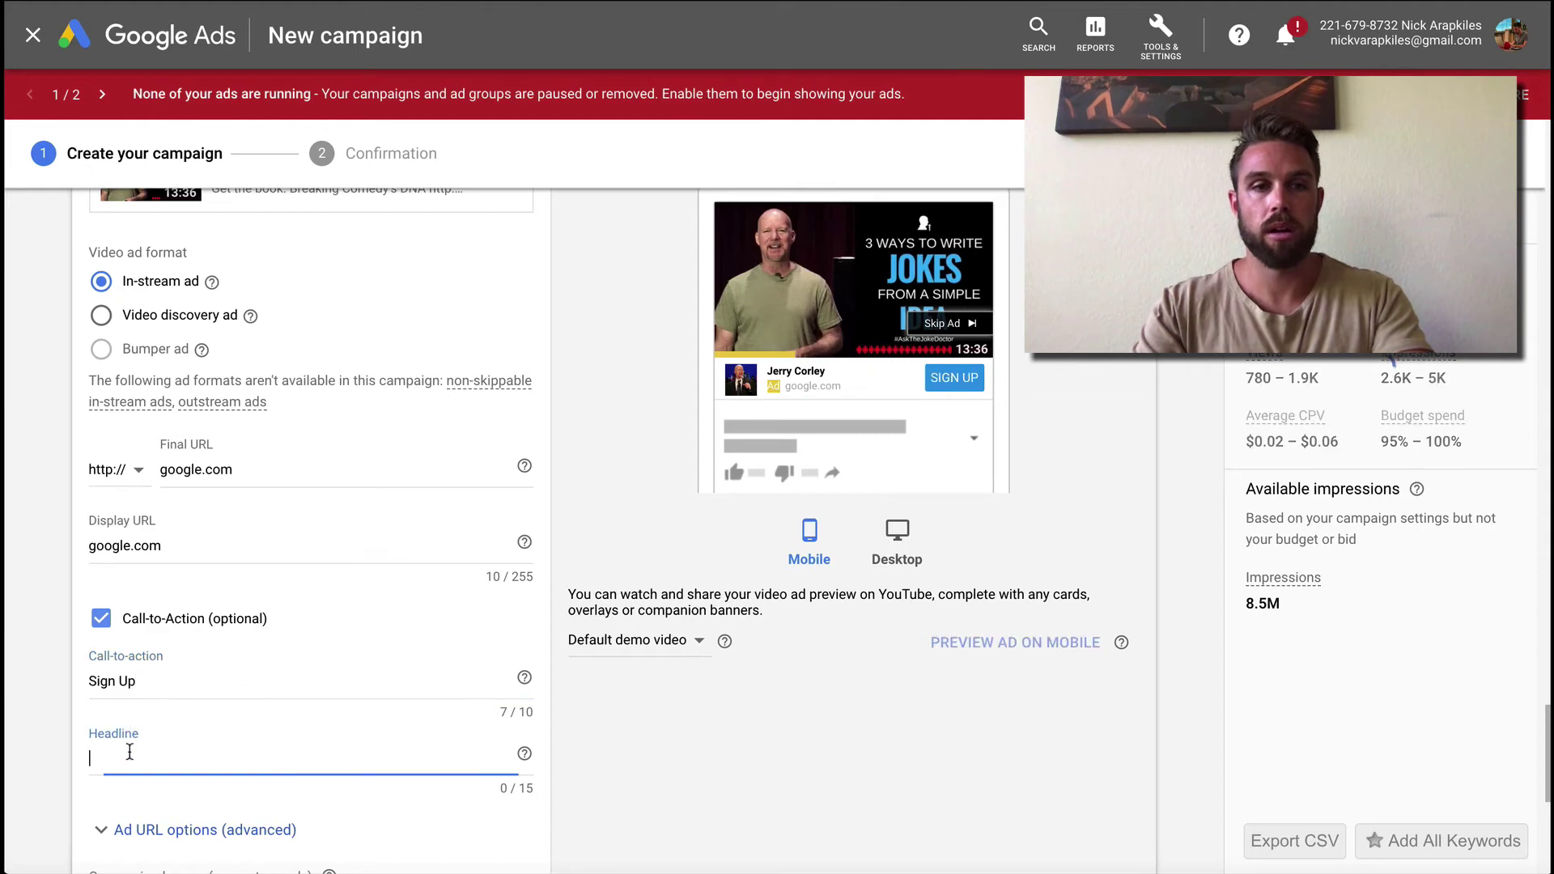
text(Click here)
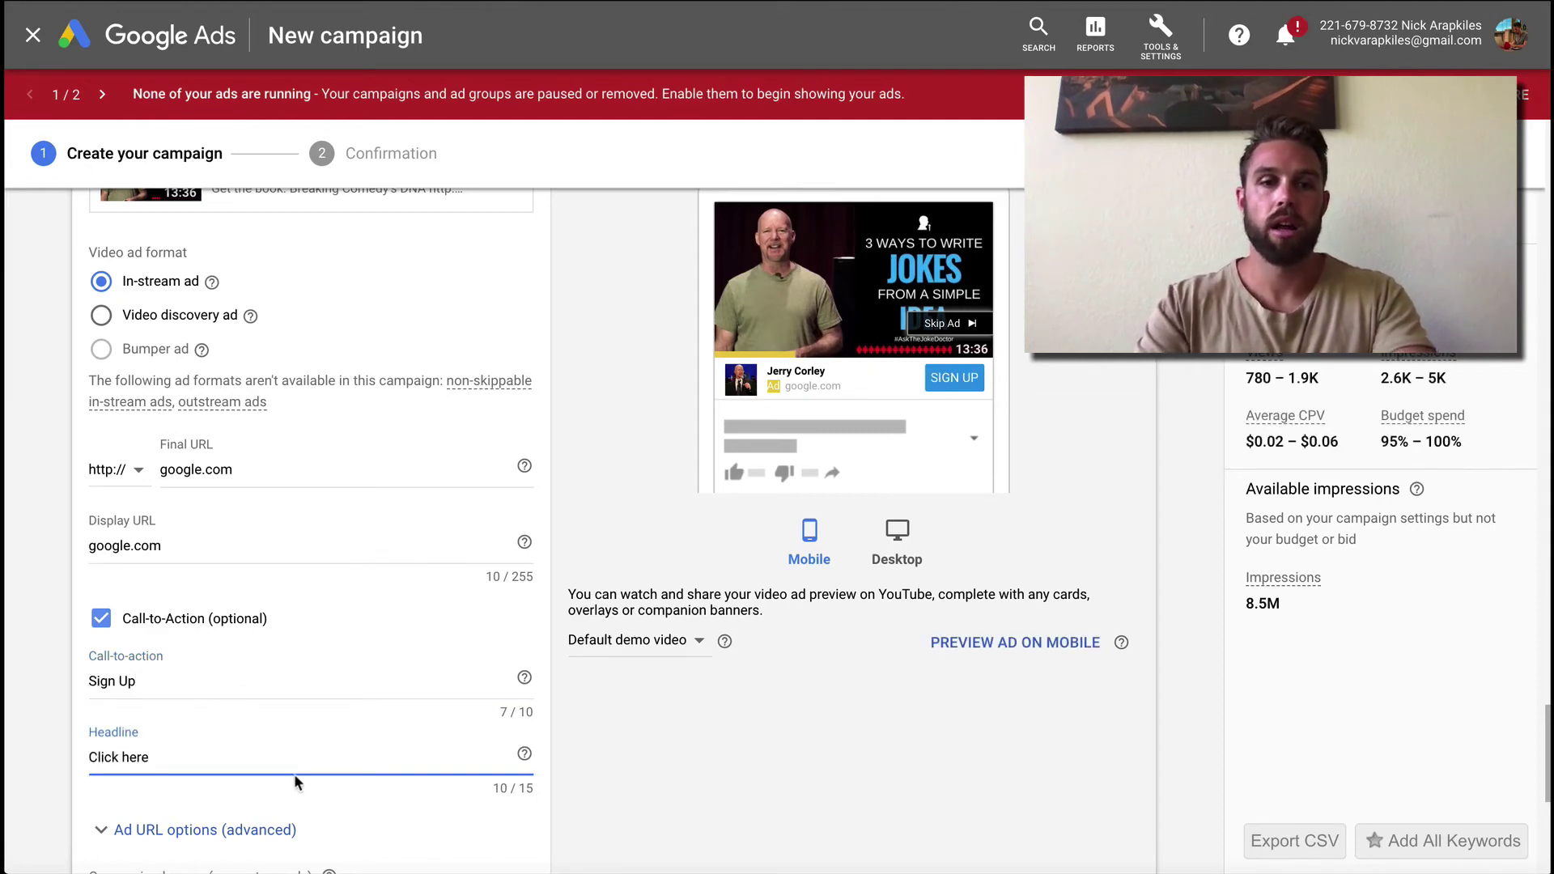
click(459, 824)
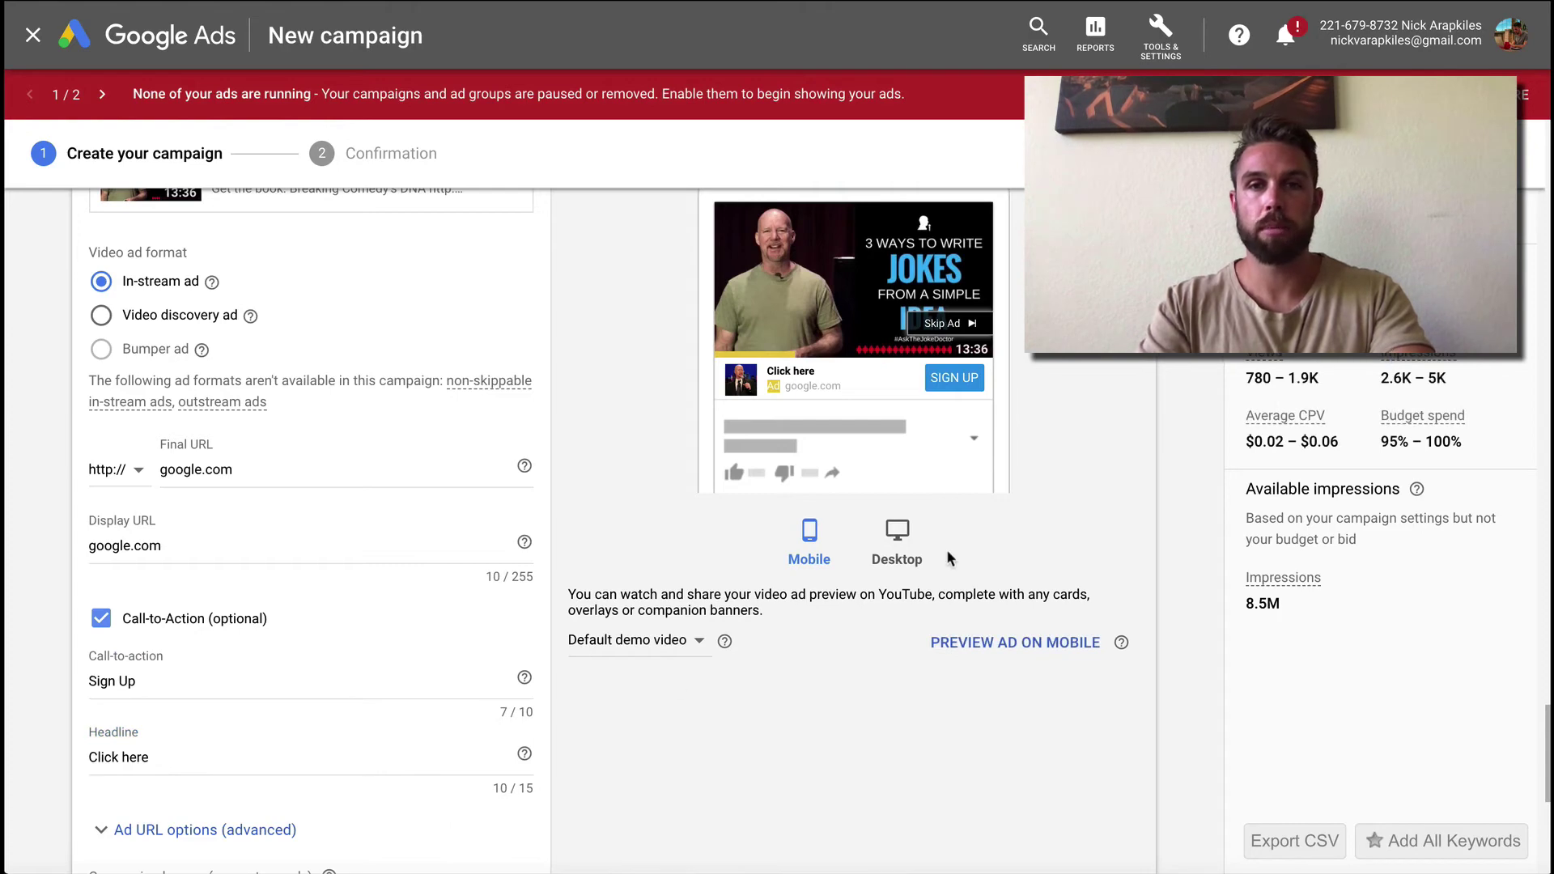
- Preview the in-stream ad on desktop, and return to the mobile preview
scroll(988, 454, up, 2)
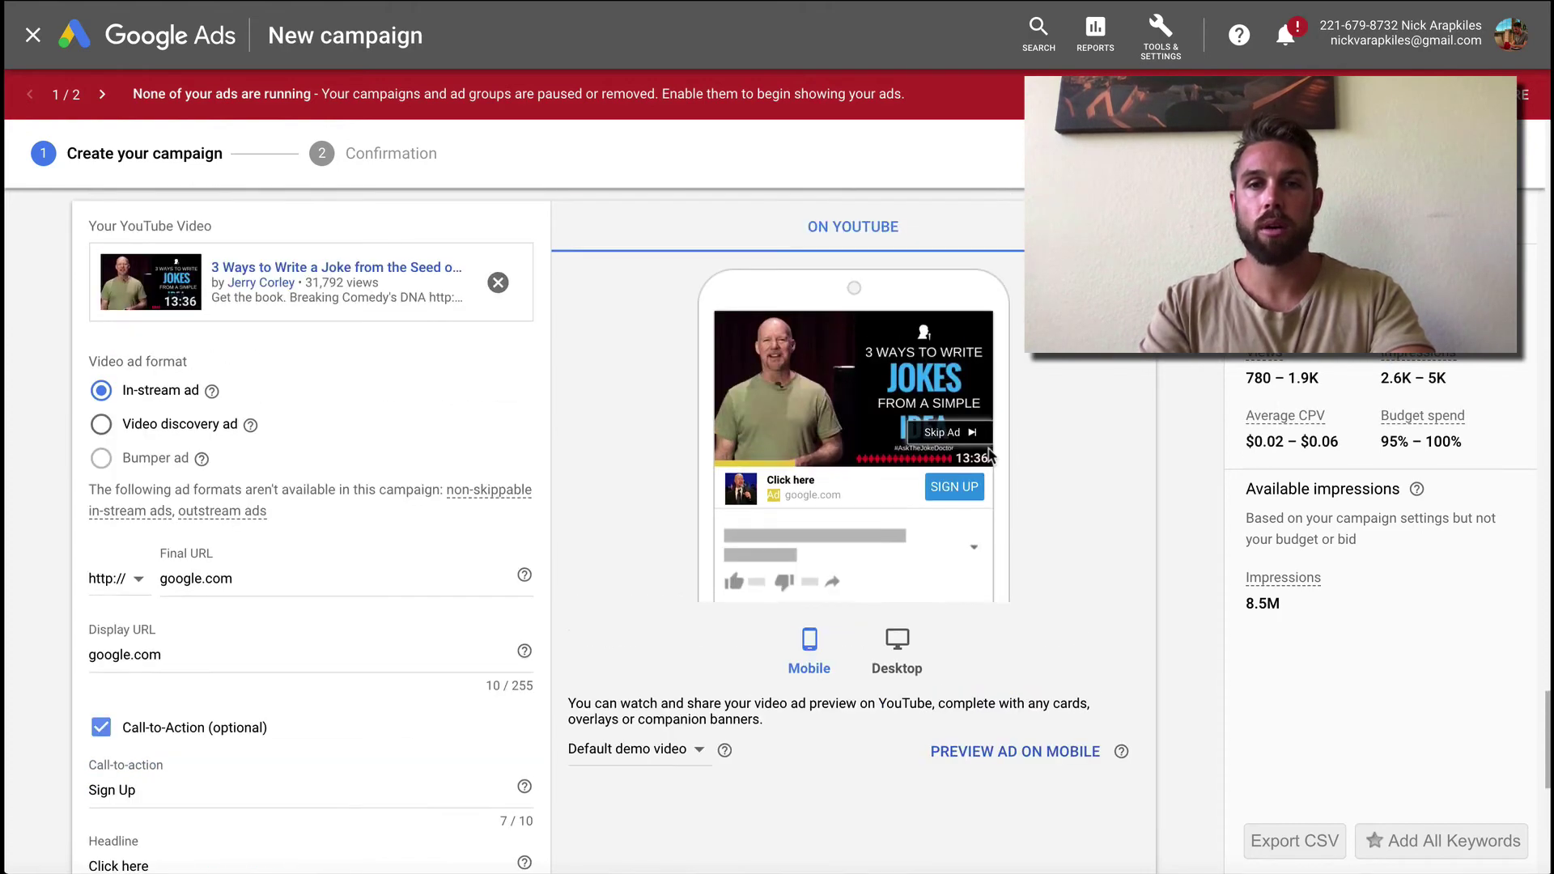
click(896, 644)
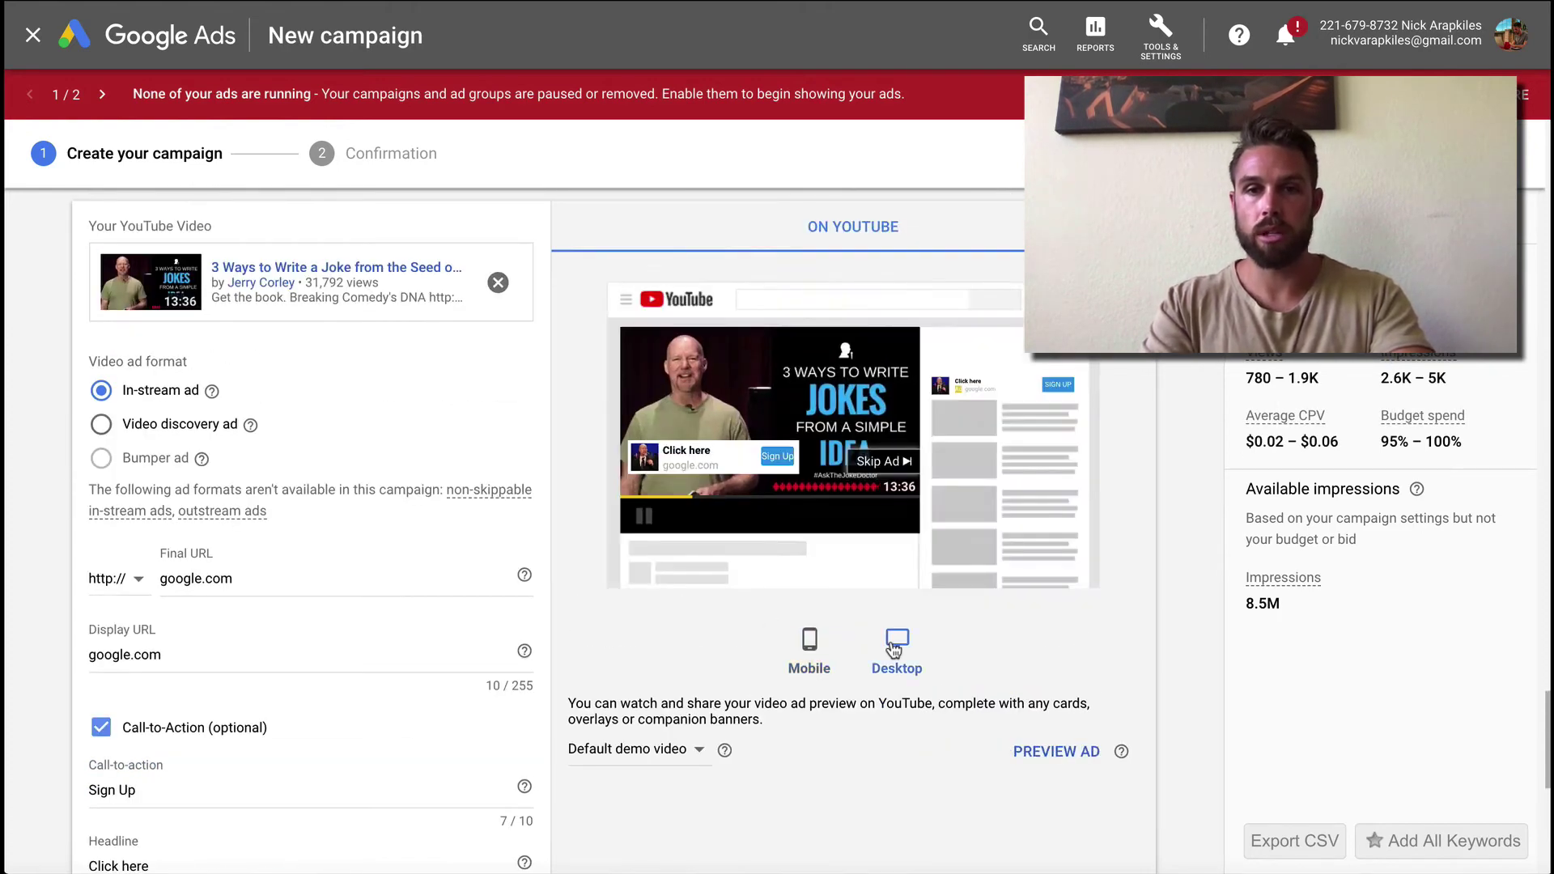
click(812, 641)
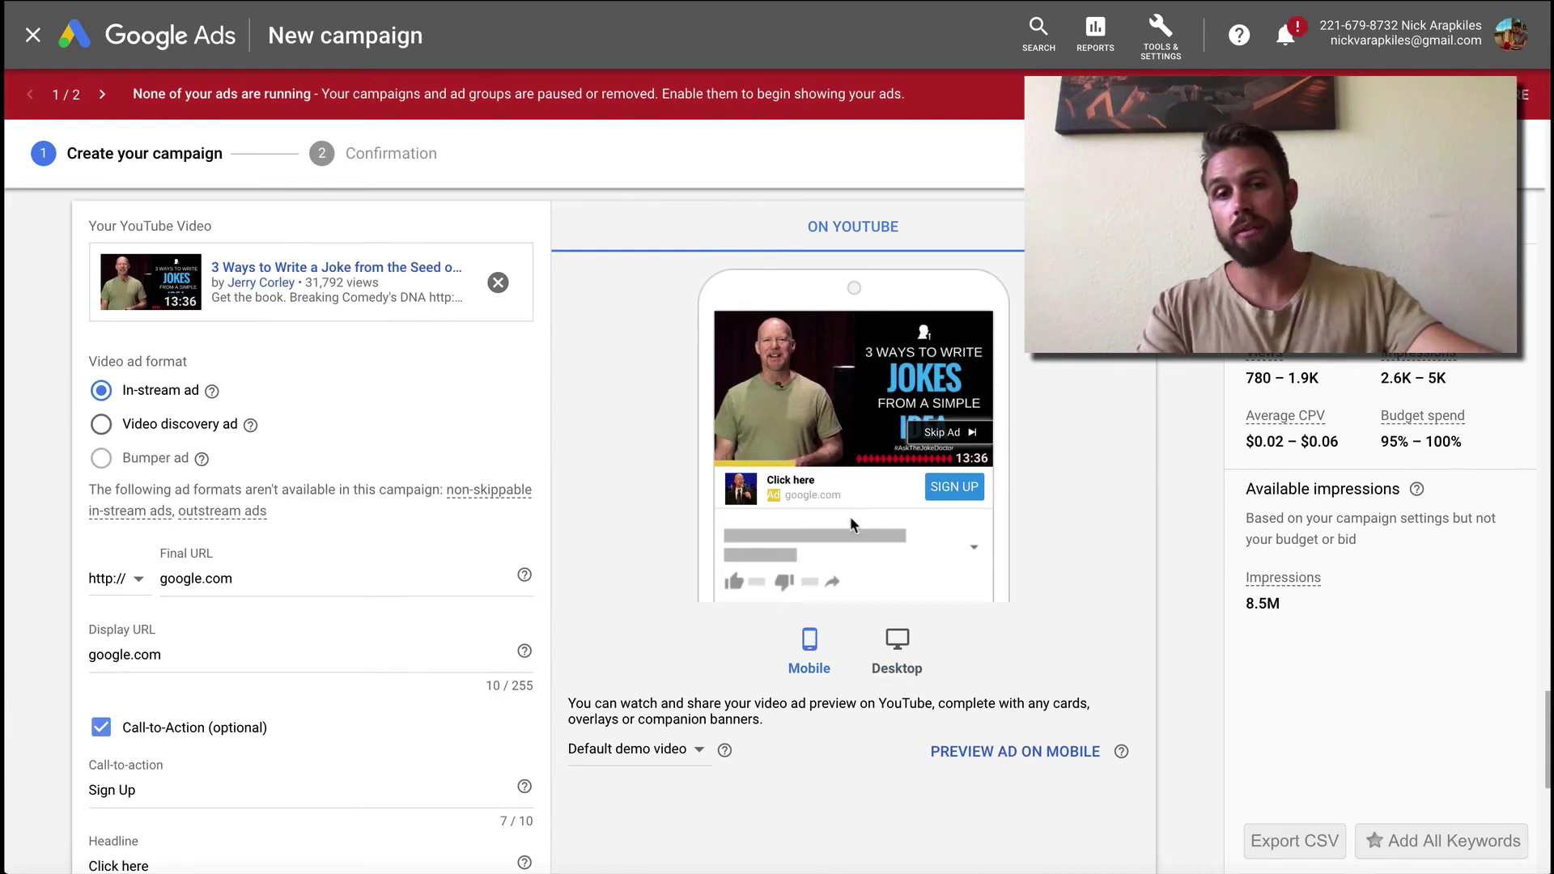
- Set the companion banner to autogenerate using the channel banner, and name the ad "Ad name"
scroll(568, 534, down, 1)
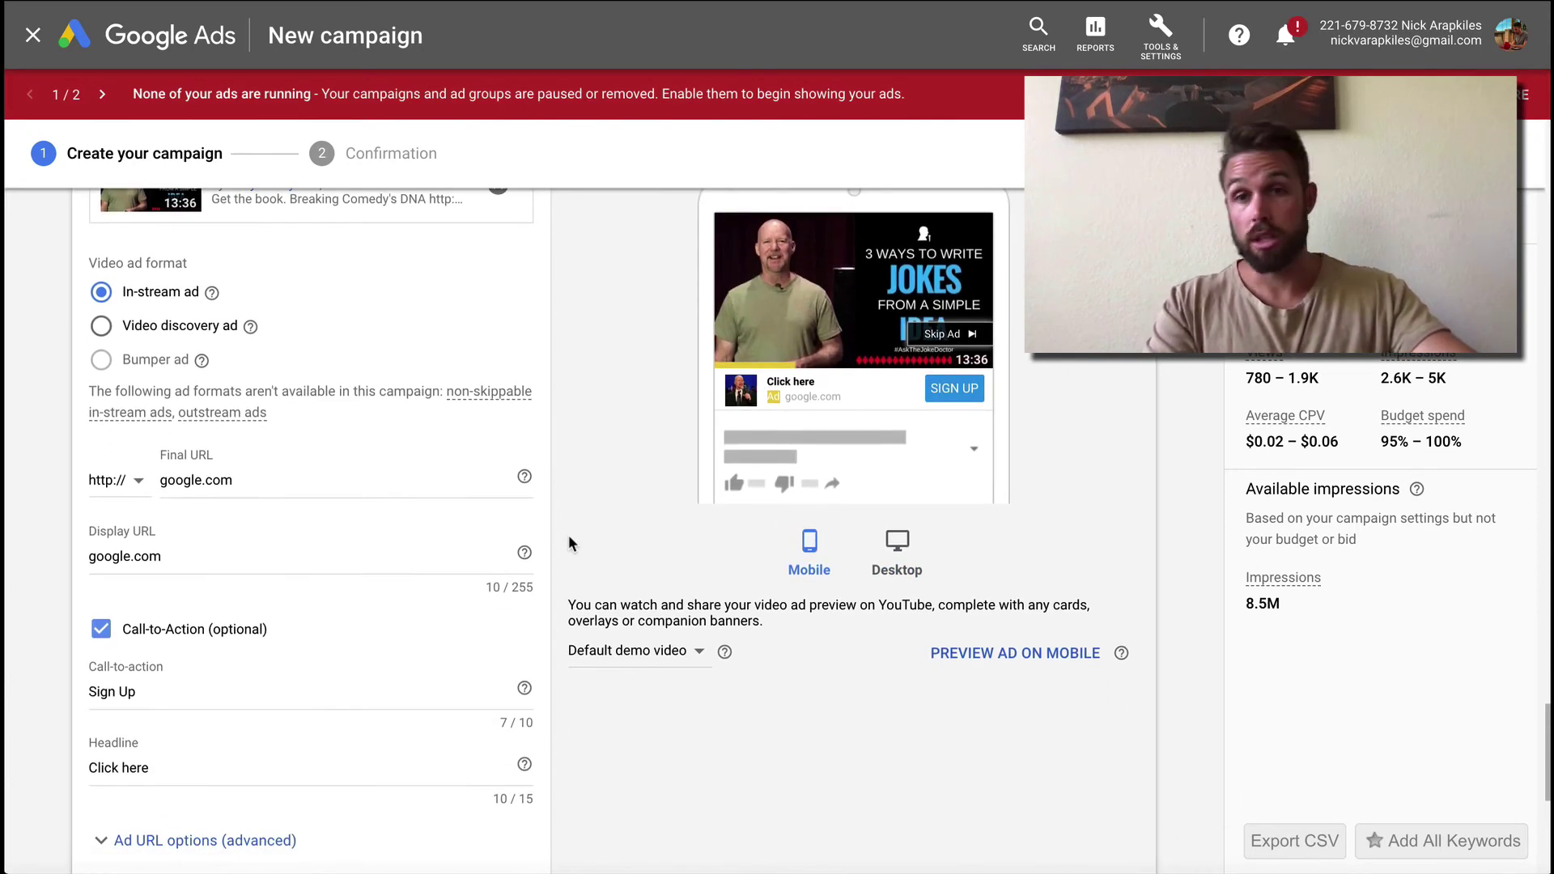
scroll(569, 543, down, 3)
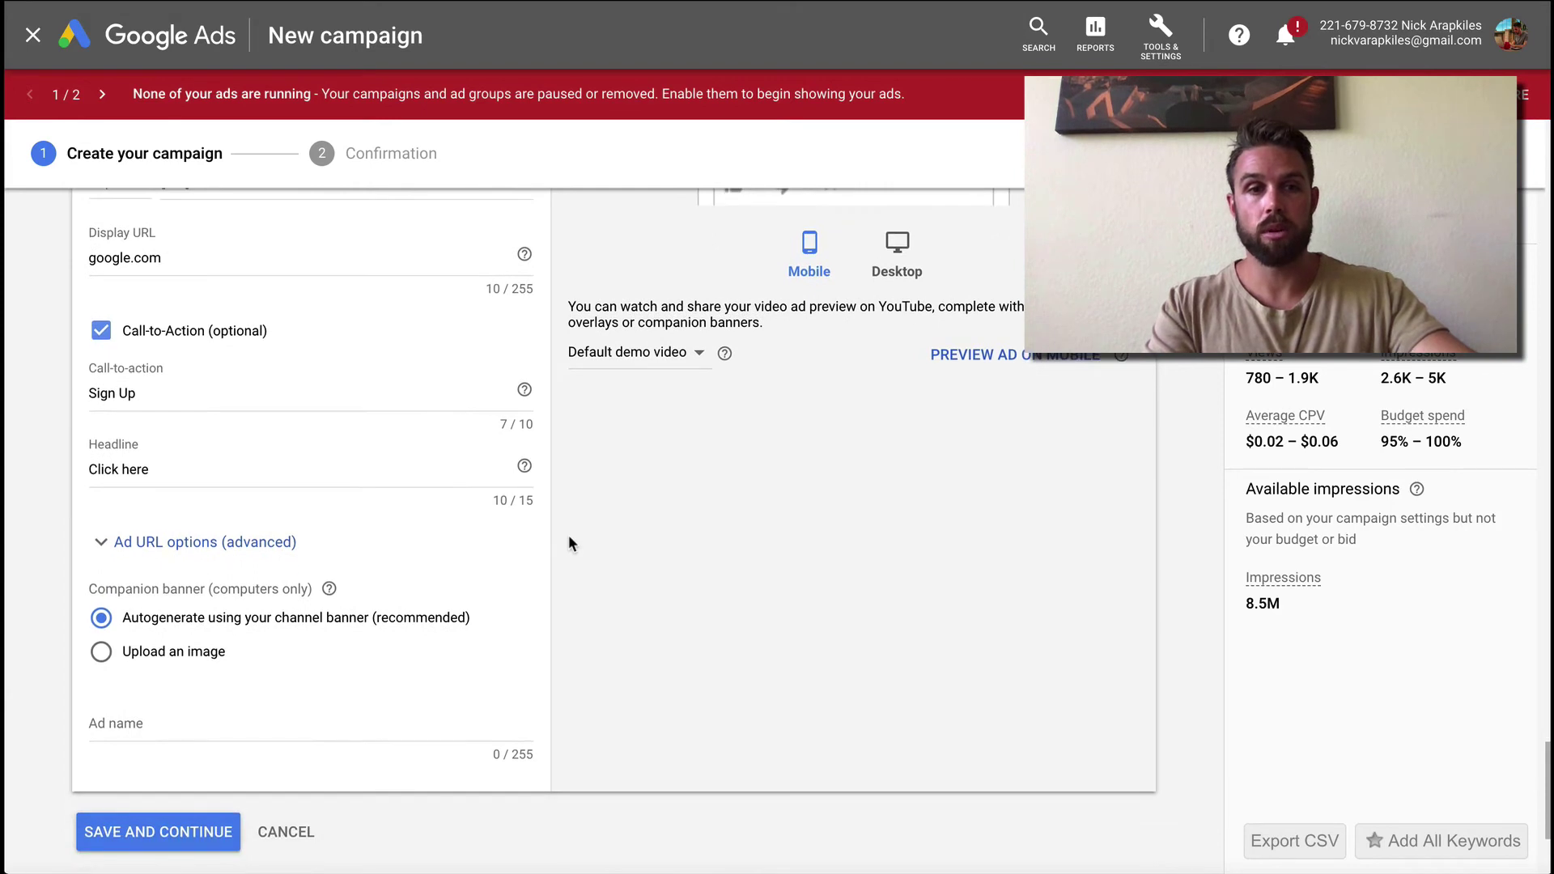
click(162, 662)
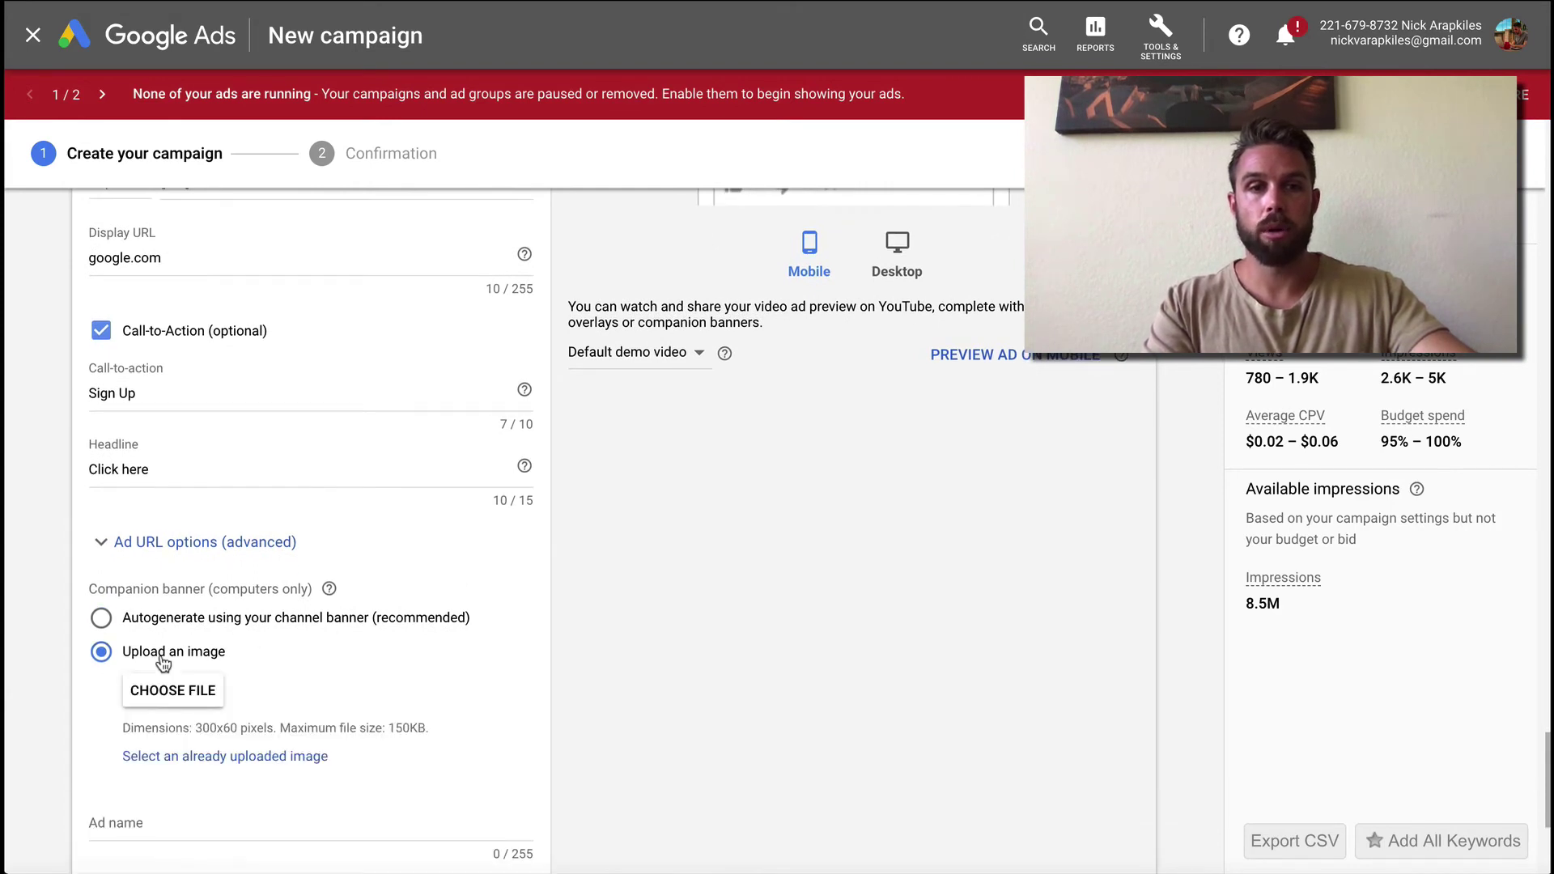
click(167, 625)
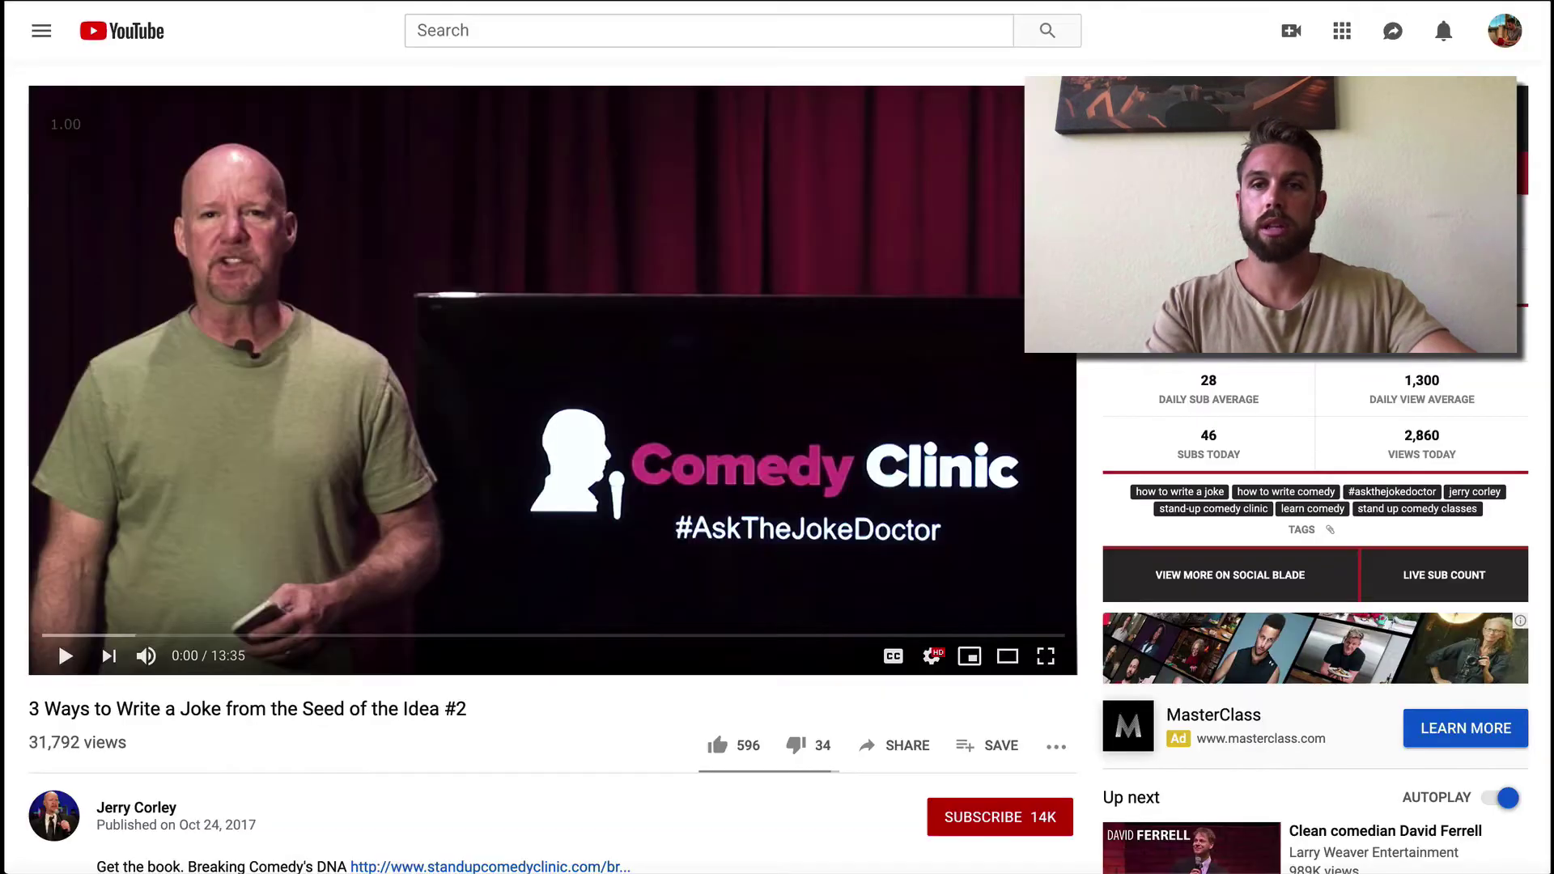
scroll(1377, 675, down, 1)
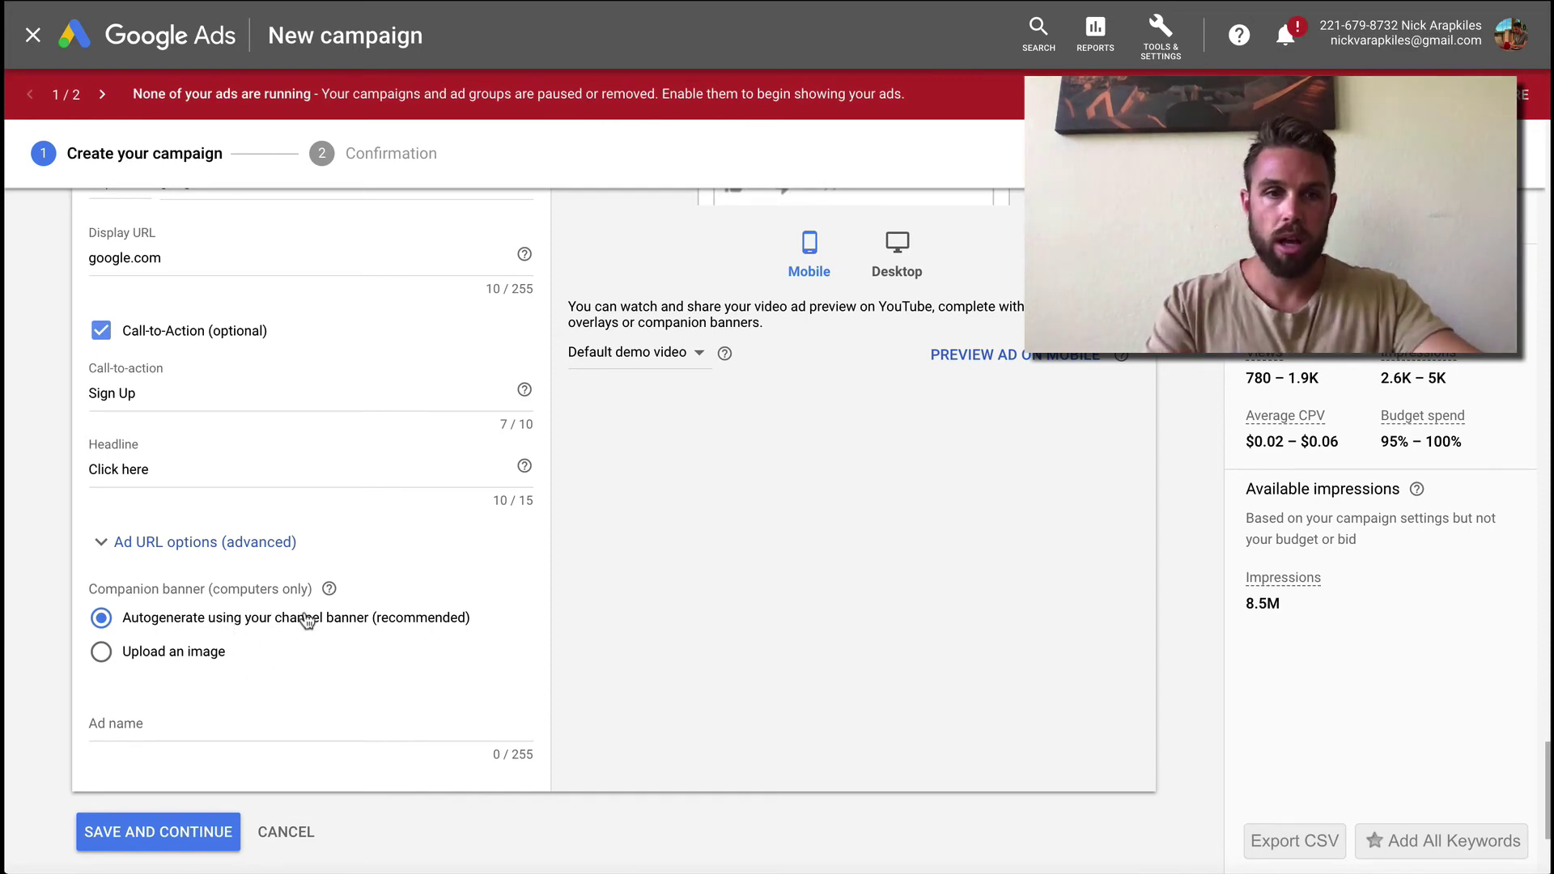
click(261, 730)
text(Ad name)
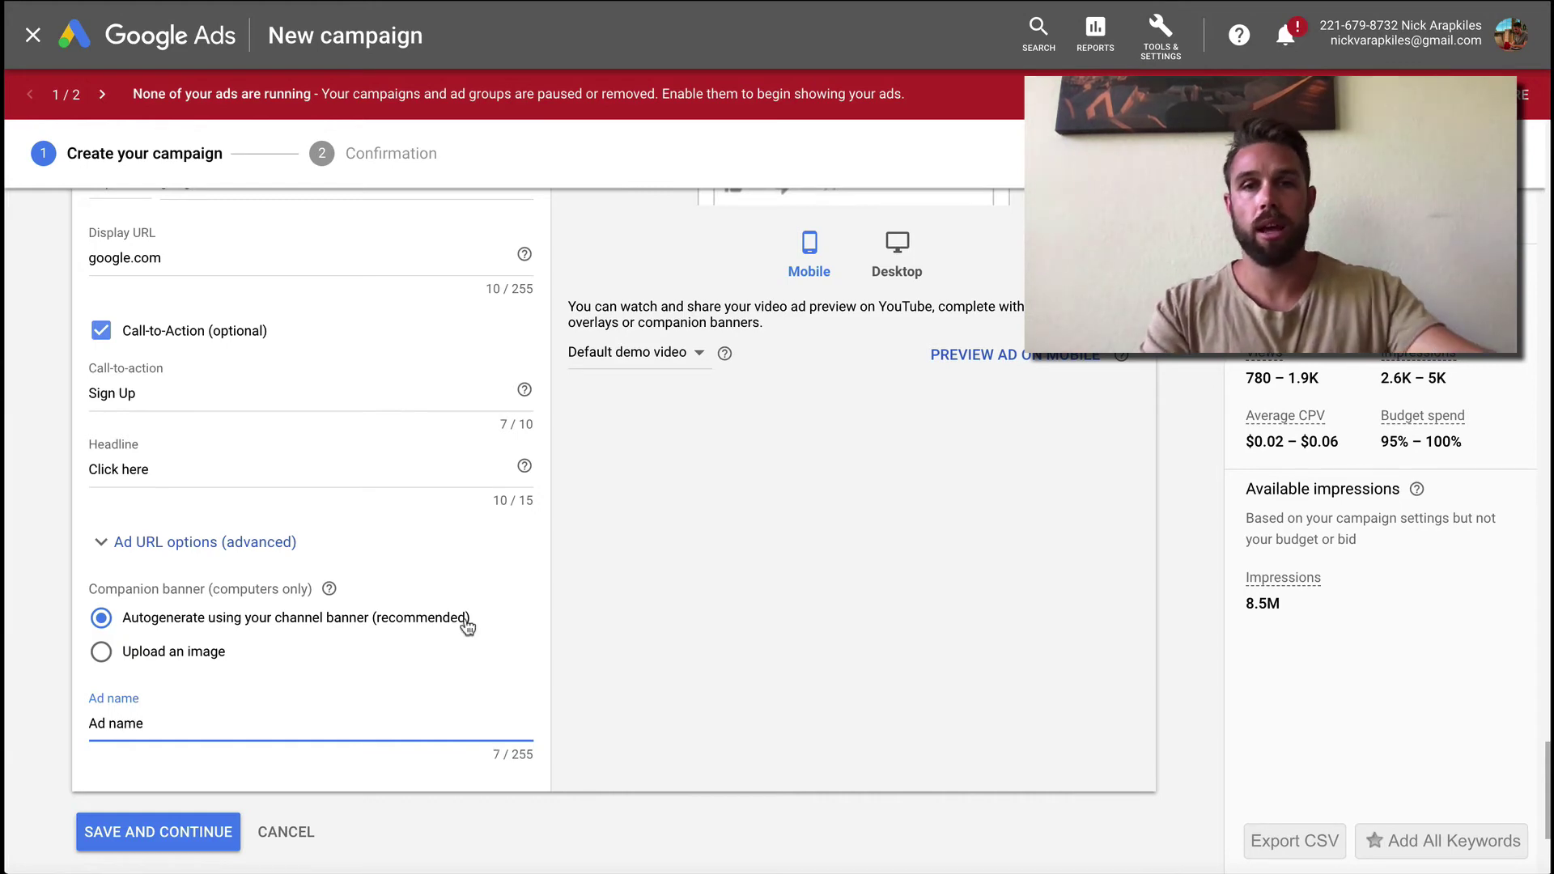
- Review the campaign setup from the video ad back through topics, audiences and content exclusions to the campaign name, budget and delivery method
scroll(467, 627, up, 1)
scroll(468, 627, up, 14)
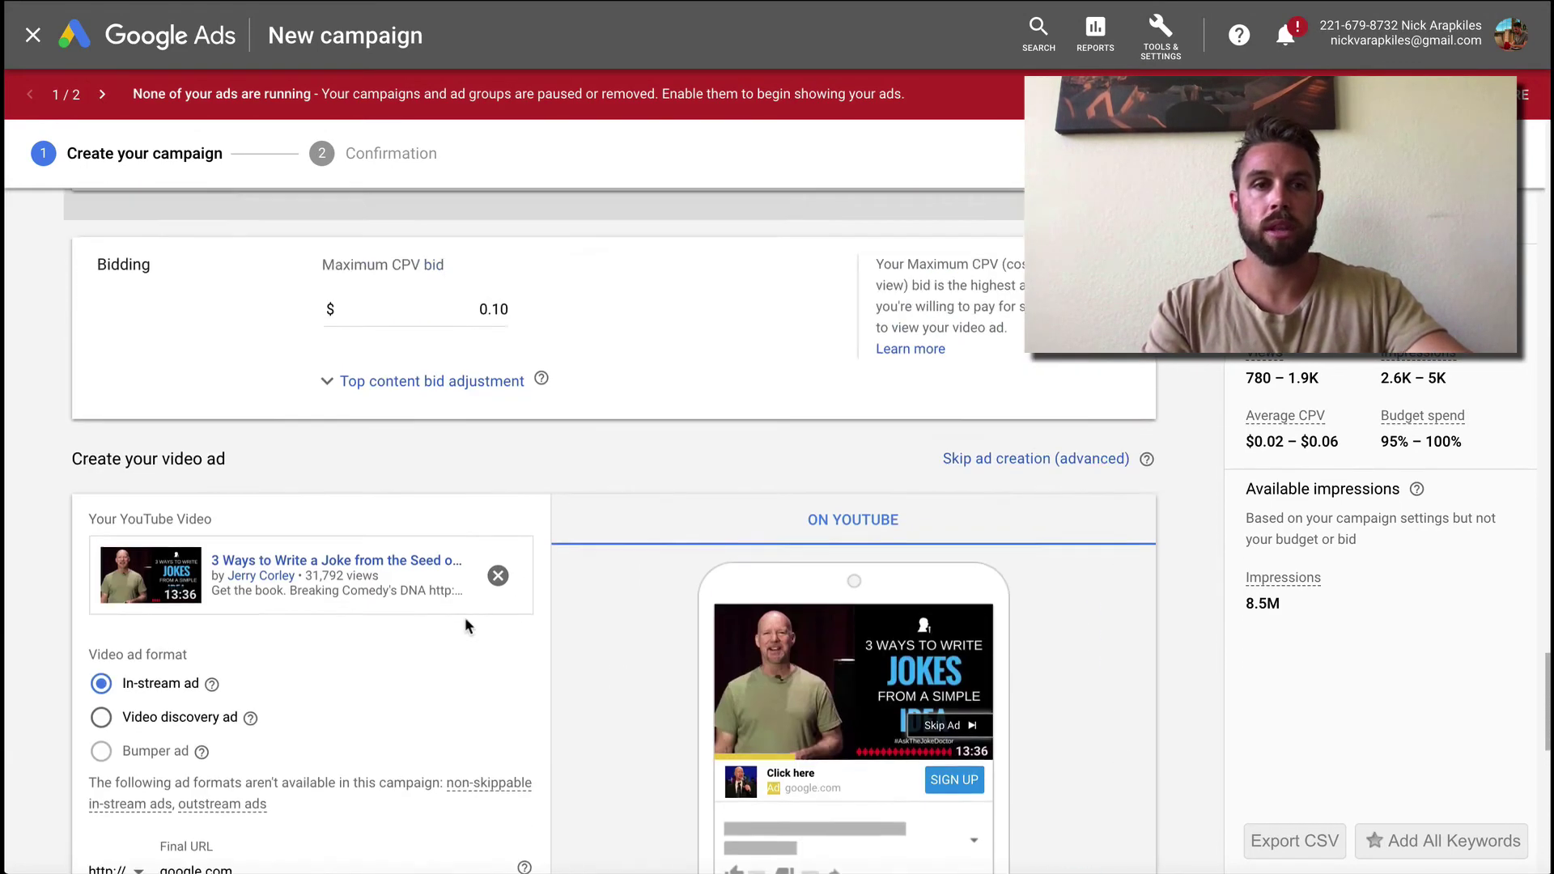
scroll(466, 619, up, 12)
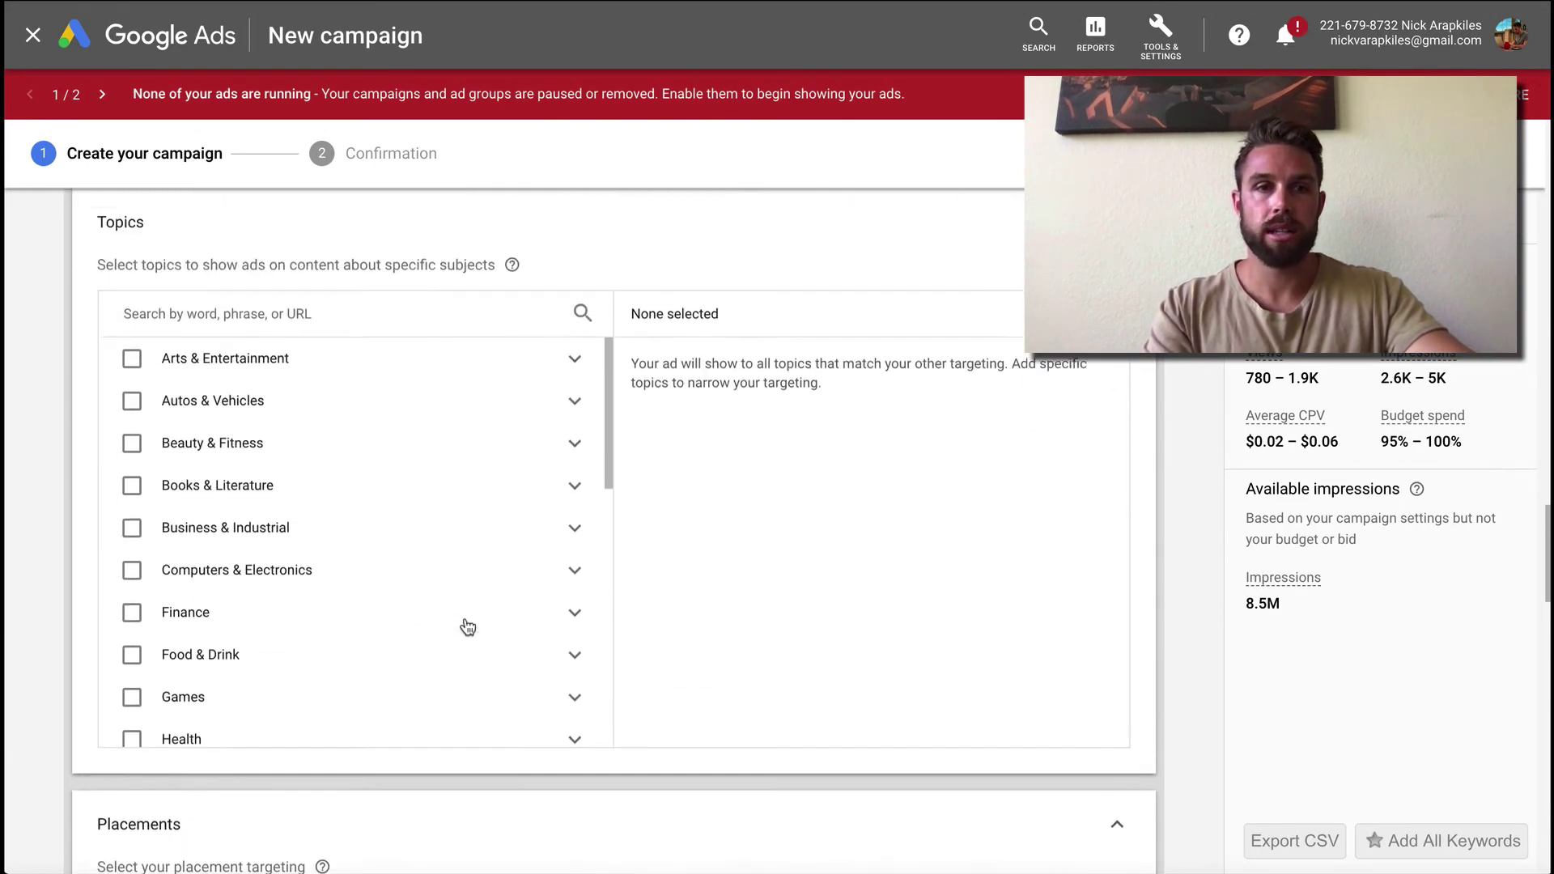
scroll(467, 627, up, 12)
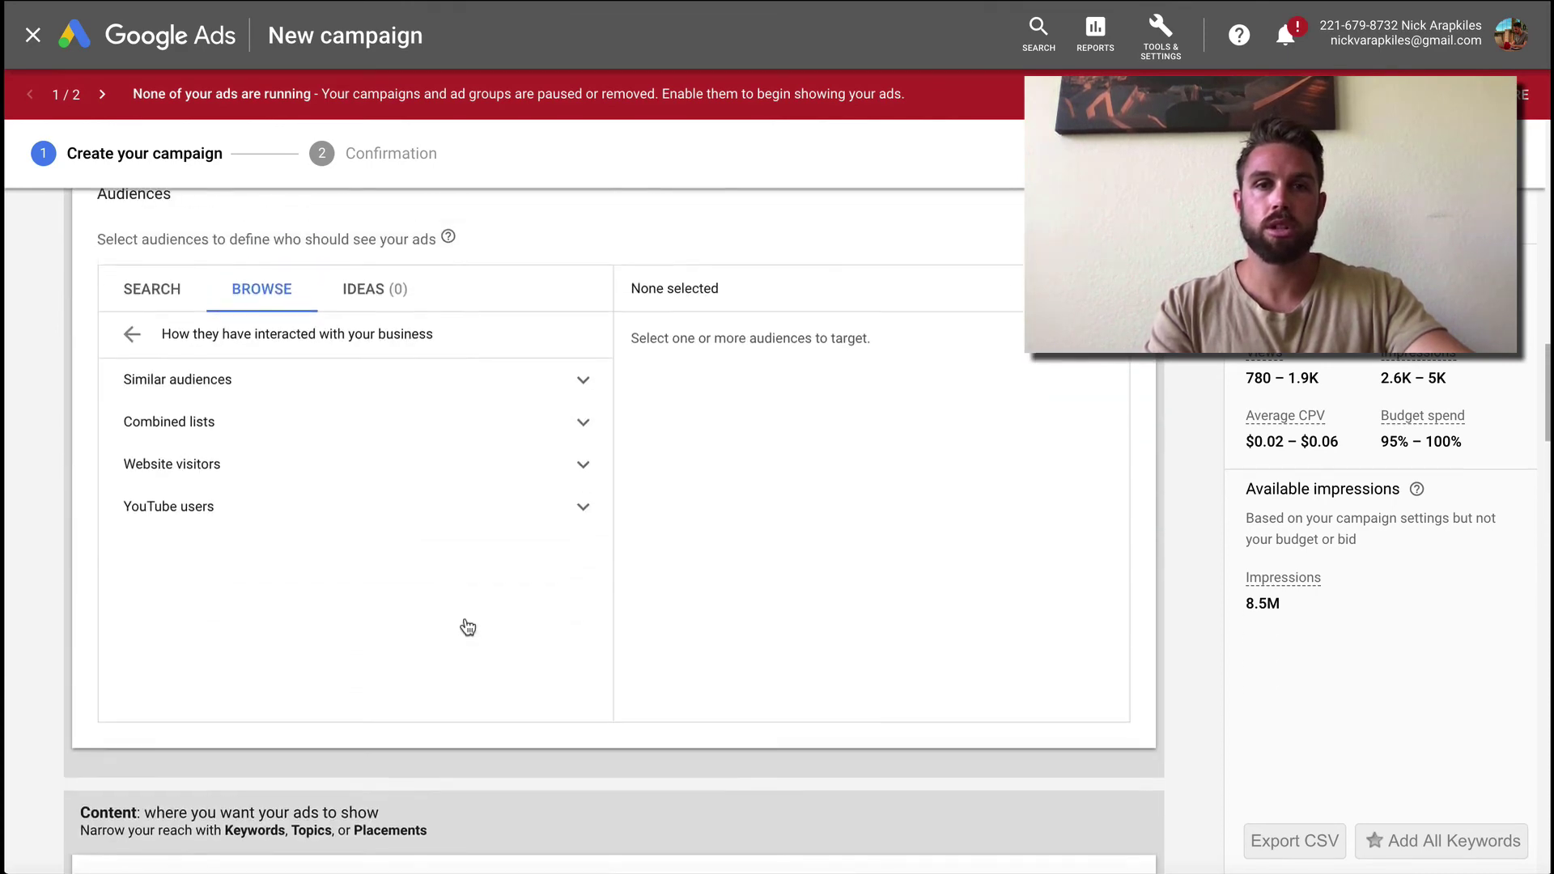
scroll(467, 627, up, 5)
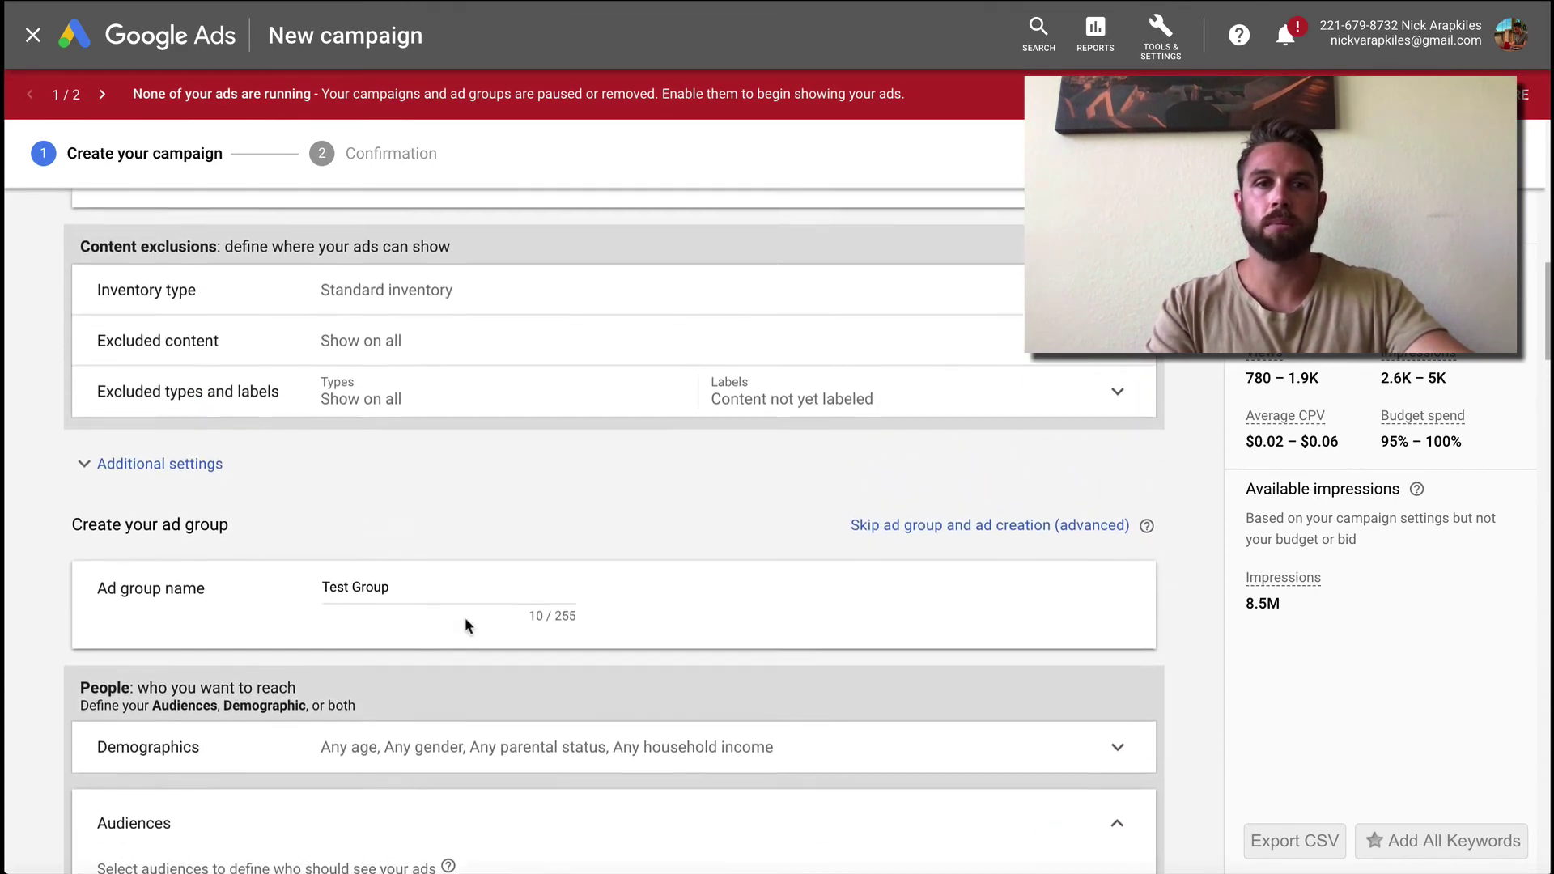
scroll(465, 617, up, 5)
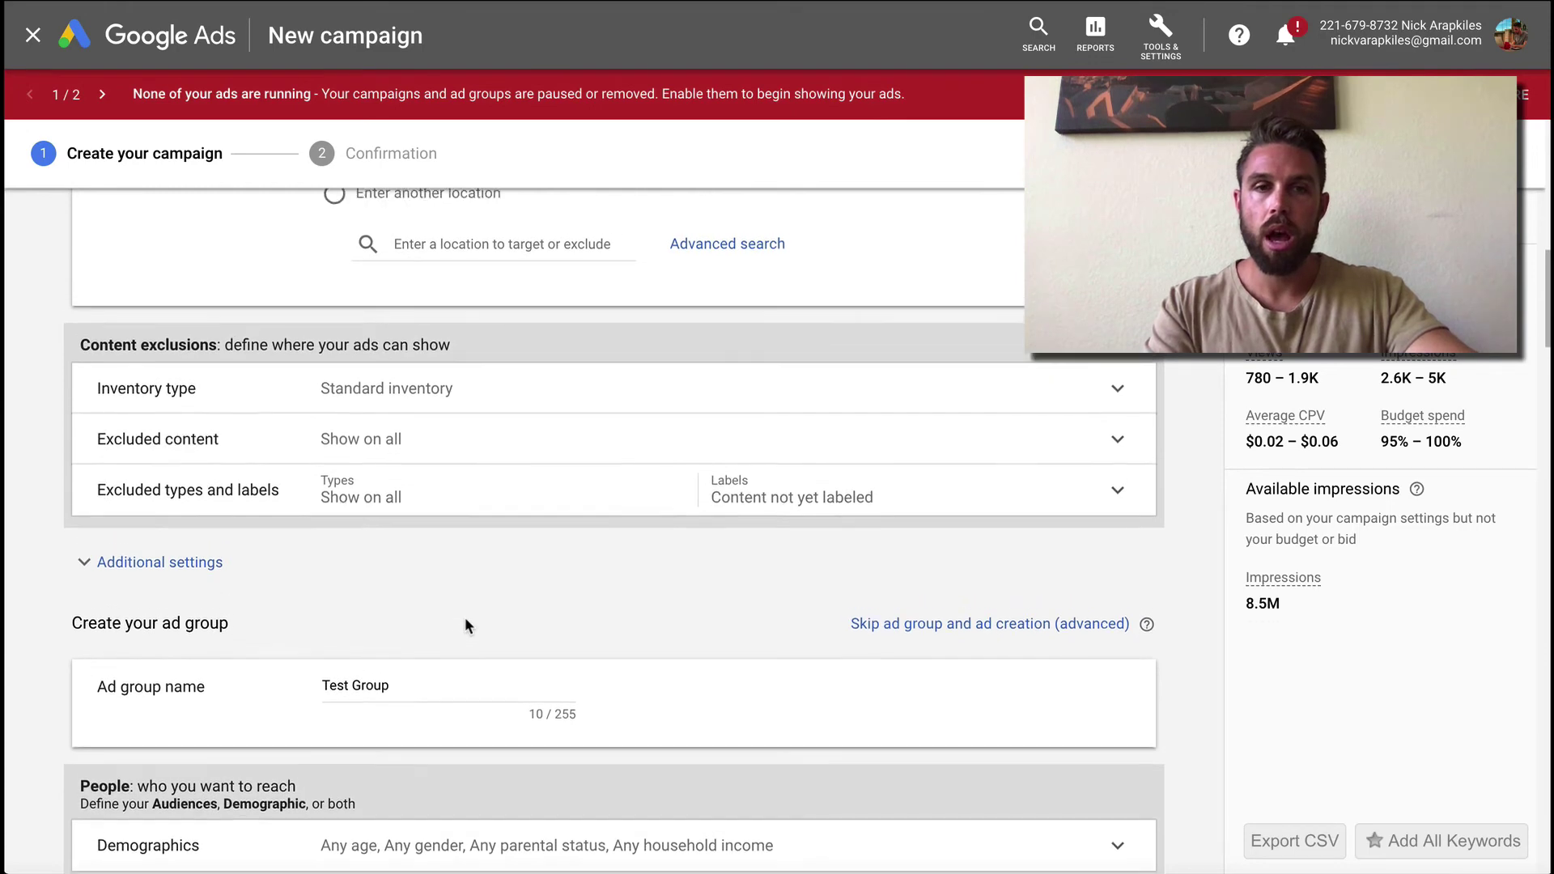
scroll(465, 617, up, 6)
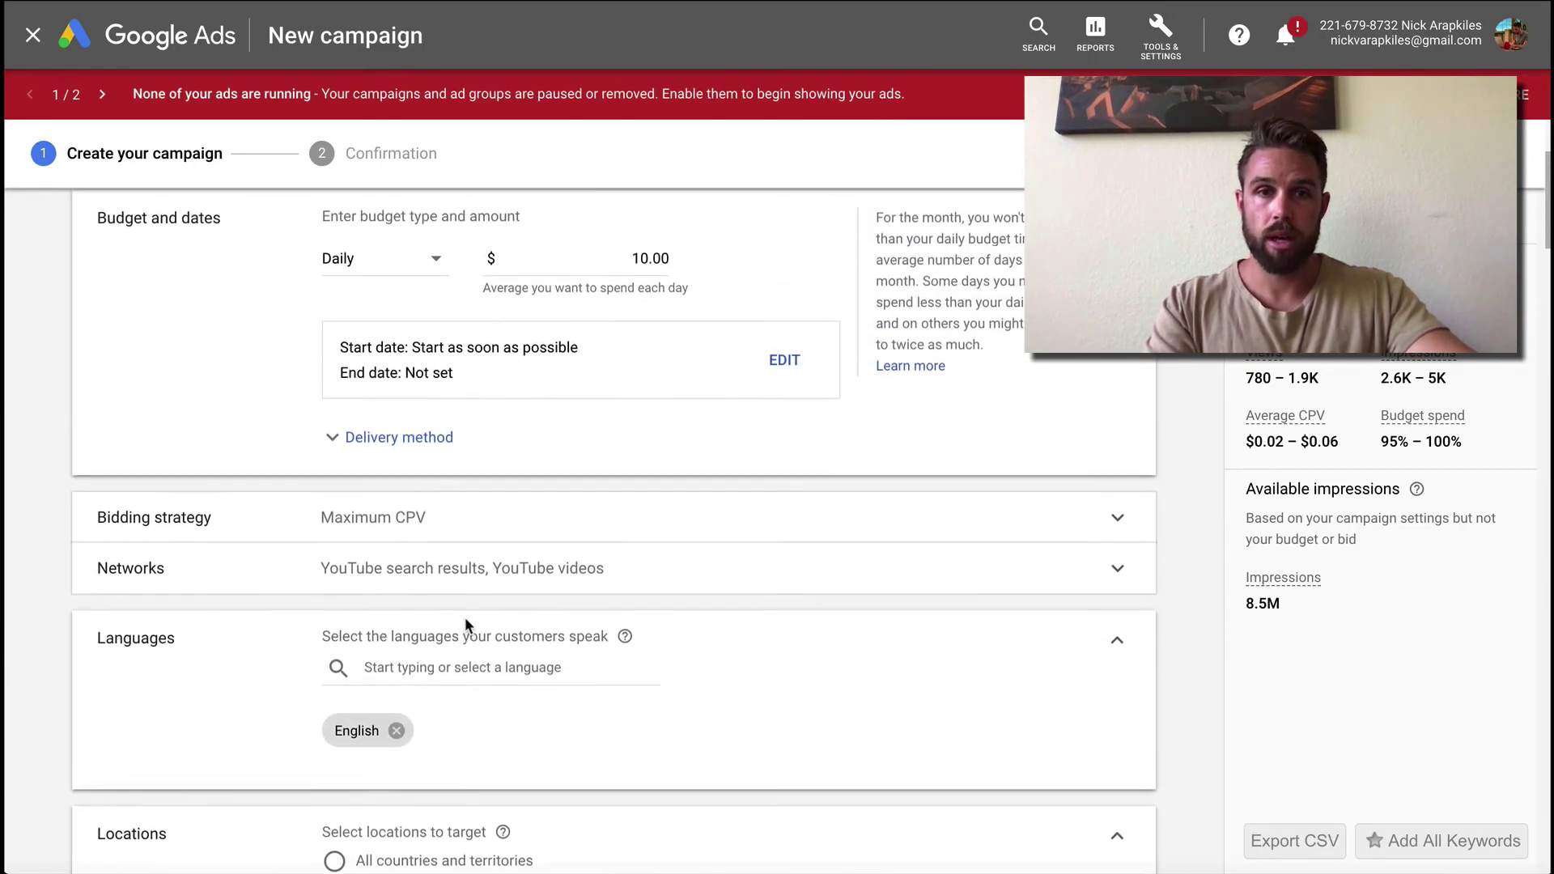
scroll(464, 626, up, 3)
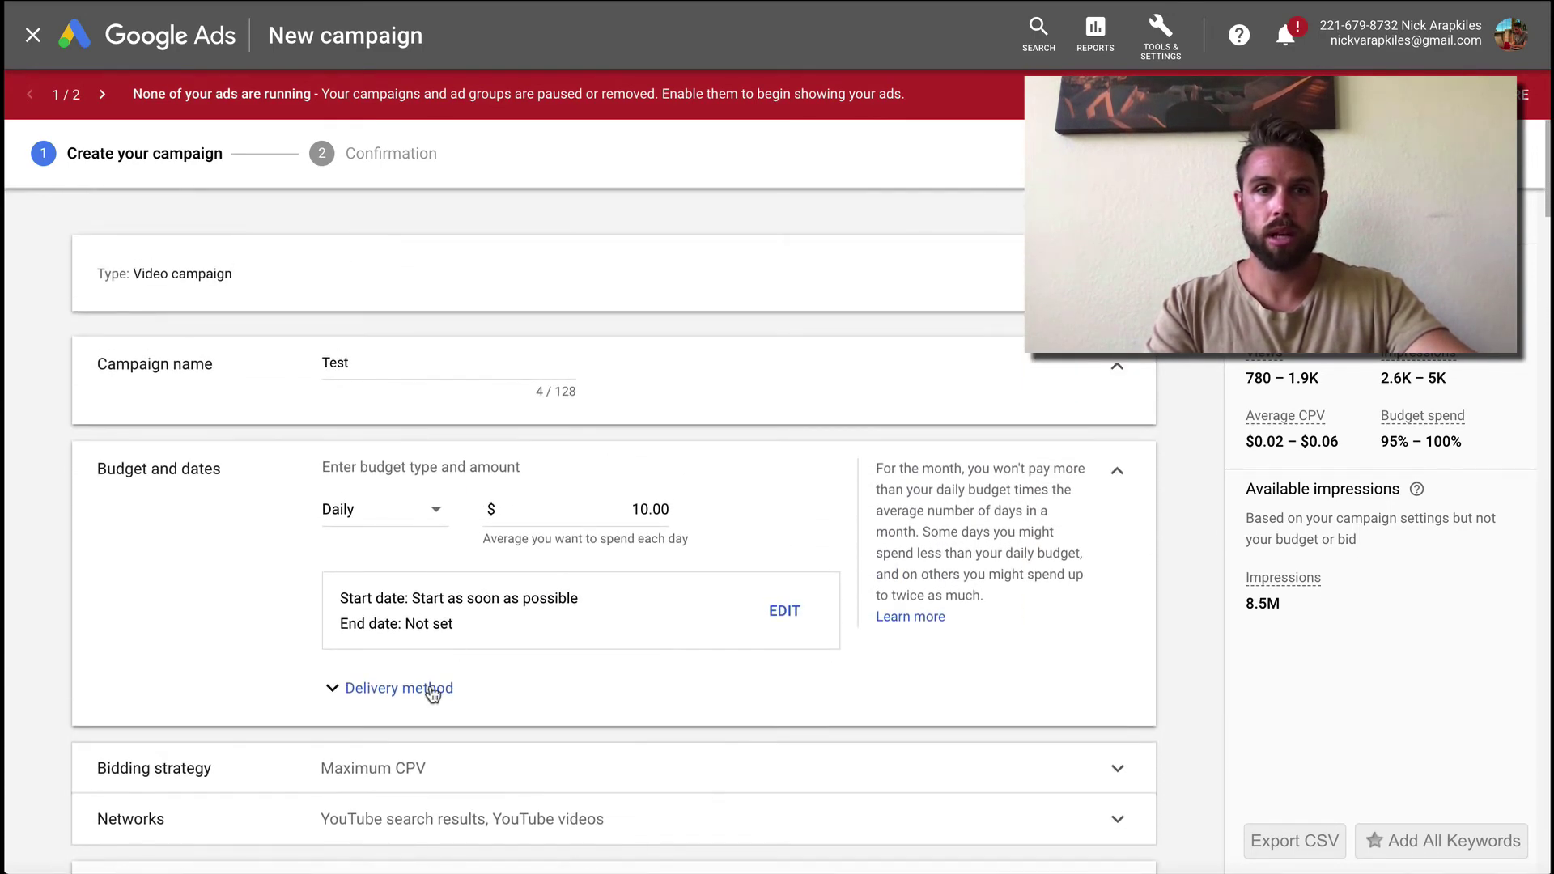
click(429, 690)
click(430, 690)
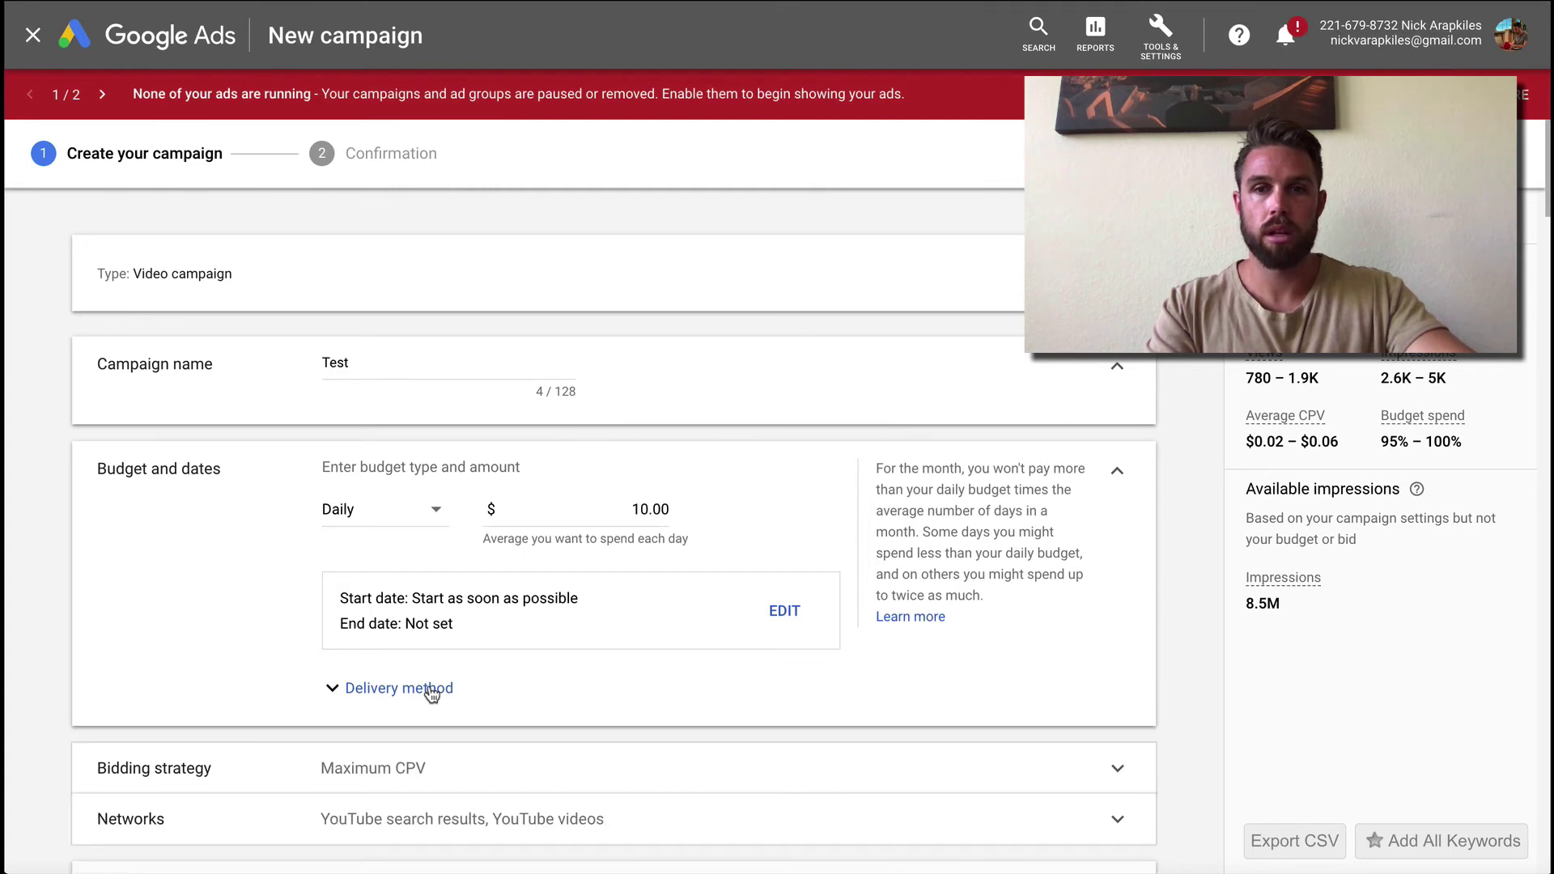
- Review the campaign's network, language and location settings, including the advanced location search
scroll(432, 694, down, 4)
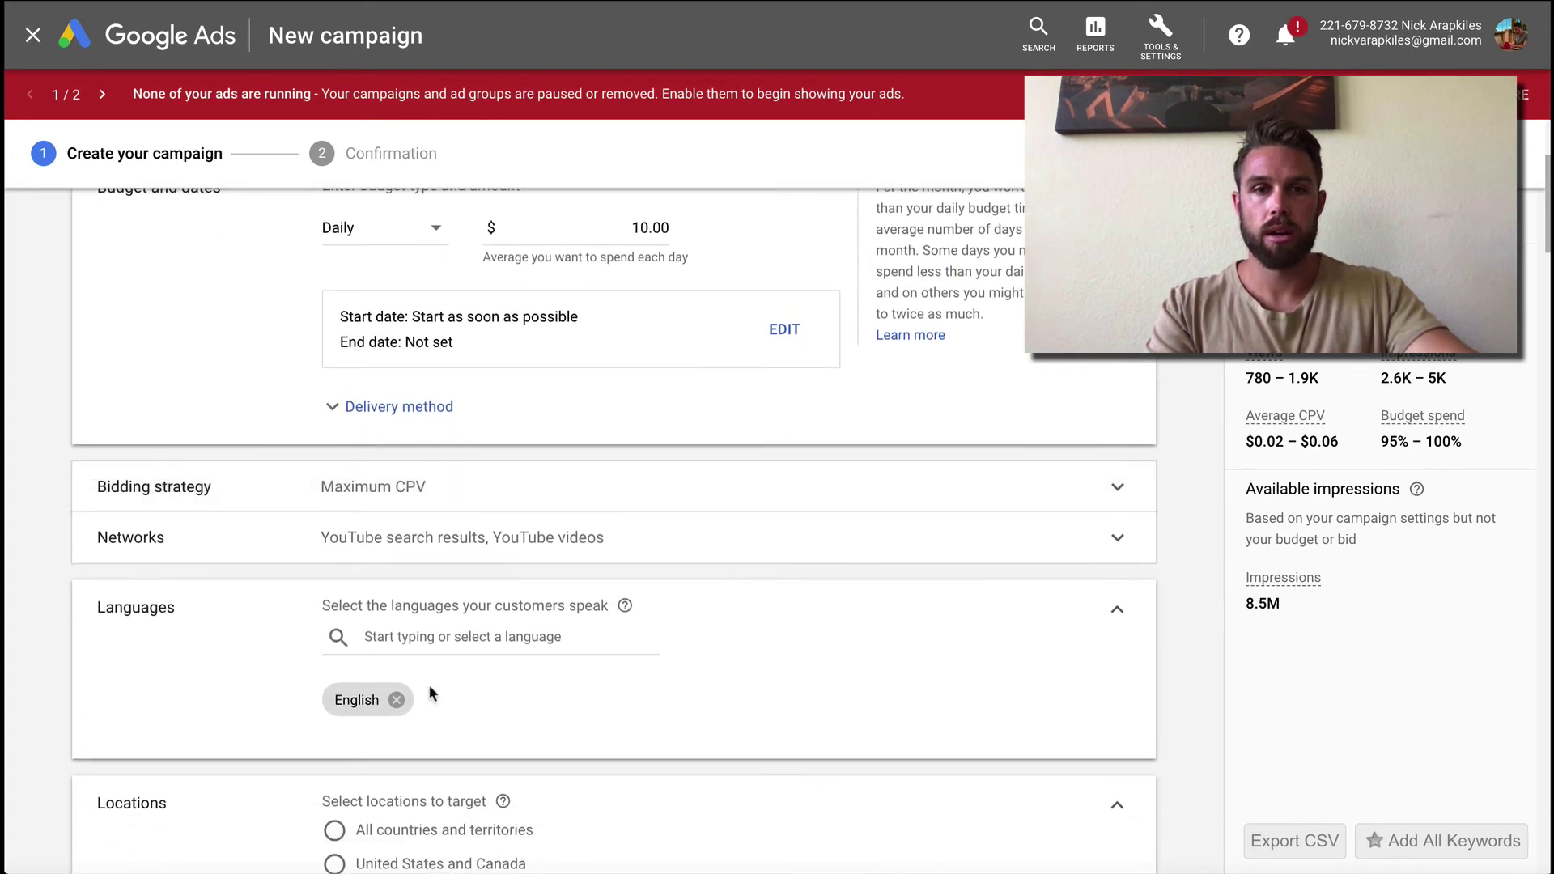
click(815, 546)
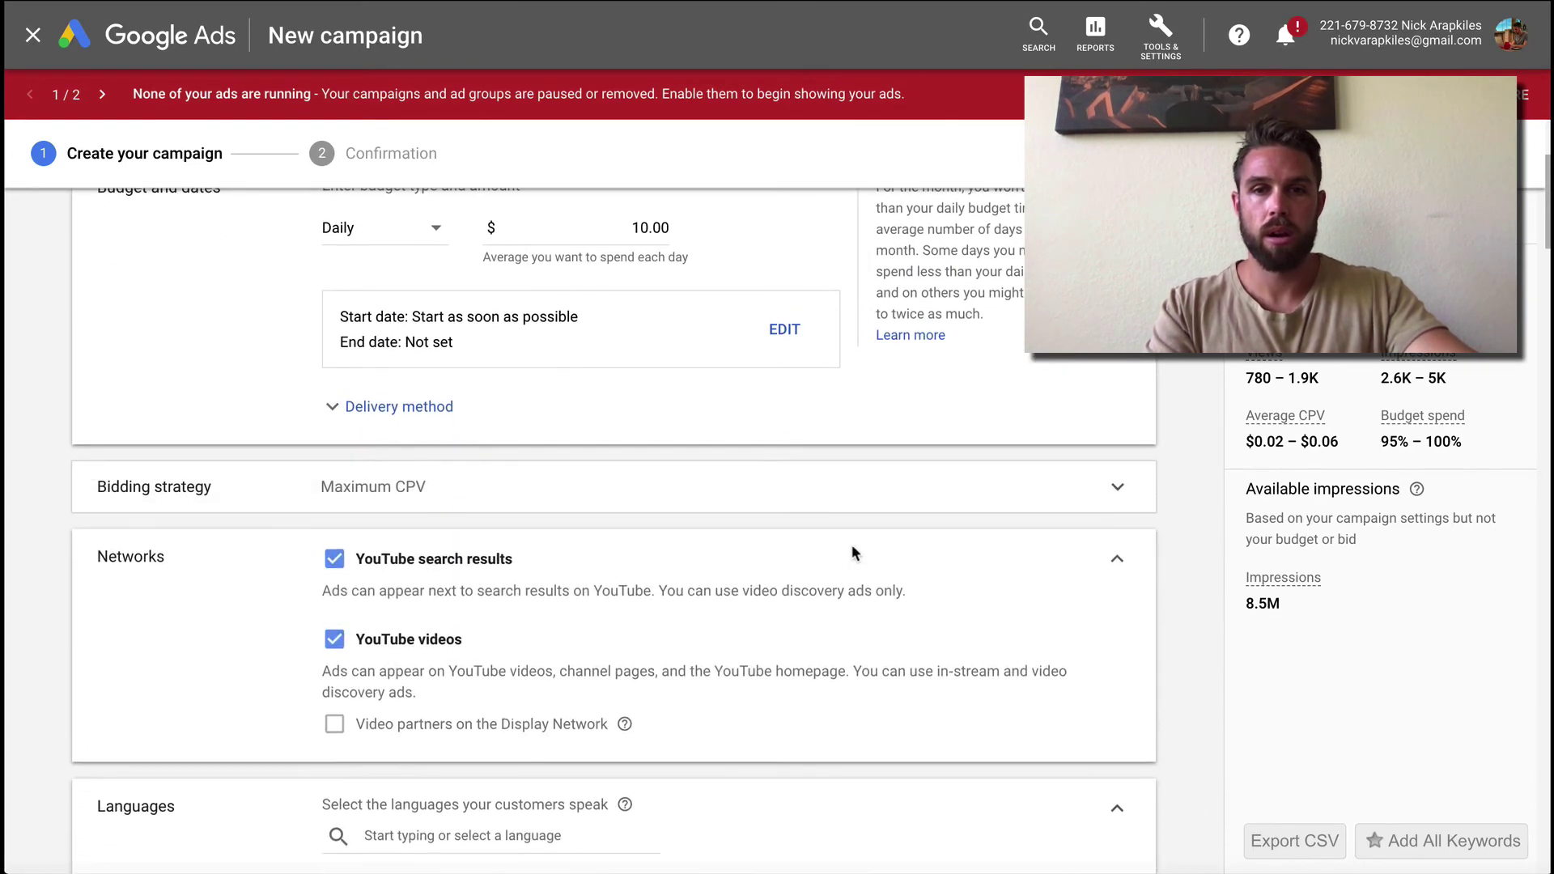
click(1116, 558)
scroll(1104, 554, down, 6)
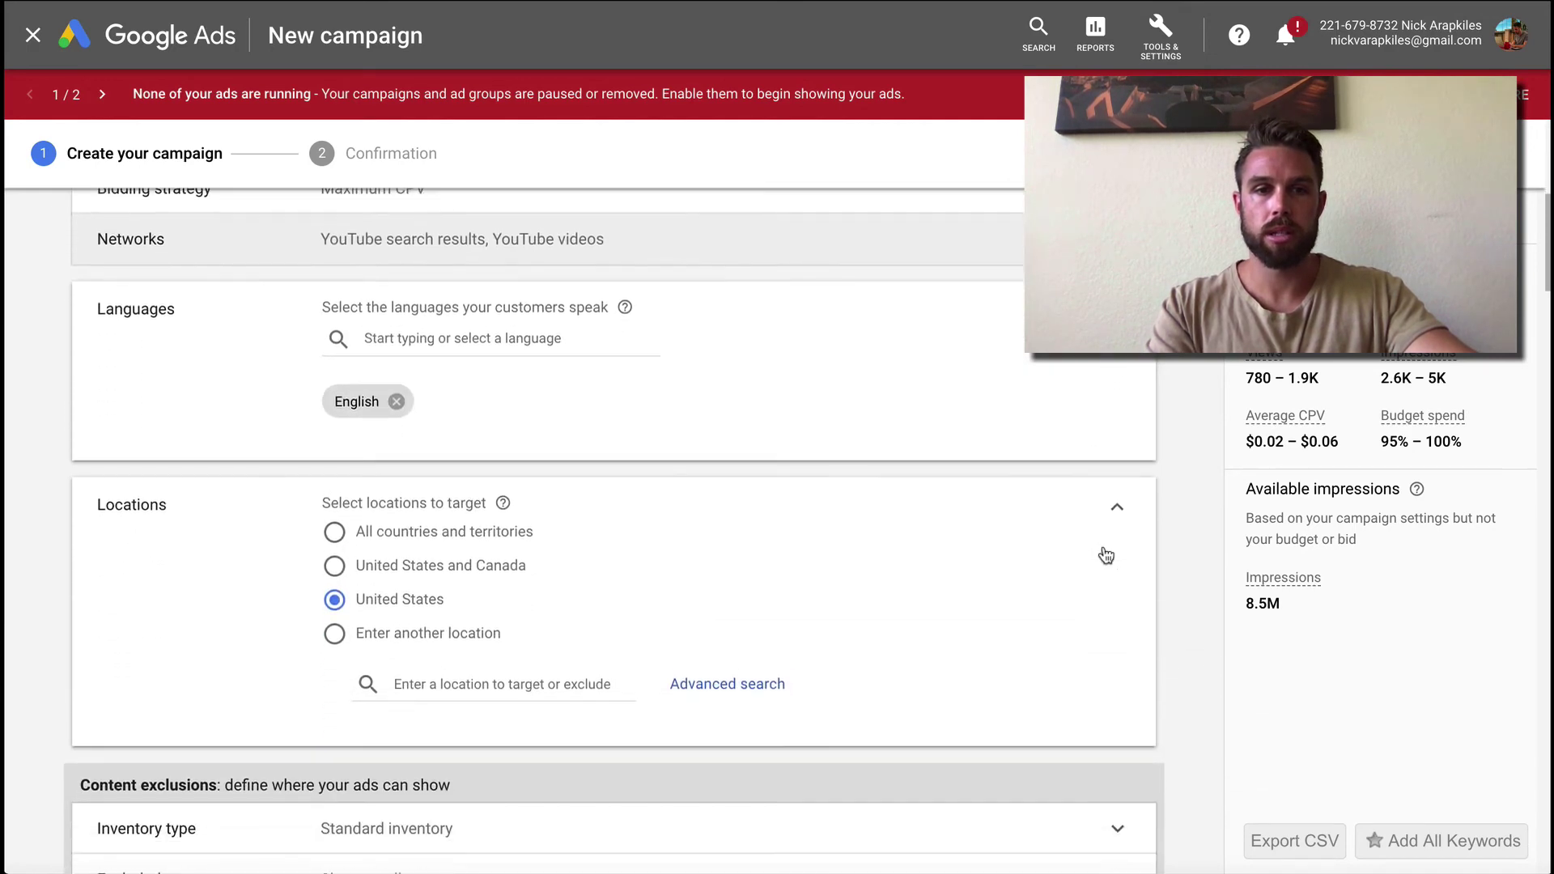
scroll(1105, 550, down, 1)
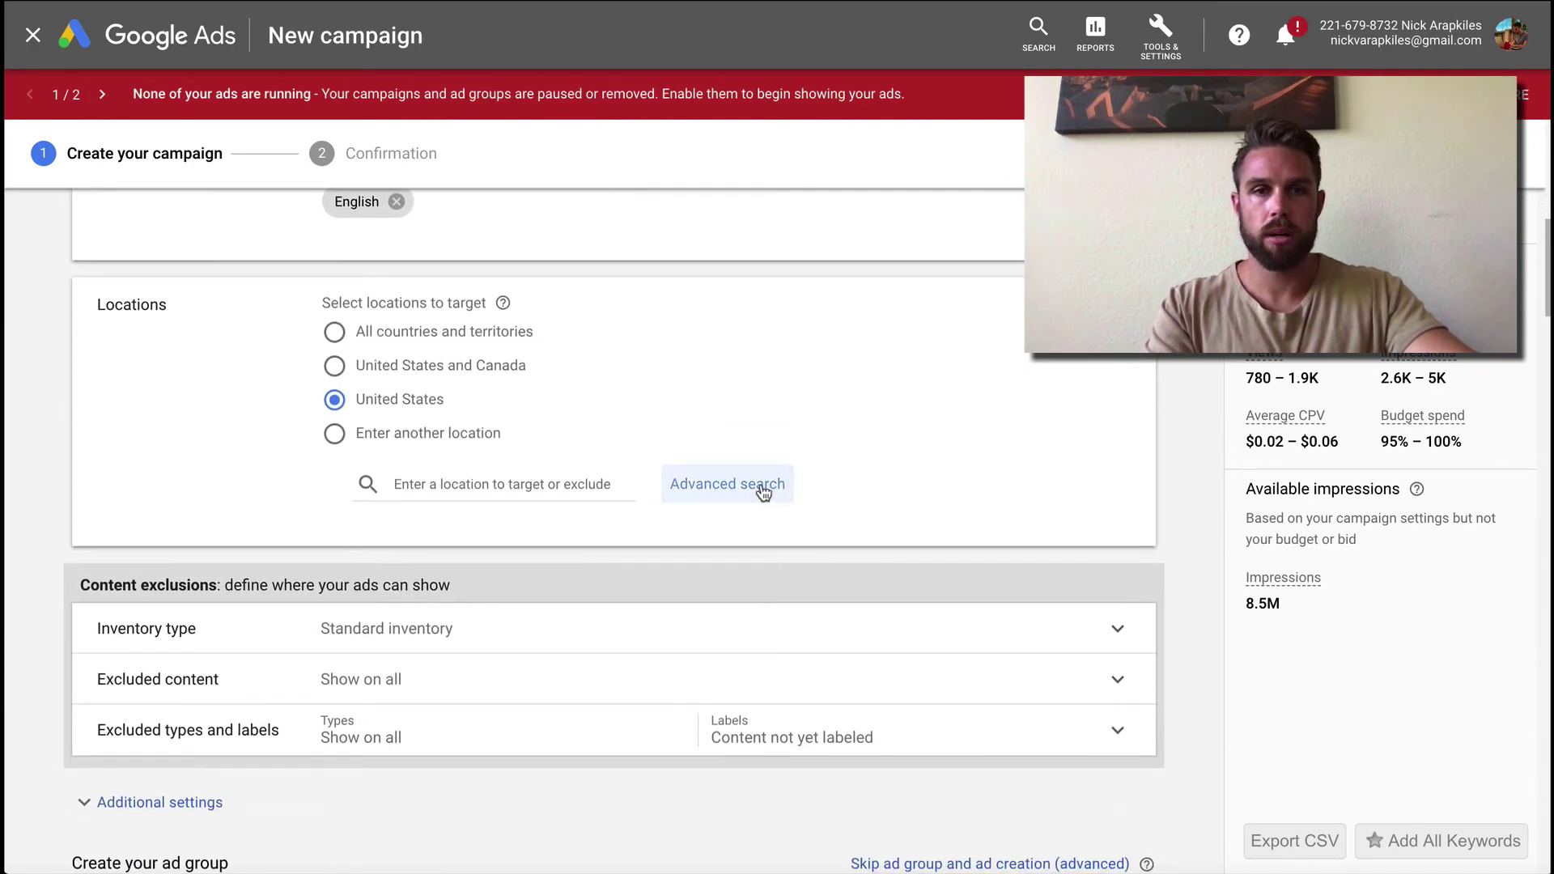
click(761, 485)
click(668, 714)
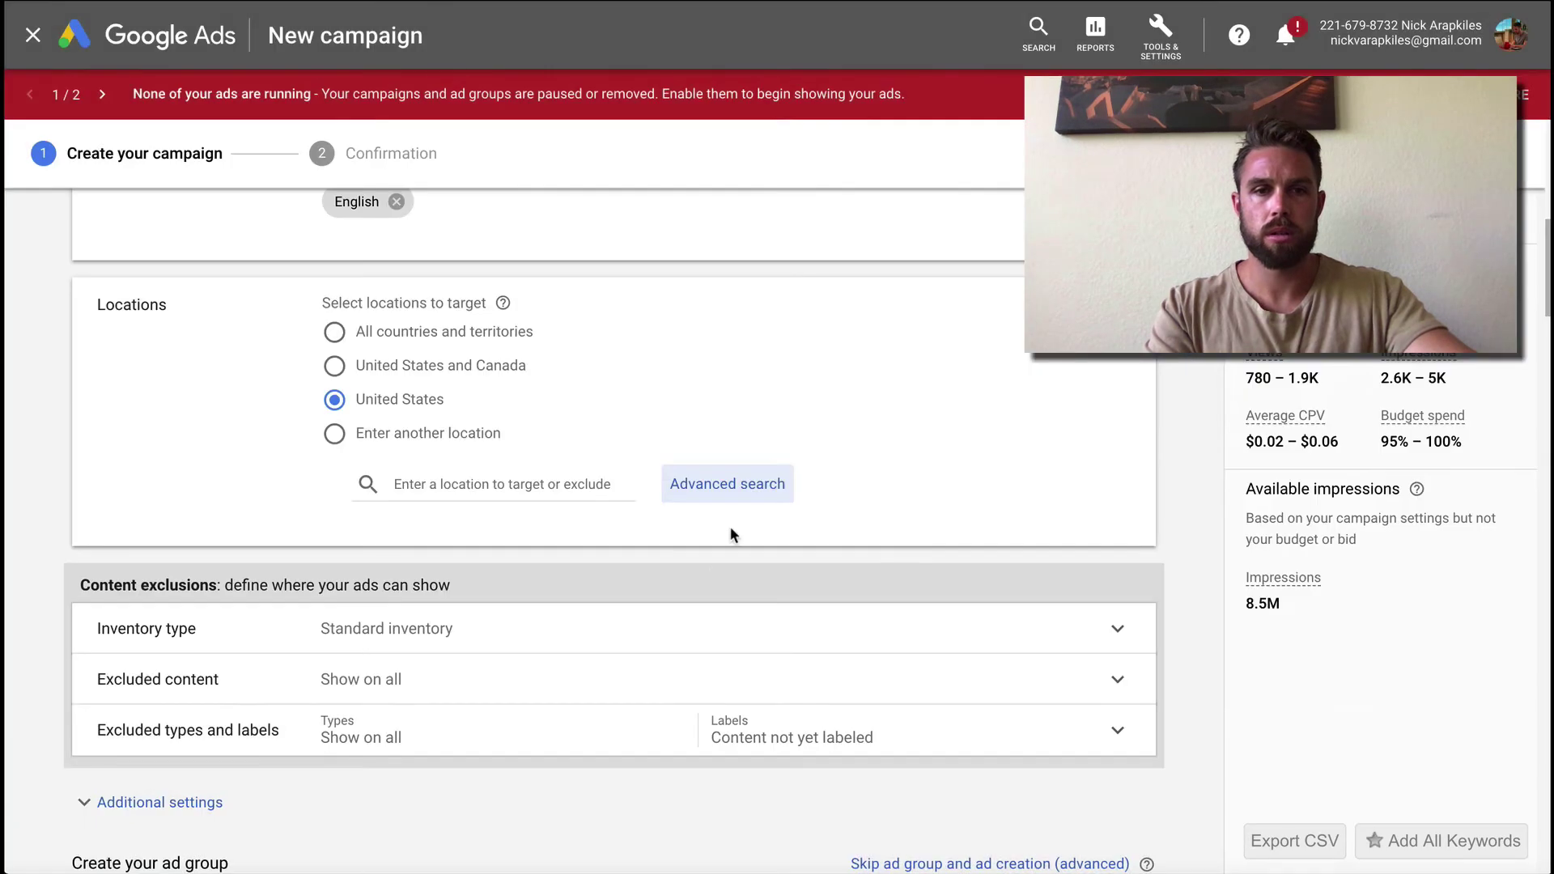
- Review the content exclusions and the ad group's demographics, audiences, content targeting and bidding down to the video ad
scroll(710, 577, down, 2)
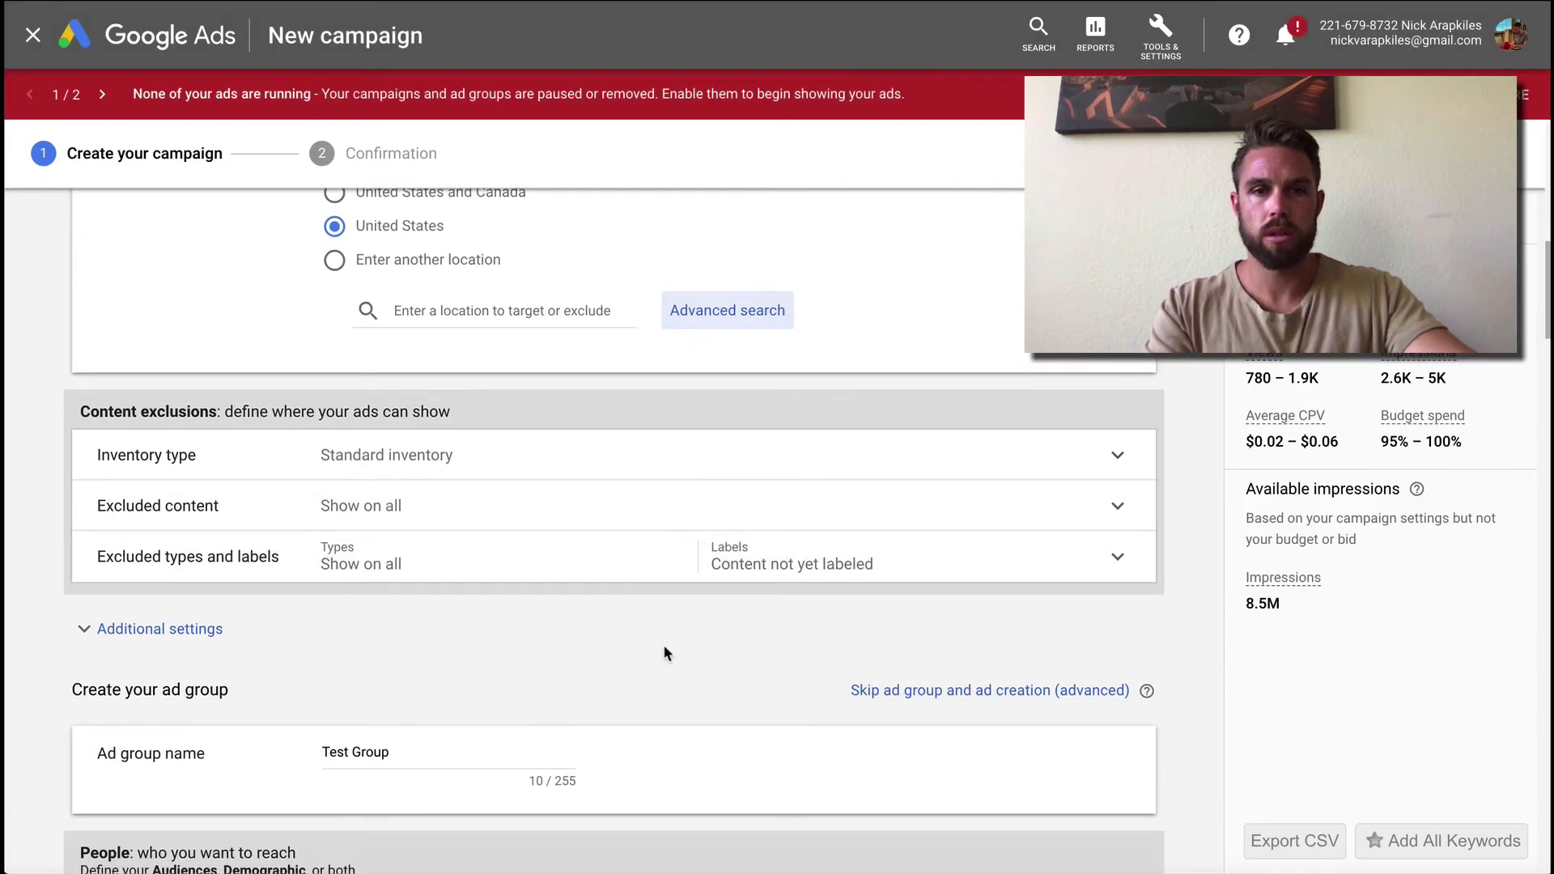
scroll(665, 647, down, 4)
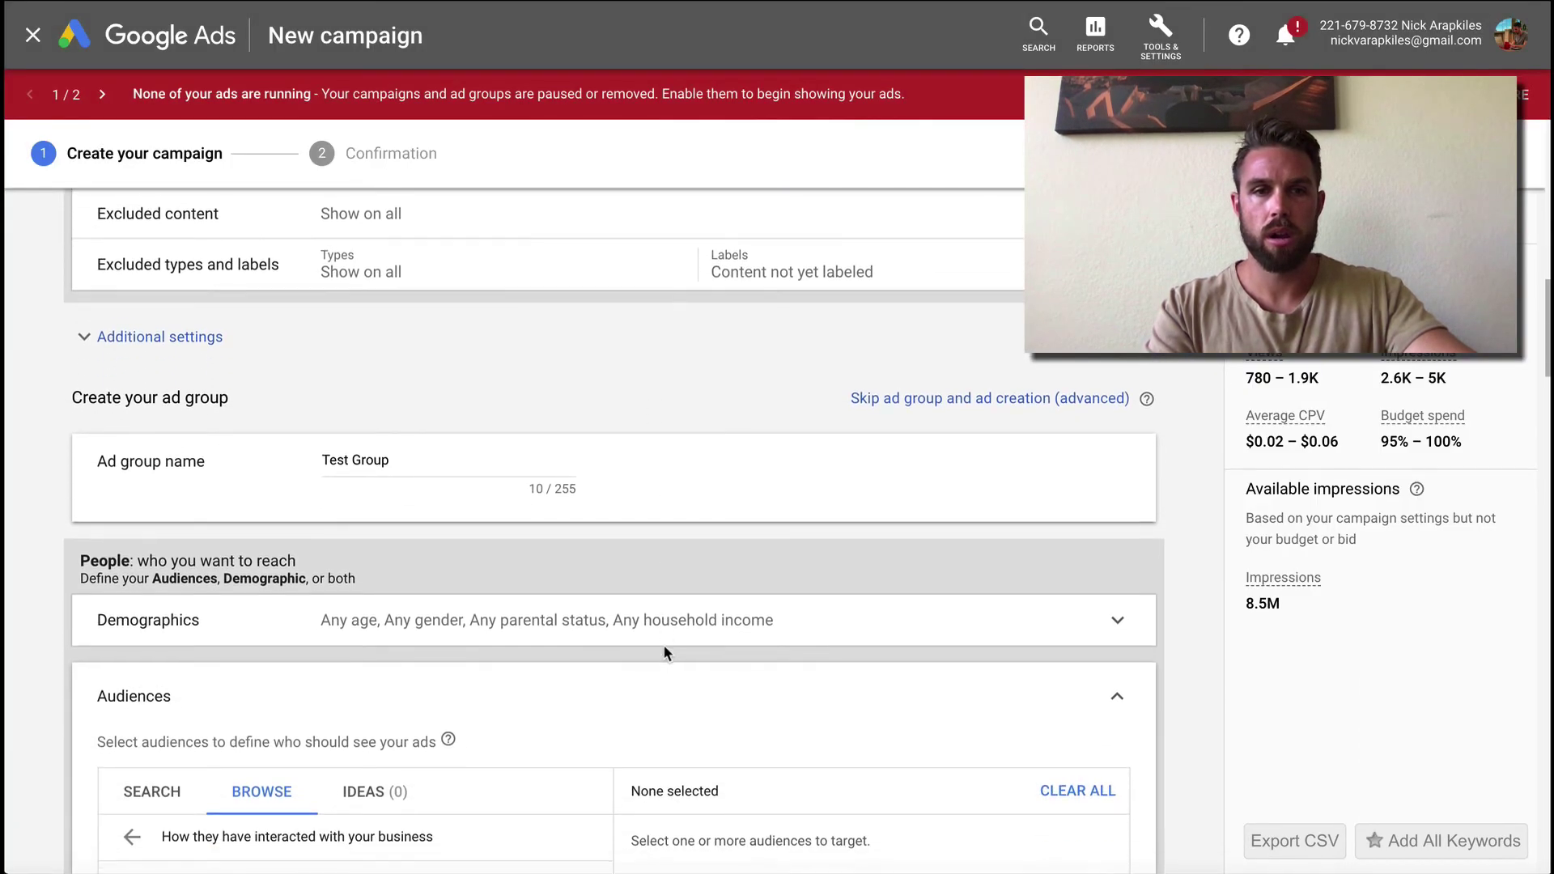
click(677, 638)
scroll(678, 638, down, 7)
scroll(680, 638, down, 12)
scroll(680, 636, down, 14)
scroll(680, 637, down, 9)
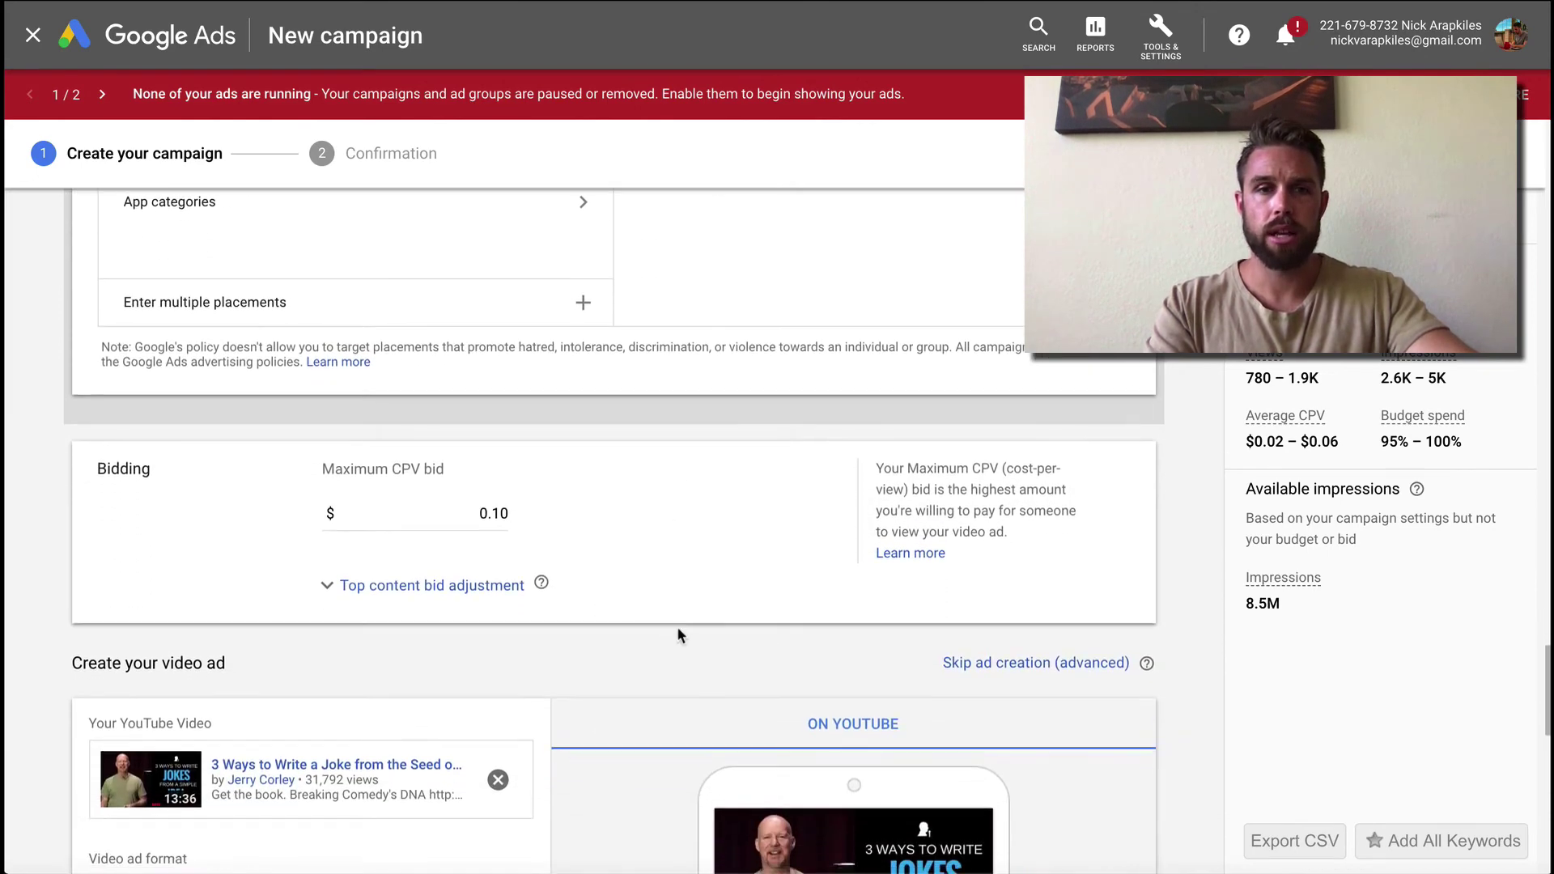
- Save the new campaign with its video ad and continue from the confirmation to the campaign's ad groups
scroll(677, 629, down, 6)
scroll(678, 636, down, 2)
scroll(679, 636, down, 3)
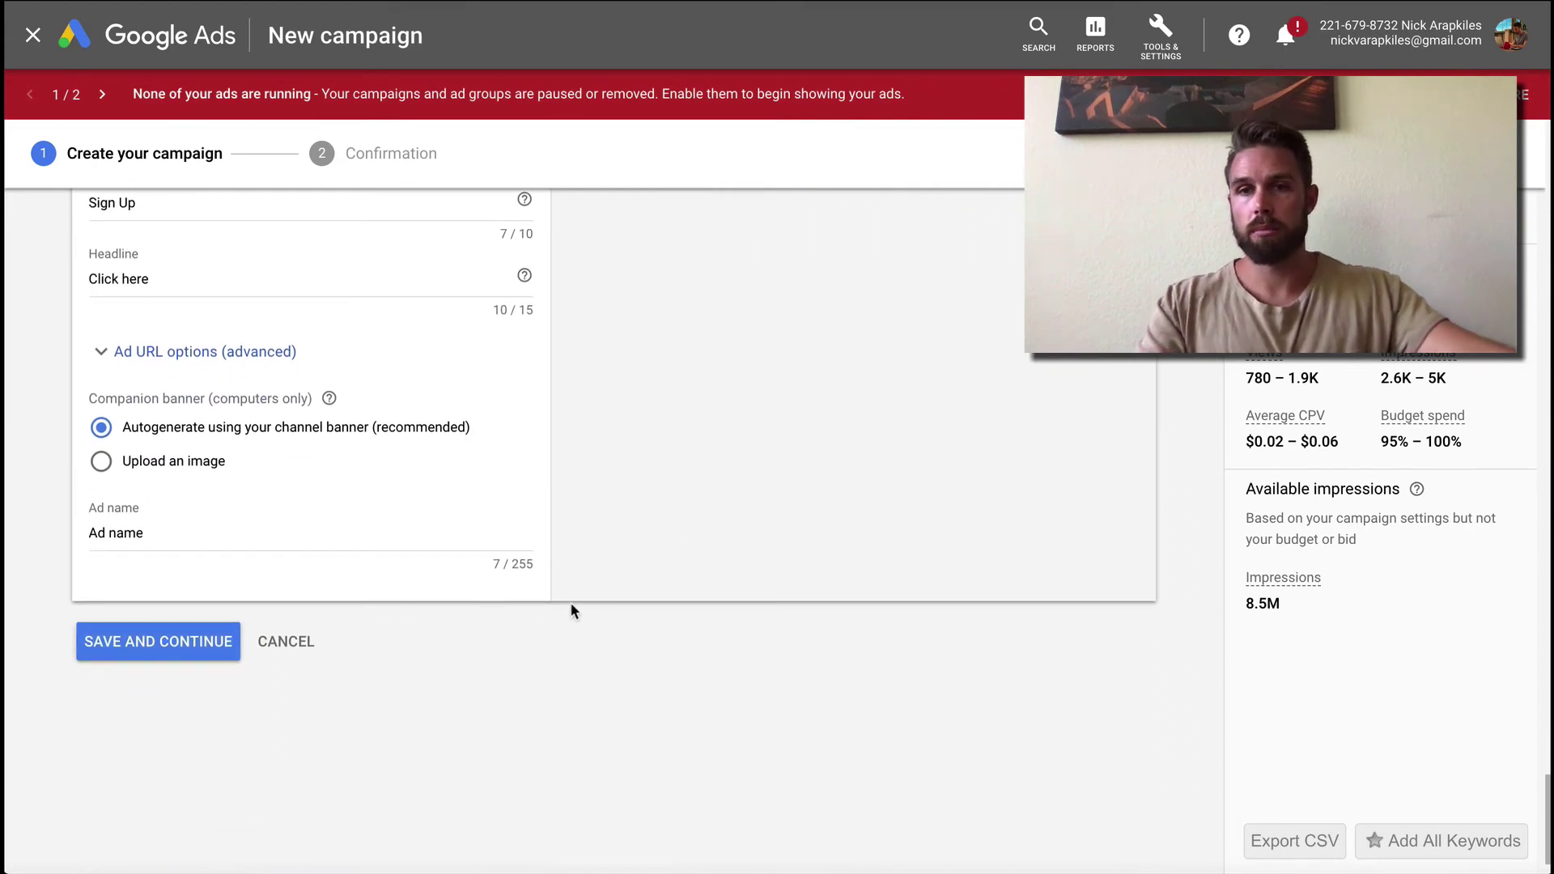
click(159, 642)
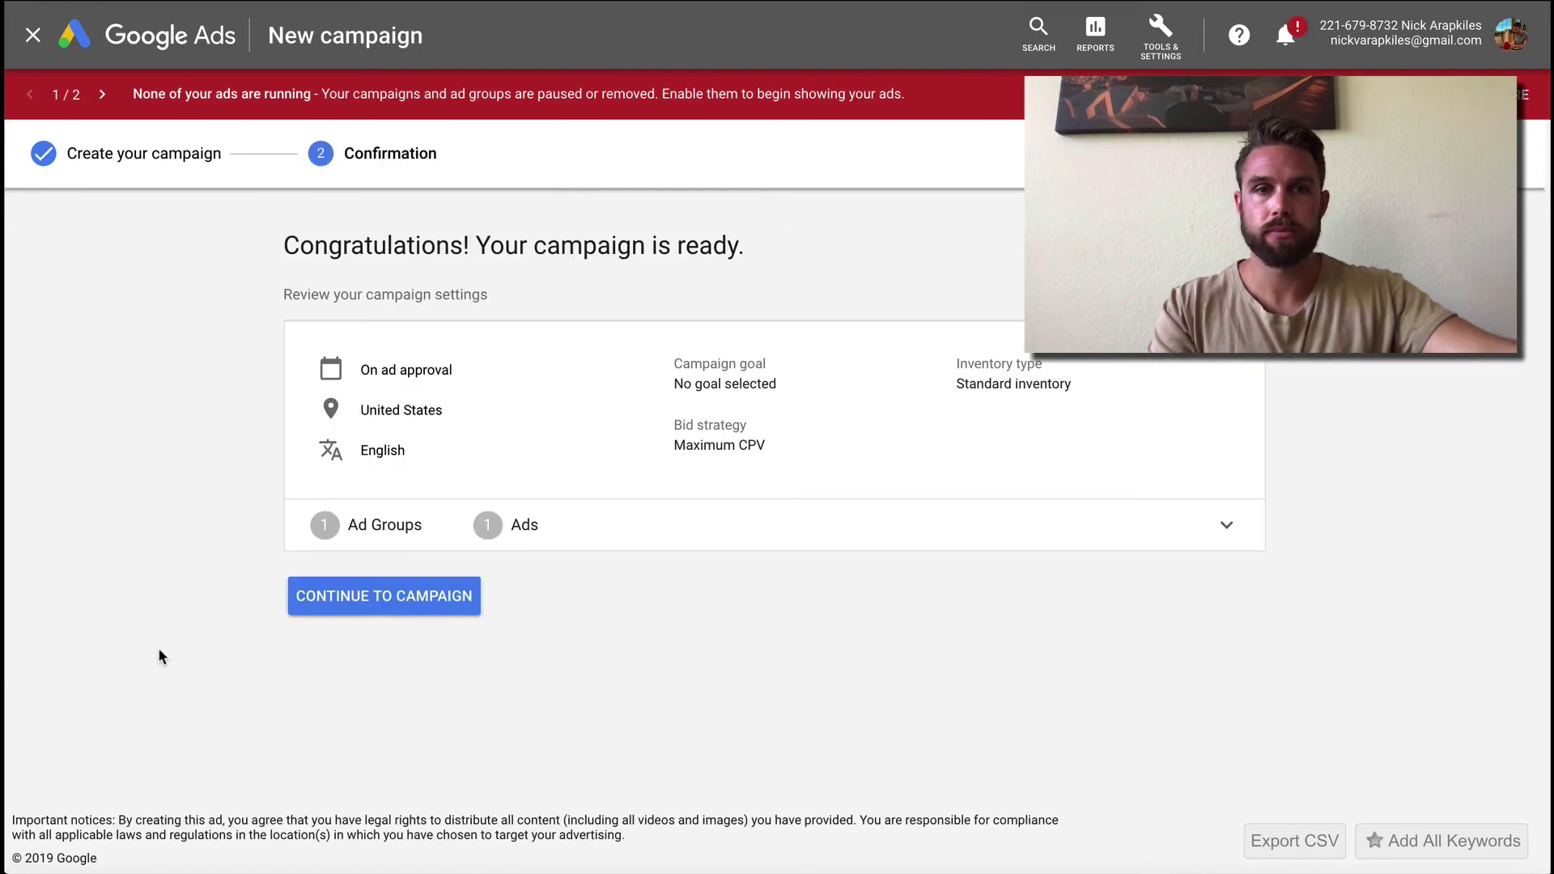
click(407, 596)
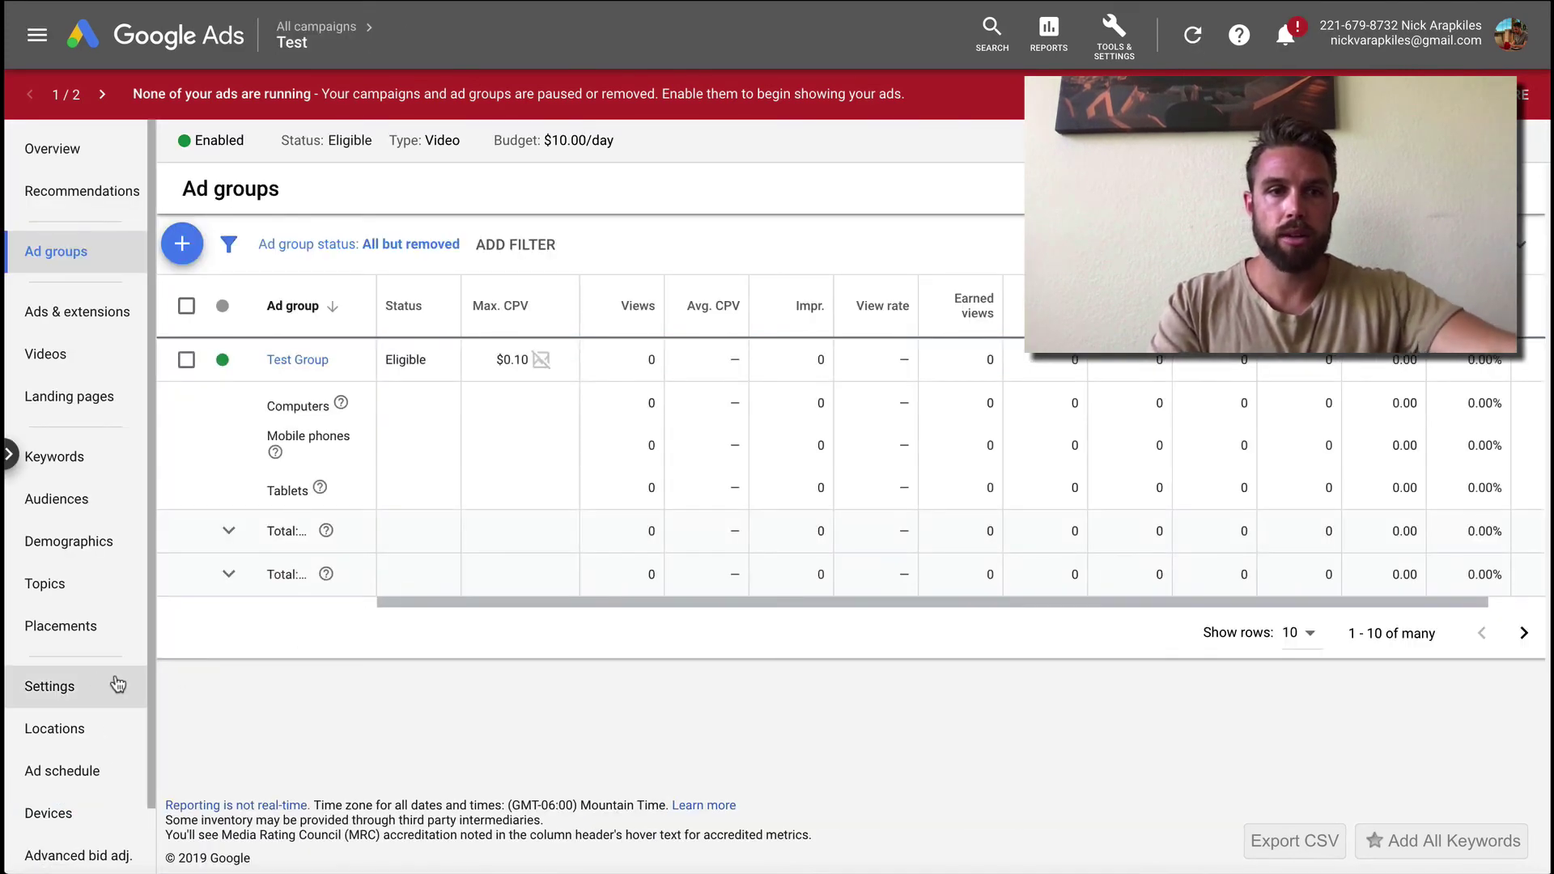
- Open the Test campaign's settings and expand the additional settings below the content exclusions
click(59, 690)
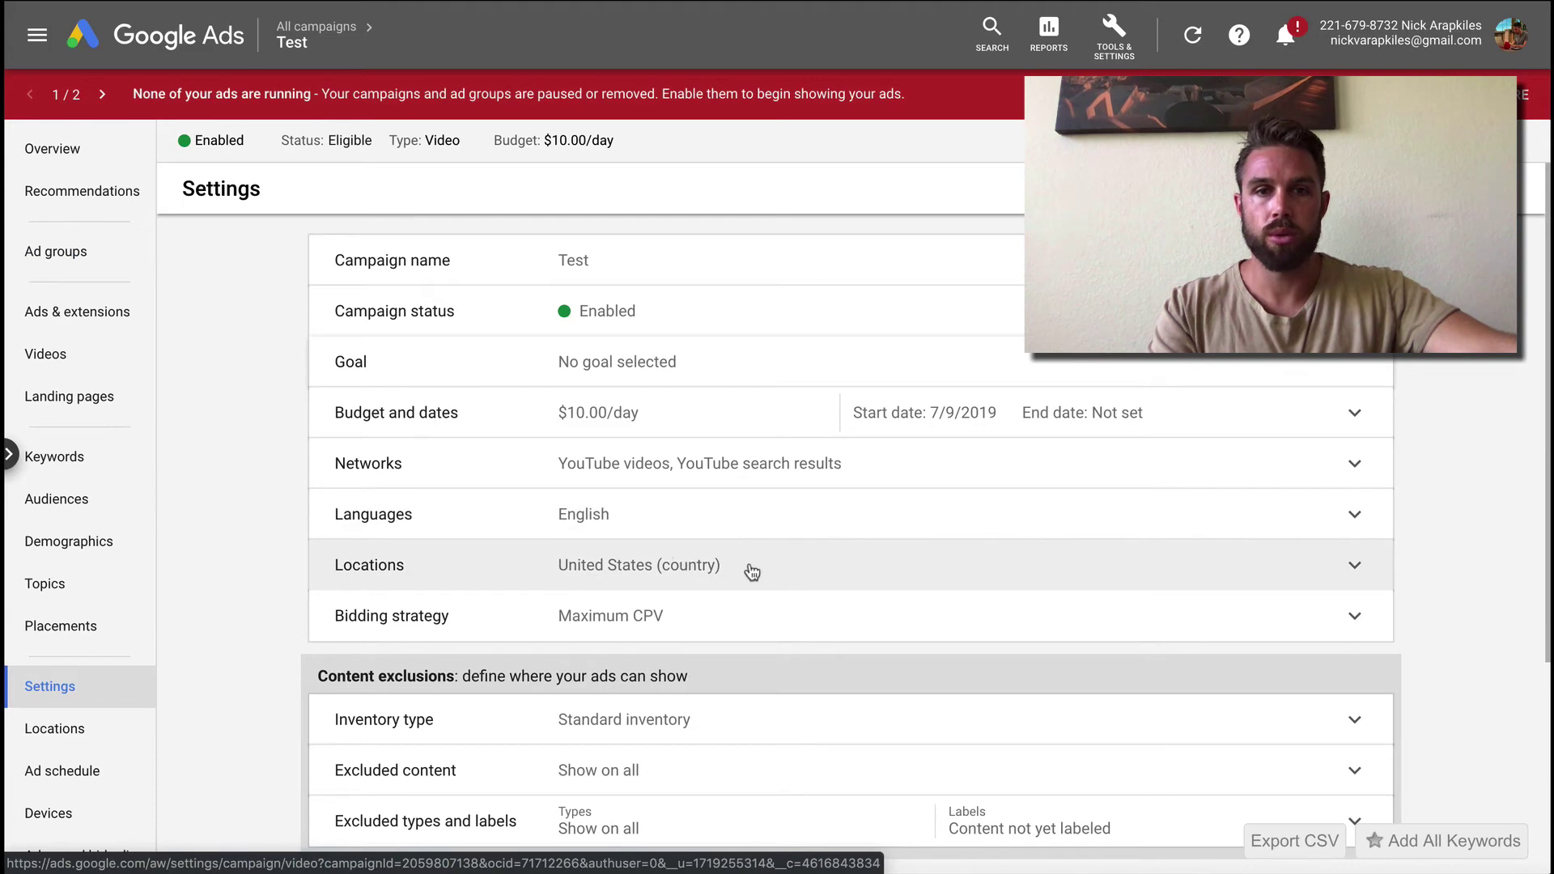
scroll(833, 515, down, 3)
scroll(837, 515, down, 2)
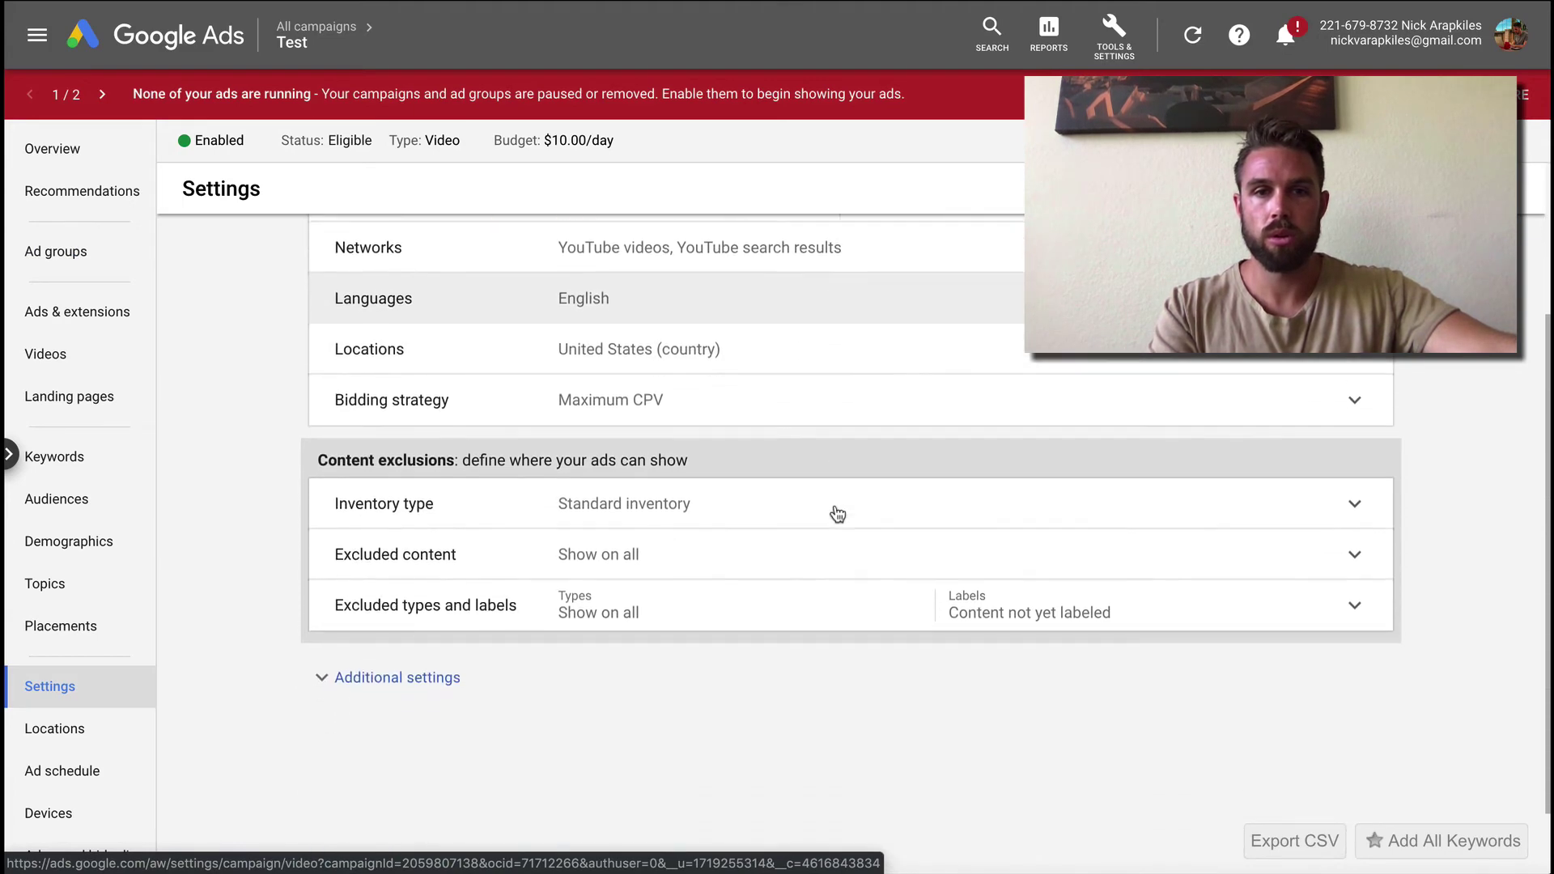
click(445, 599)
scroll(486, 571, down, 2)
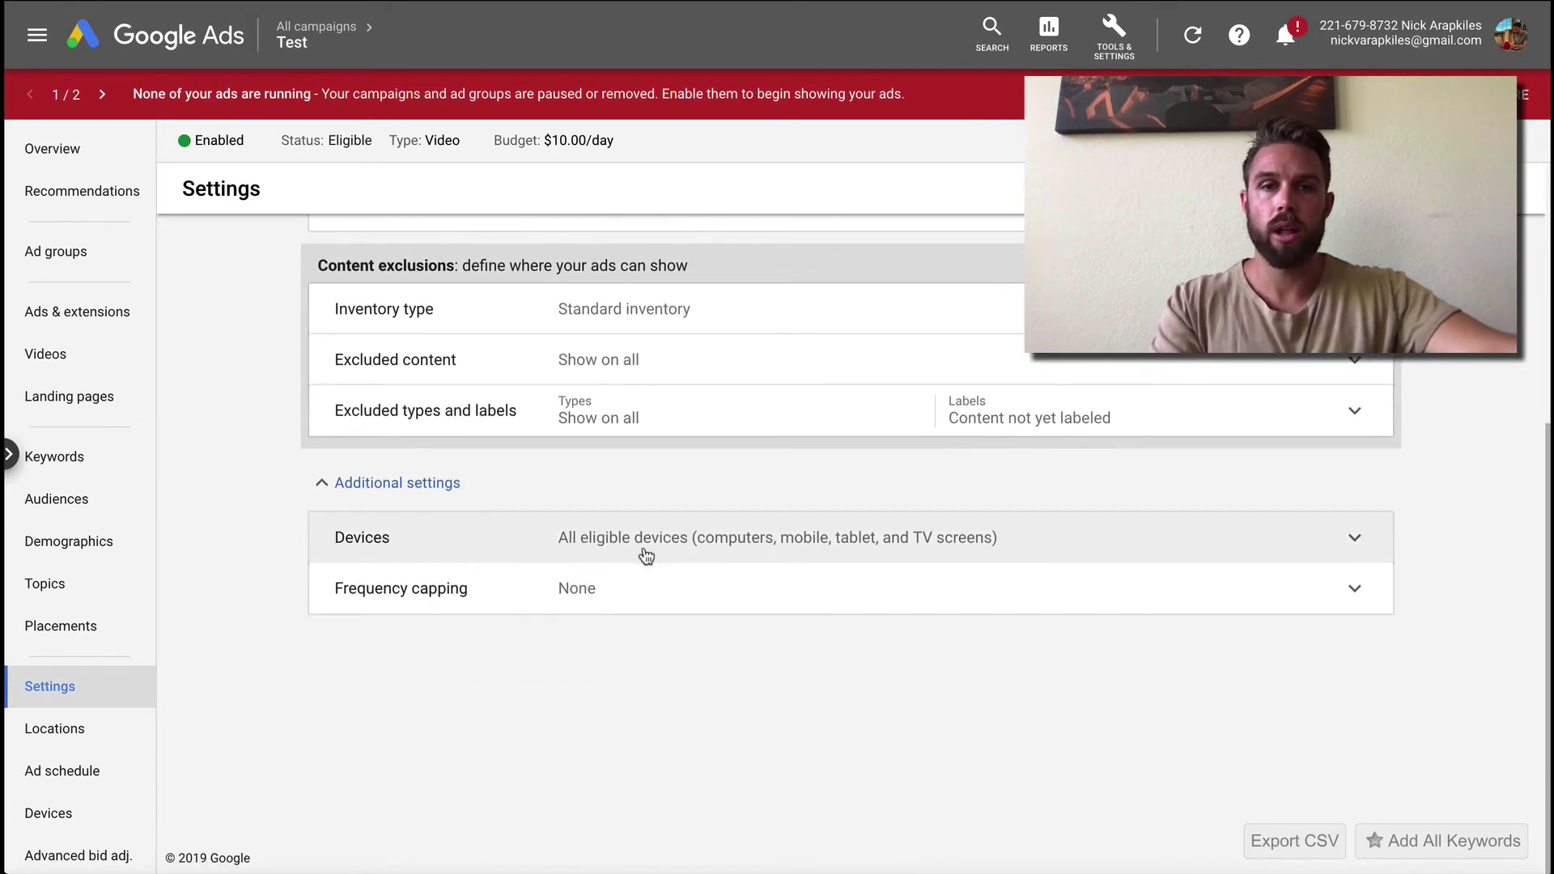
- Set specific device targeting to mobile phones only, excluding computers, tablets and TV screens, and save it
click(945, 557)
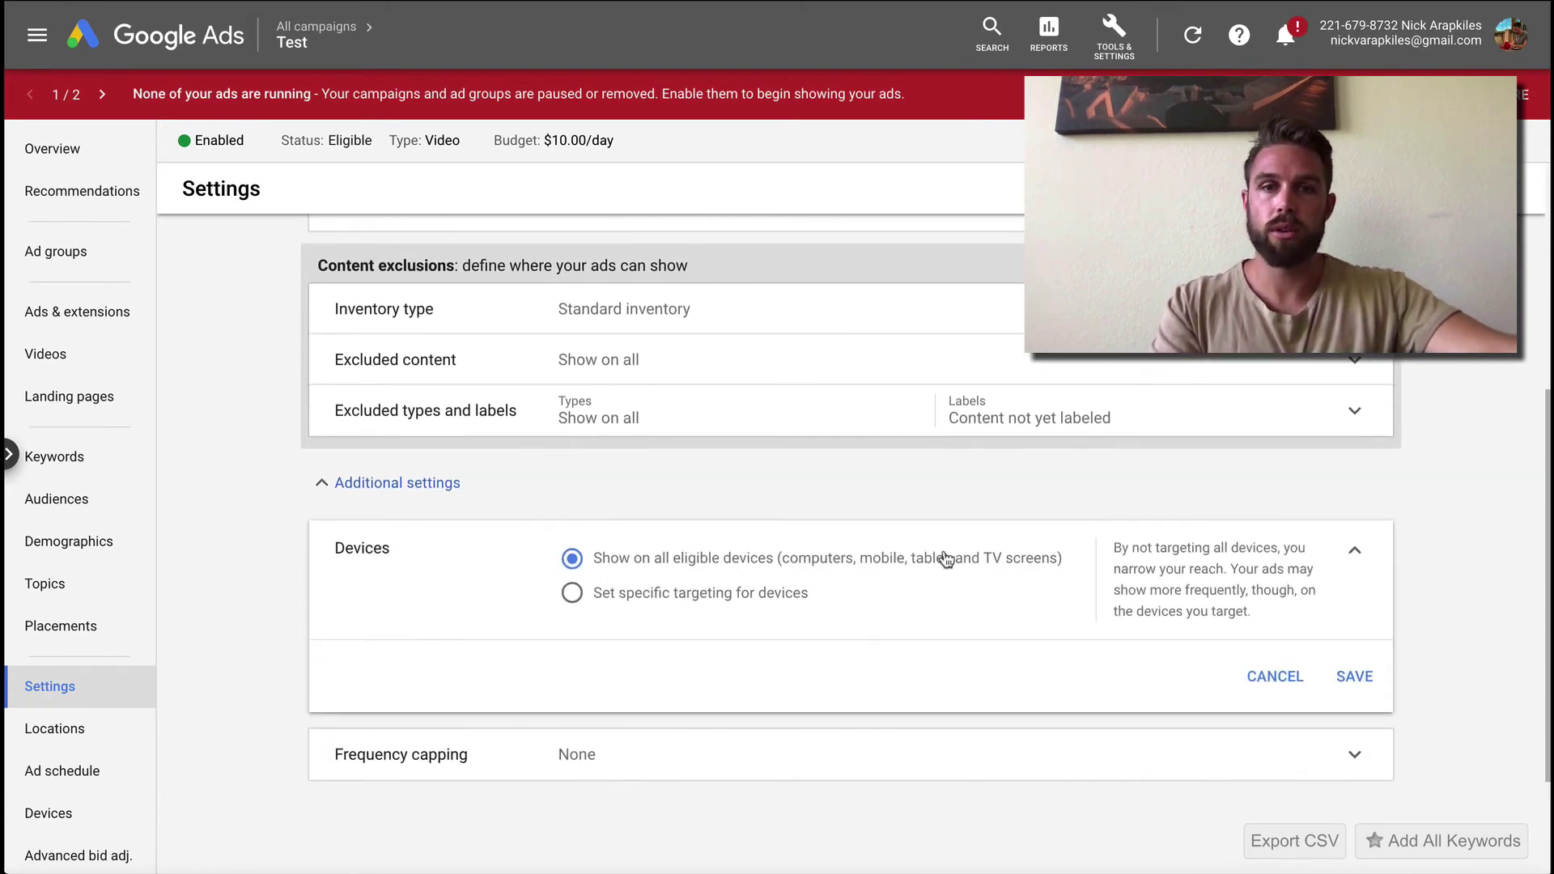
click(628, 608)
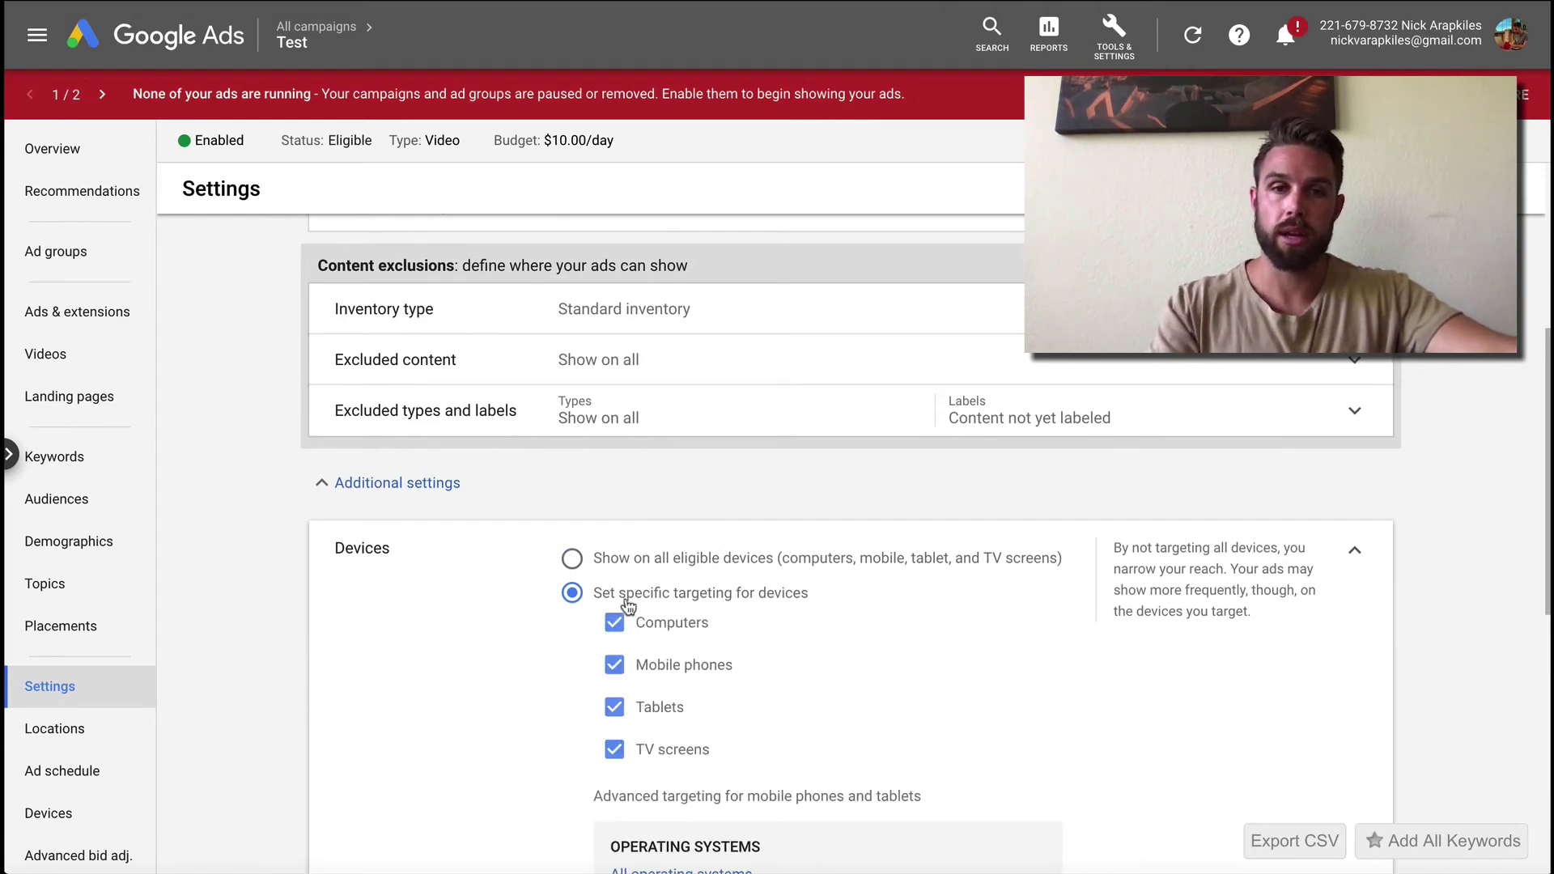
click(615, 623)
click(616, 707)
click(614, 750)
scroll(990, 782, down, 4)
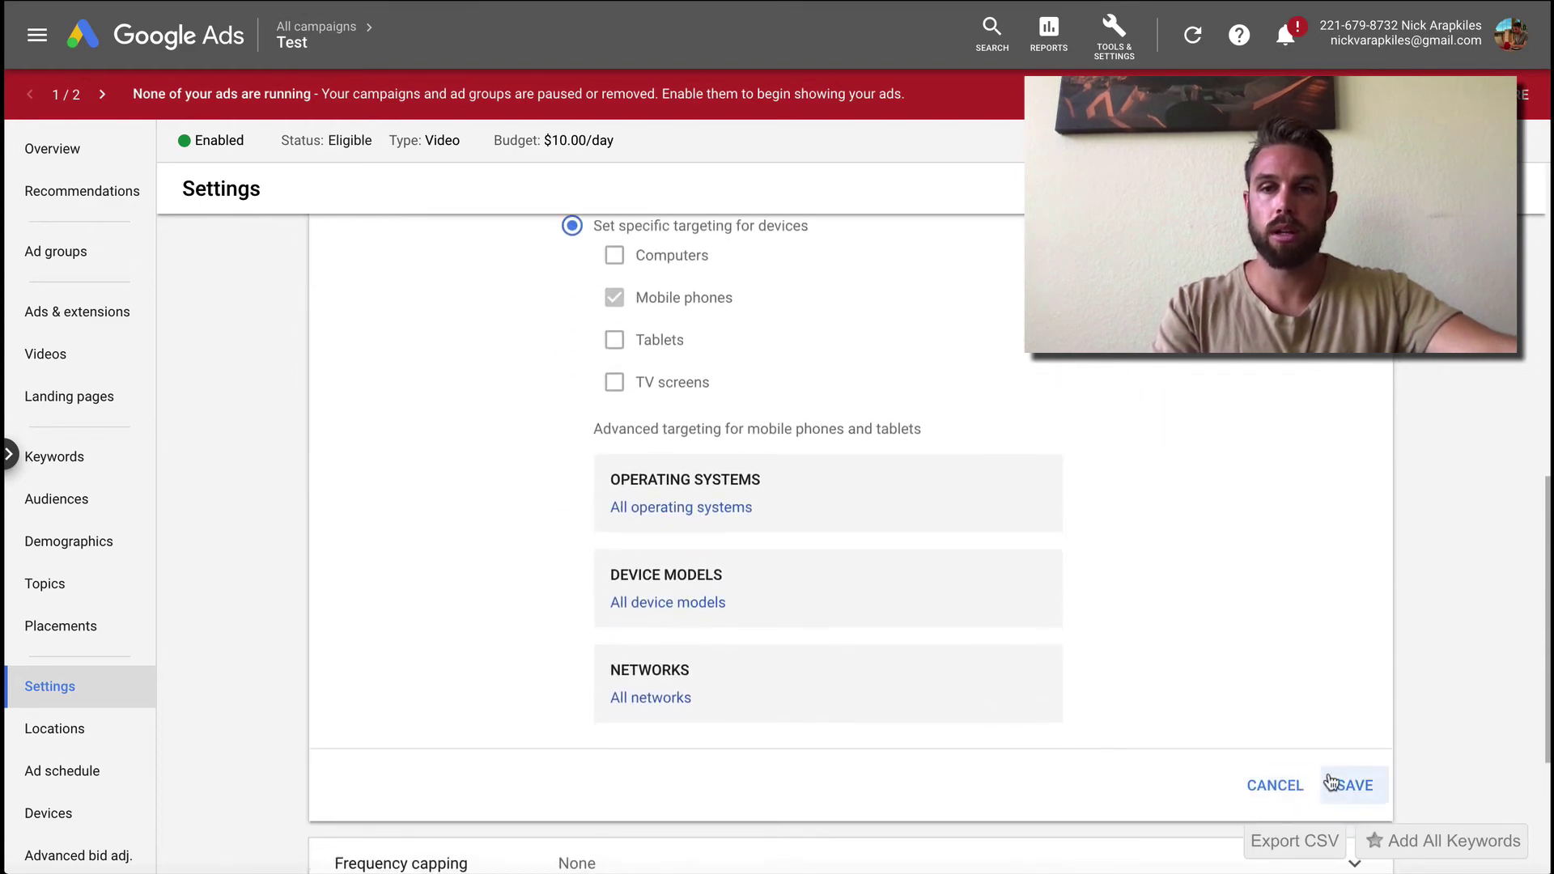
click(1353, 786)
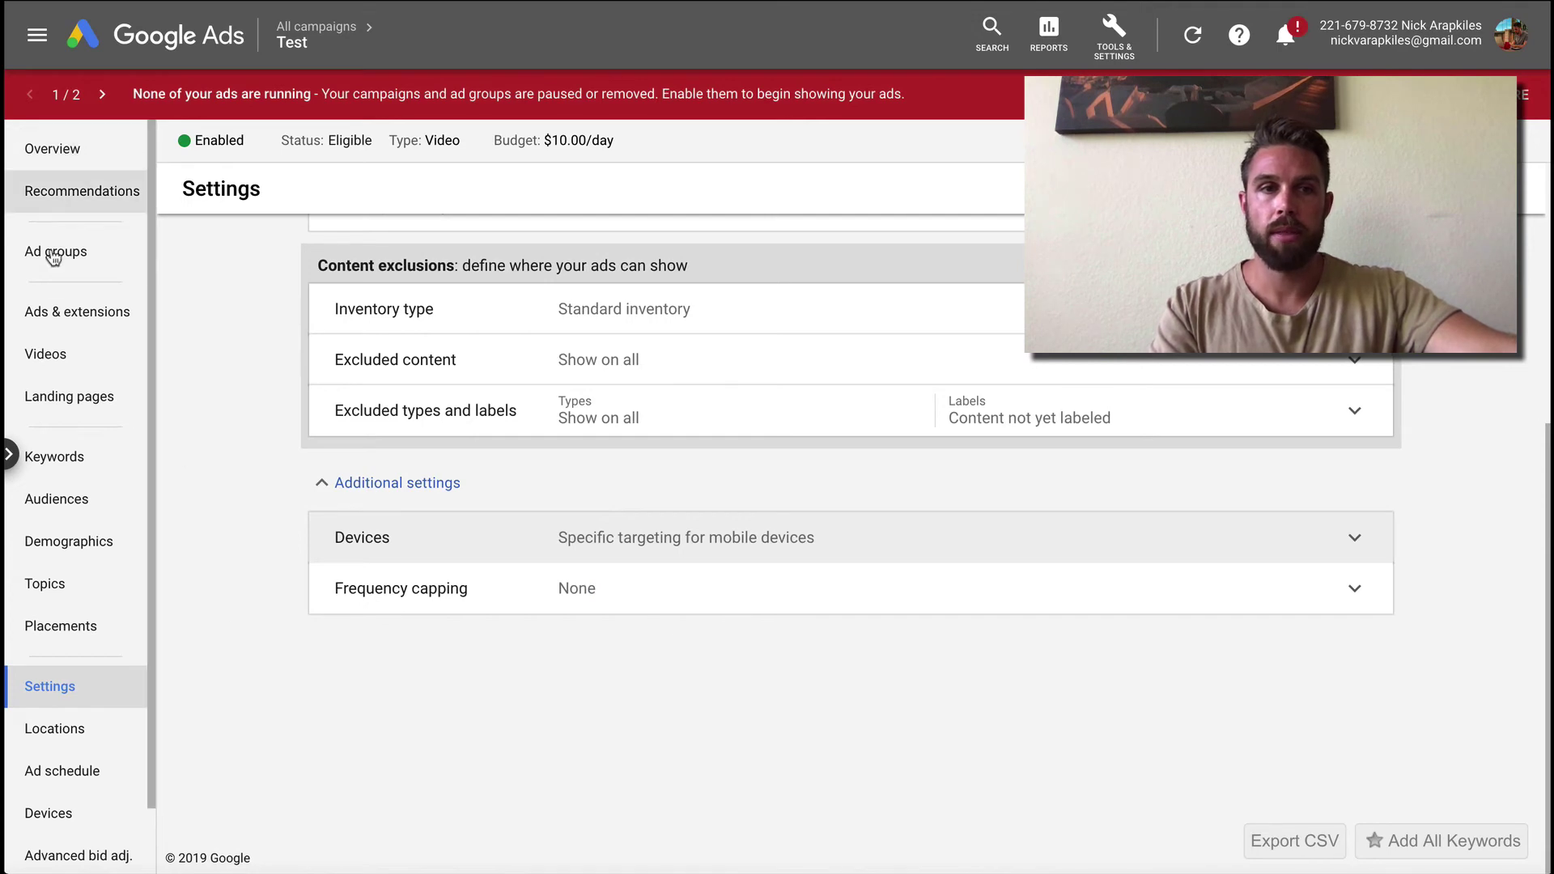
- Open the campaign's ad groups and its keywords, and examine the performance columns of the keyword table
click(52, 254)
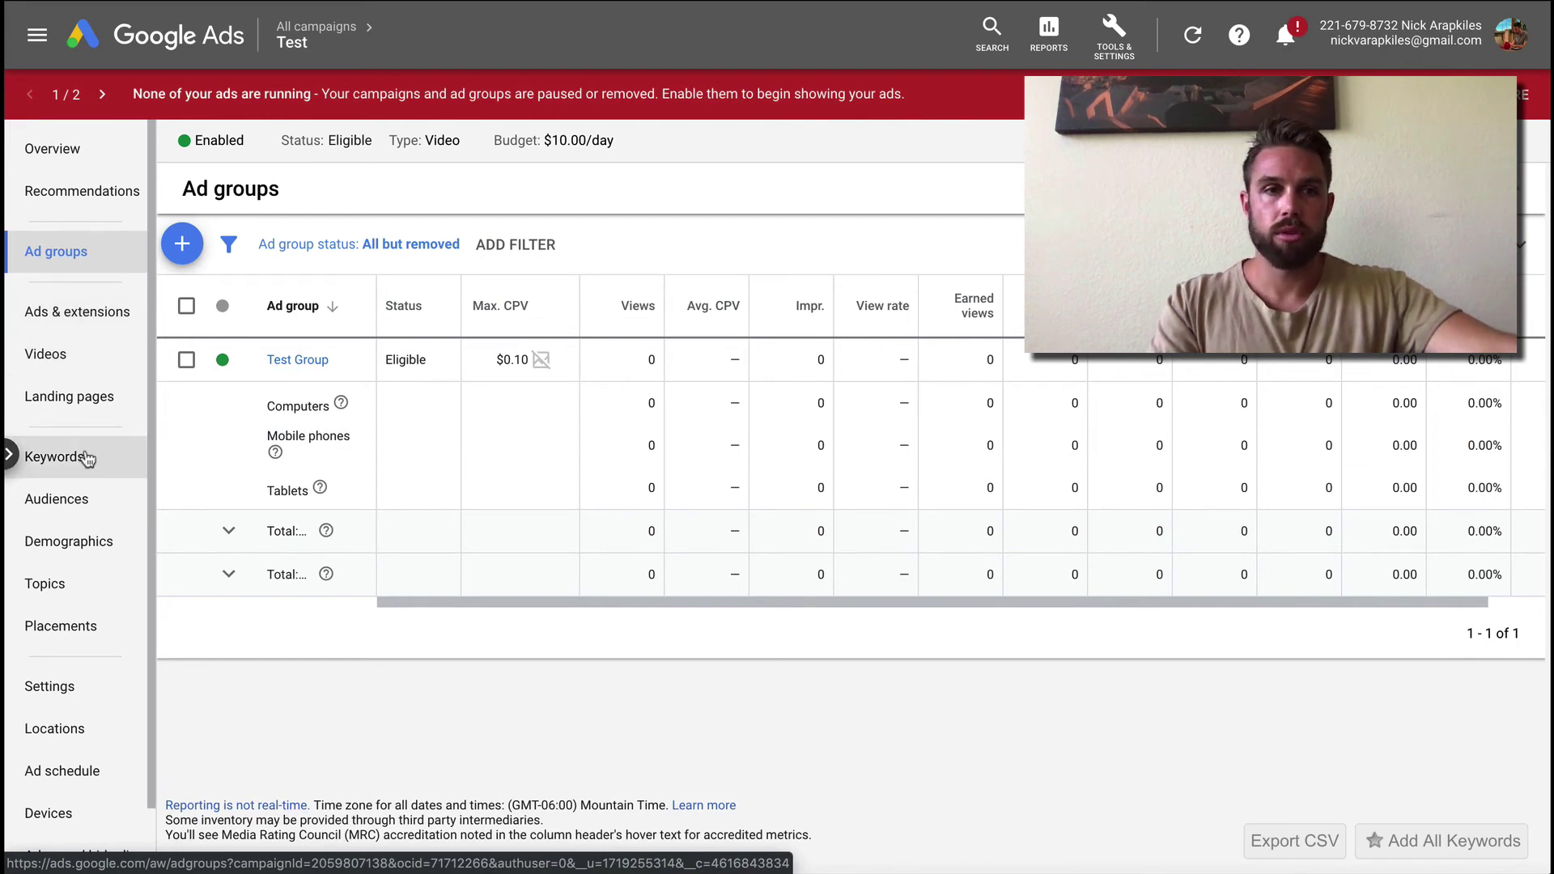
click(85, 459)
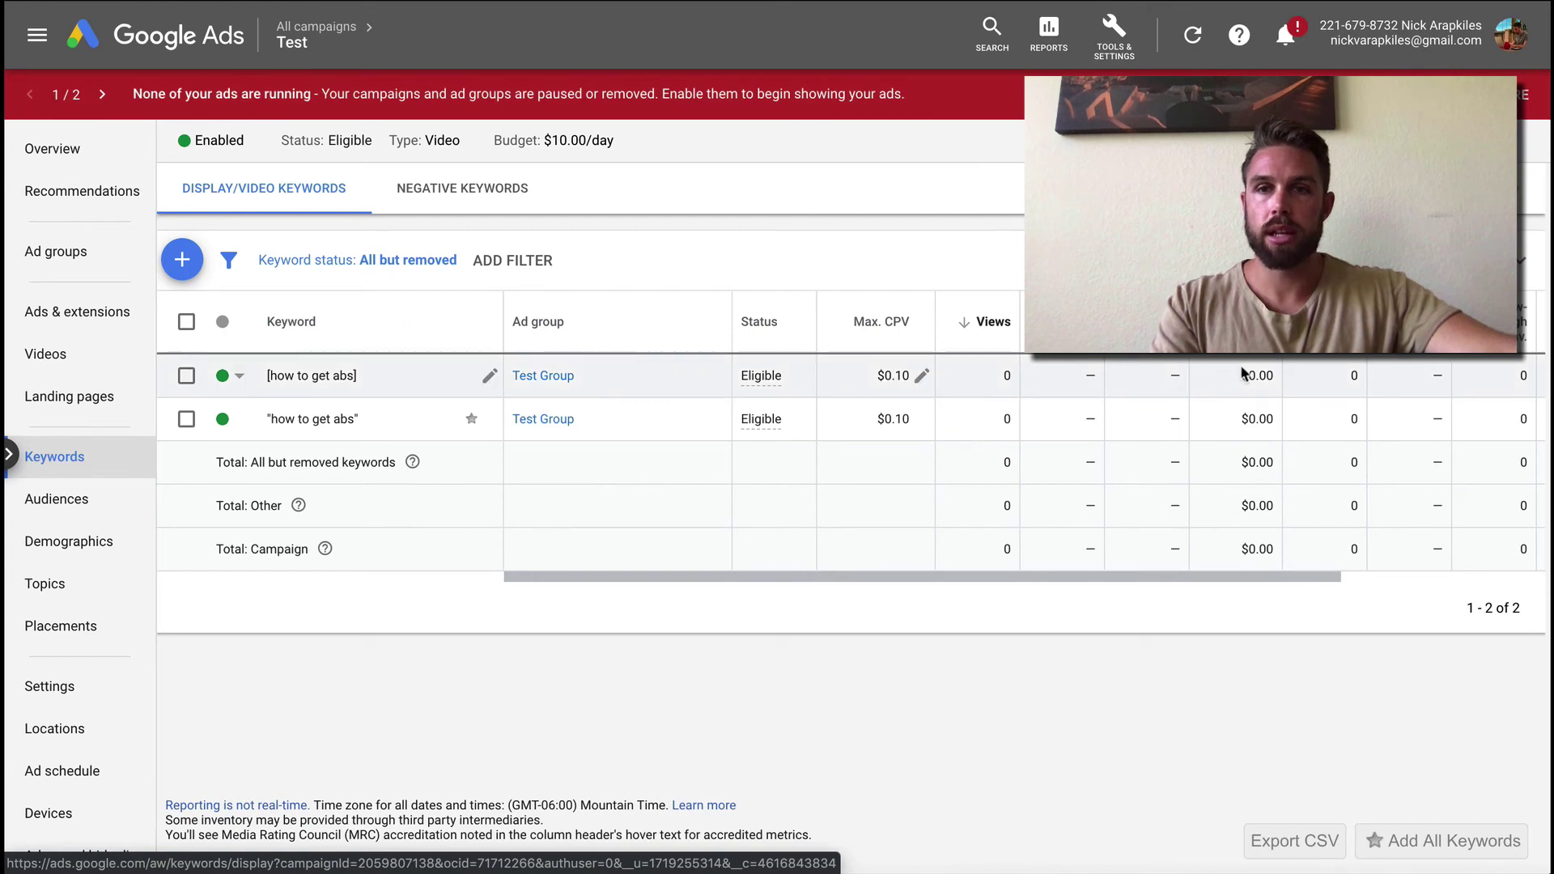
scroll(1245, 373, right, 1)
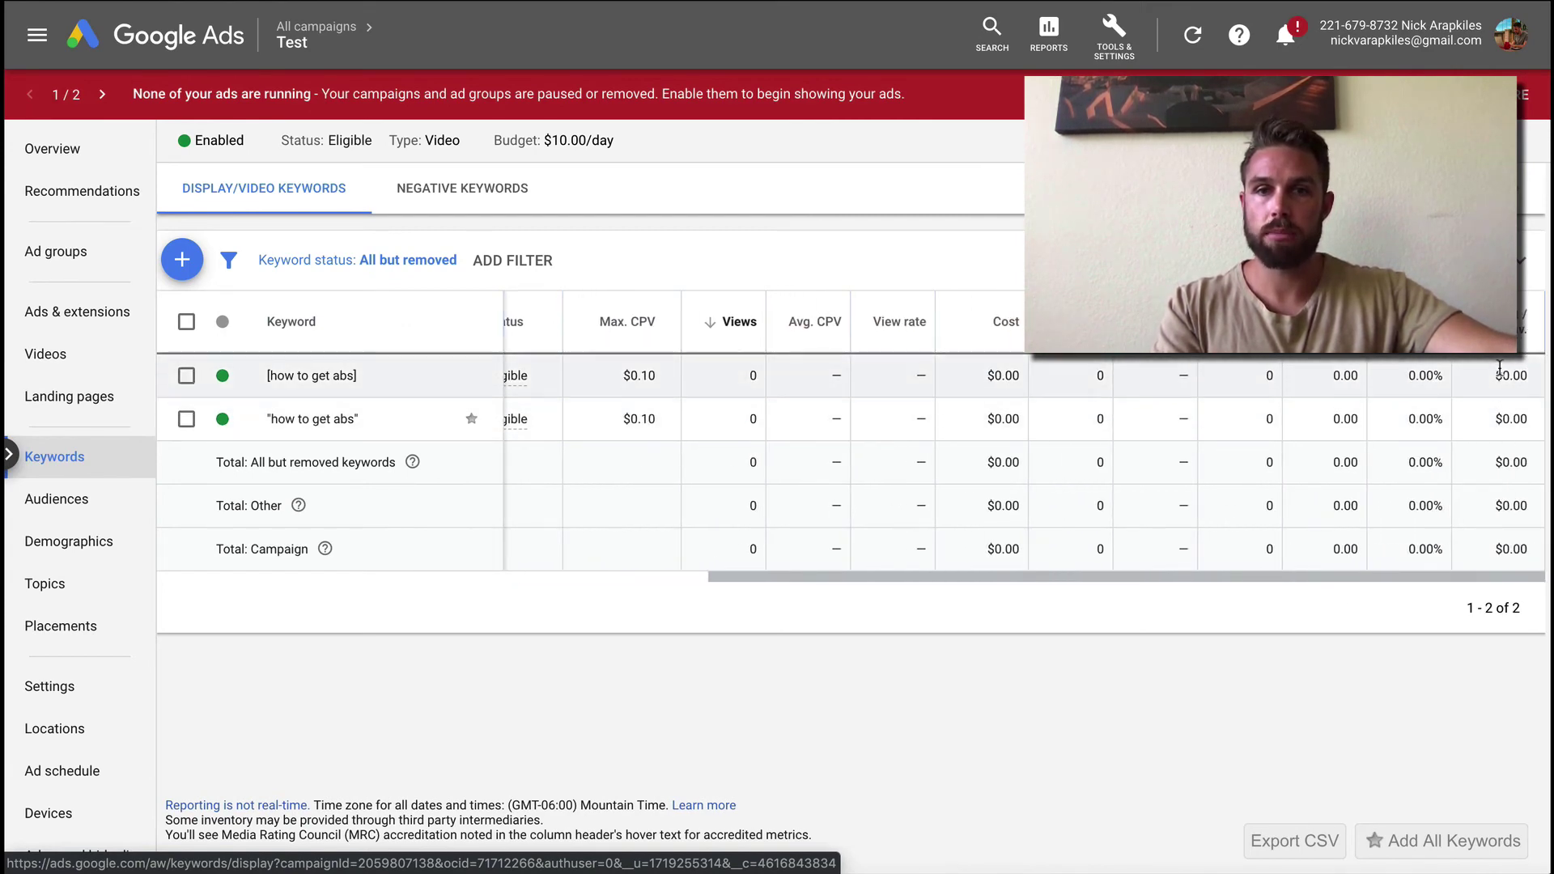
scroll(427, 389, left, 5)
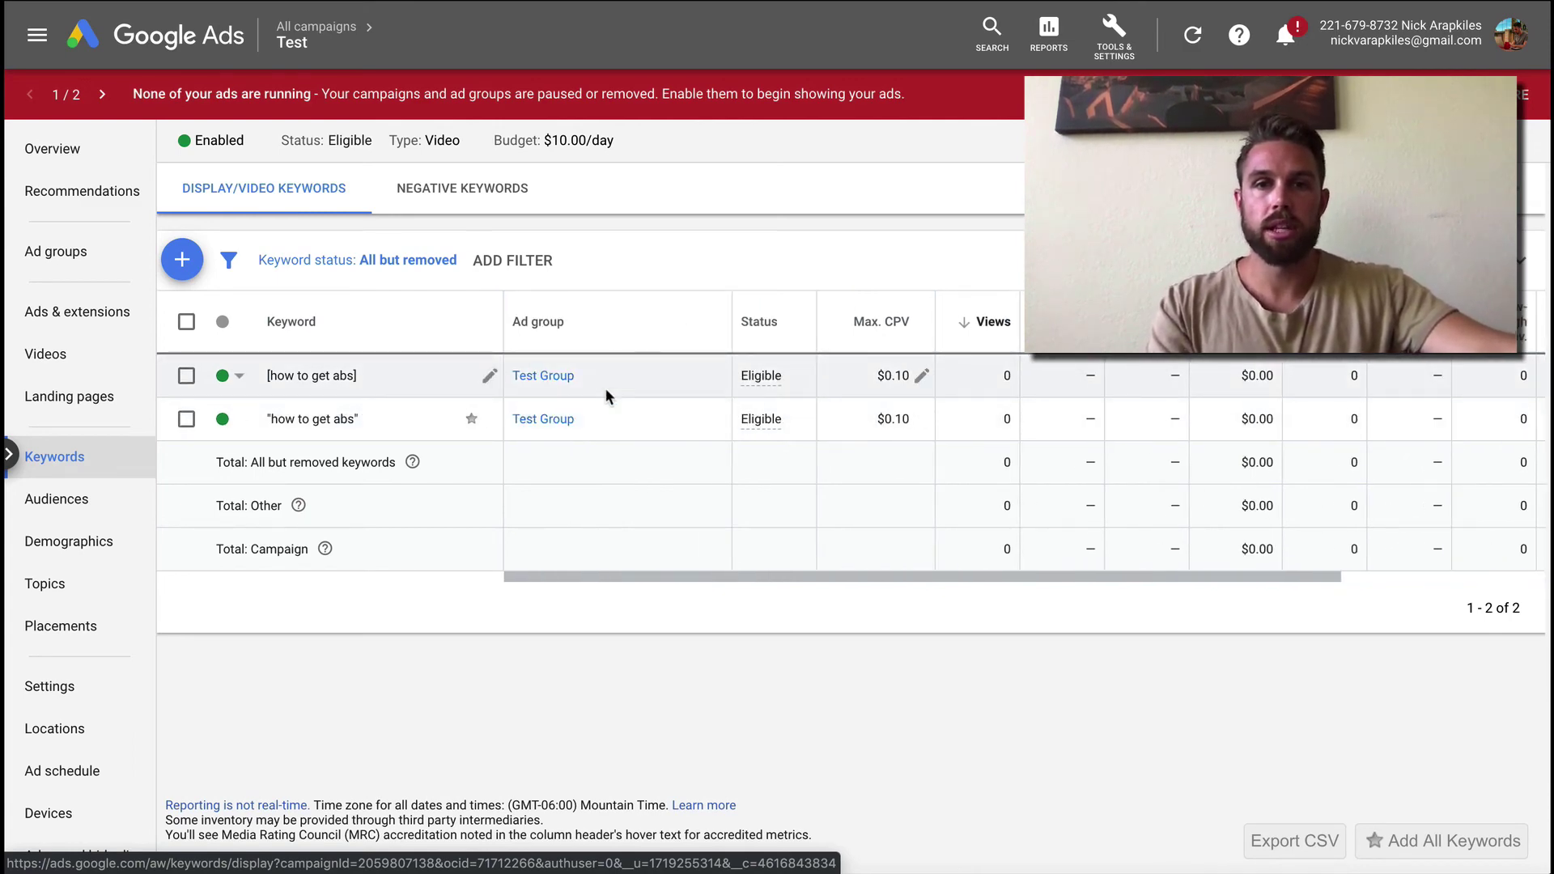
scroll(607, 393, right, 3)
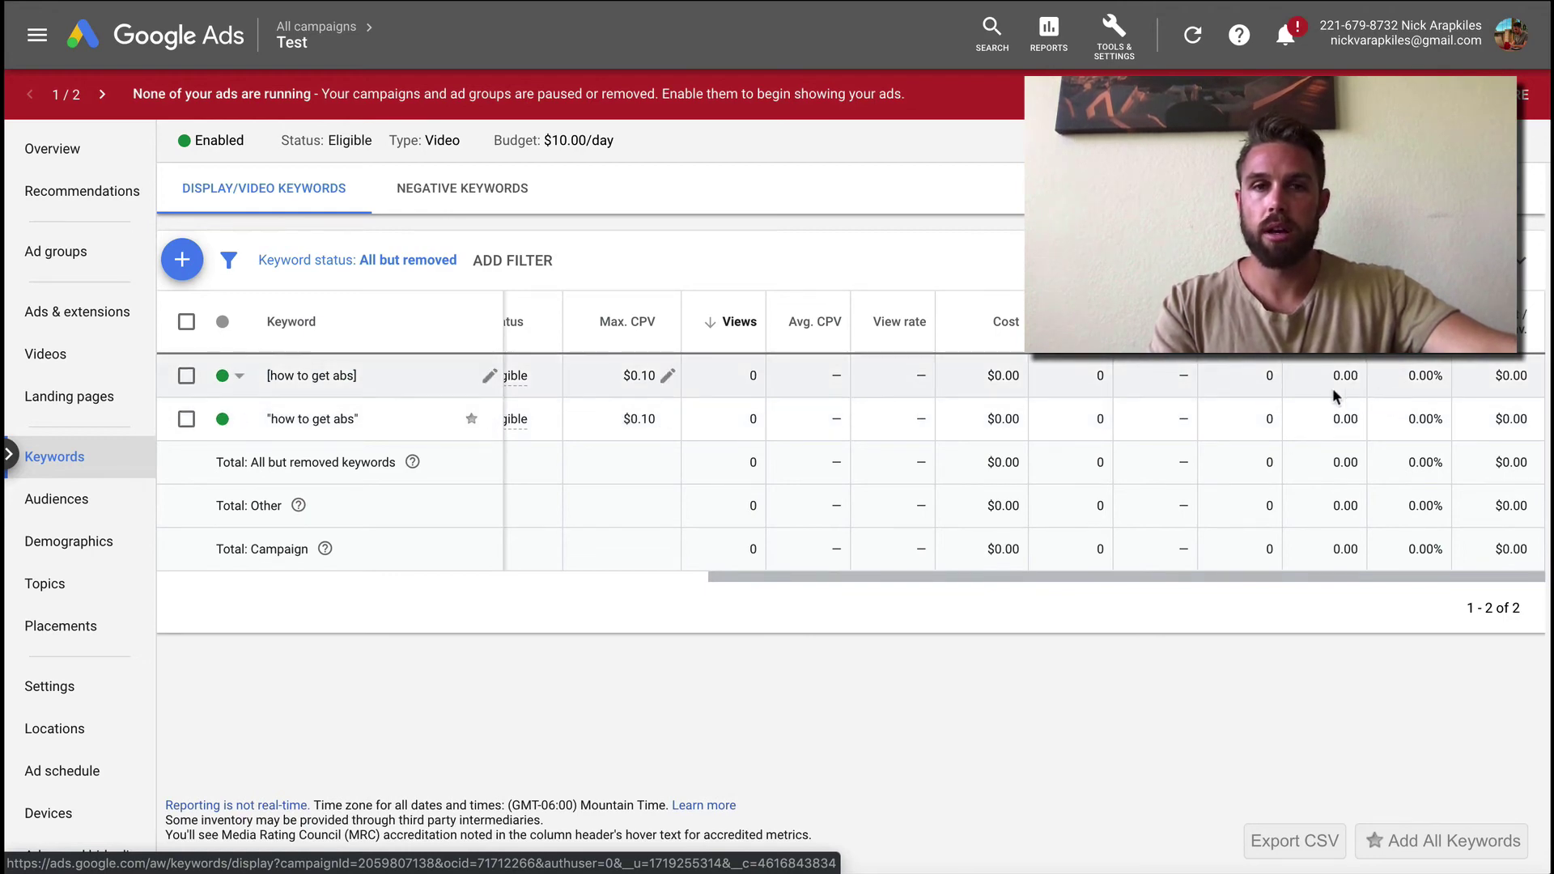
- Pause the phrase-match keyword "how to get abs" in Test Group, leaving its text unedited
click(409, 440)
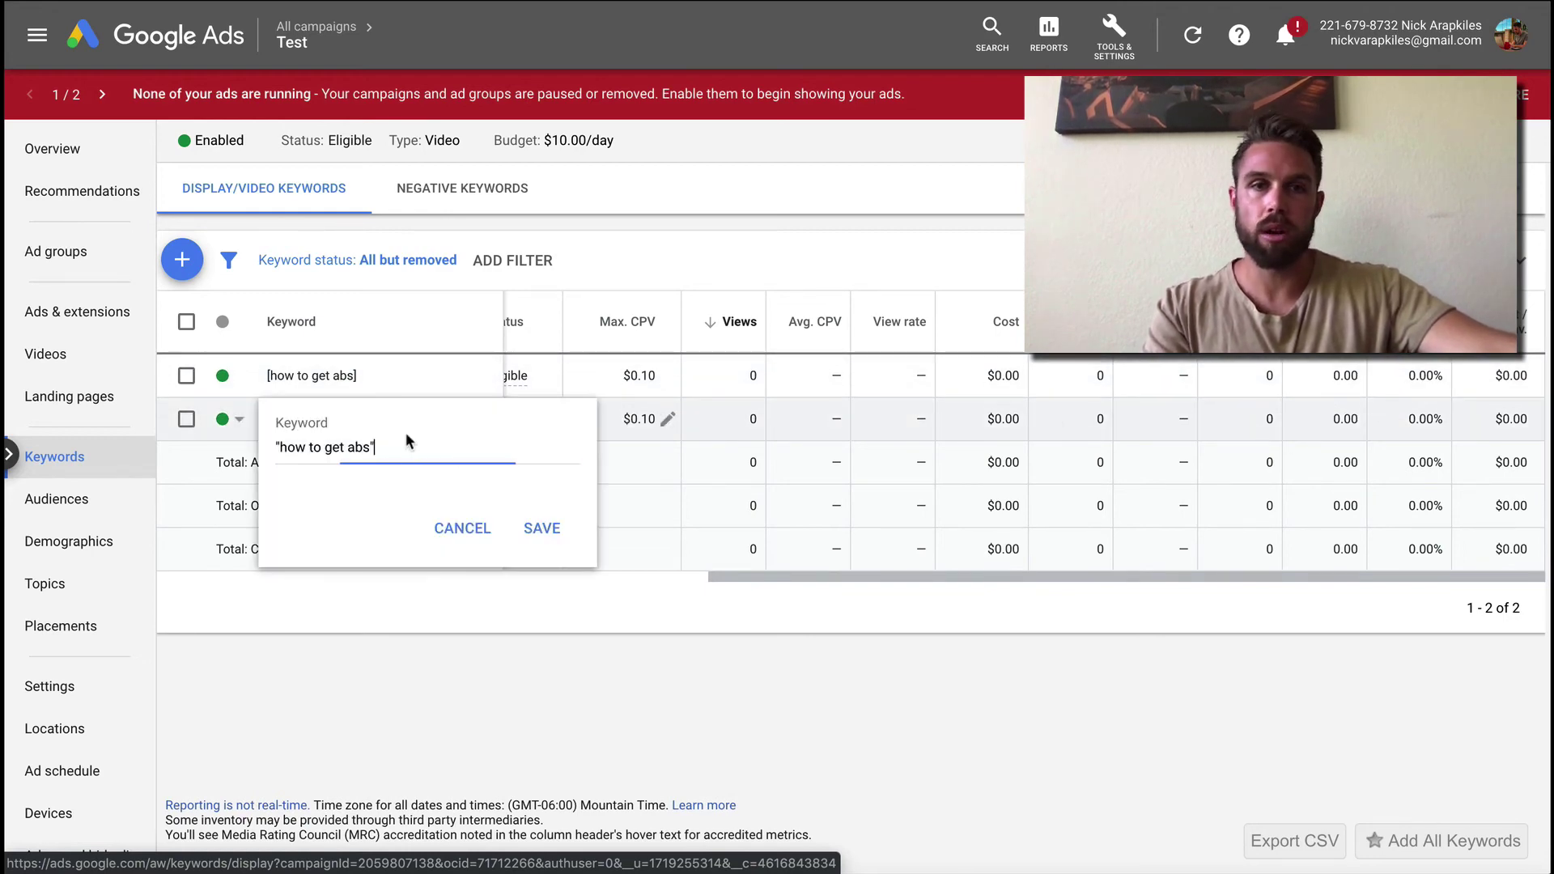
click(456, 528)
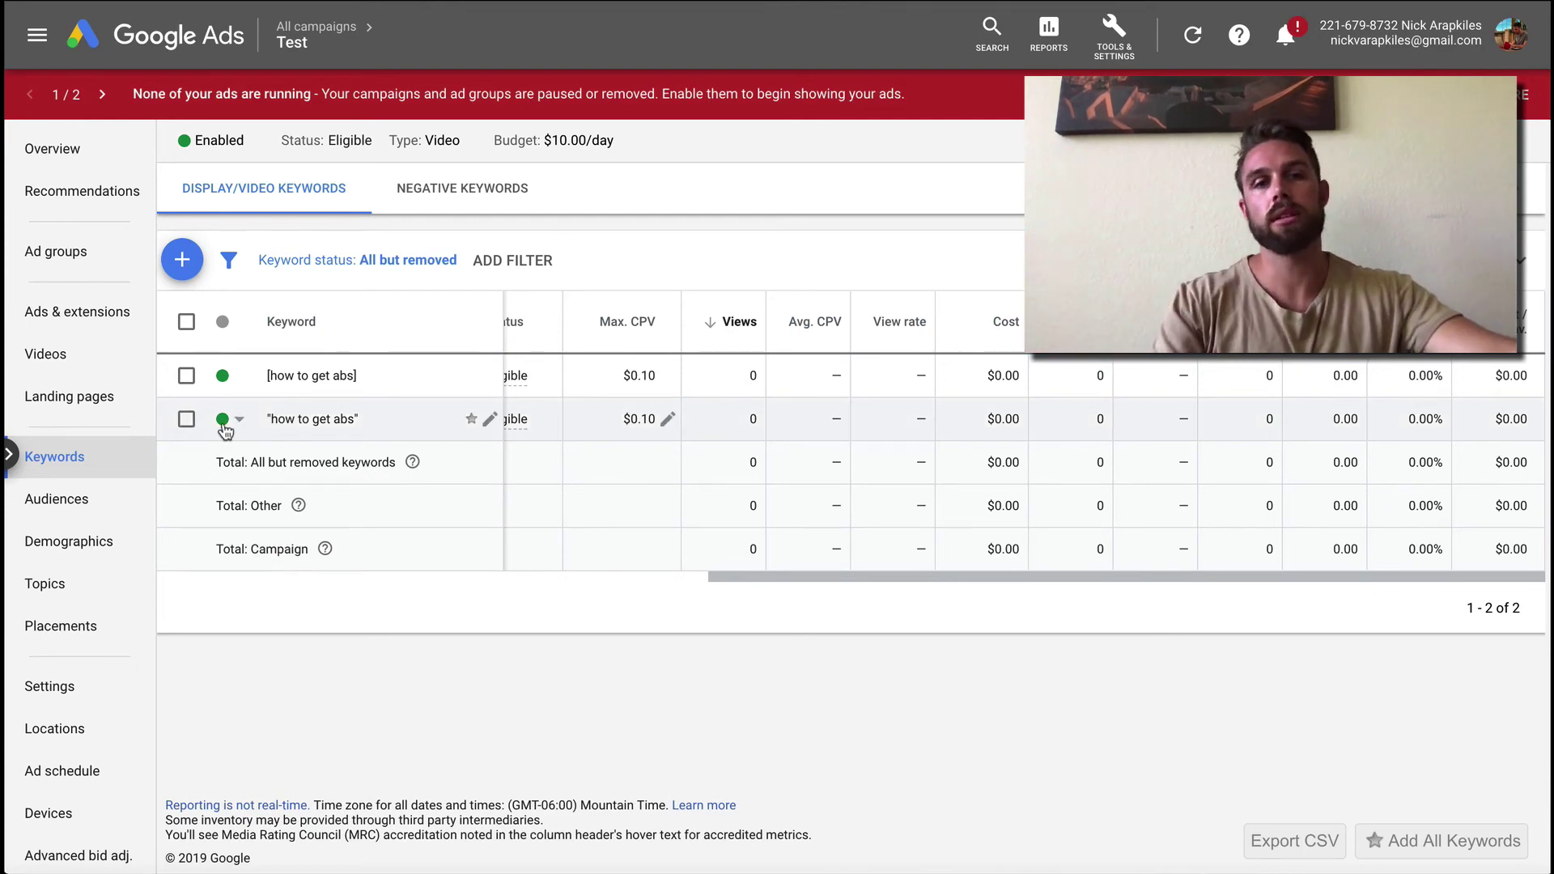
click(226, 421)
click(247, 465)
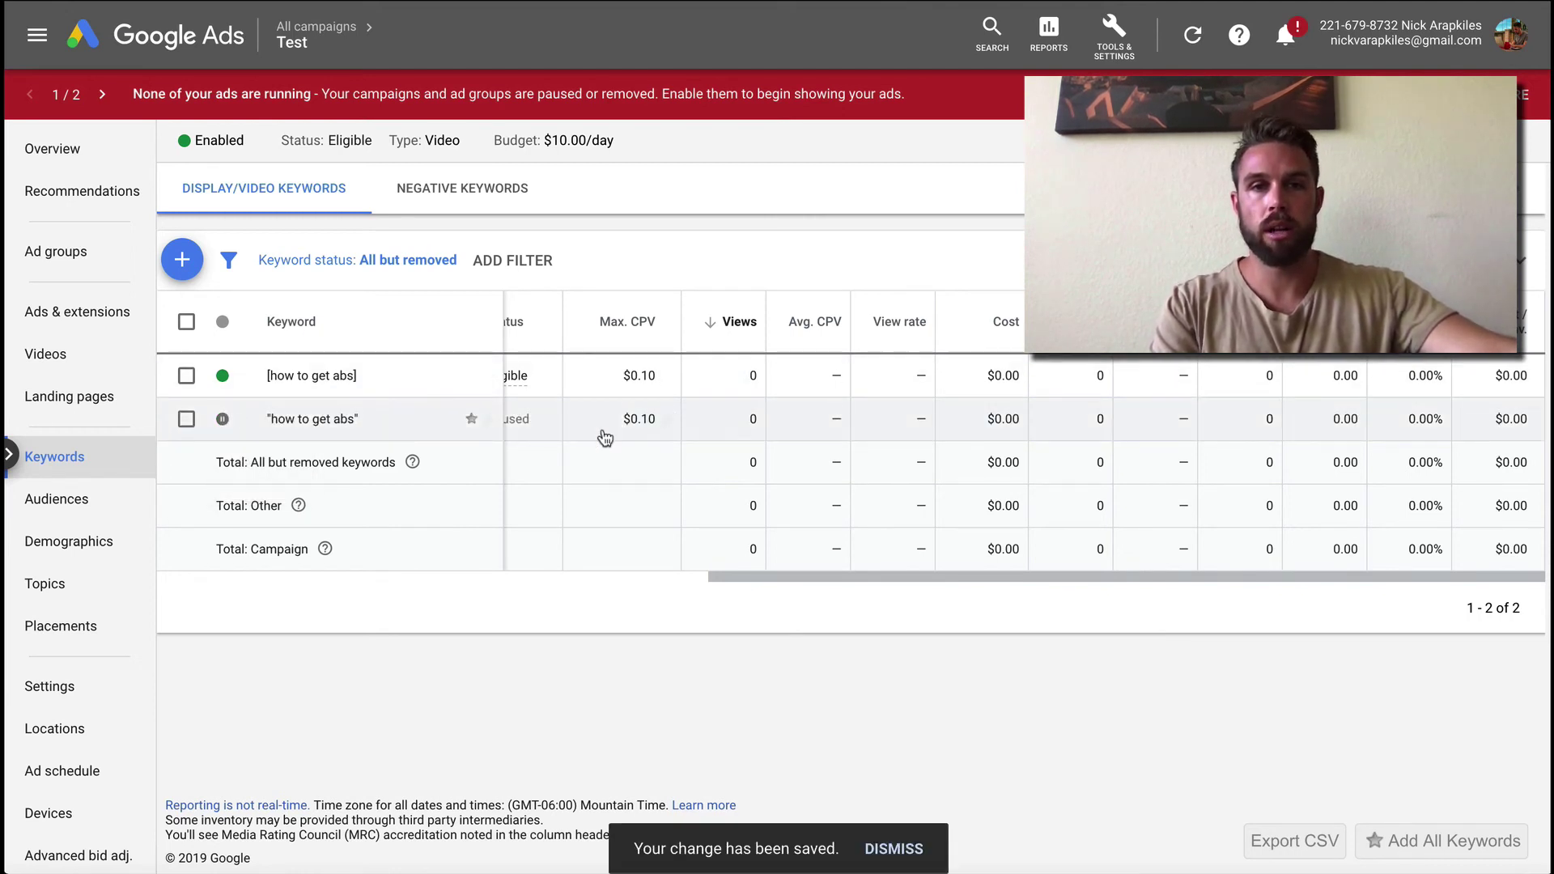
scroll(740, 373, left, 3)
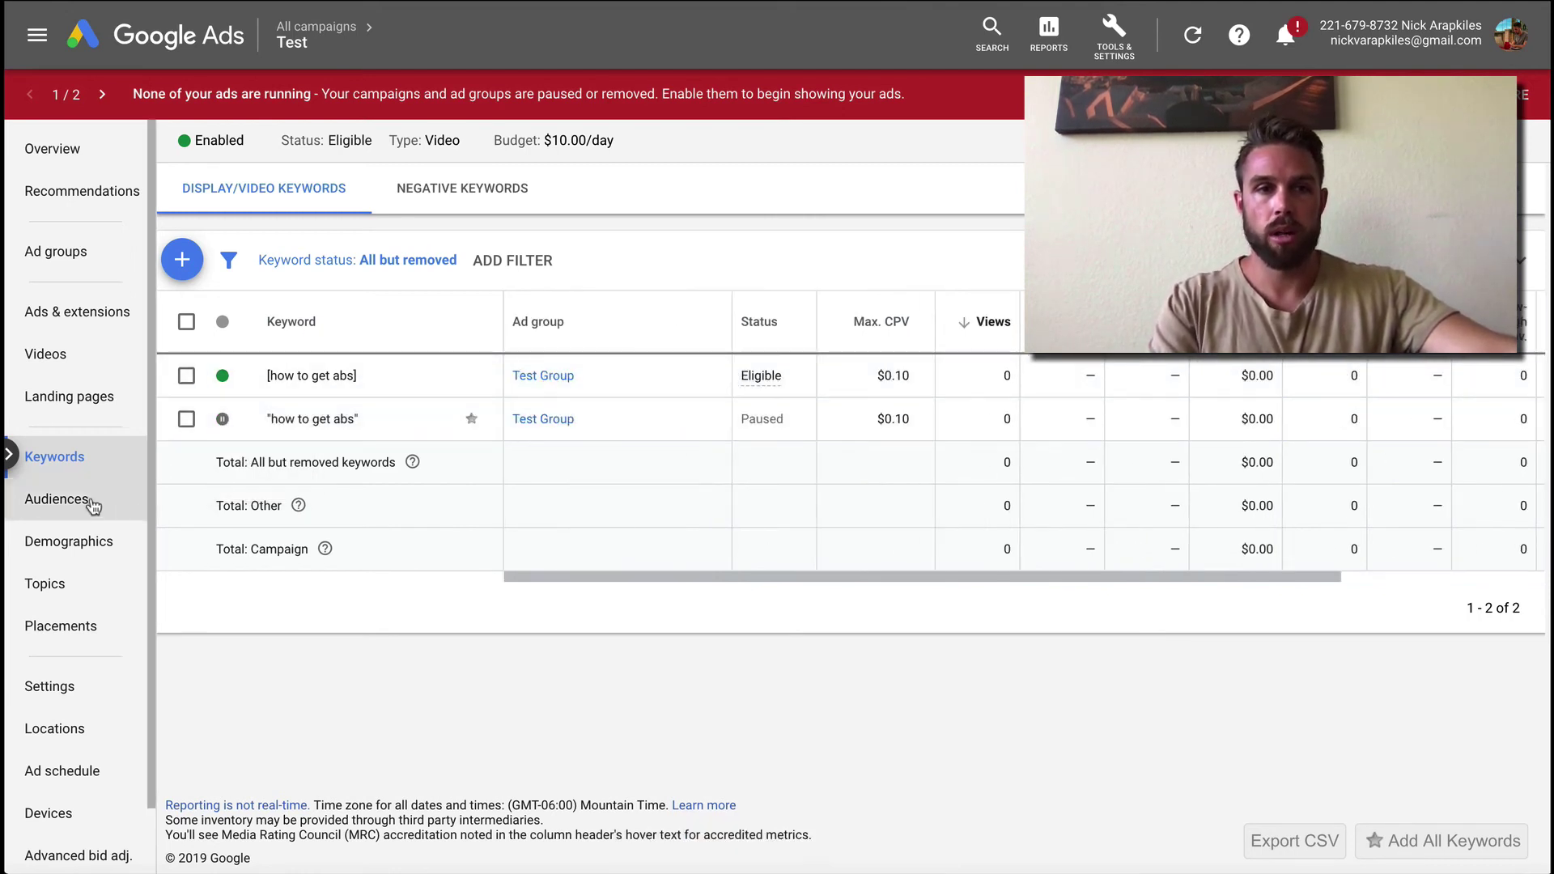
- Open the campaign's audiences and look through the columns of the audience table
click(93, 506)
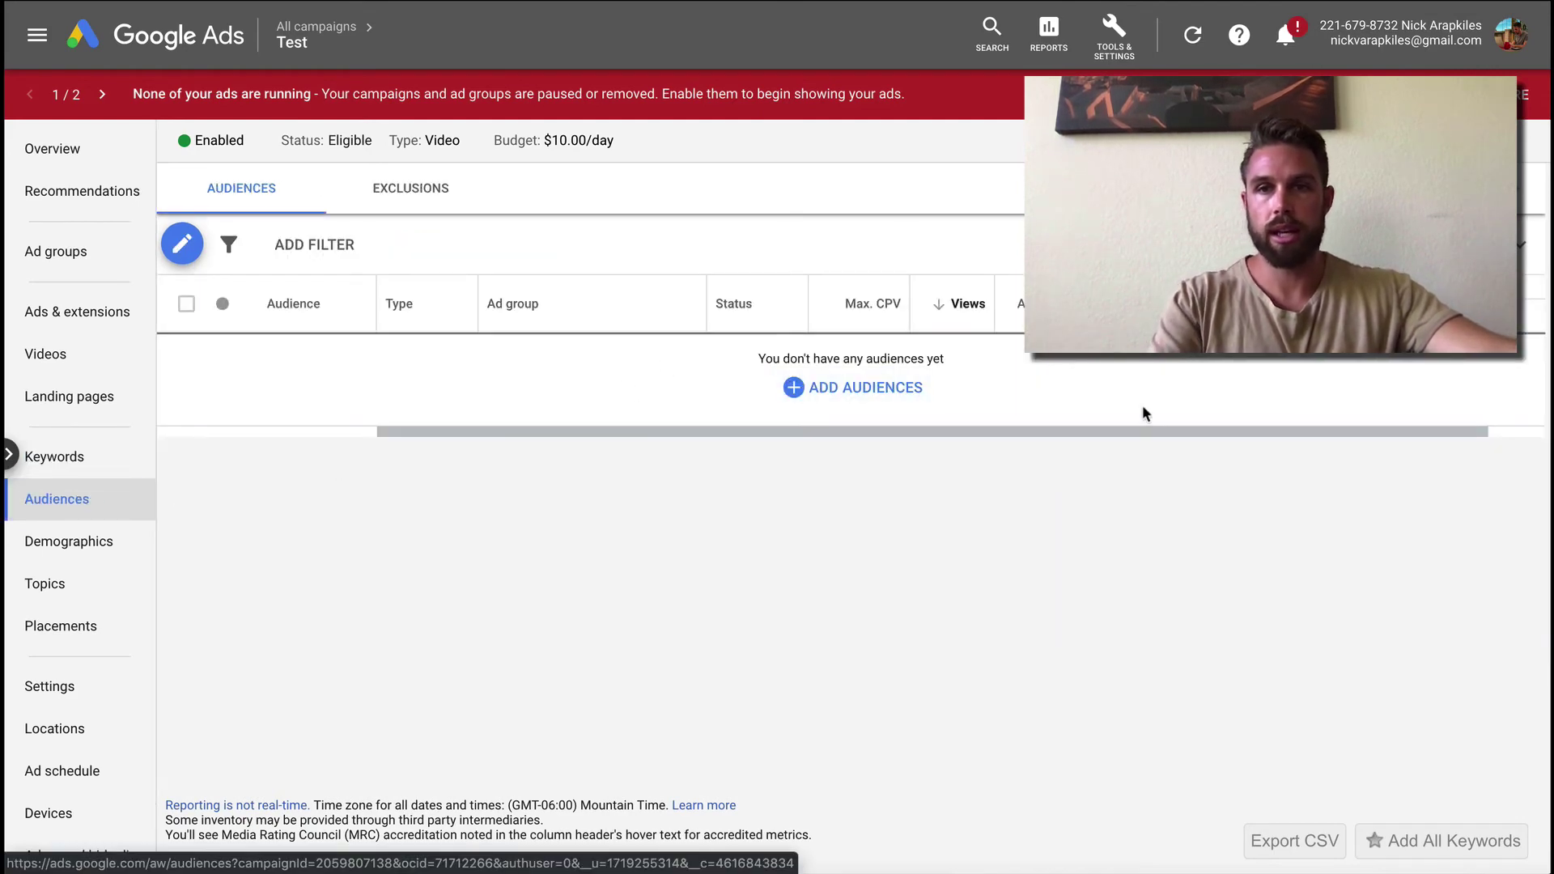
scroll(1146, 414, right, 2)
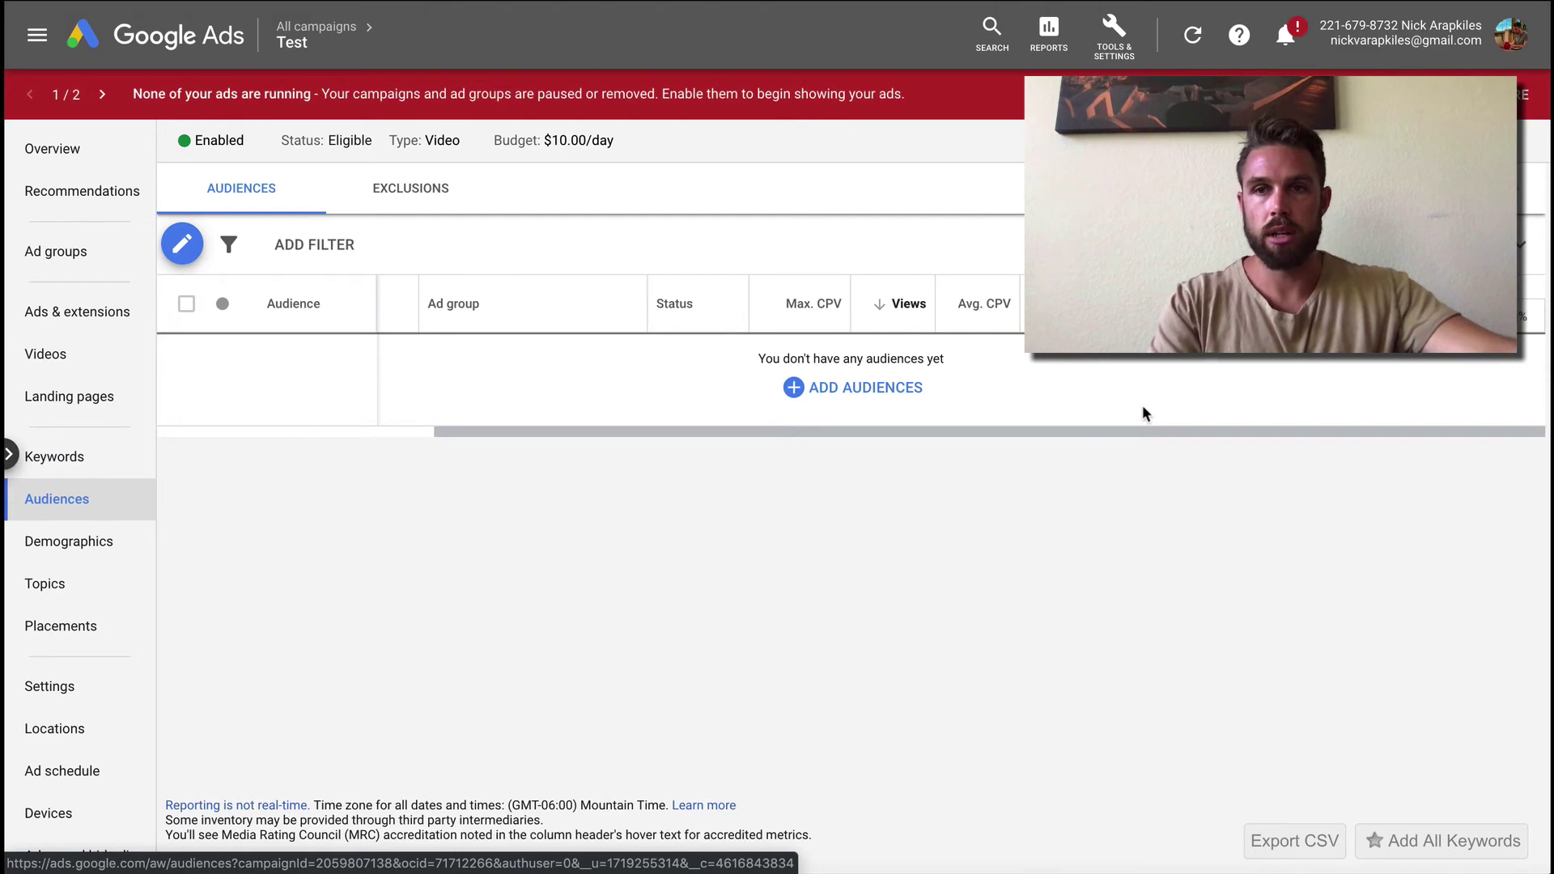
scroll(1384, 357, left, 1)
scroll(850, 356, left, 1)
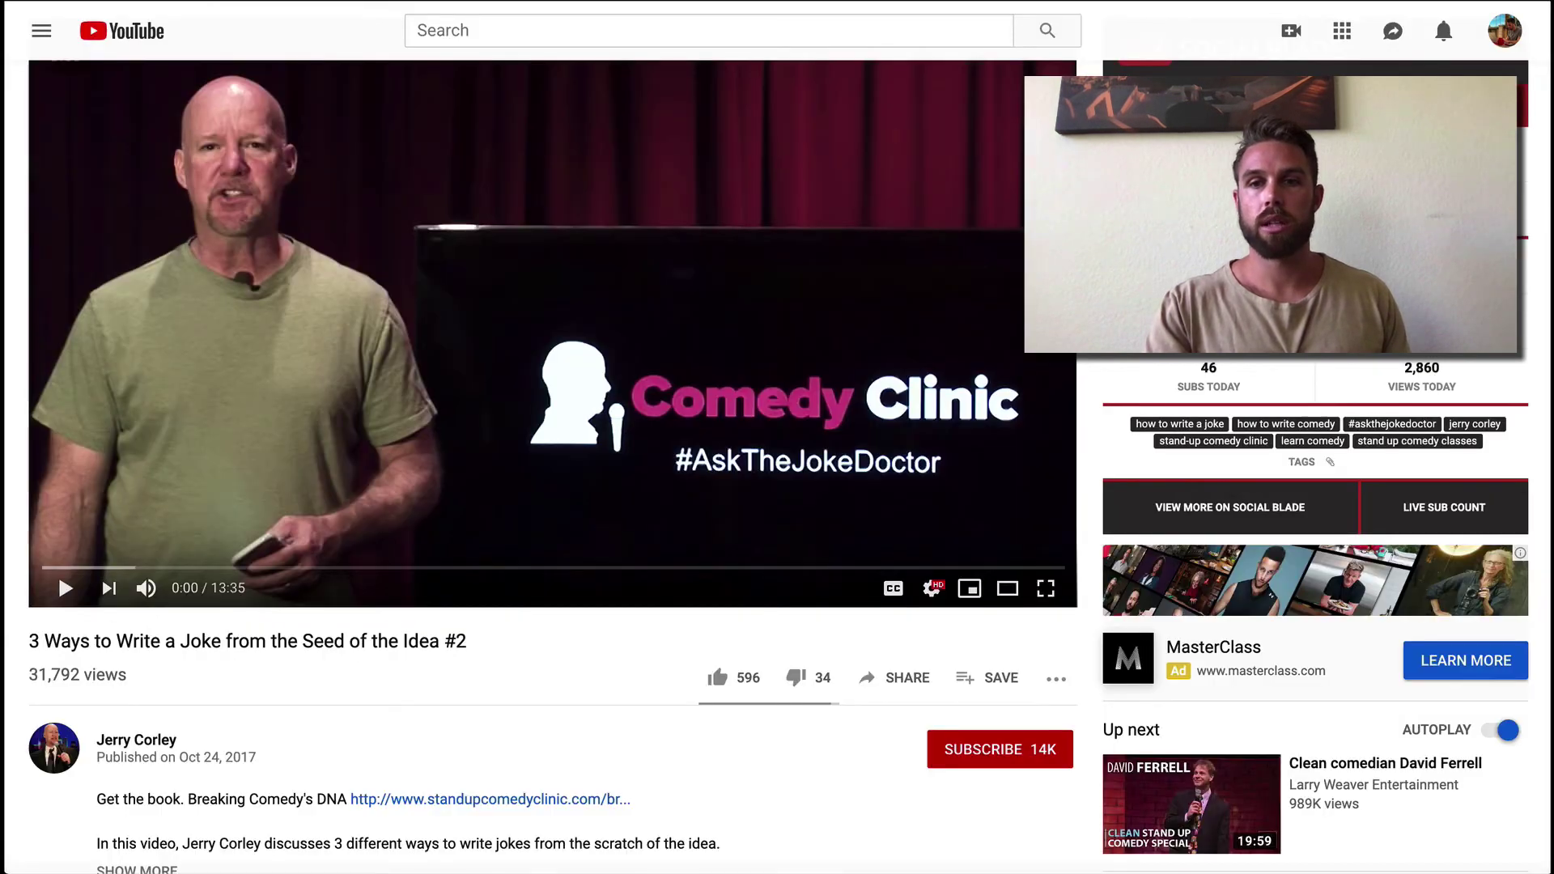
- Switch to the YouTube page of "3 Ways to Write a Joke from the Seed of the Idea #2", reload it and pause its in-stream ad
click(107, 27)
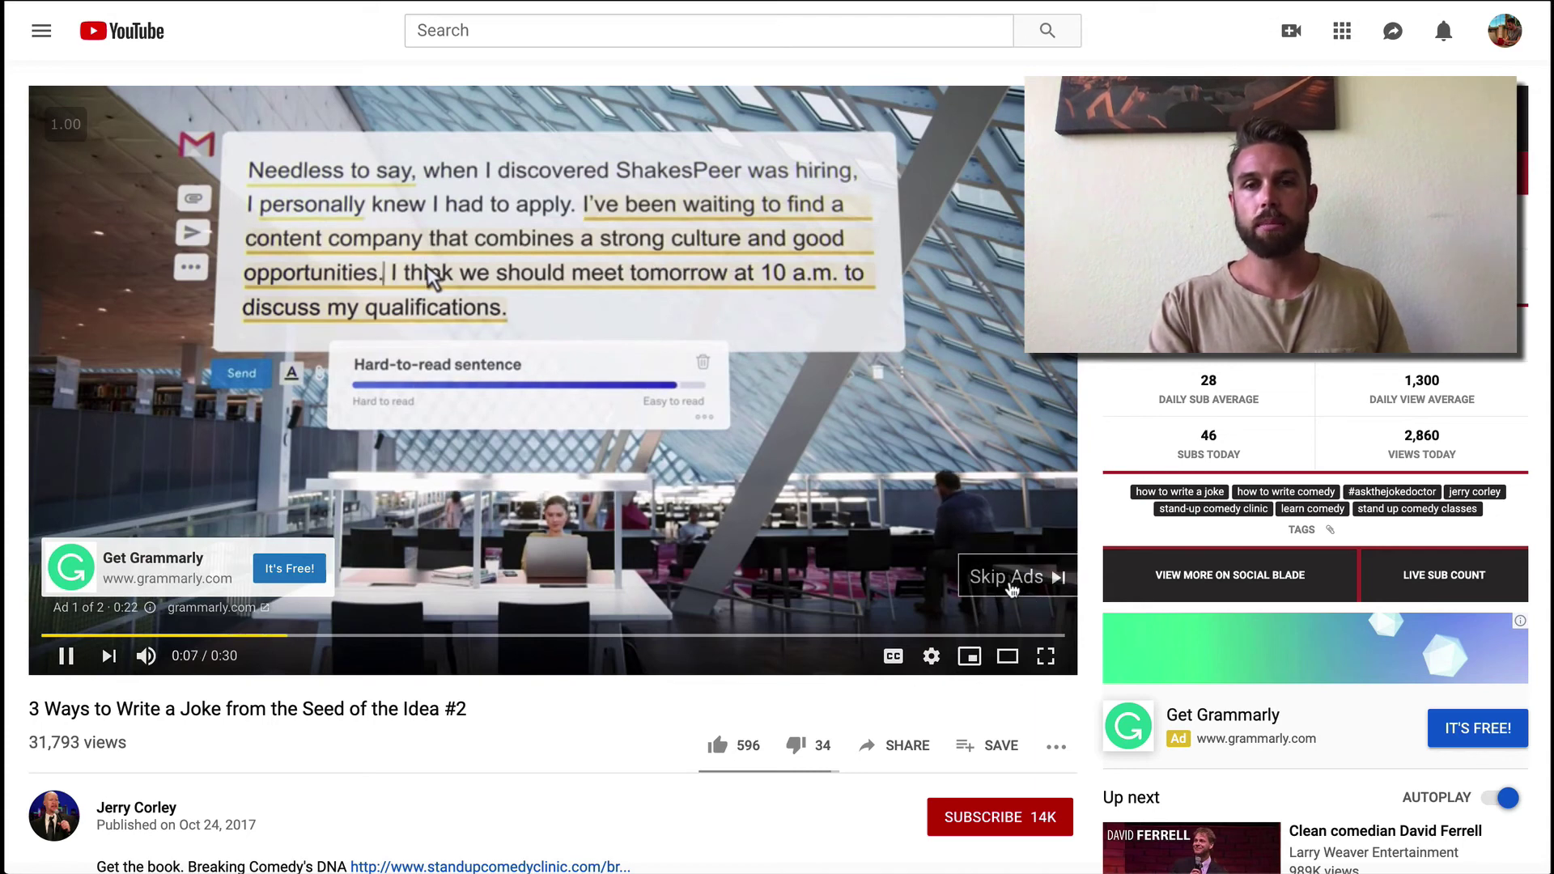
click(818, 509)
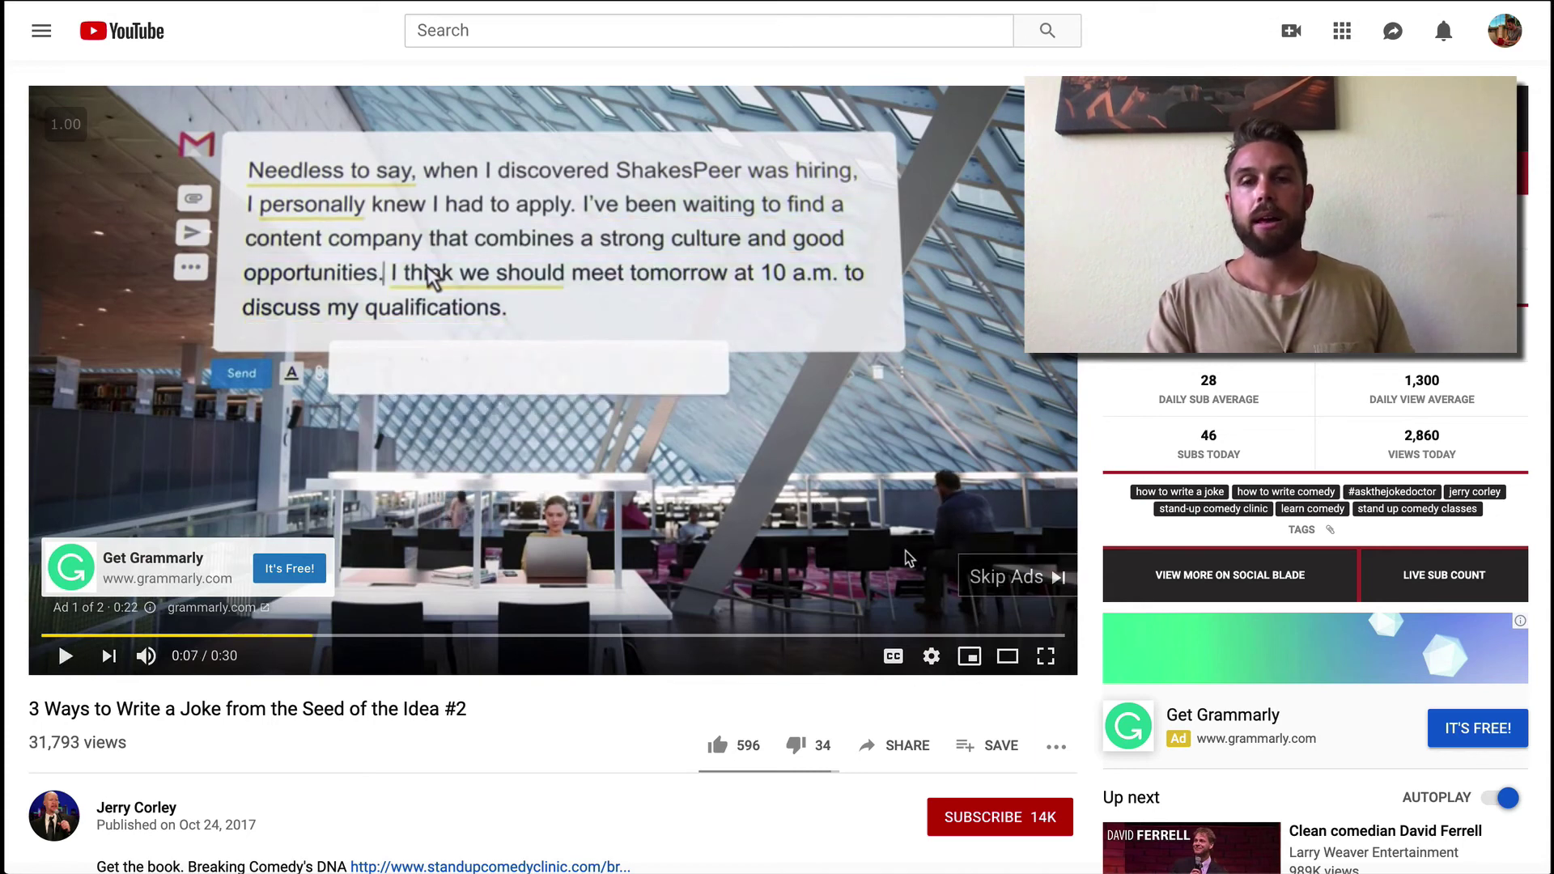